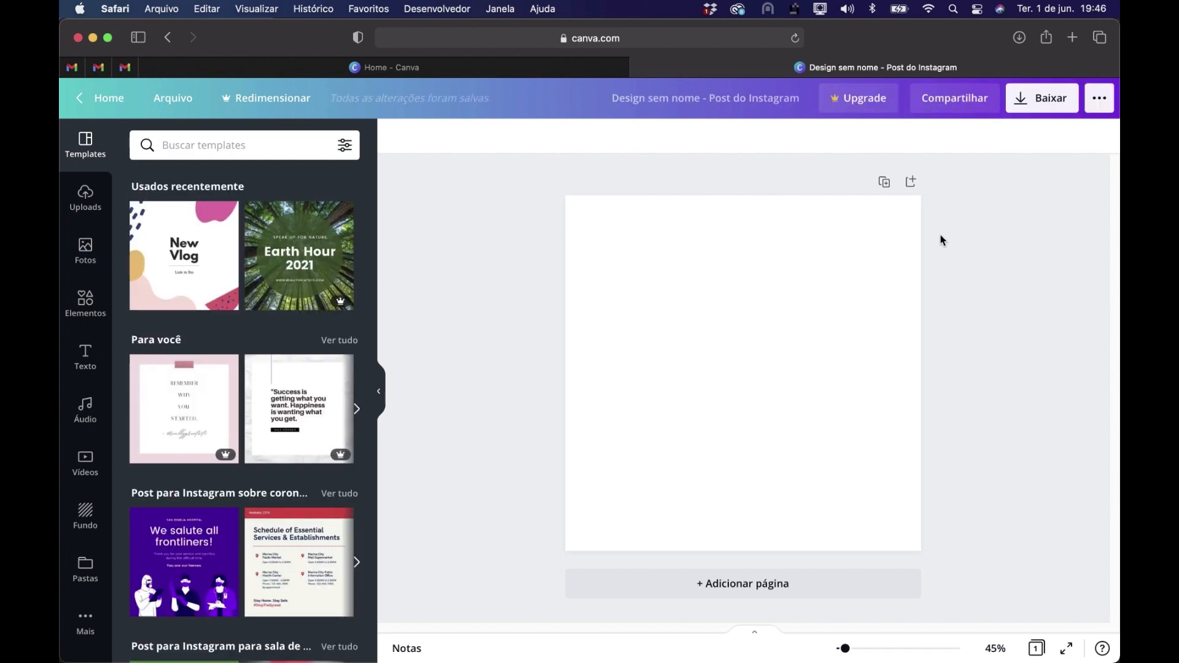
click(84, 264)
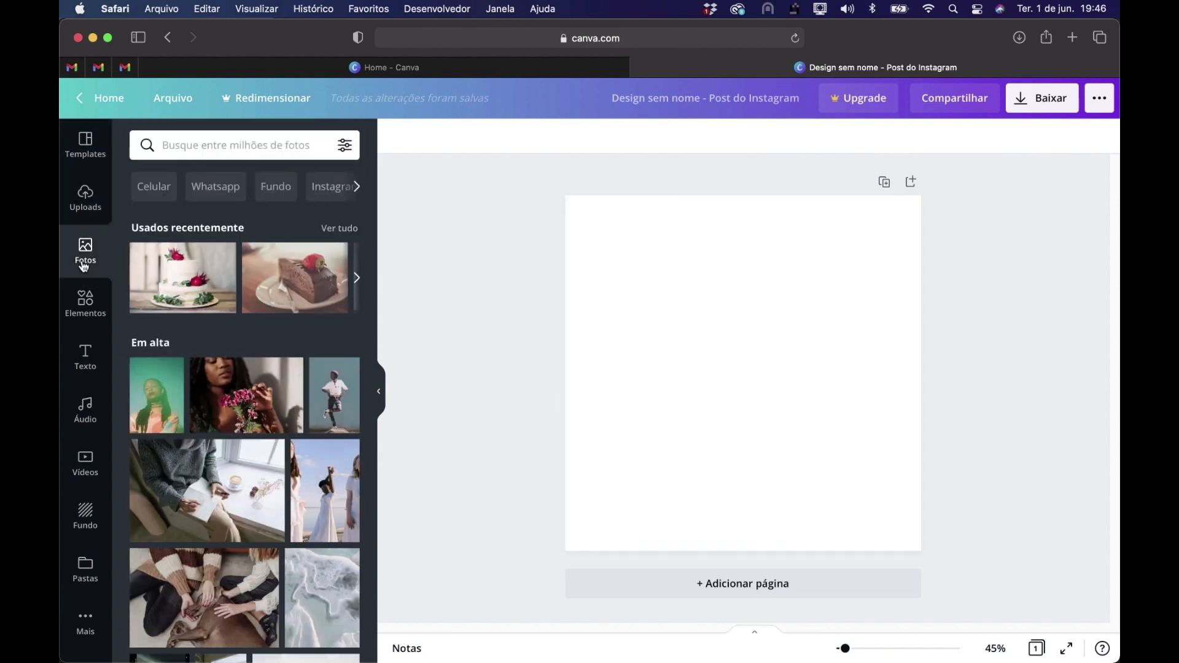
click(90, 308)
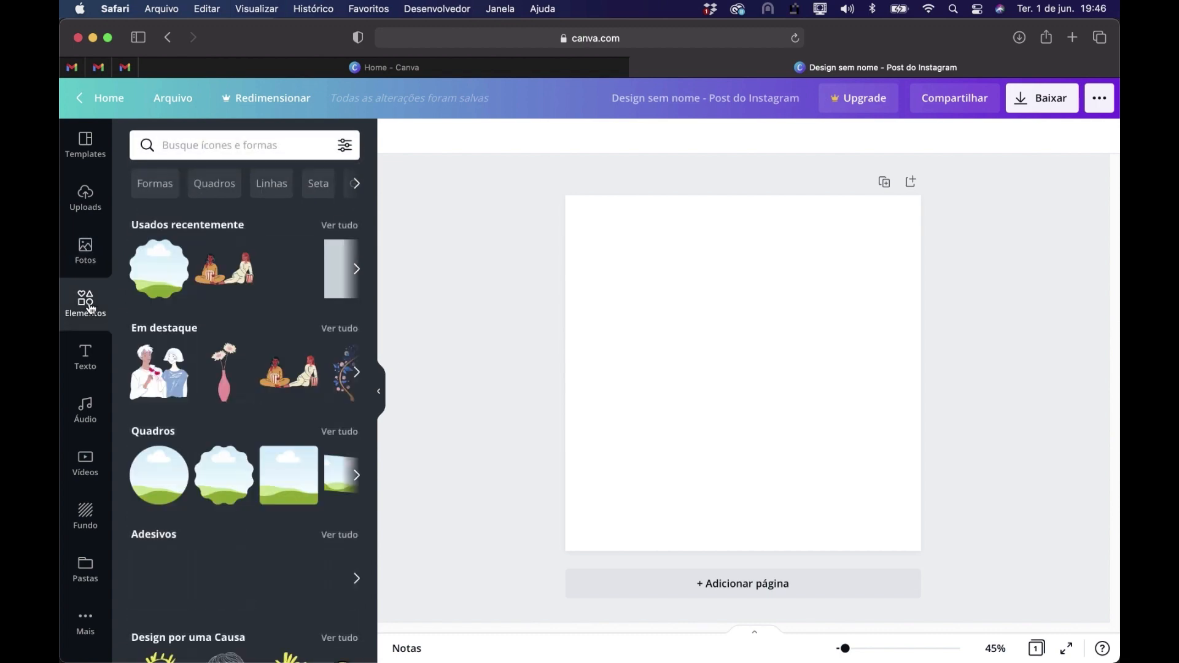
click(95, 377)
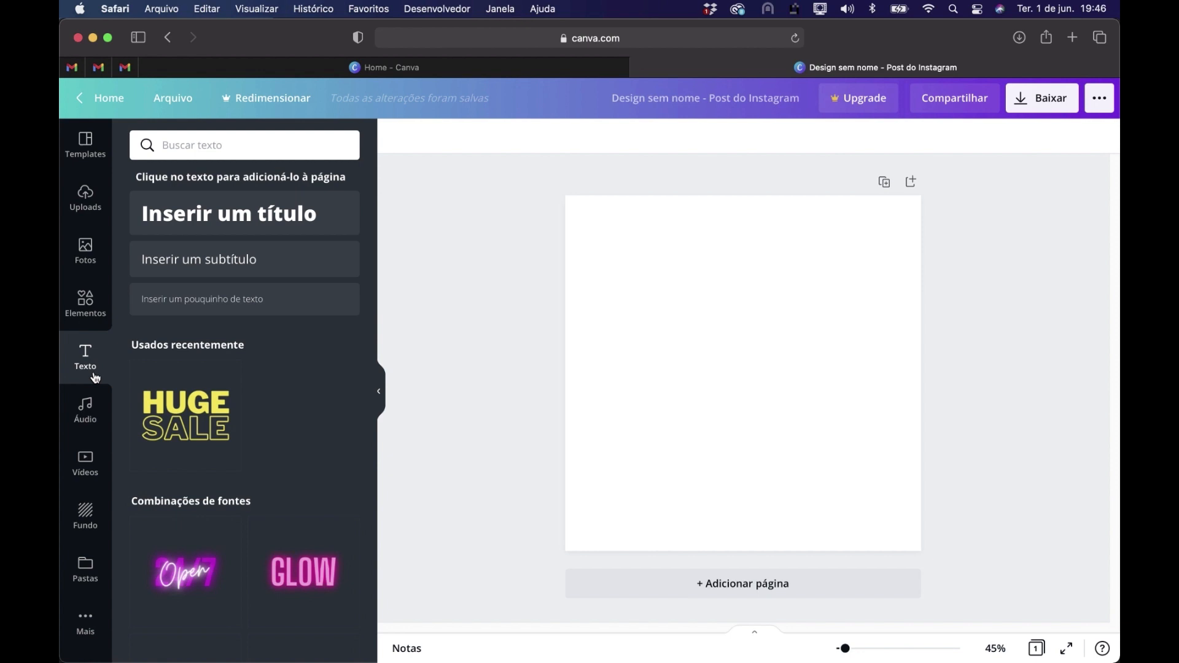
click(91, 305)
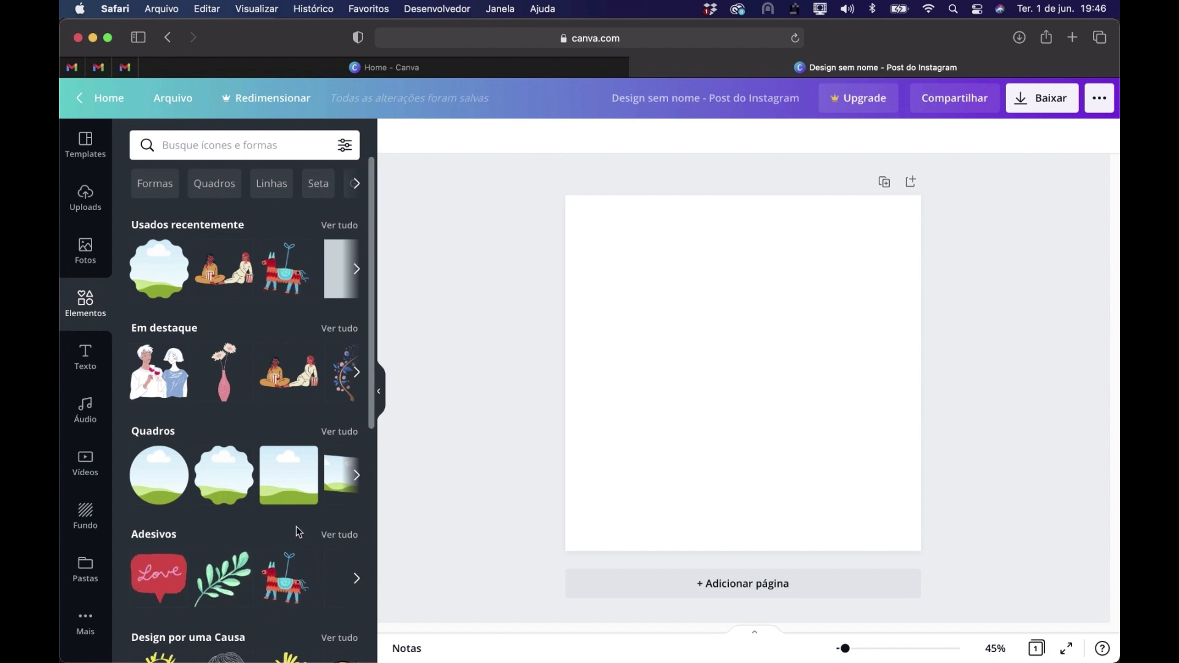
Close the untitled Instagram post and make a copy of the design AULA #01 - 6POSTS from the home page
click(640, 68)
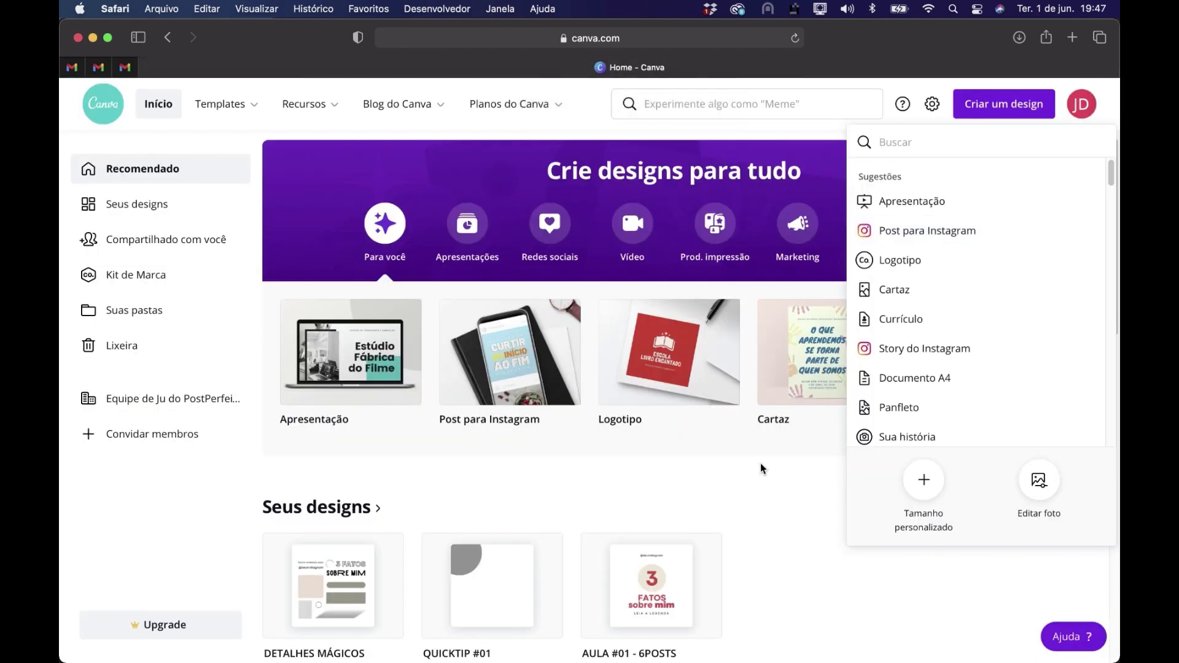
click(799, 500)
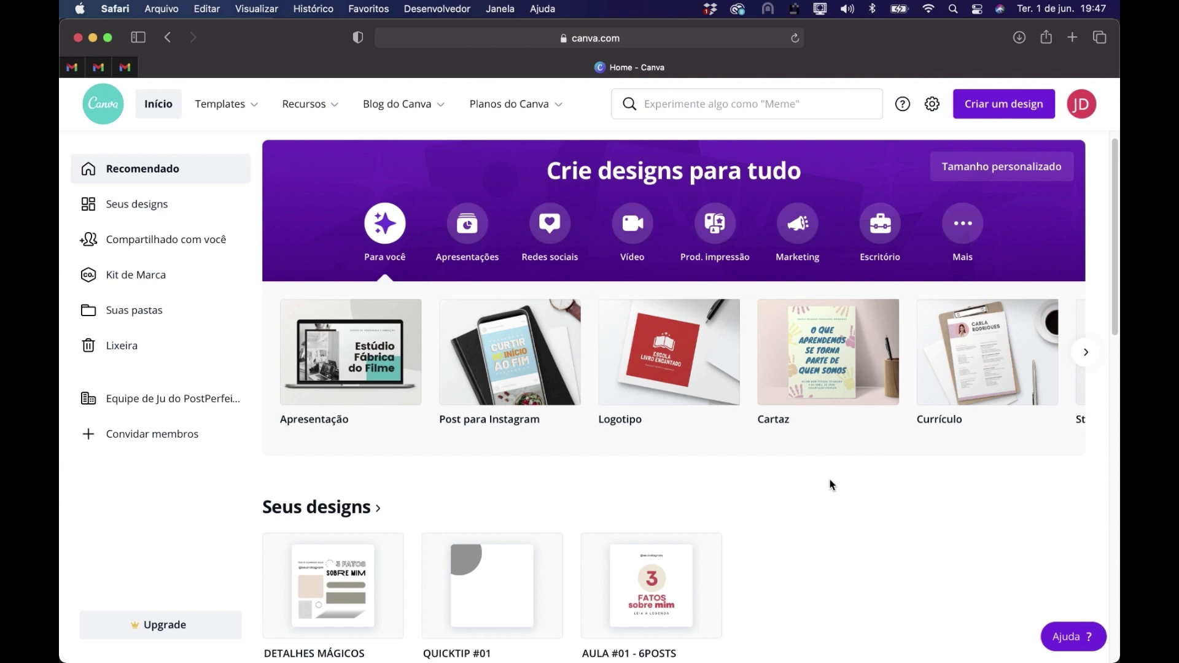
scroll(830, 480, down, 5)
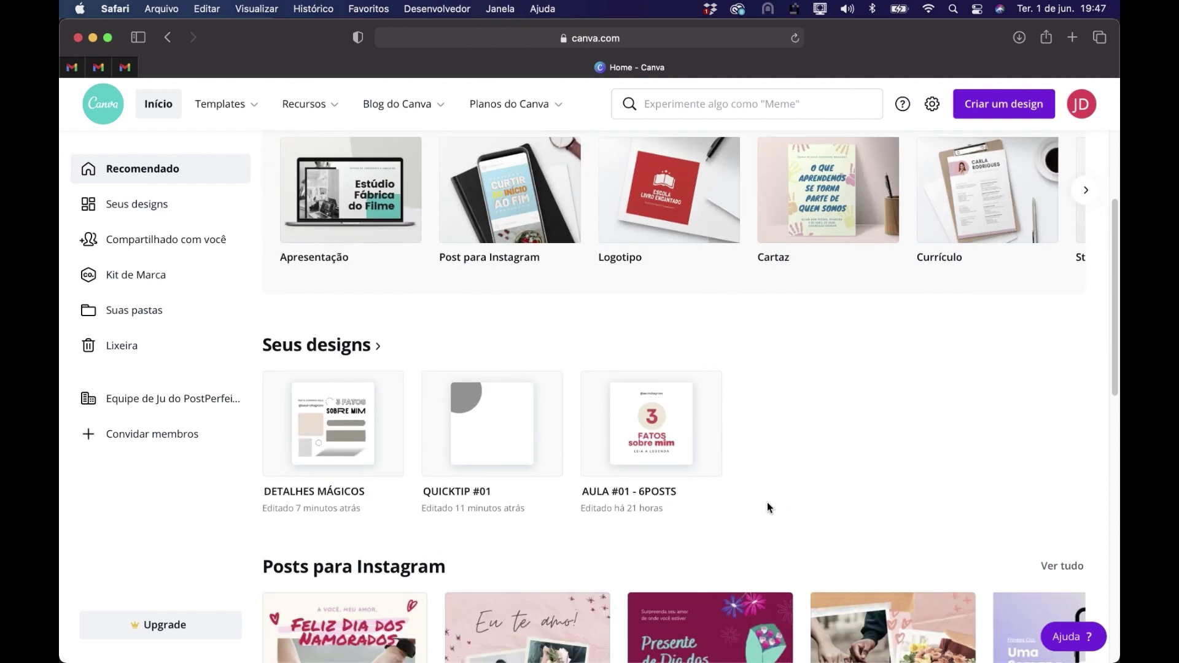
mouse_move(628, 421)
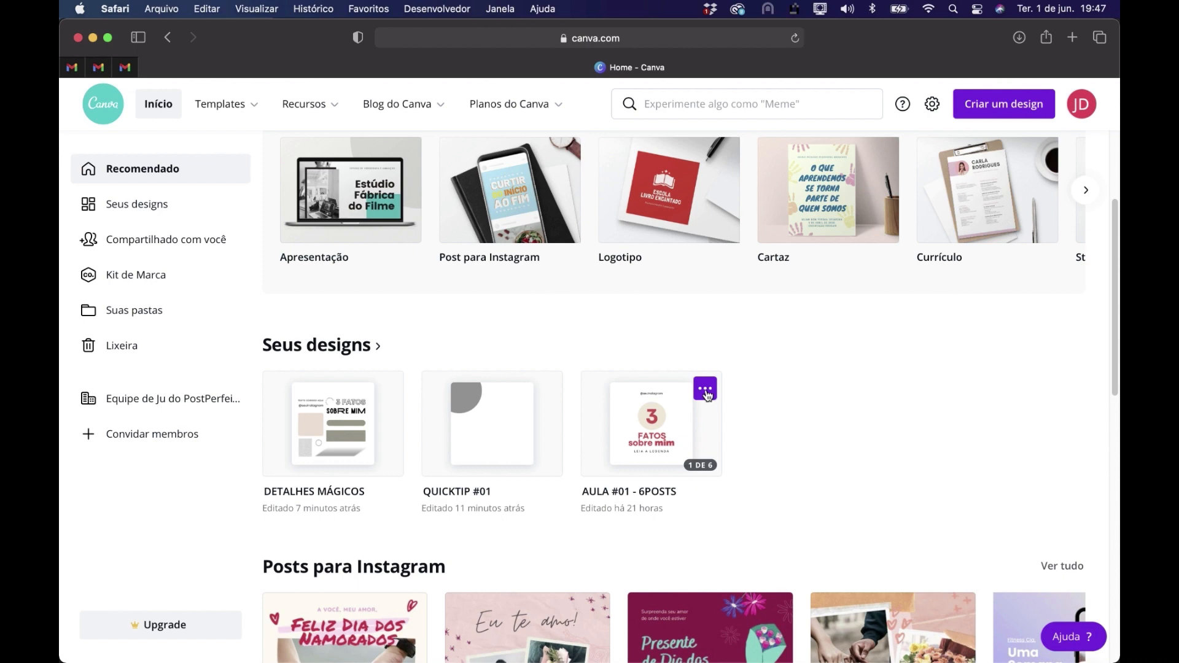
scroll(708, 394, up, 5)
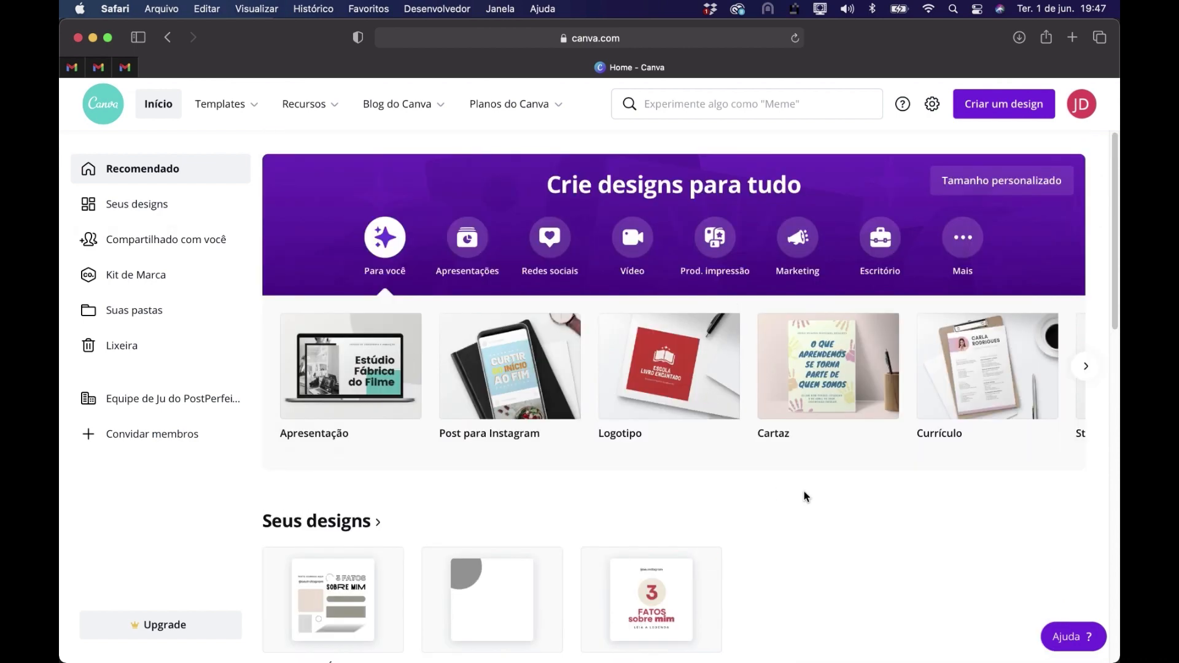
scroll(713, 490, down, 3)
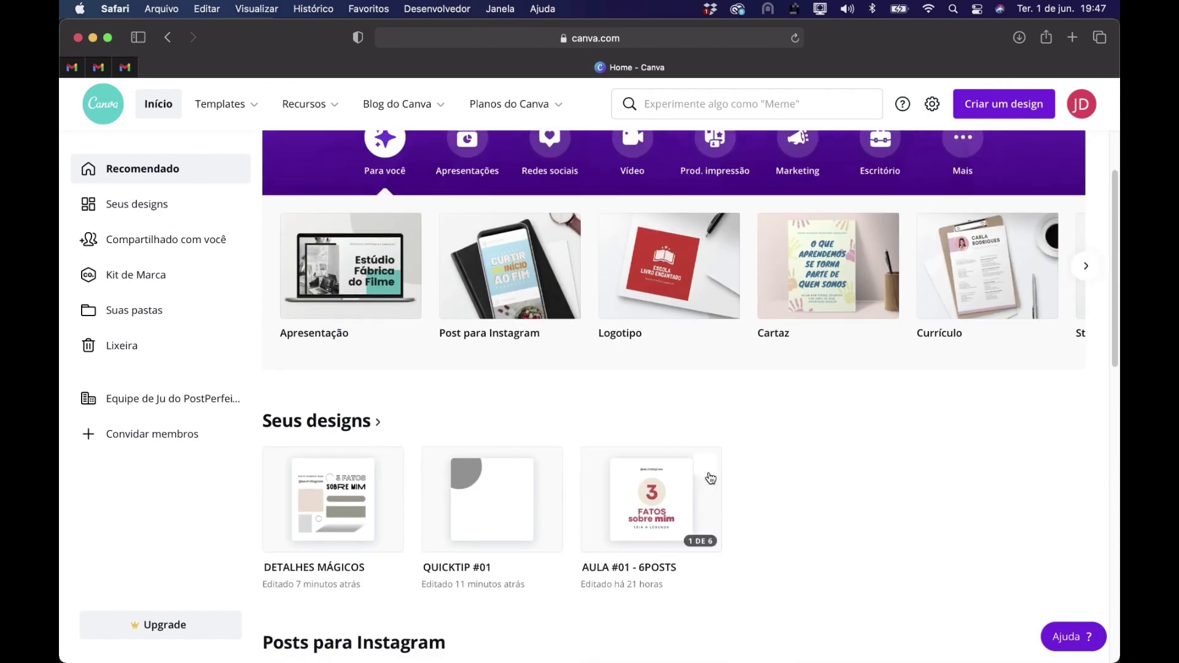
click(706, 466)
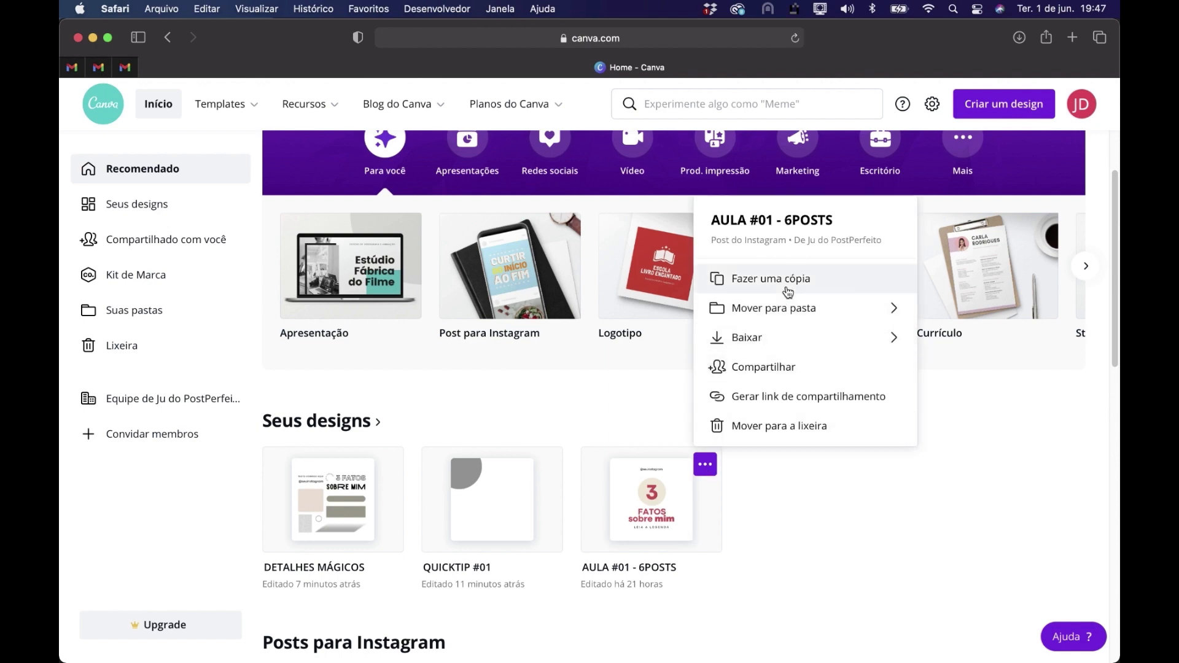
click(788, 280)
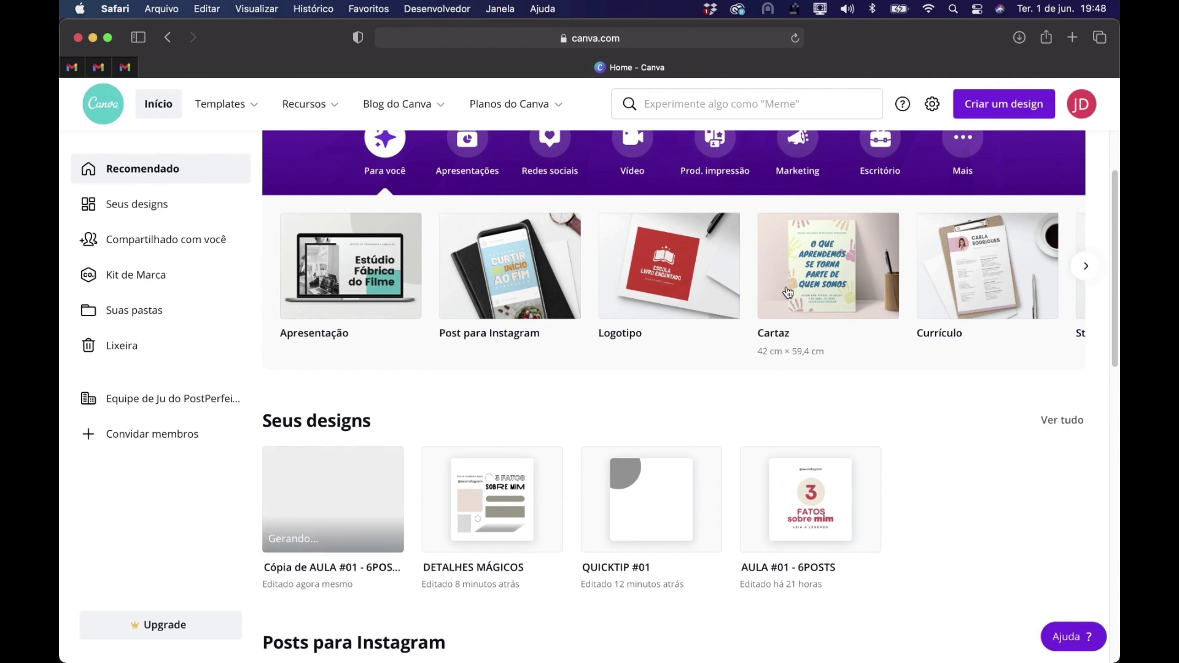
Rename the copied design as AULA #02 - DETALHES MÁGICOS
click(369, 573)
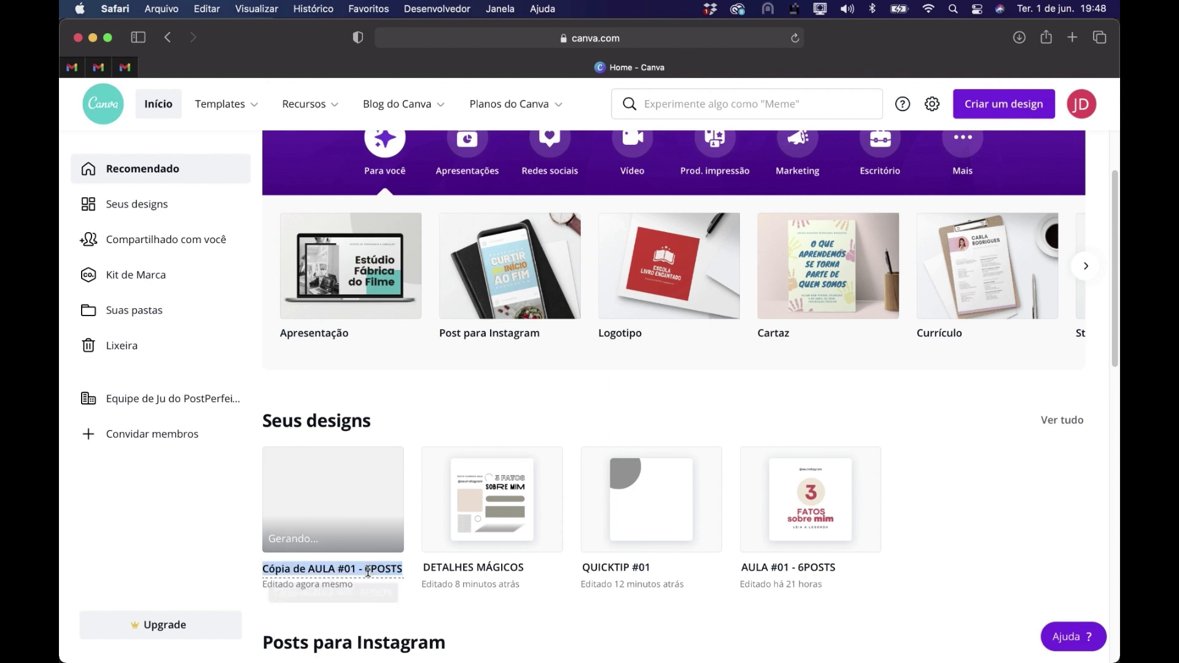
click(305, 571)
drag(304, 571, 255, 571)
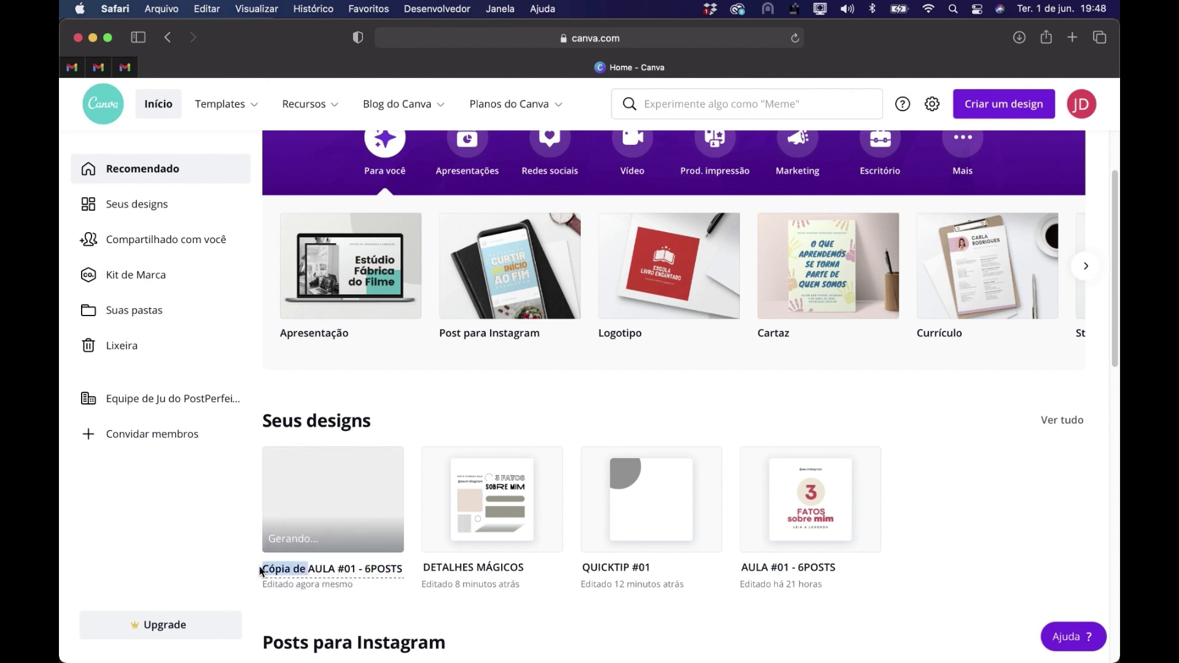
key(BackSpace)
click(310, 569)
key(BackSpace)
text(2)
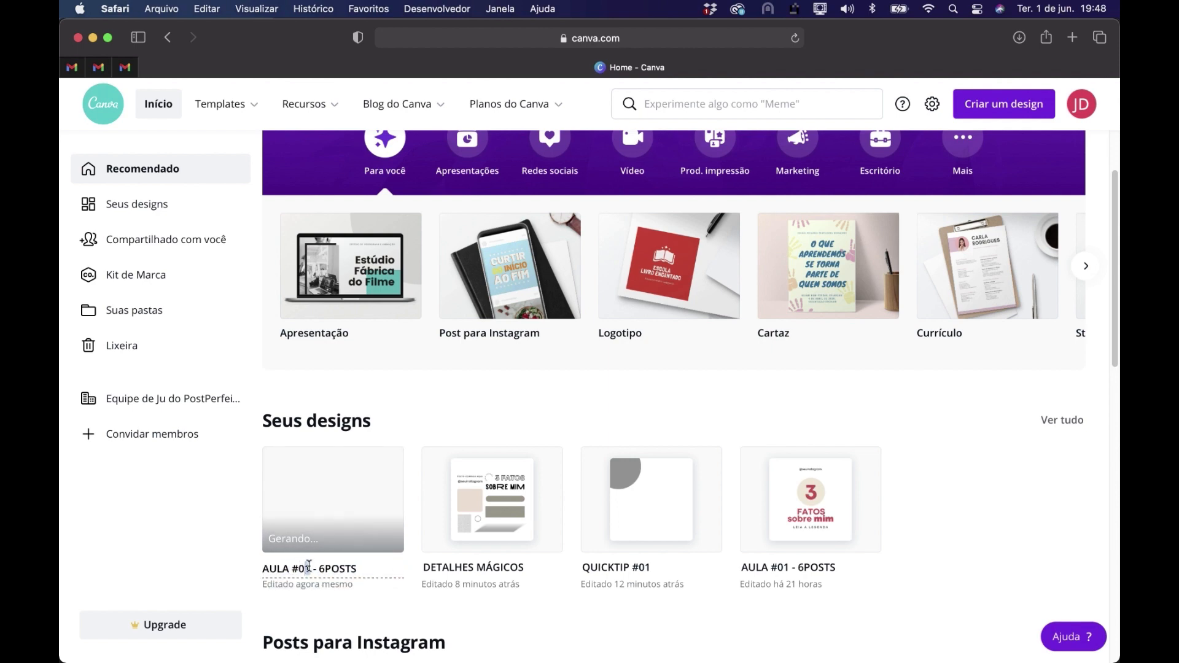
double_click(338, 569)
text(DET)
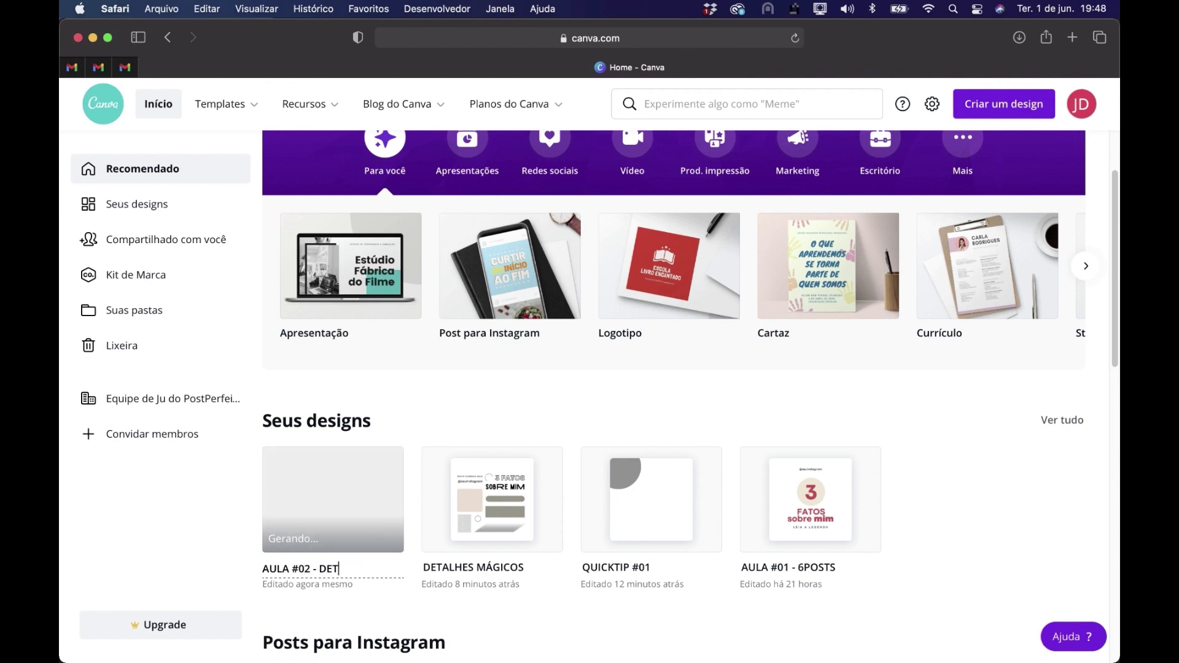
text(ALHES)
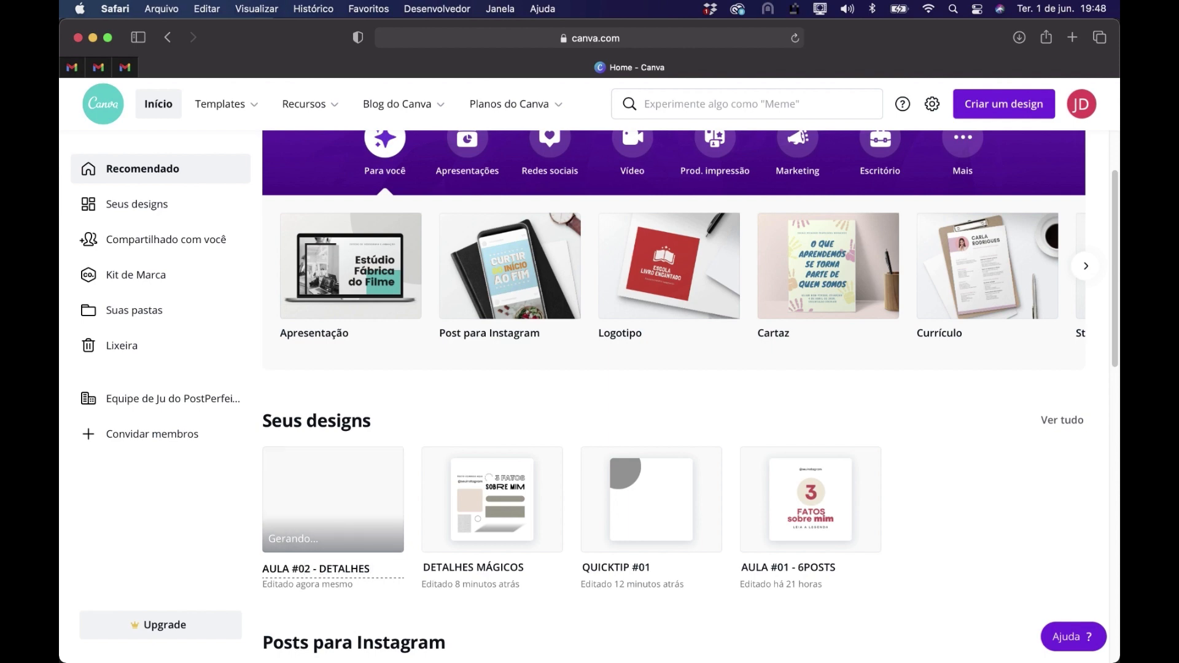
text( MÁ)
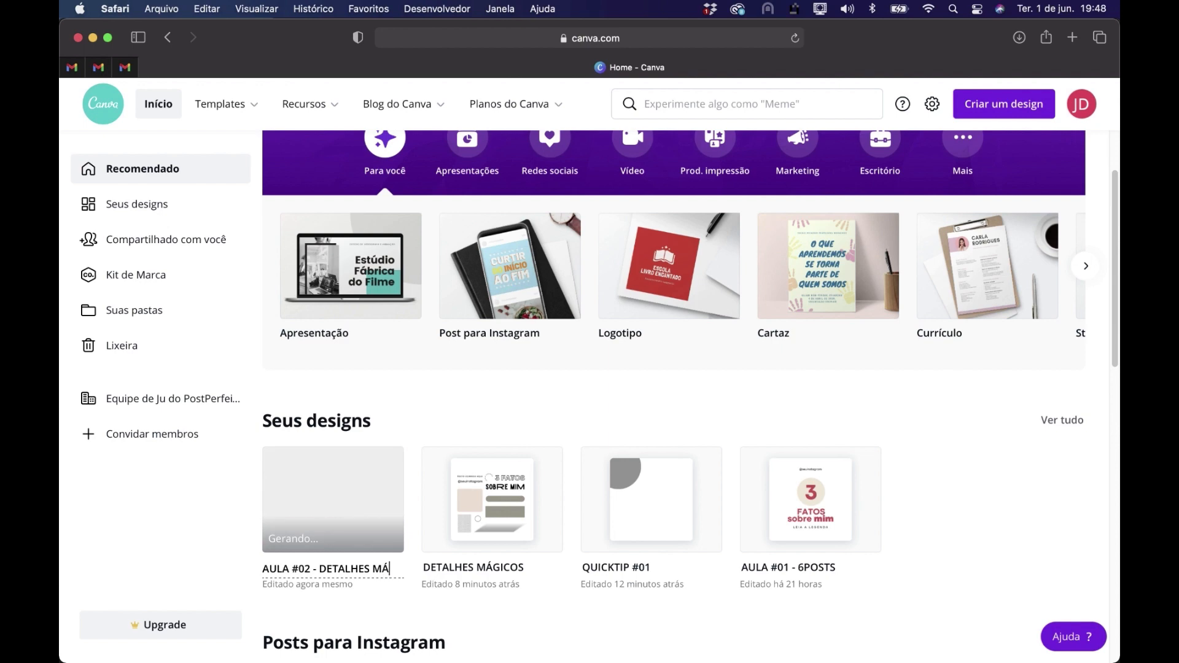
text(GICOS)
key(Return)
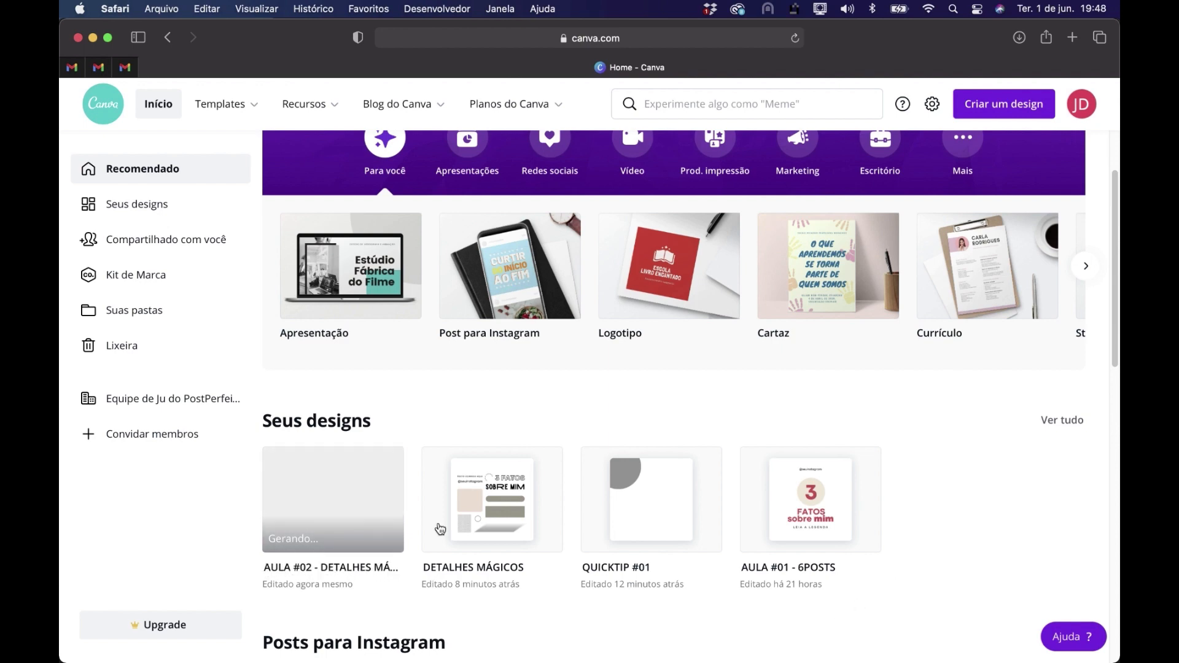
Open the design AULA #02 - DETALHES MÁGICOS and look through its pages
click(329, 512)
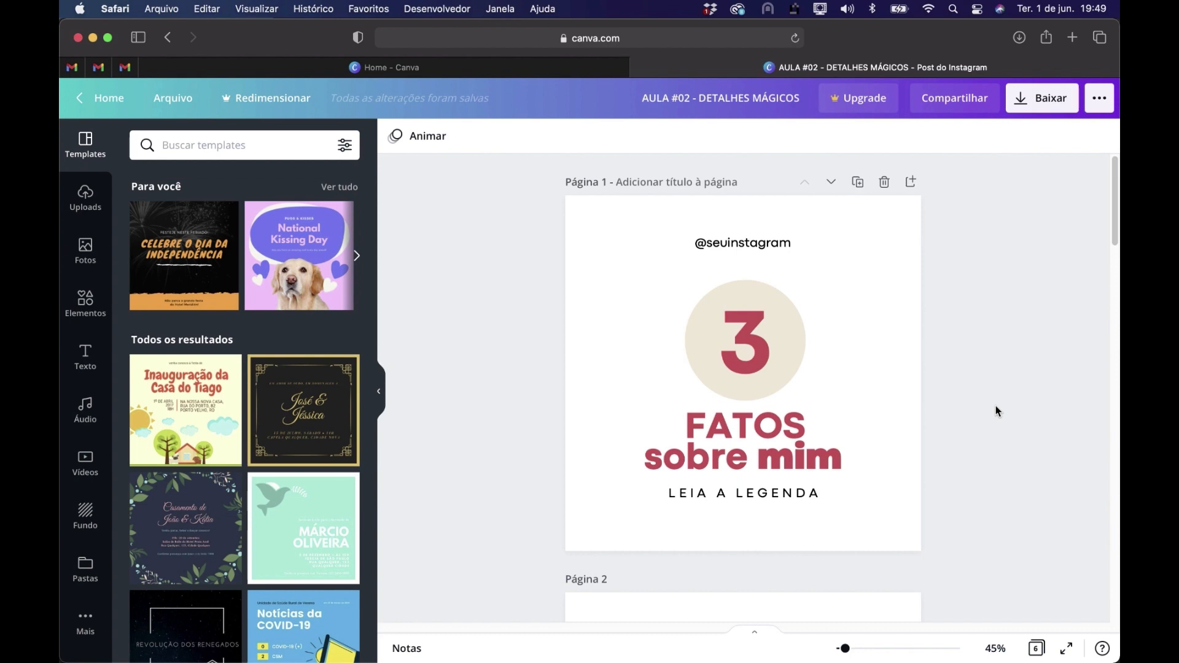
scroll(995, 406, down, 15)
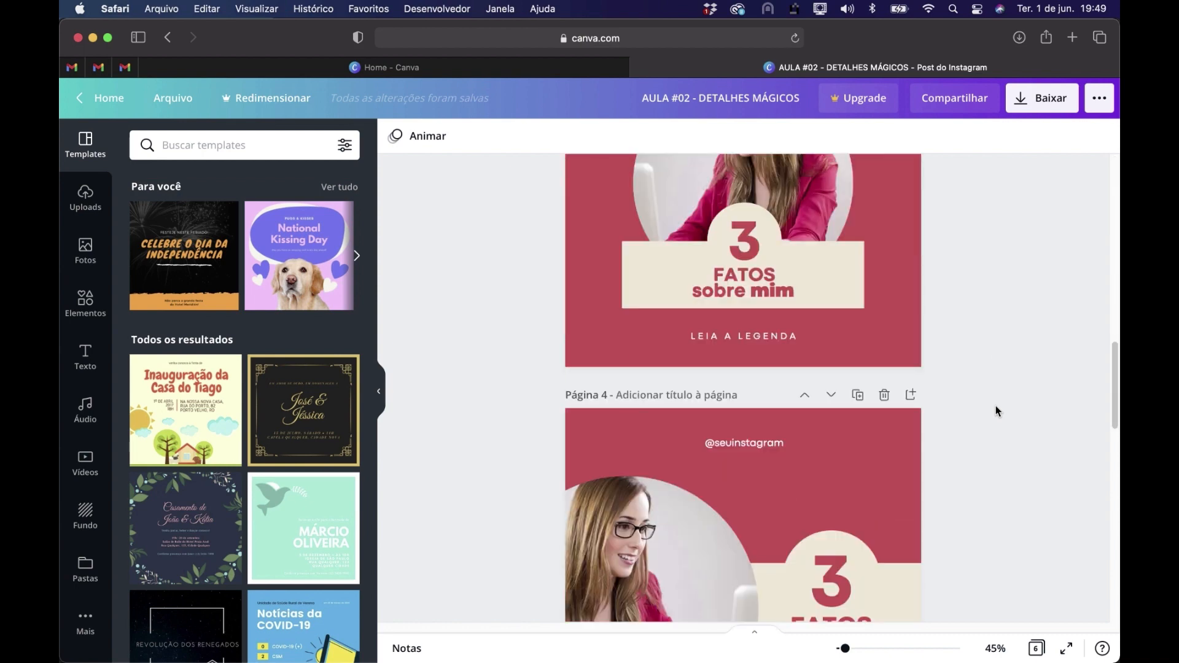
scroll(997, 406, down, 10)
scroll(996, 405, up, 3)
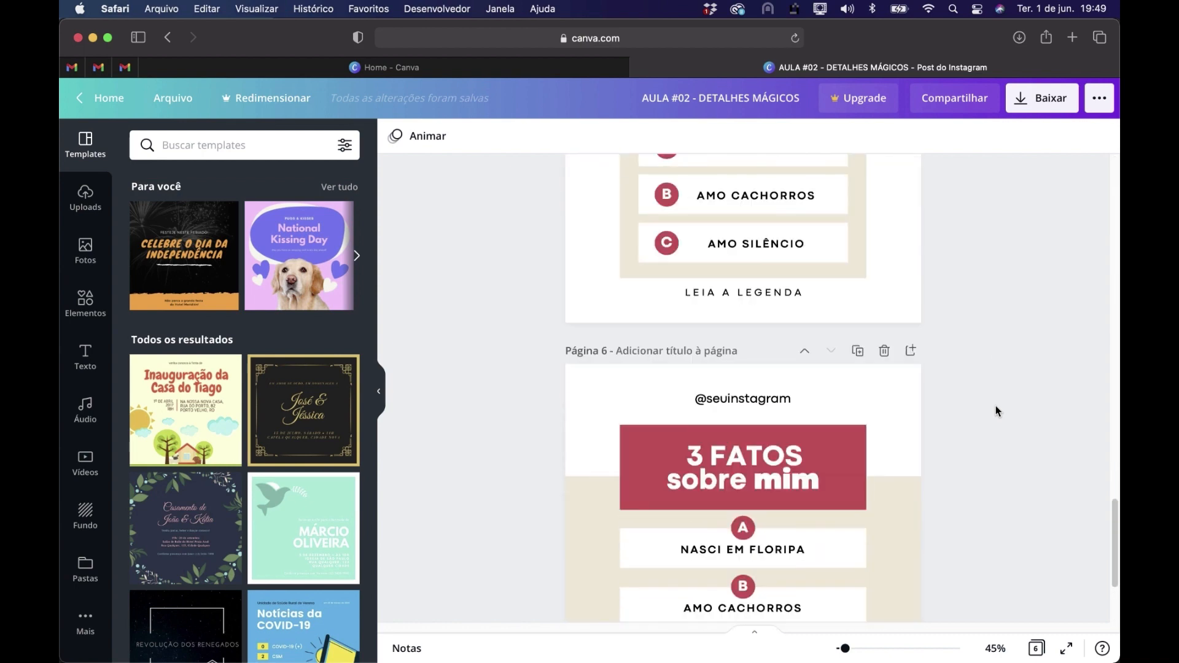
scroll(997, 405, up, 5)
scroll(996, 406, down, 1)
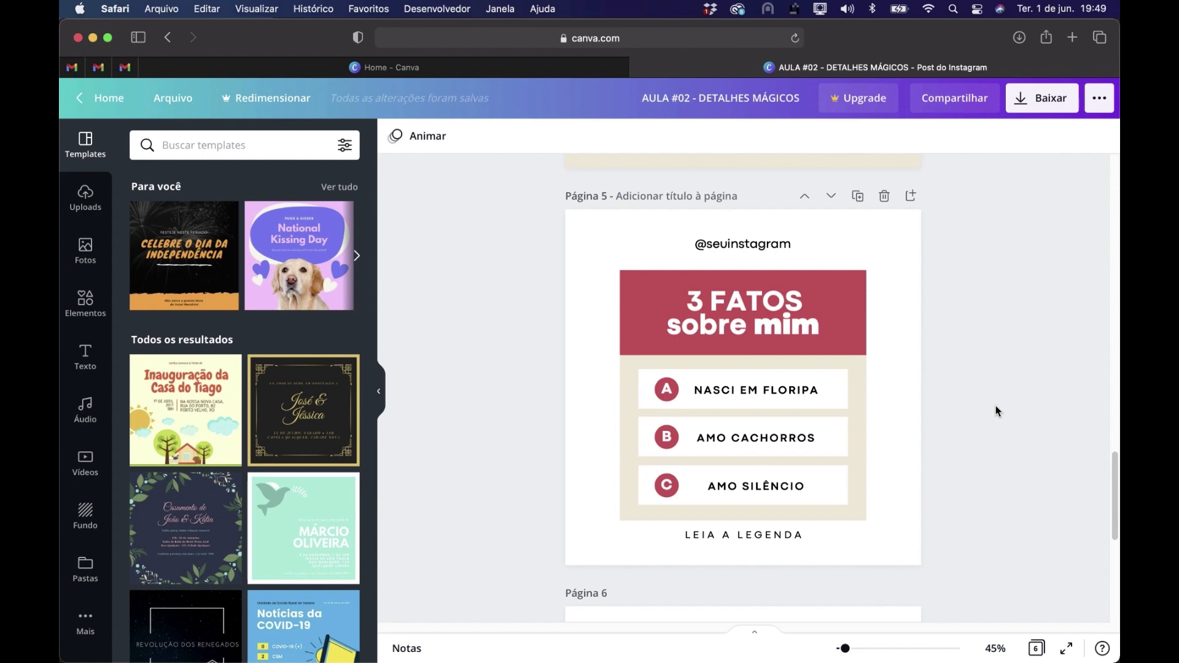
Delete pages 6, 4 and 2 from the design, working from the last page upward
scroll(996, 406, down, 5)
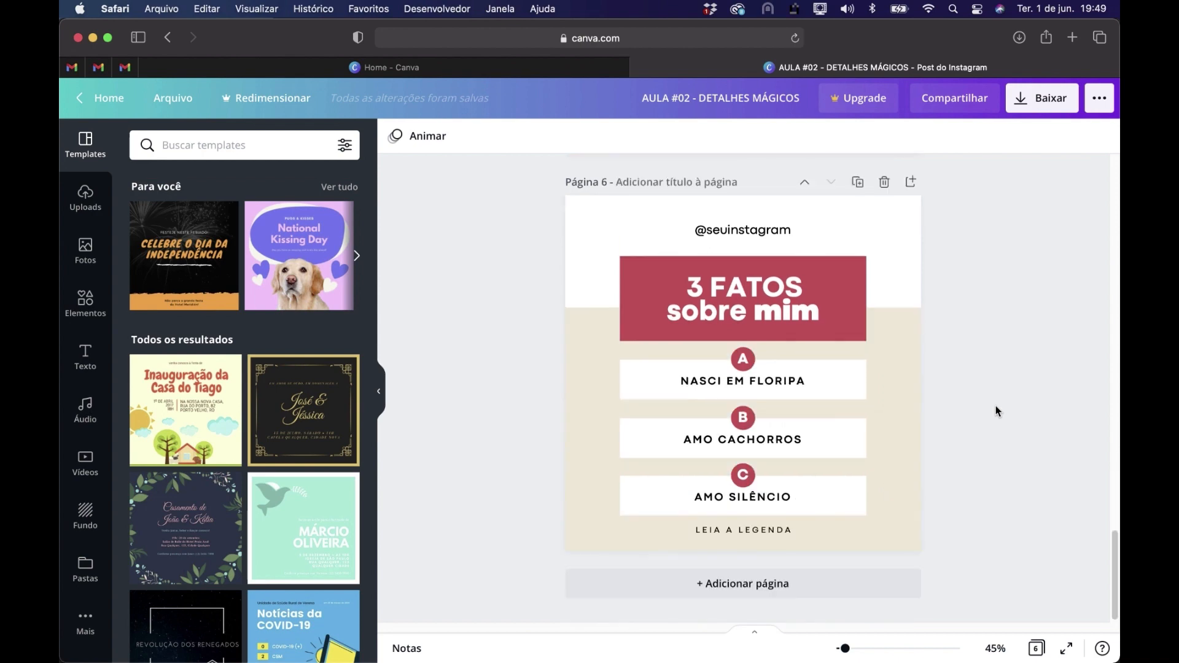
click(884, 182)
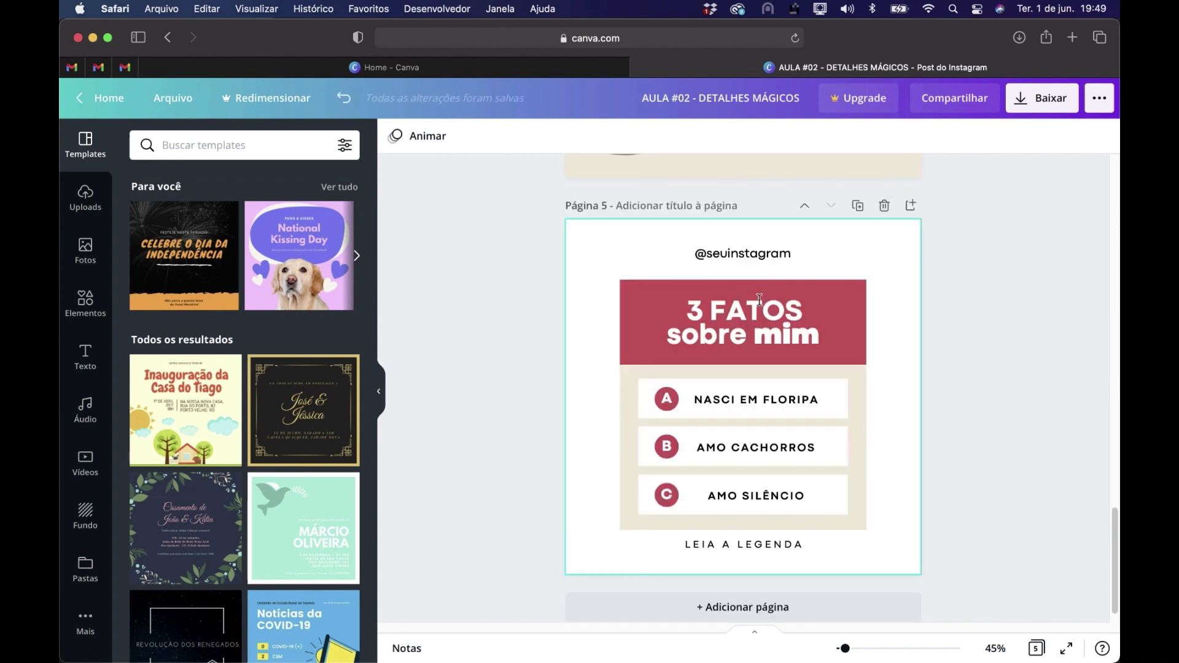
scroll(838, 290, up, 7)
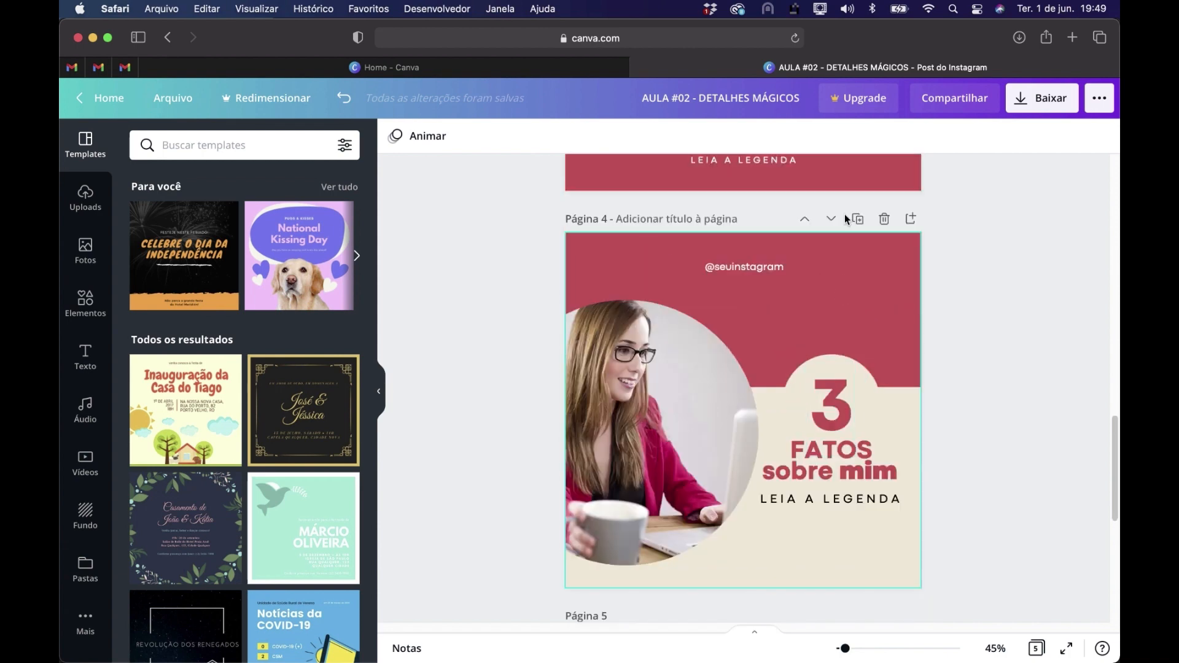
click(885, 219)
scroll(878, 304, up, 5)
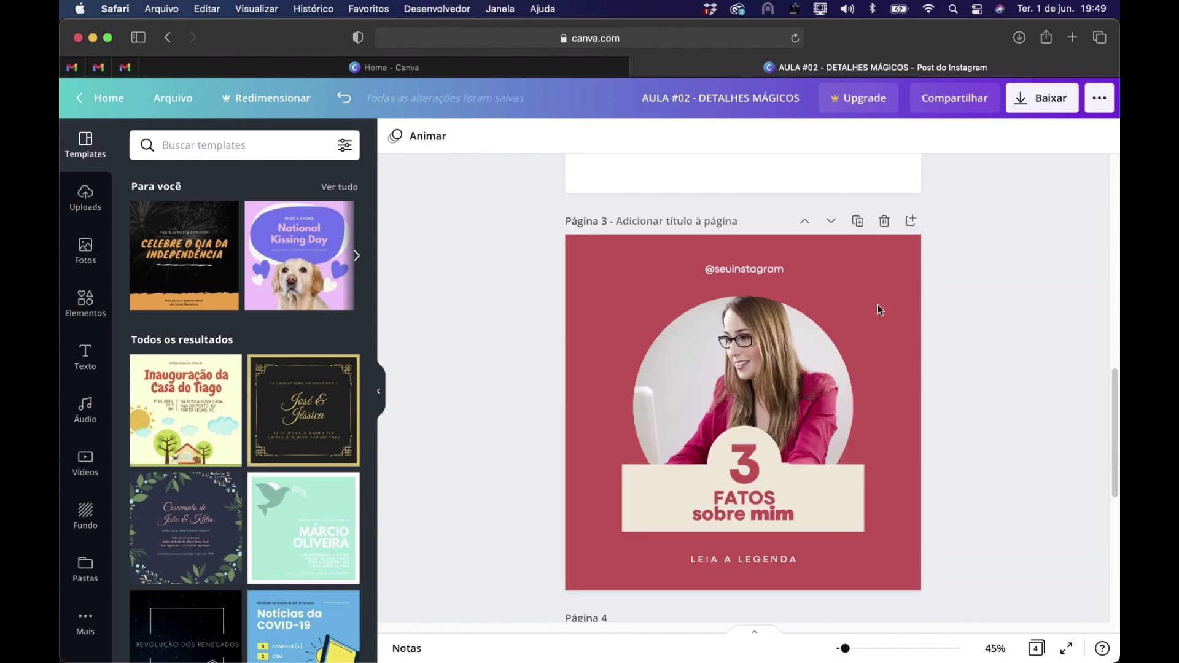
scroll(878, 305, up, 6)
click(884, 230)
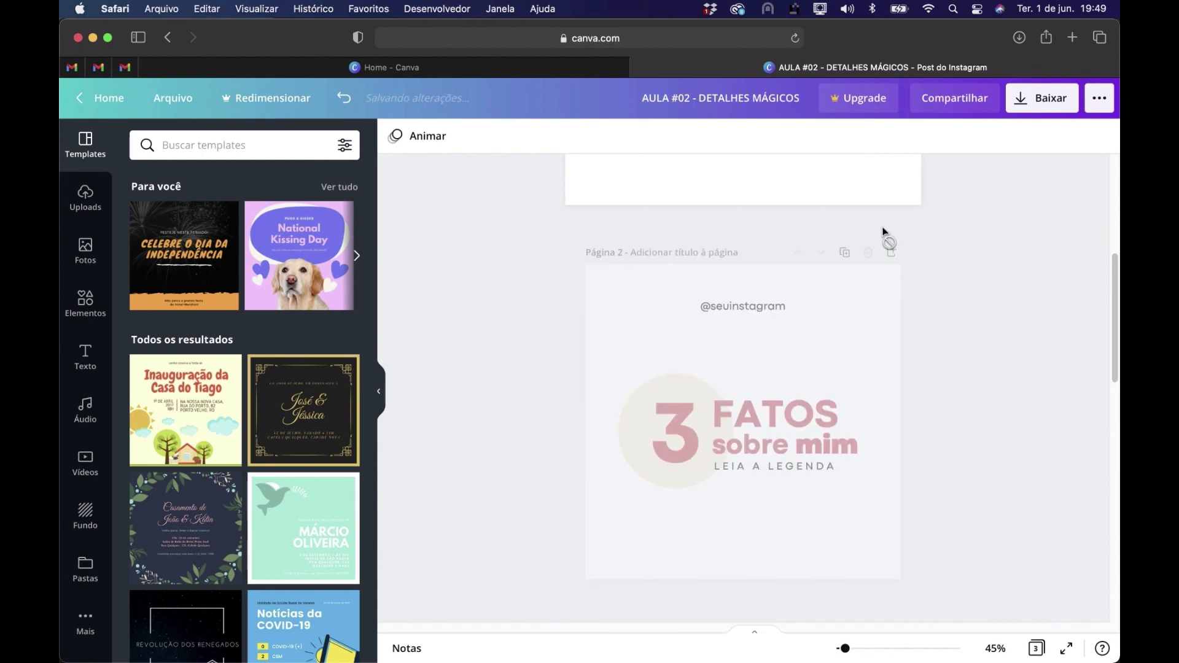
Reorder the pages so the A-B-C list page comes first and the white page with the circled 3 comes last
scroll(938, 282, up, 5)
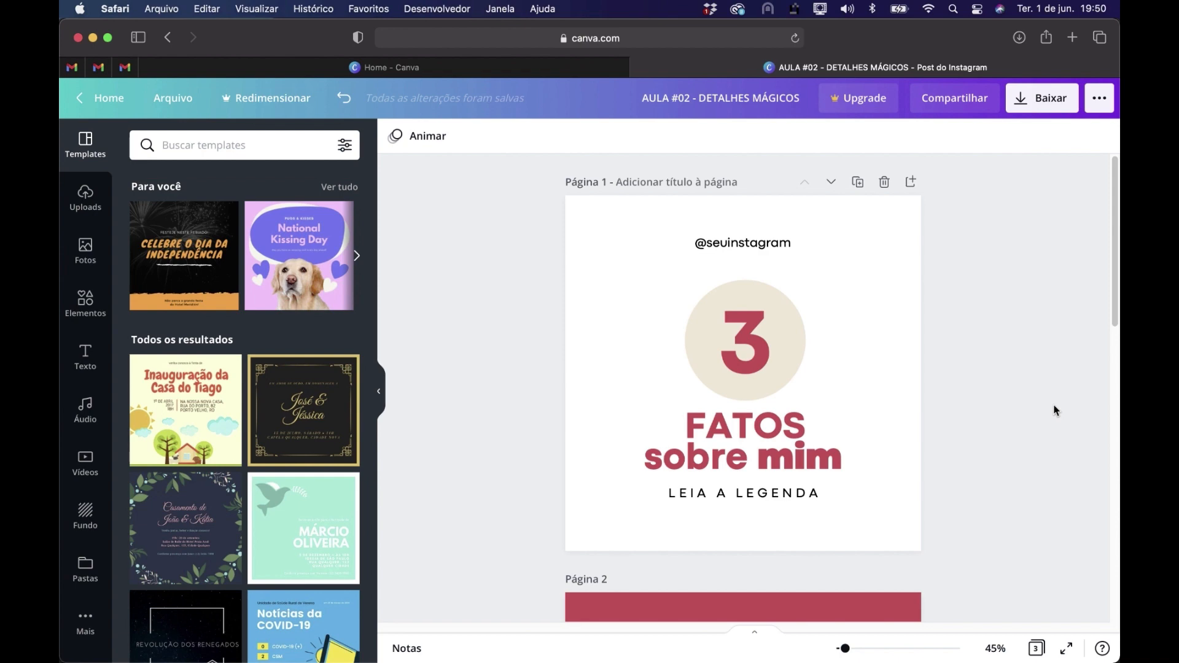
scroll(1054, 410, down, 12)
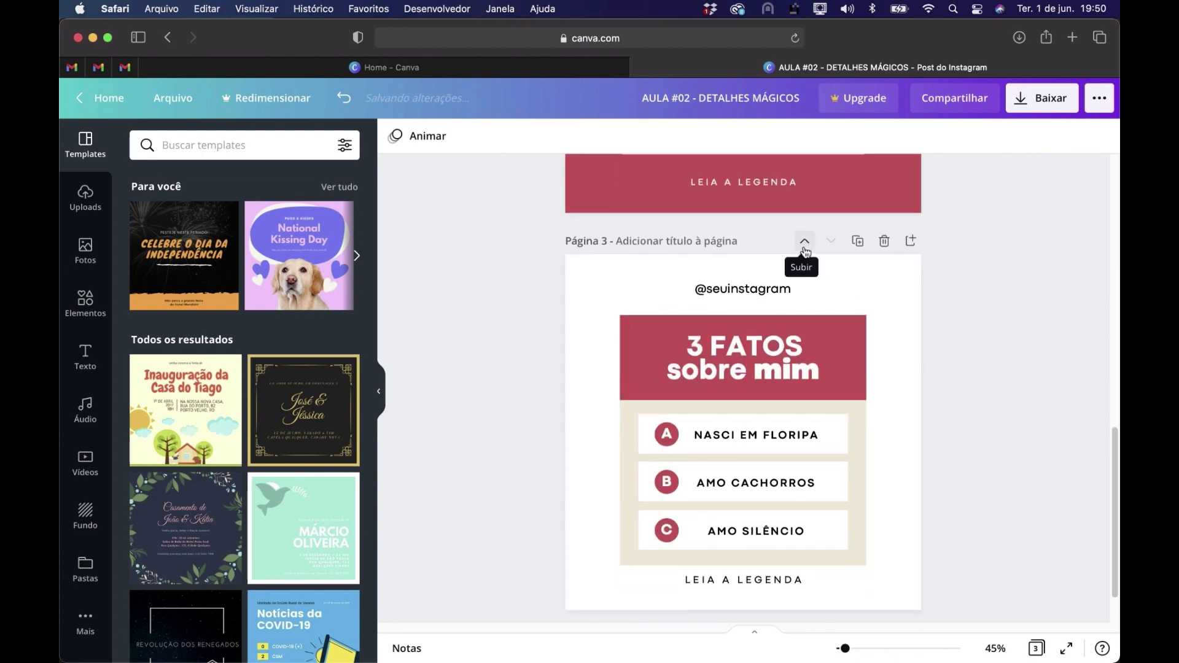
click(805, 246)
click(805, 239)
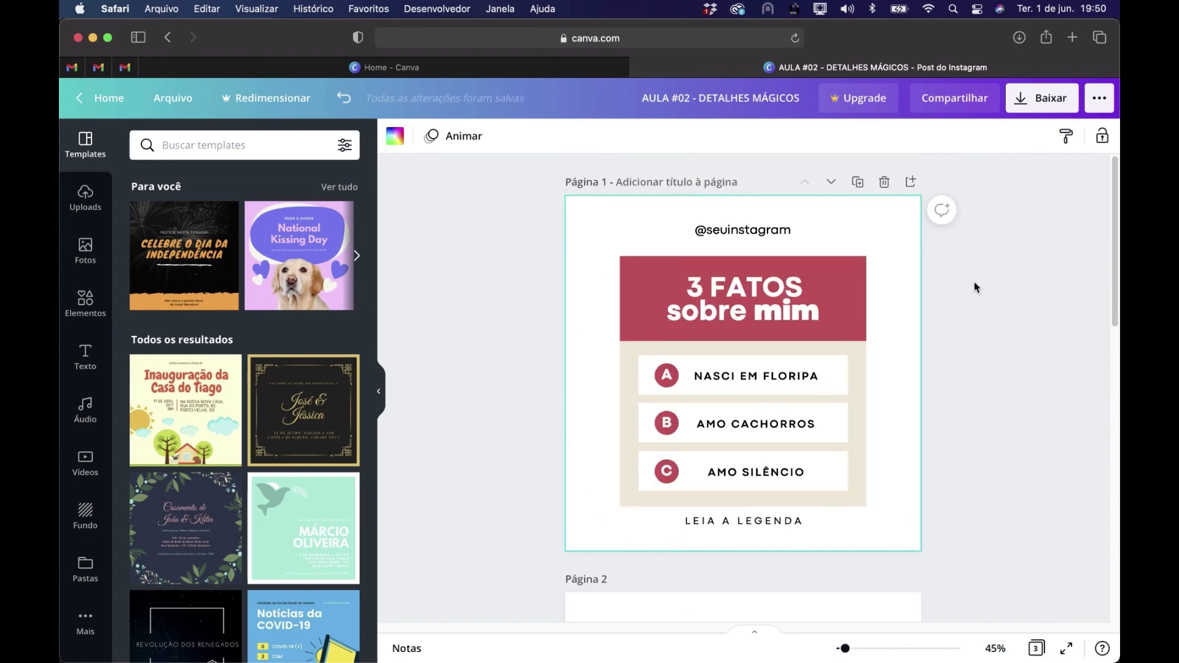
scroll(979, 294, down, 6)
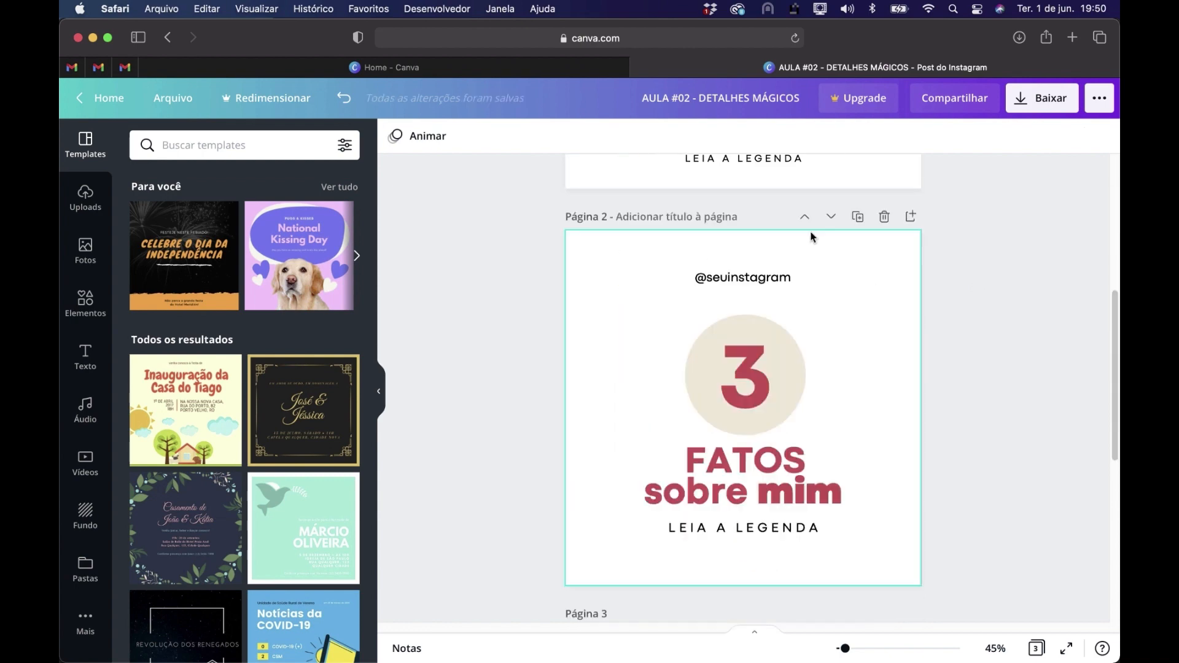
click(831, 219)
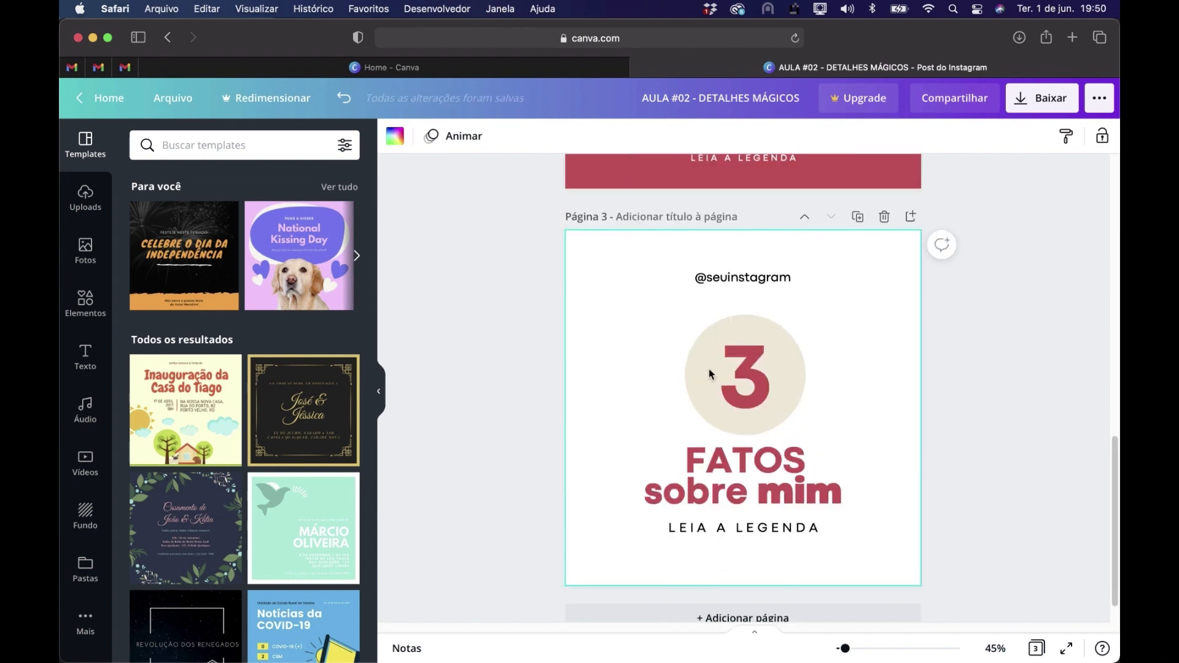
scroll(995, 395, up, 14)
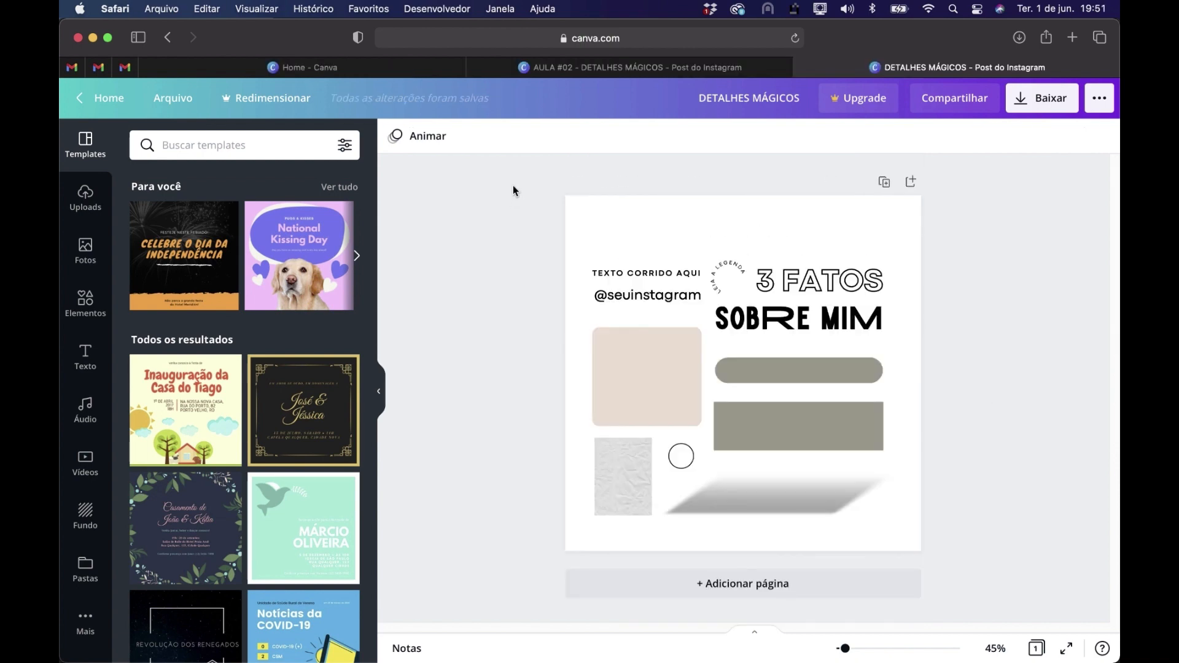
Copy all elements from the DETALHES MÁGICOS design and paste them onto a new blank first page in AULA #02 - DETALHES MÁGICOS
drag(513, 182, 953, 560)
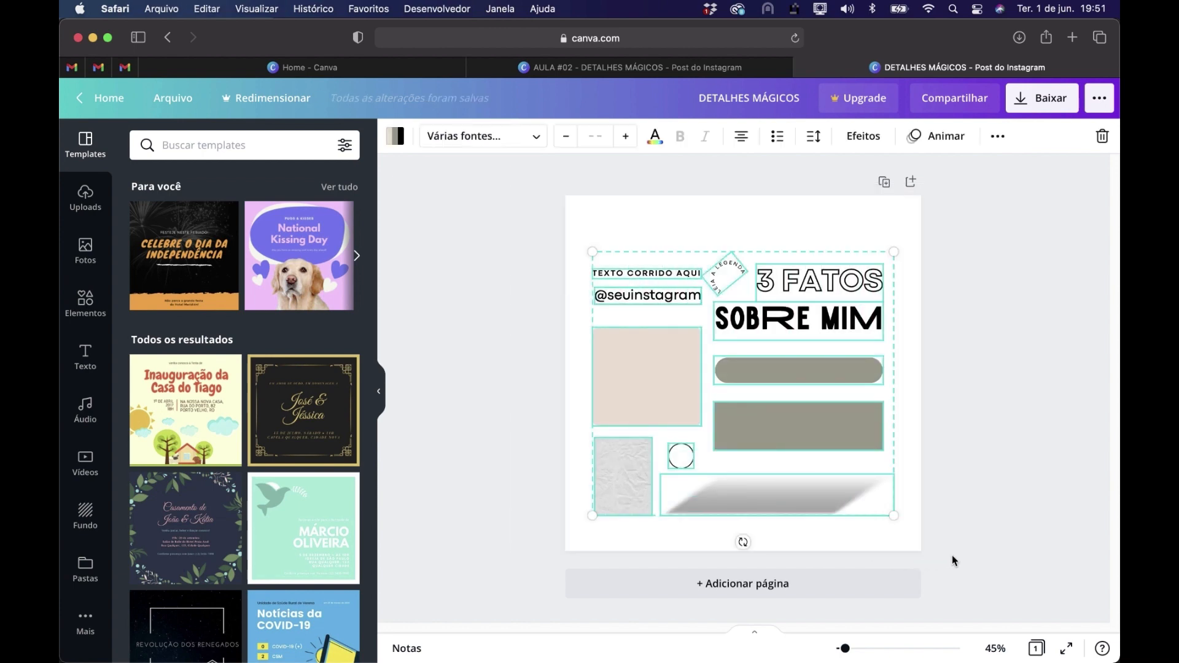
click(639, 69)
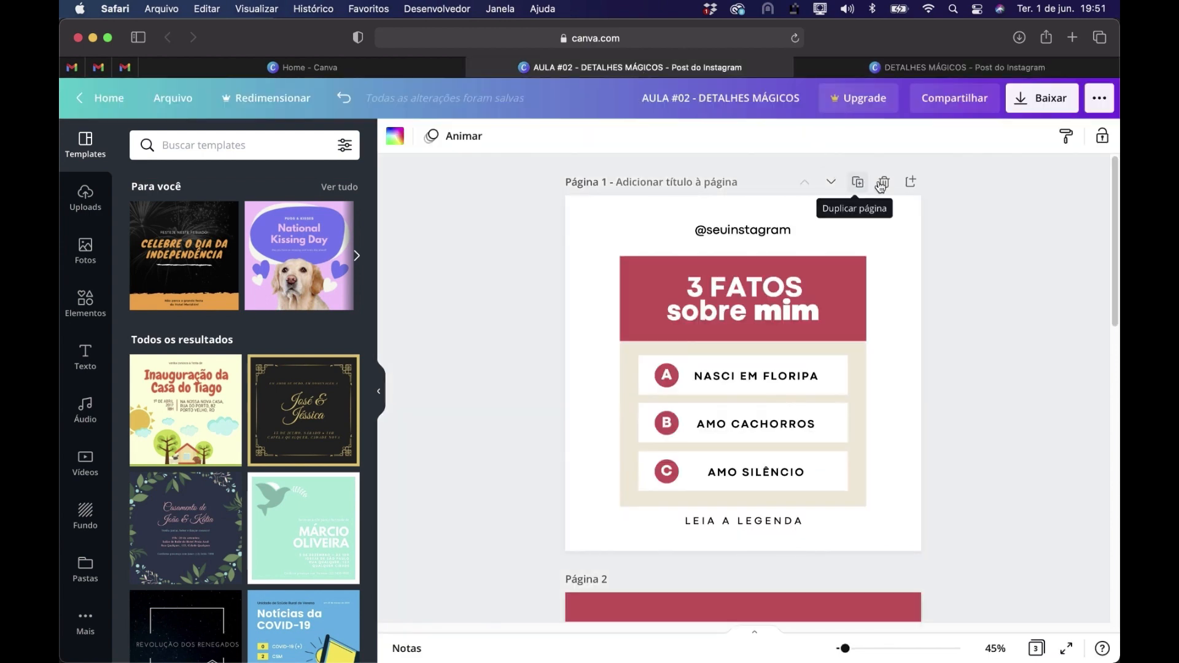
click(912, 183)
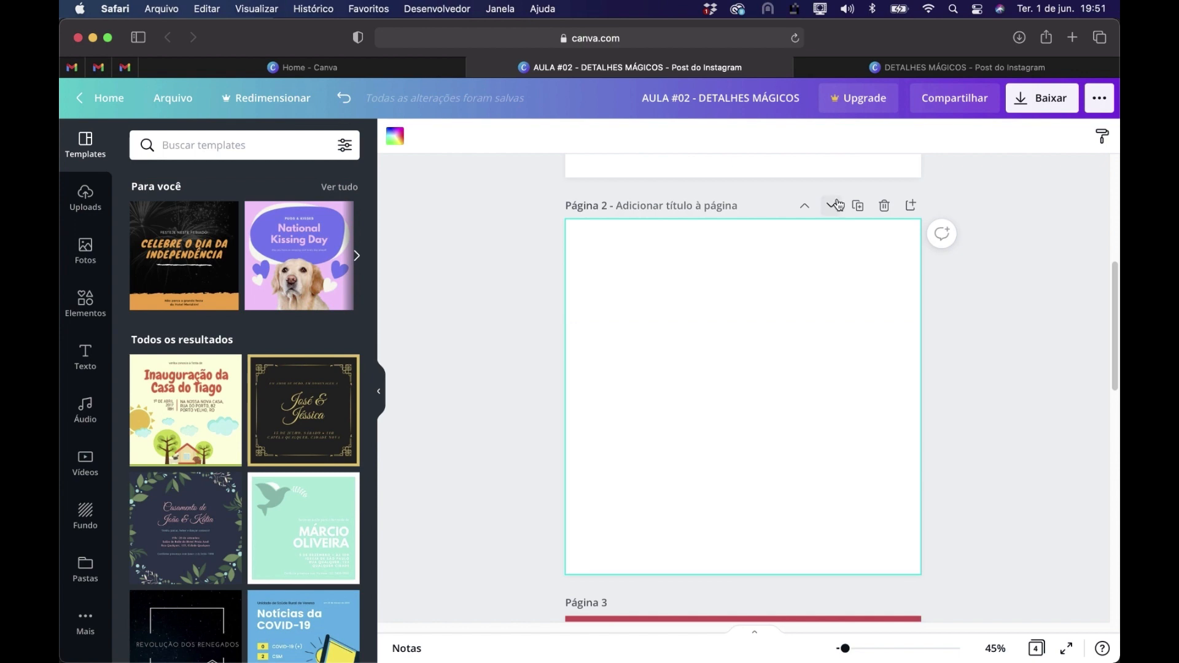
click(805, 206)
key(super+v)
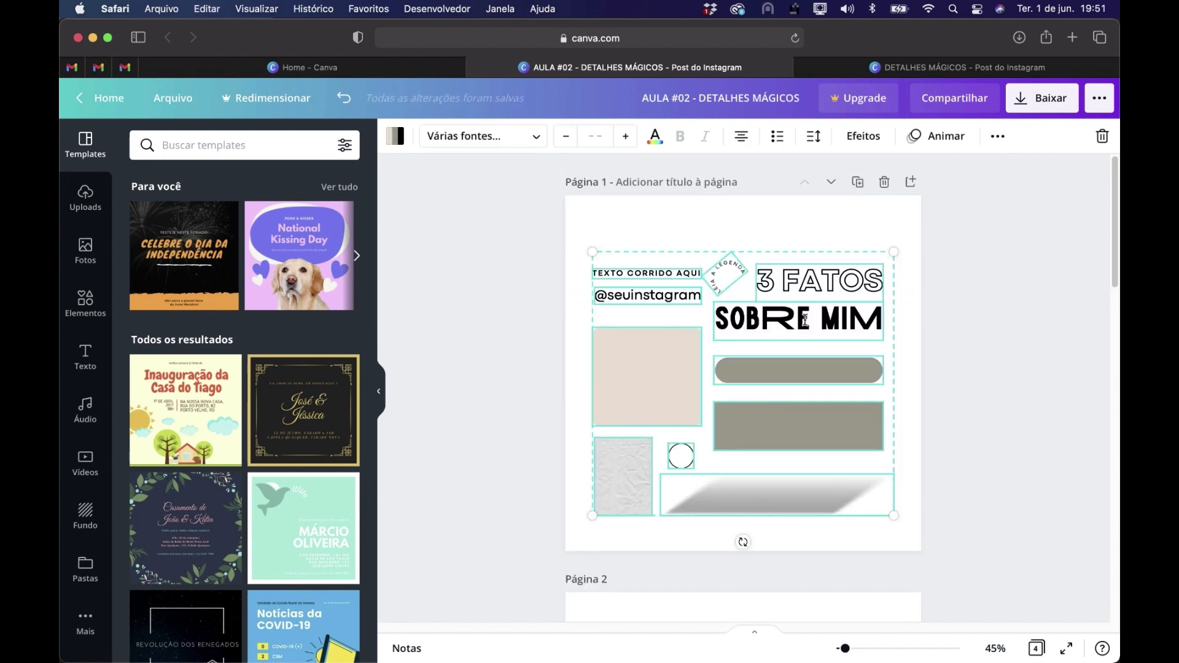
click(970, 371)
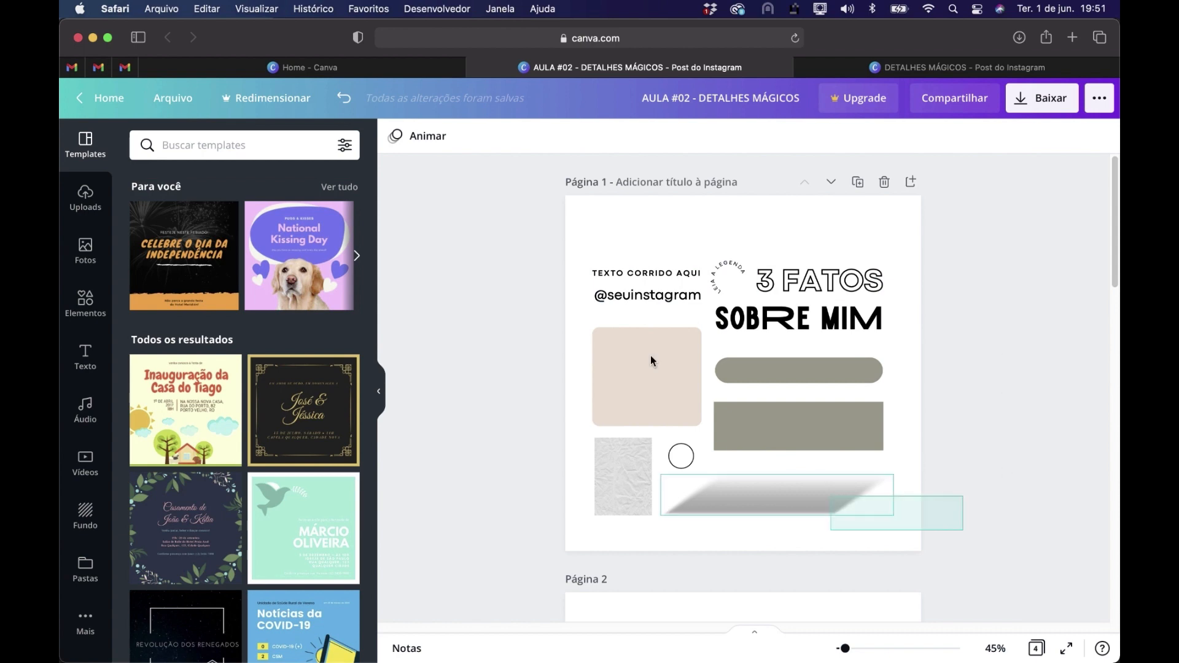
Shift the whole group of pasted elements slightly upward on page 1
drag(798, 329, 798, 318)
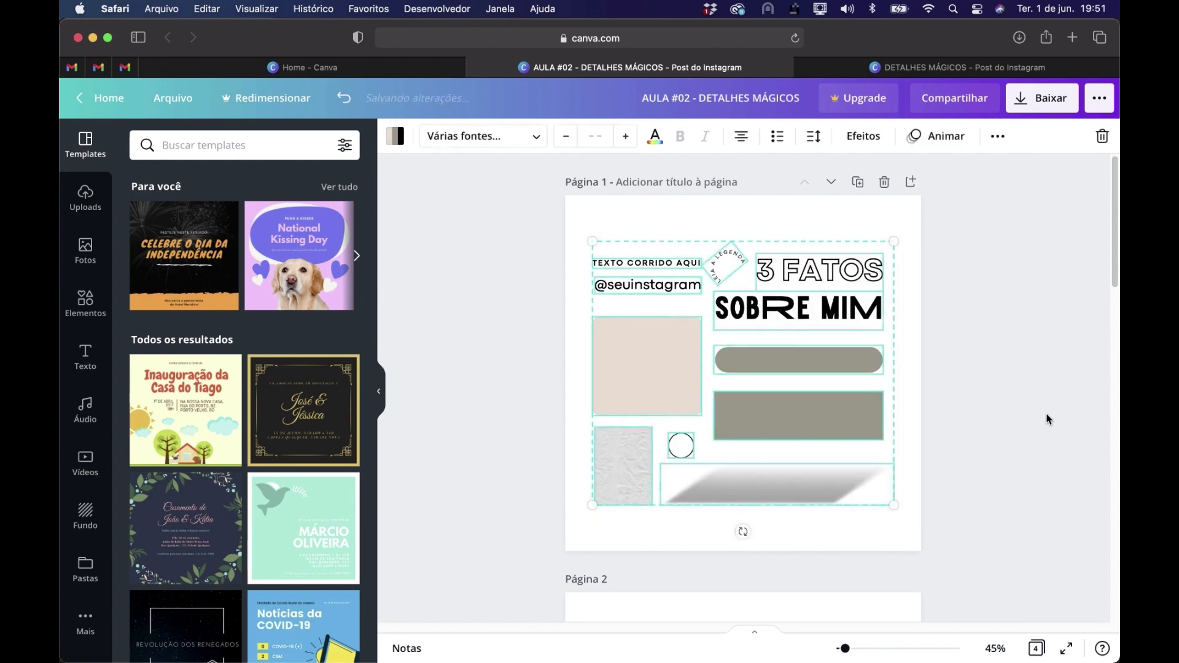
click(971, 492)
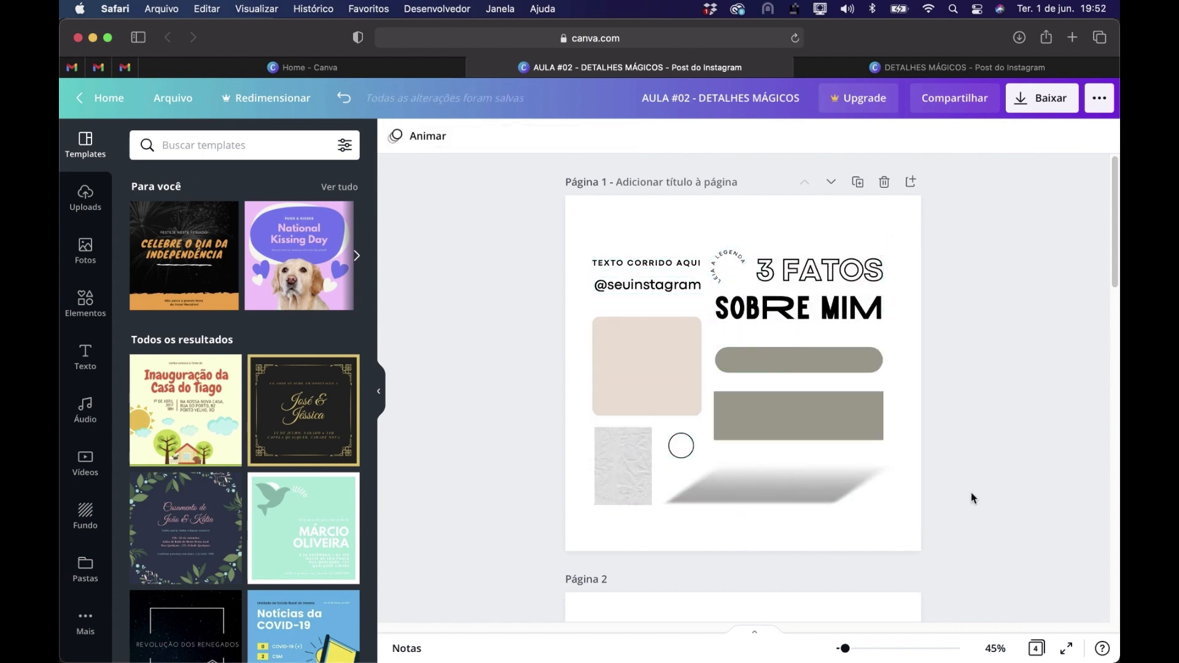
drag(536, 201, 979, 463)
scroll(967, 441, down, 5)
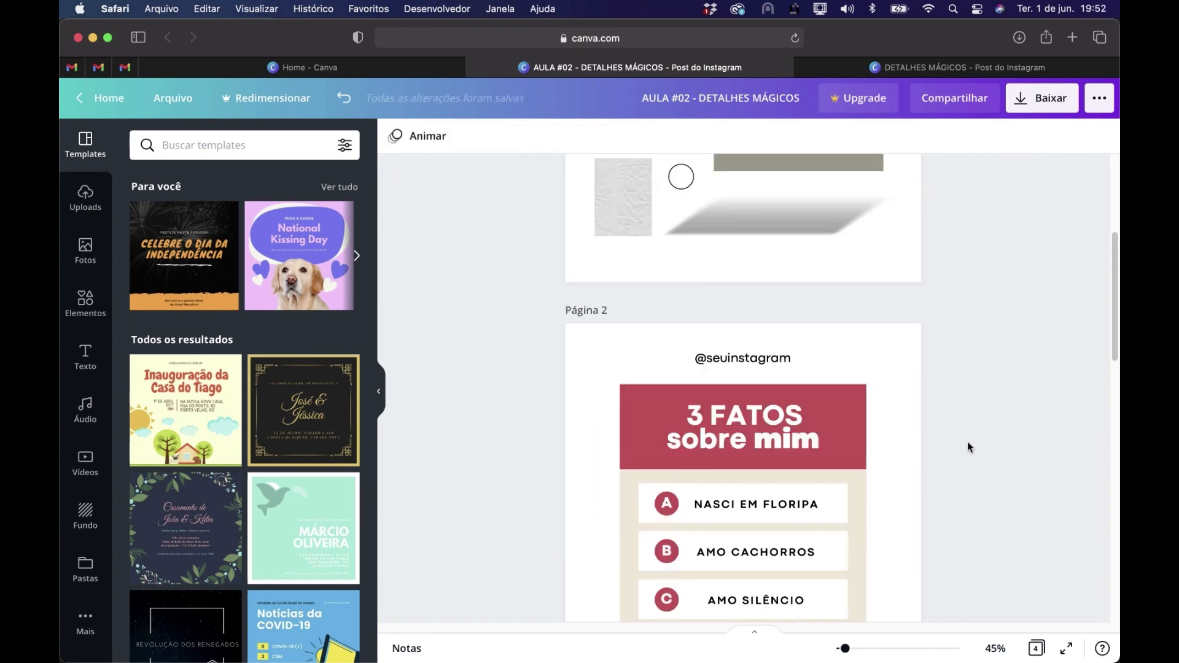
scroll(968, 441, down, 1)
scroll(967, 441, up, 5)
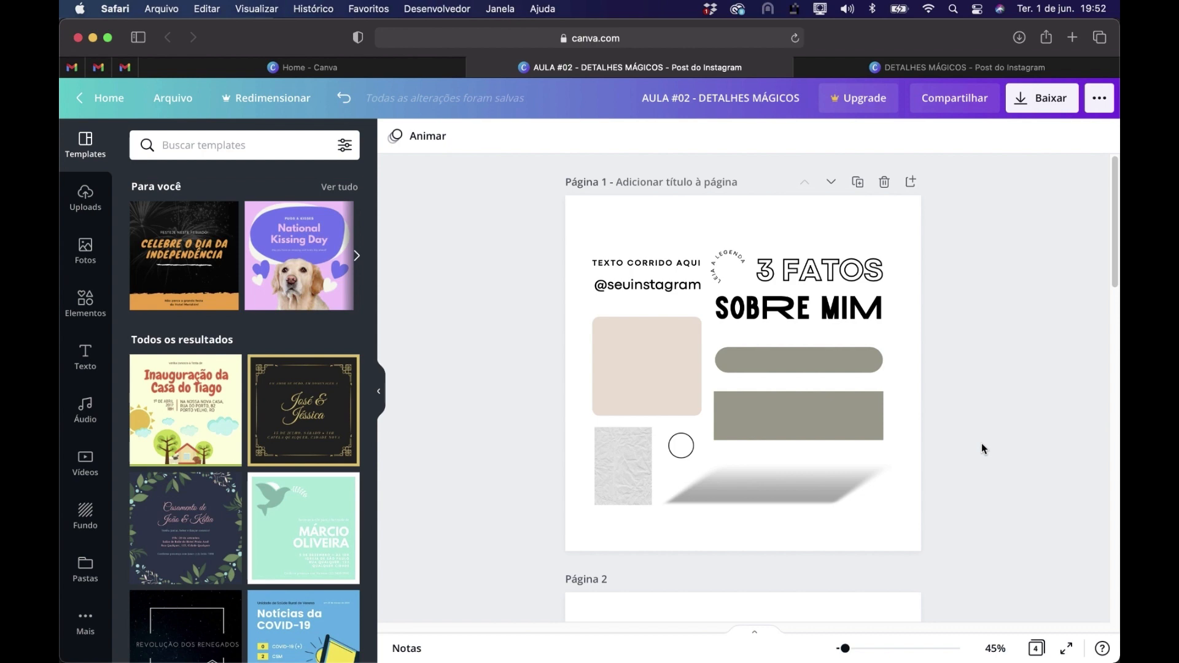
Open the full list of recently used elements and look through its shapes and frames
click(89, 304)
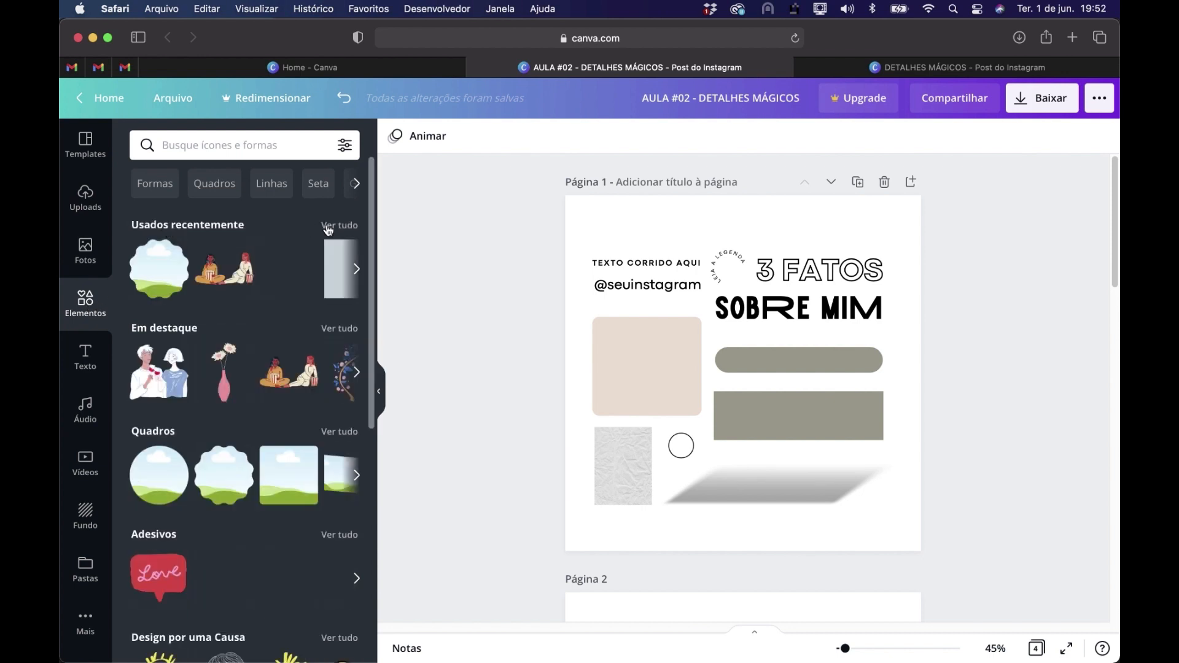
click(333, 226)
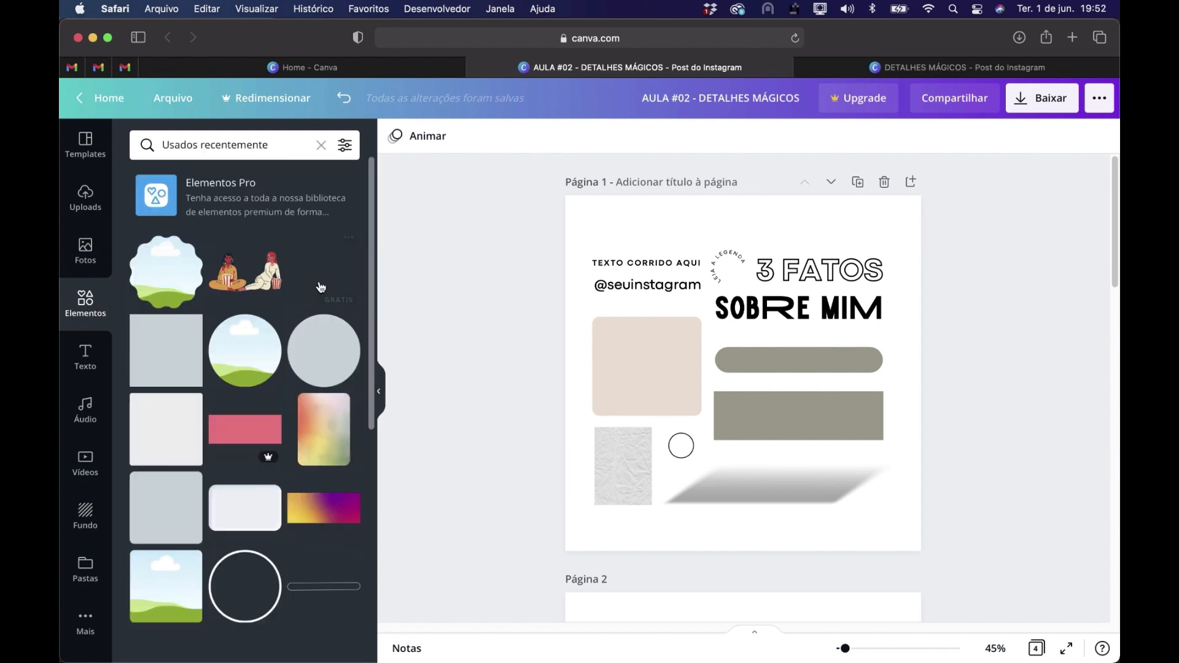
scroll(319, 393, down, 3)
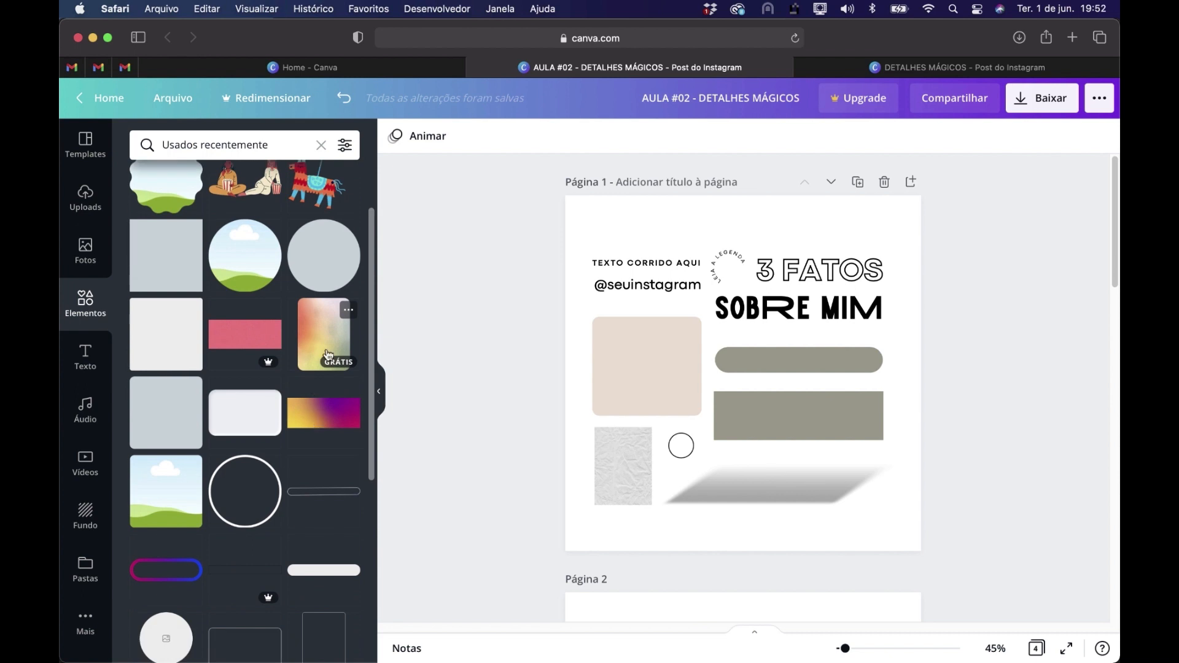
scroll(272, 490, down, 5)
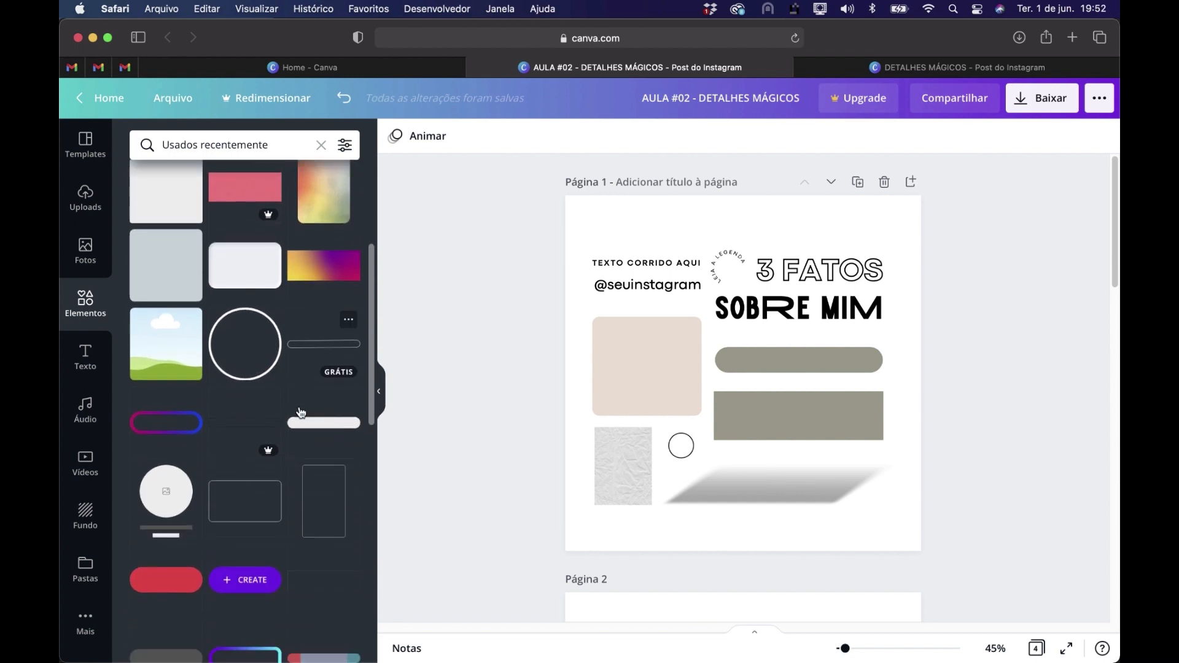
scroll(301, 412, down, 6)
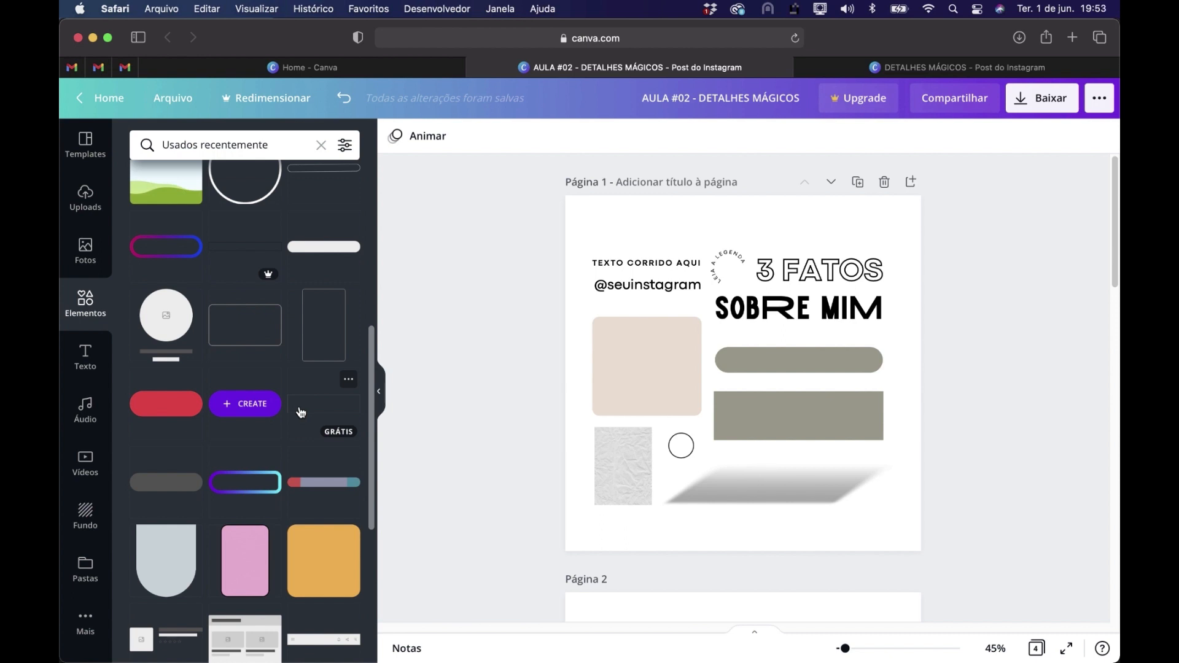
scroll(300, 408, up, 14)
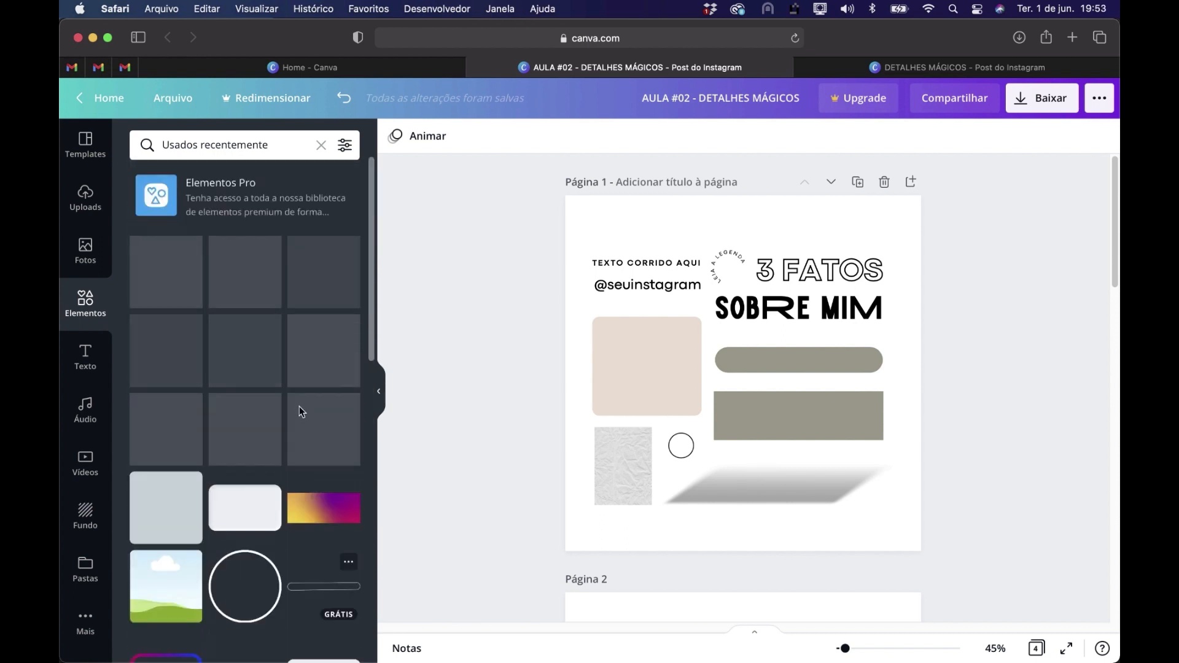
Examine the search fields of the elements and photos libraries, ending back in the recently used elements
click(187, 143)
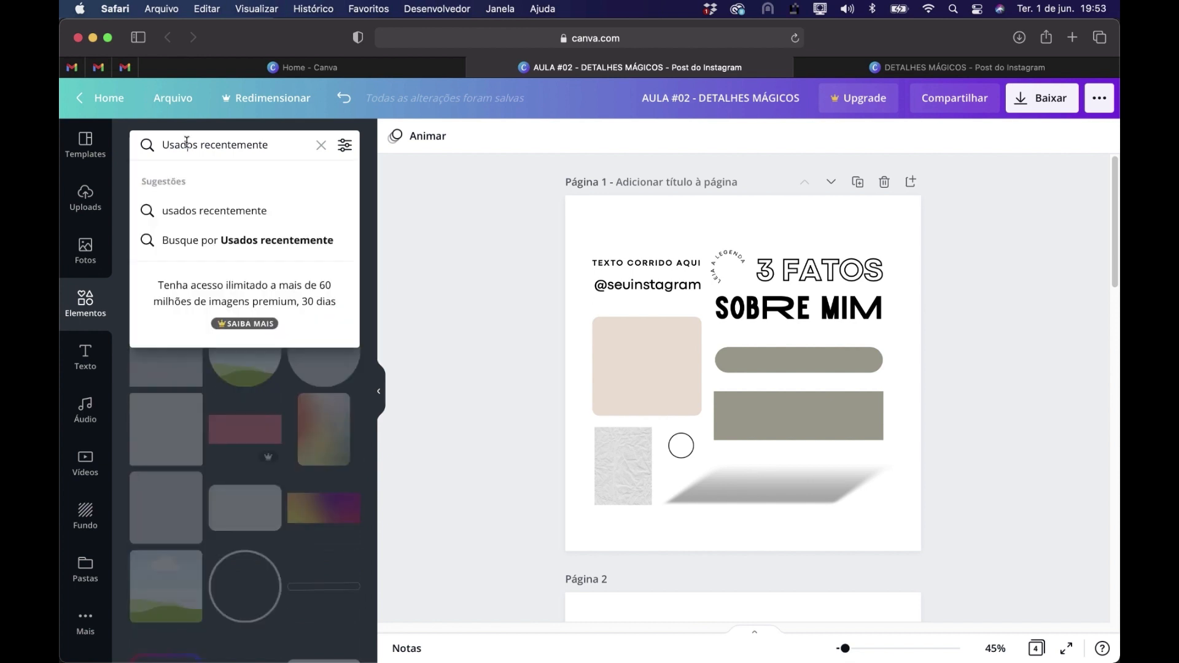
click(272, 142)
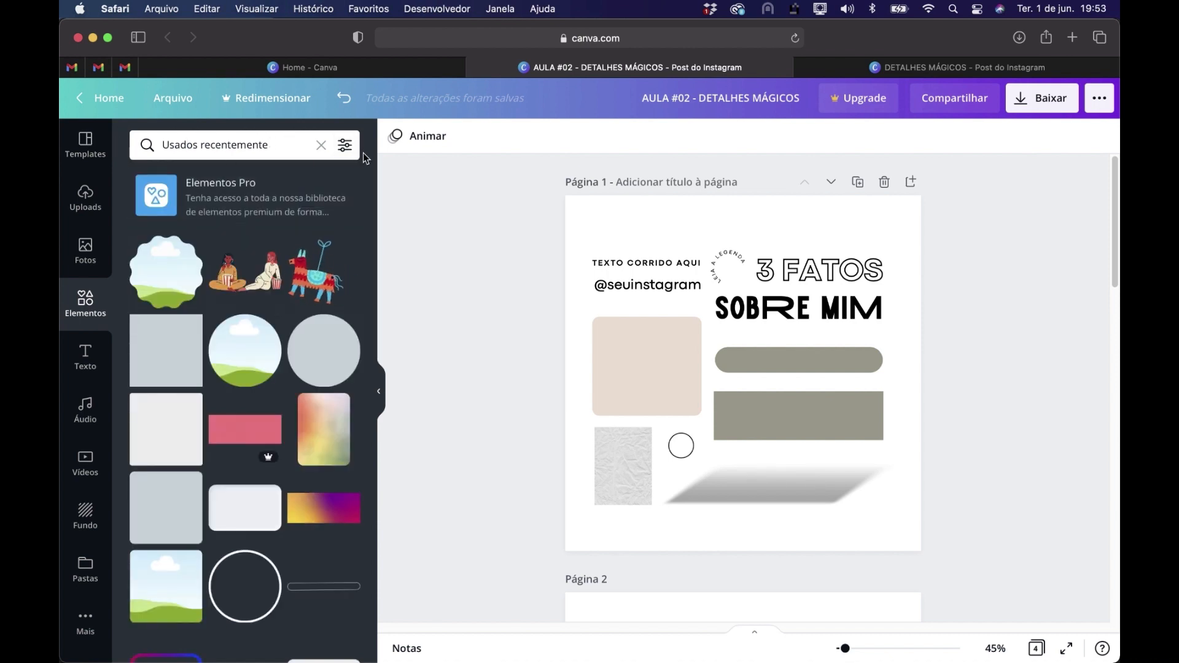
click(276, 145)
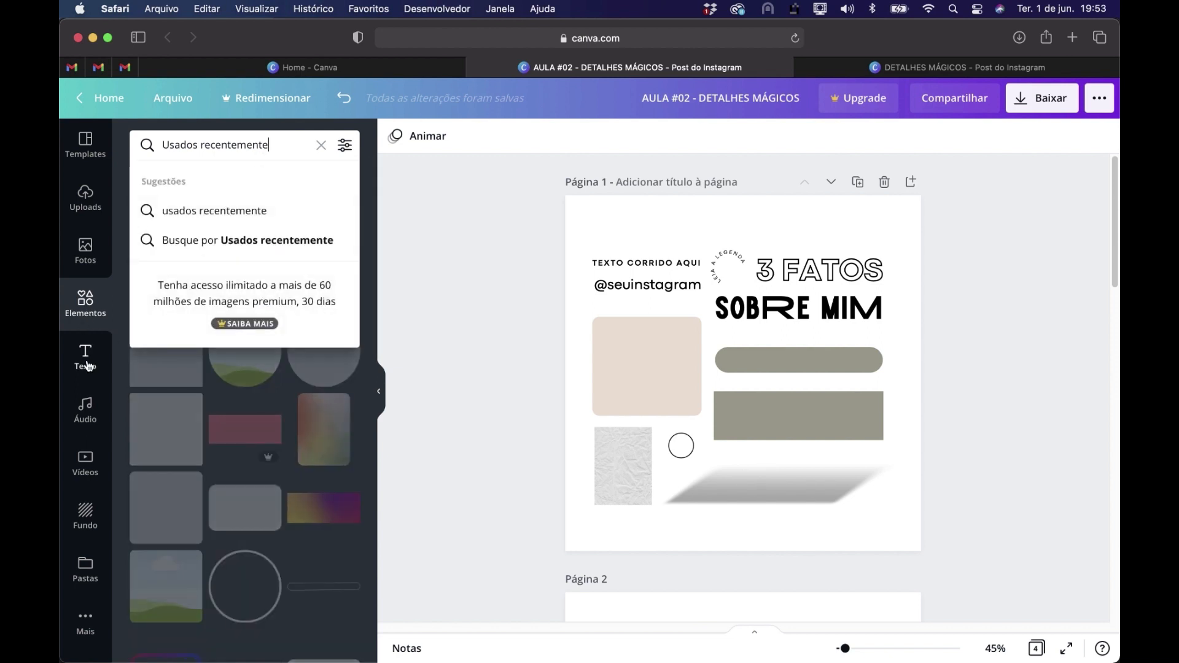
click(86, 251)
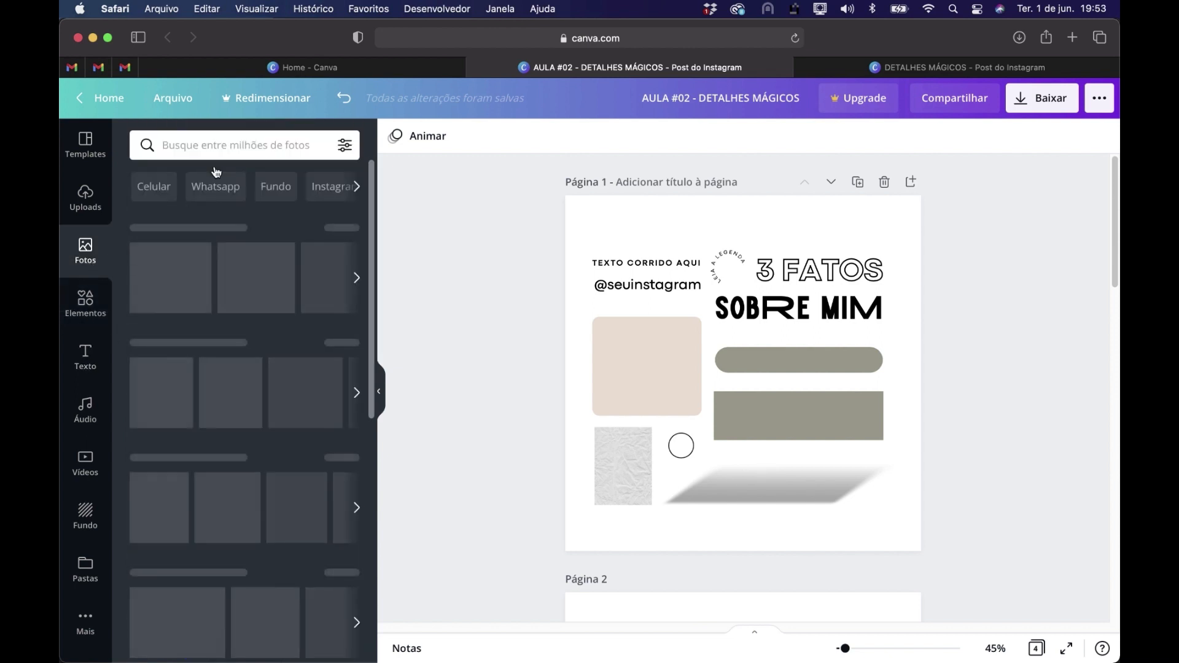
click(217, 145)
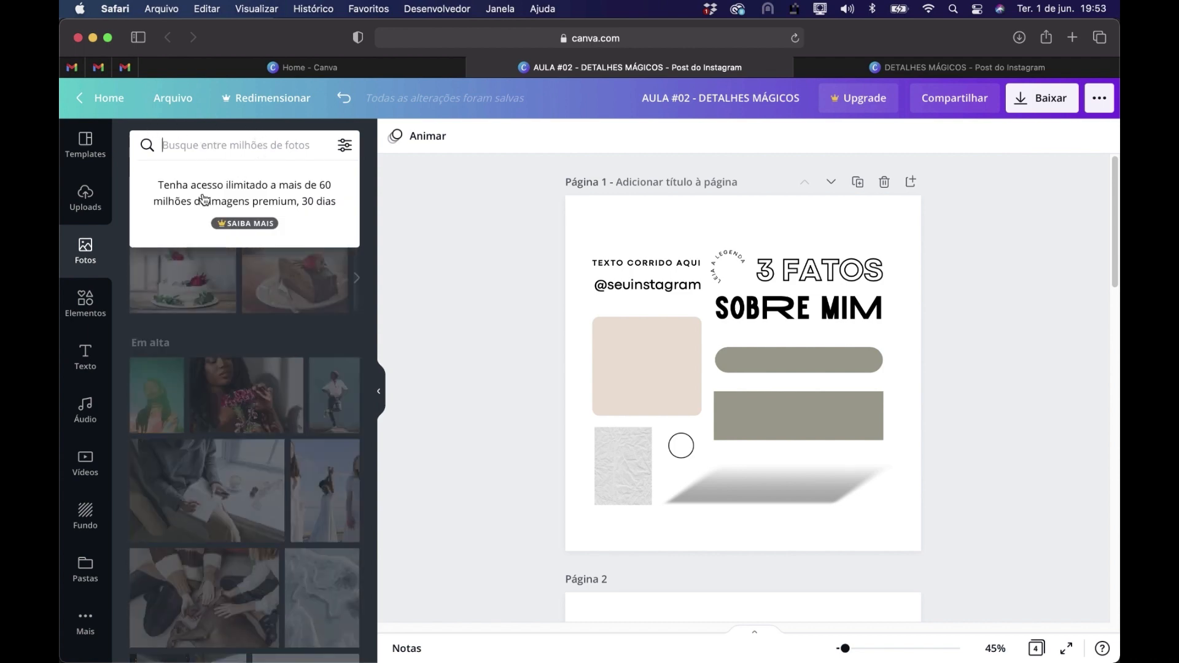
click(85, 301)
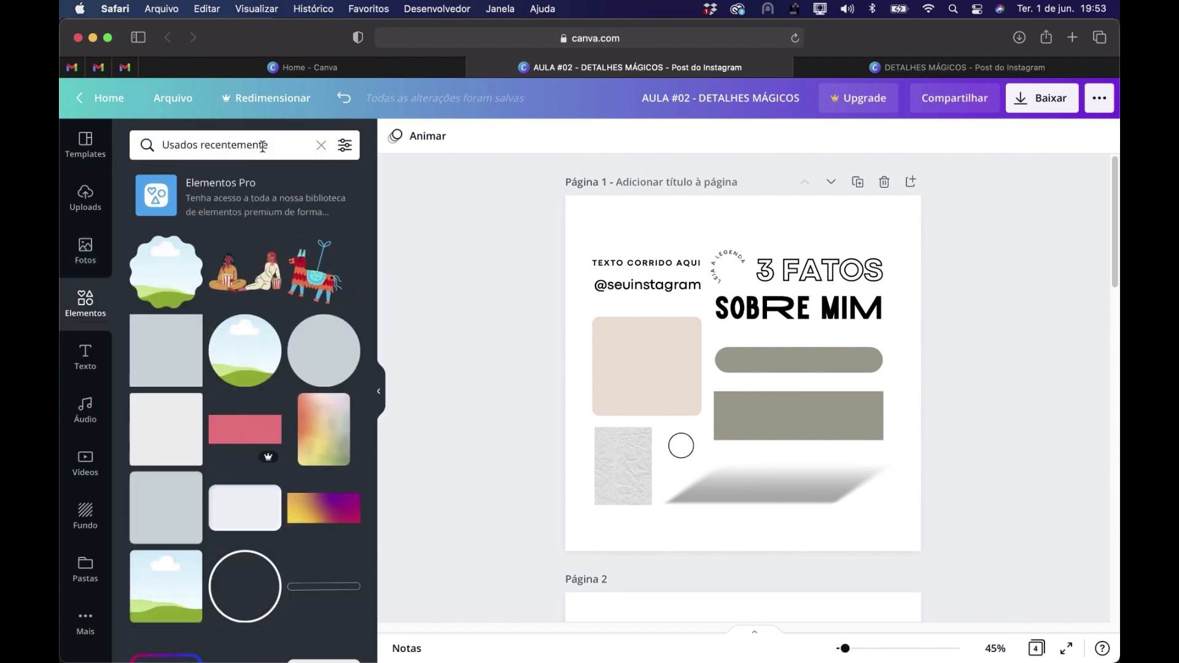
Review all the design's pages, from the pasted elements on page 1 to the circled 3 on page 4
drag(508, 209, 975, 544)
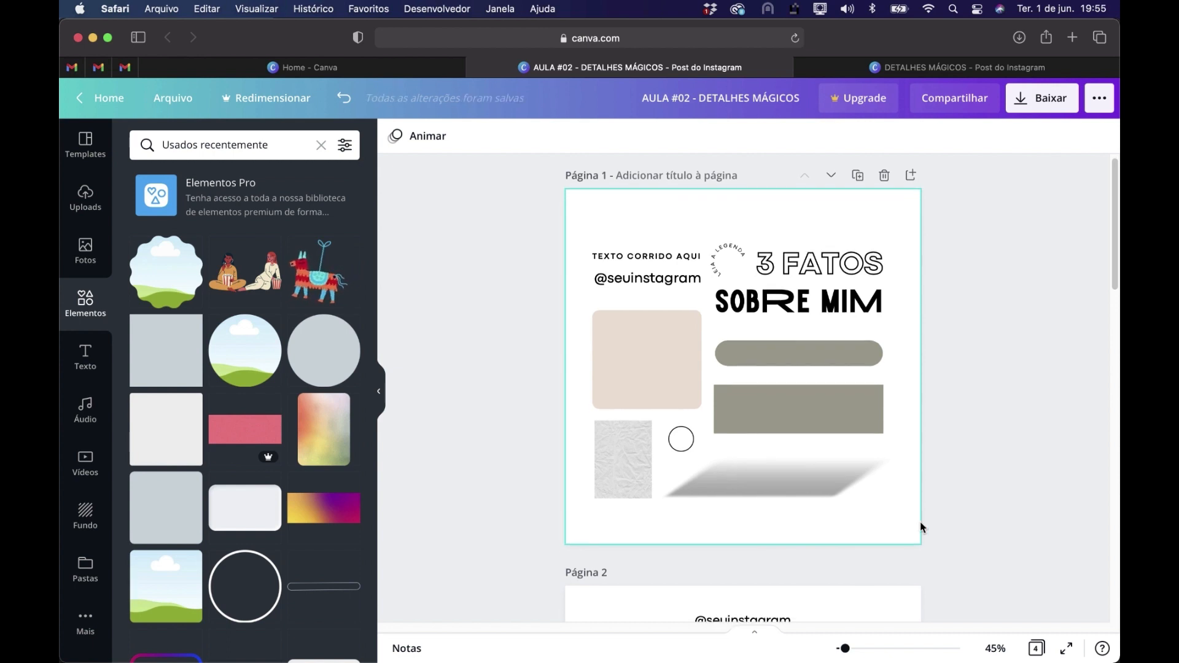
scroll(920, 521, down, 3)
scroll(1009, 443, down, 10)
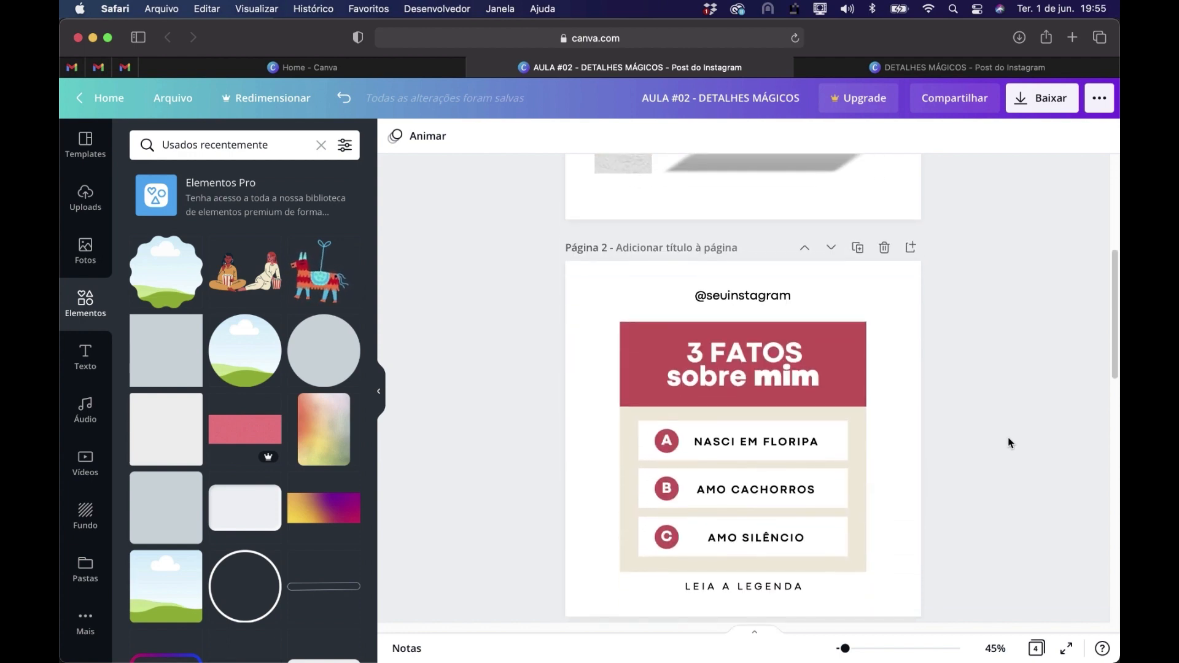
scroll(1010, 443, down, 15)
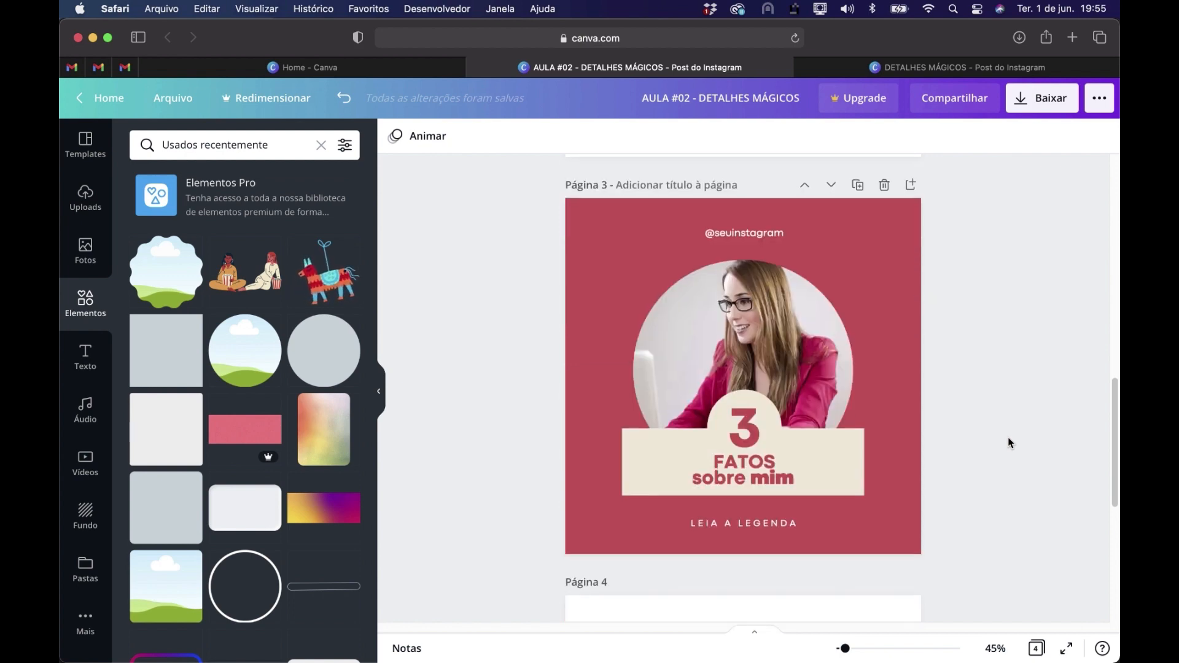
scroll(1009, 443, down, 9)
scroll(1010, 443, down, 4)
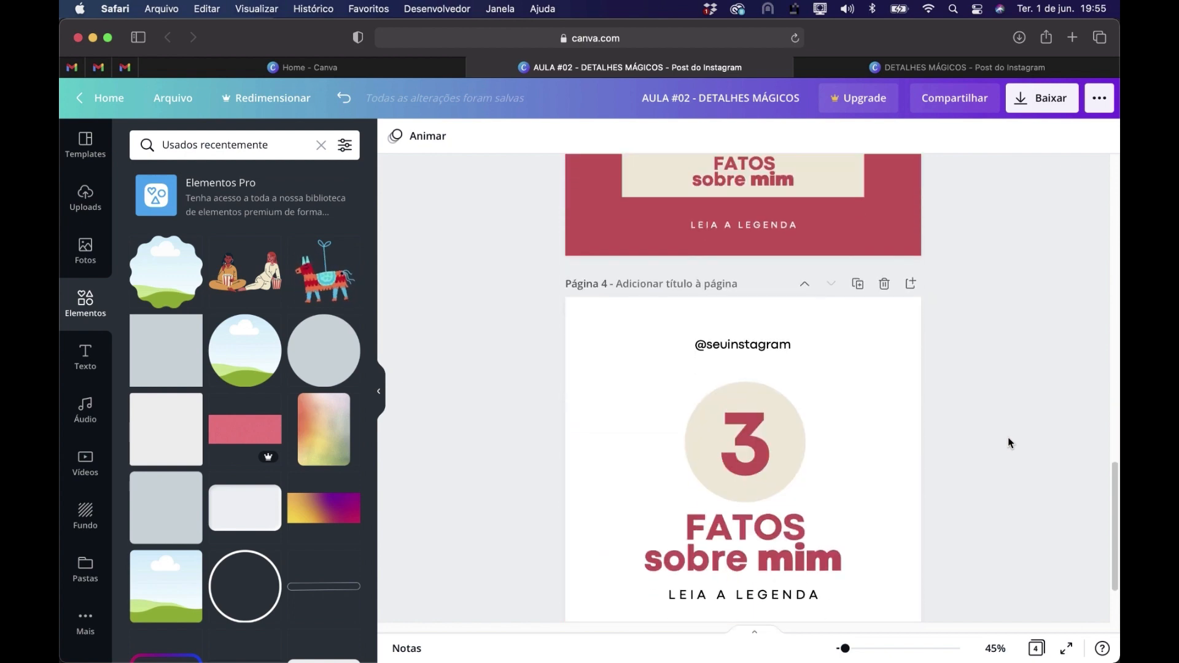
scroll(1010, 443, up, 20)
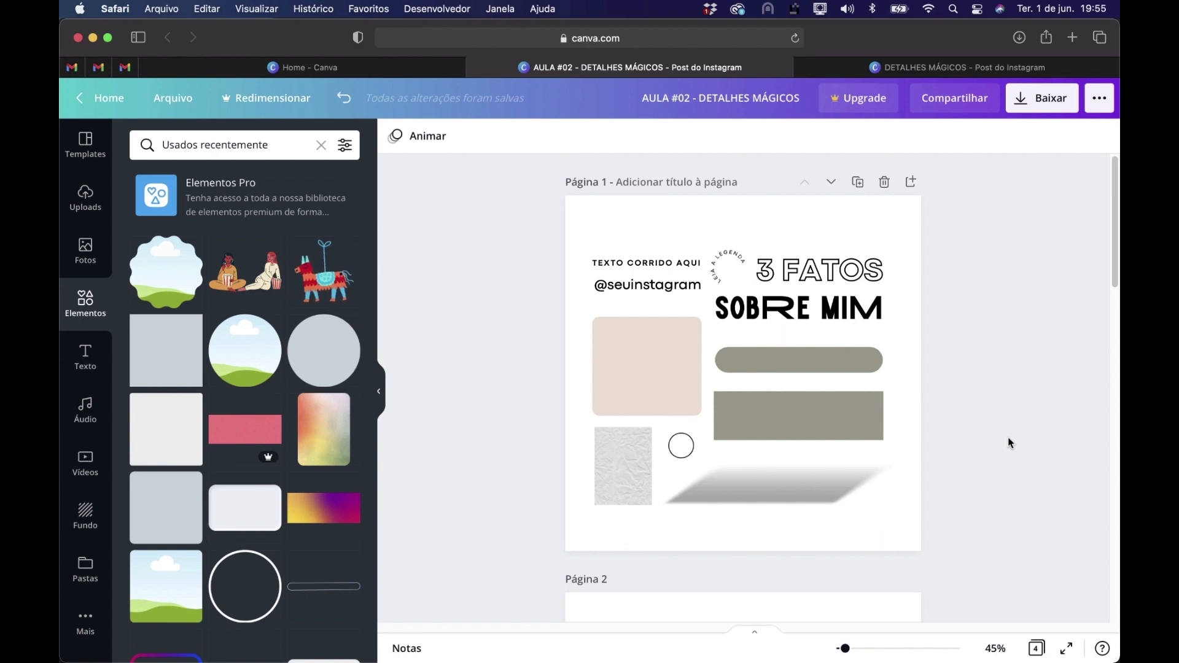
Add a blank page after page 1 and insert a scalloped photo frame, slightly enlarged and centred on the page
click(908, 178)
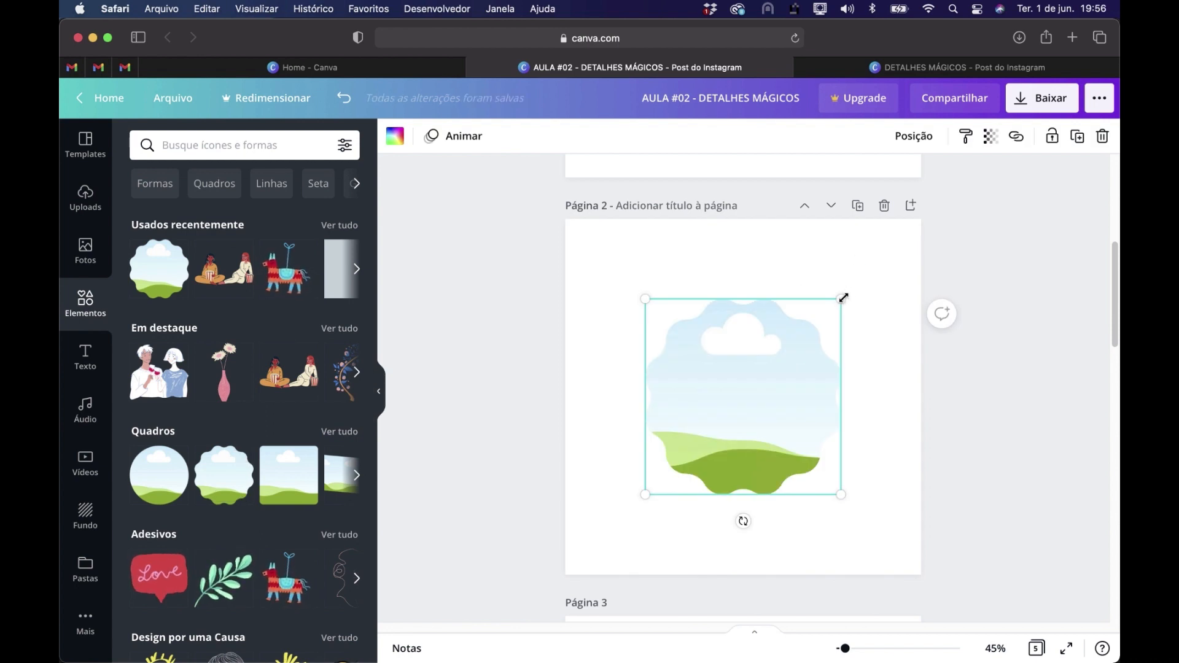
drag(845, 296, 861, 279)
drag(776, 385, 770, 390)
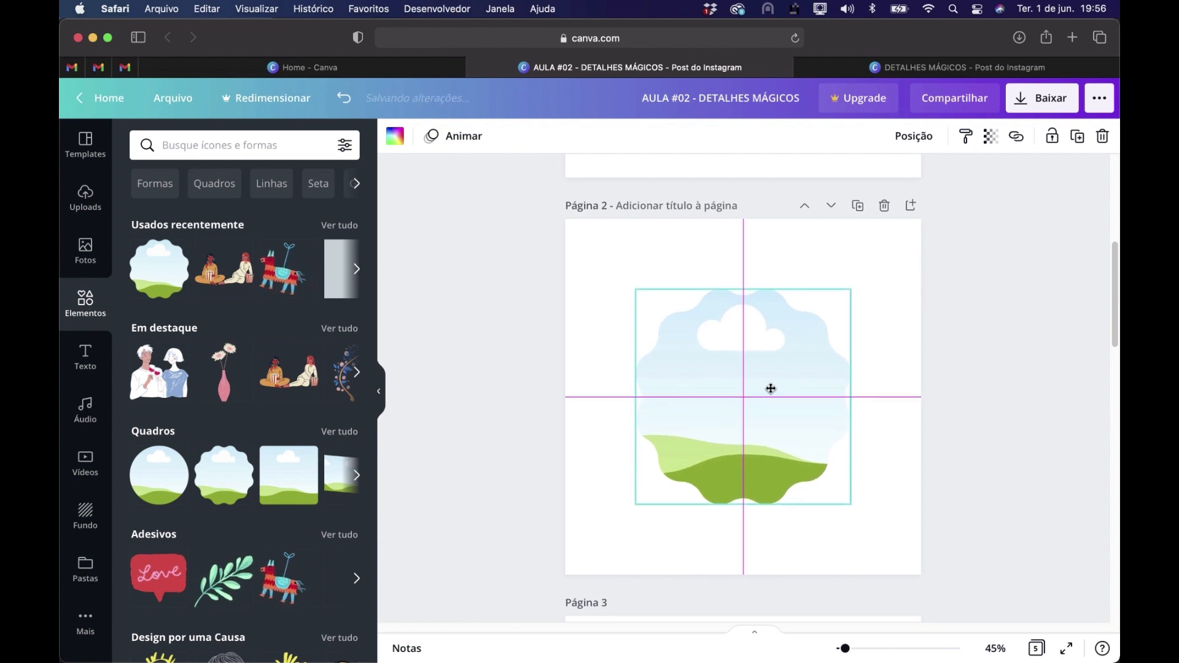
click(886, 242)
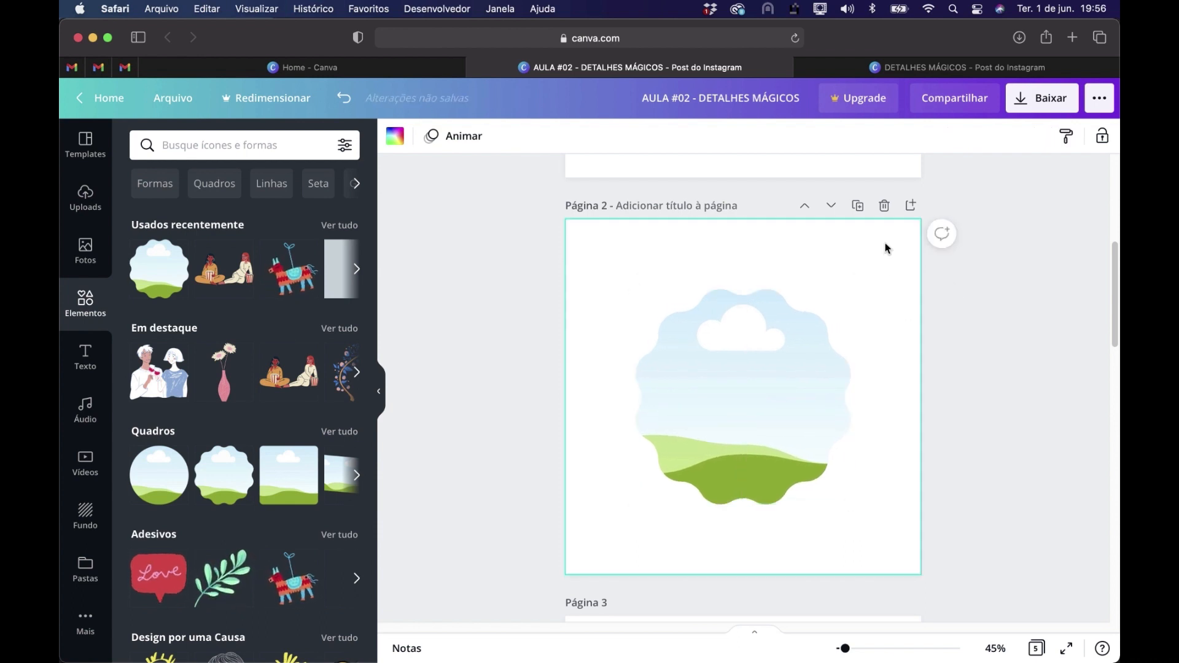
Fill the scalloped frame on page 2 with the recently used photo of the white cake with red flowers
click(762, 398)
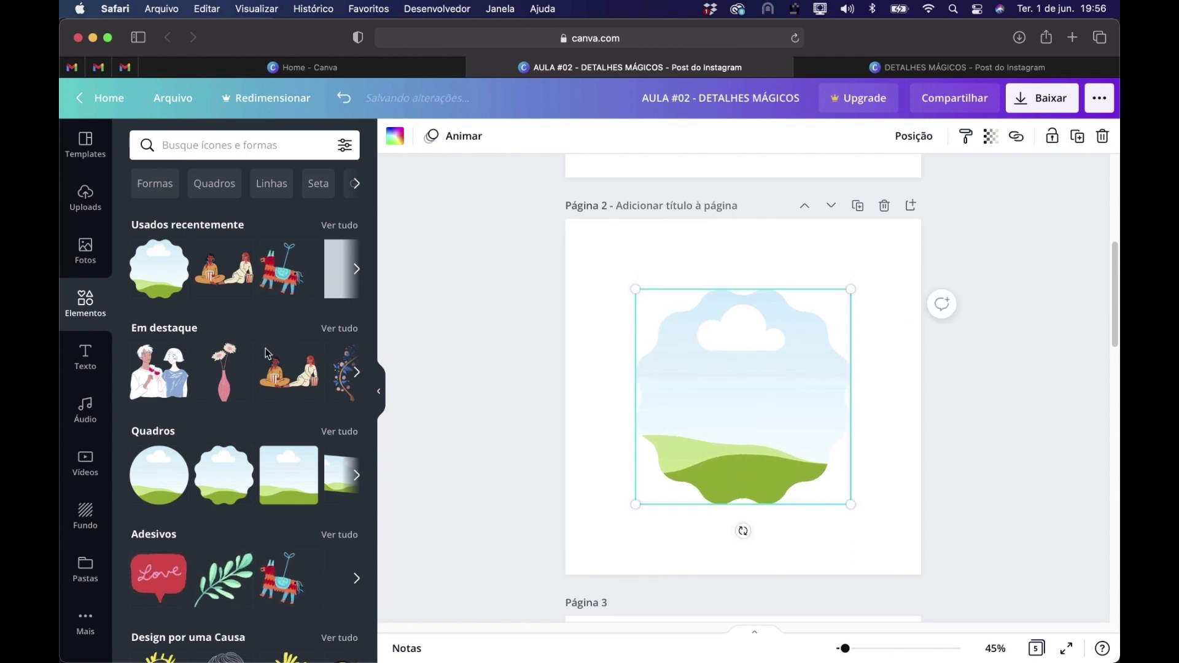
click(86, 251)
click(218, 145)
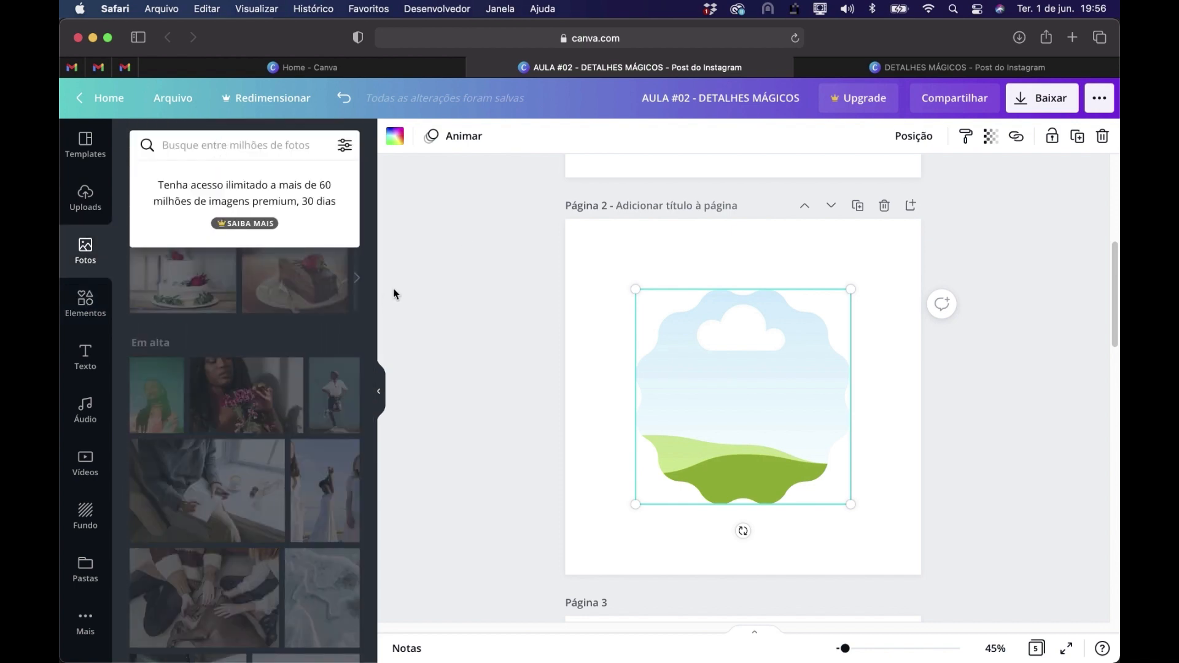
click(395, 311)
drag(184, 297, 735, 407)
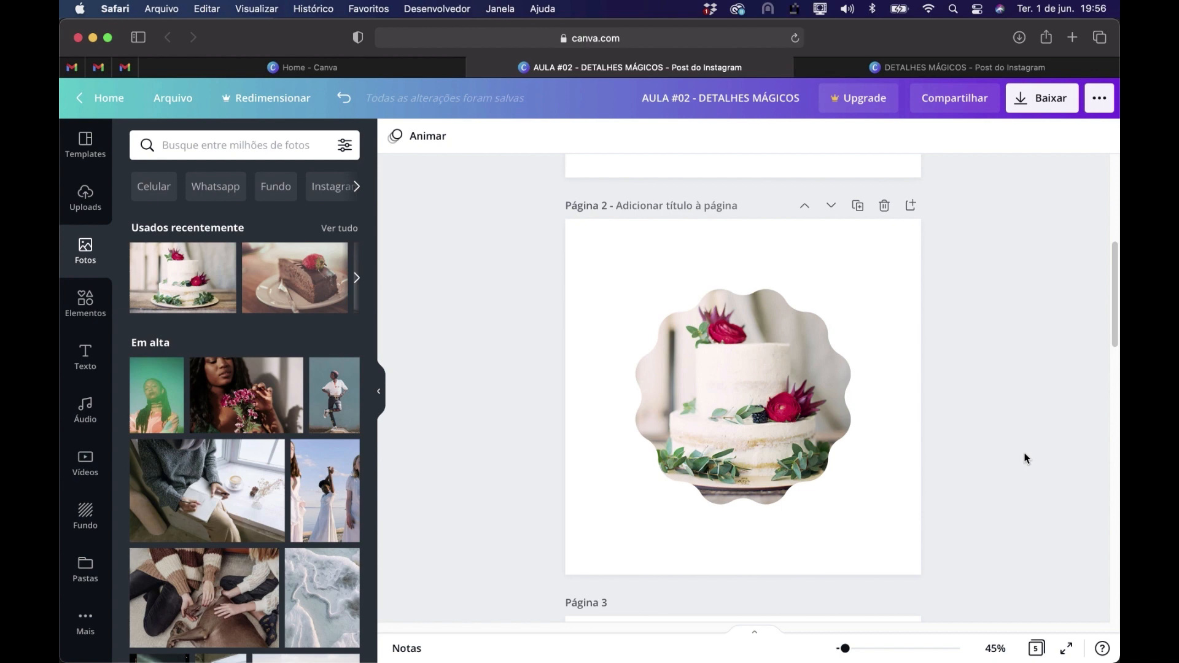
Duplicate page 2 and move the cake frame on the copy so it runs off the page's bottom-right corner
click(857, 205)
drag(717, 354, 602, 242)
drag(643, 298, 865, 511)
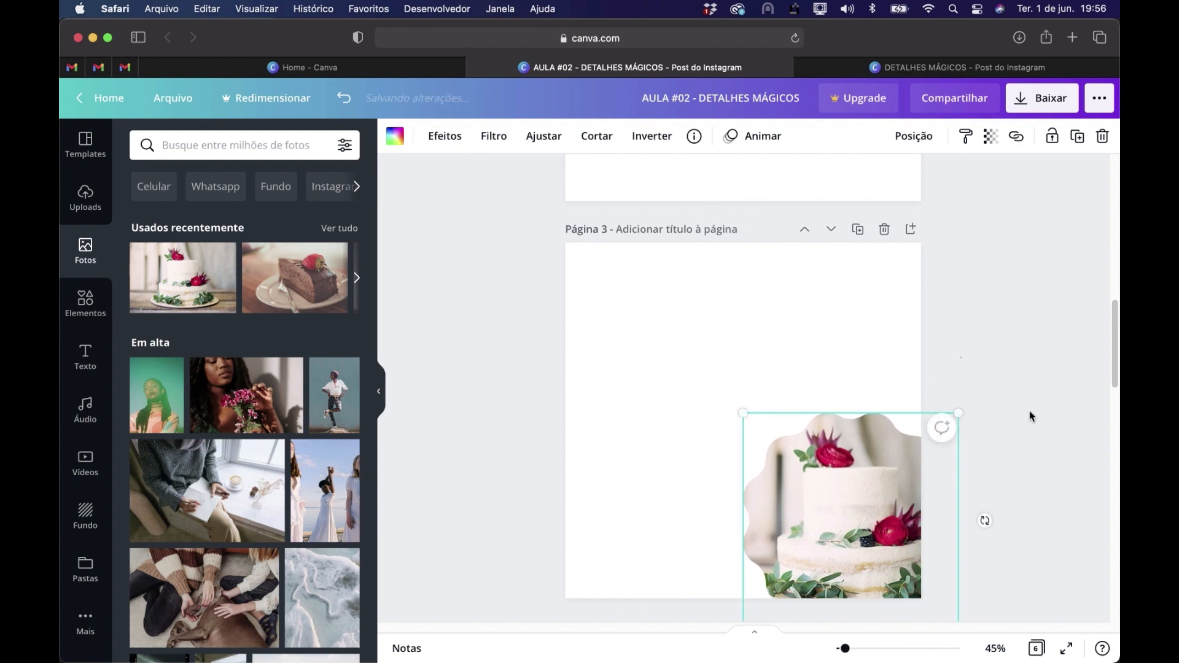
click(1032, 417)
scroll(1000, 422, up, 5)
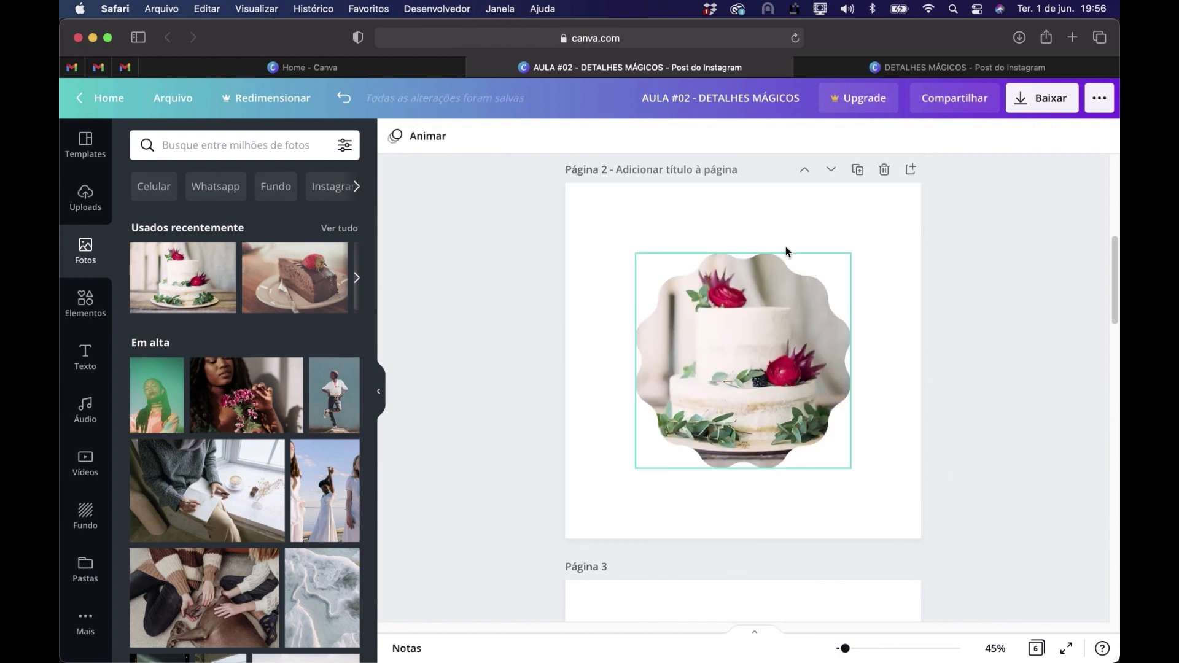
scroll(998, 422, down, 3)
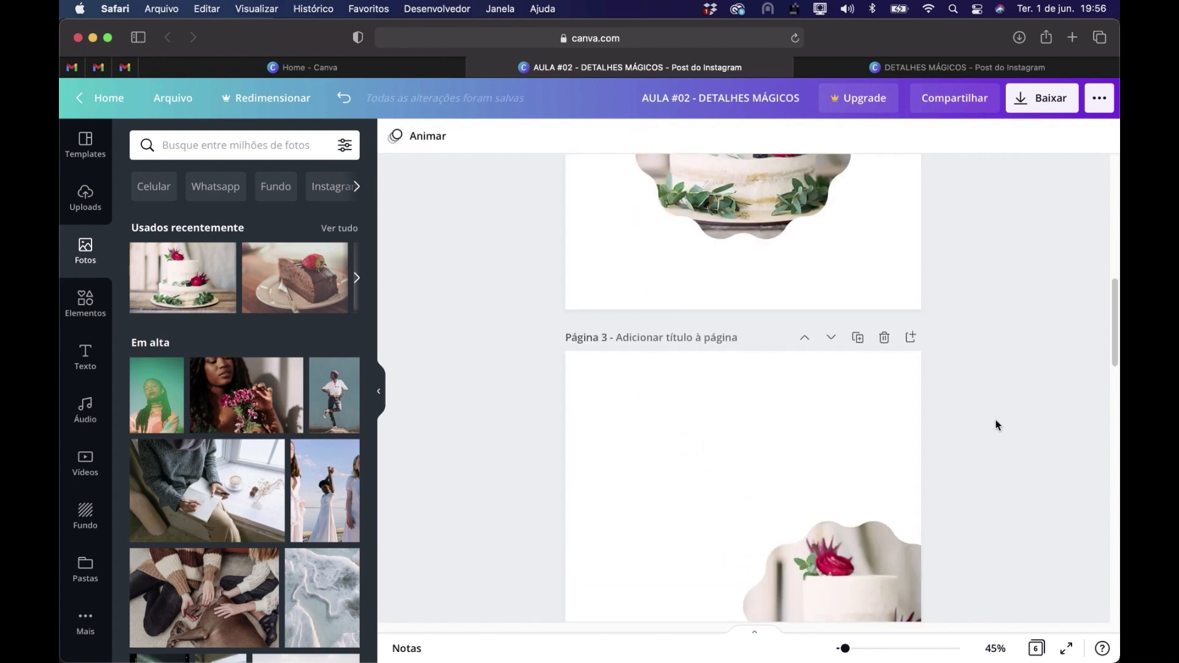
Add a horizontal black line to page 2 and place it centred just below the scalloped cake photo
scroll(996, 421, down, 3)
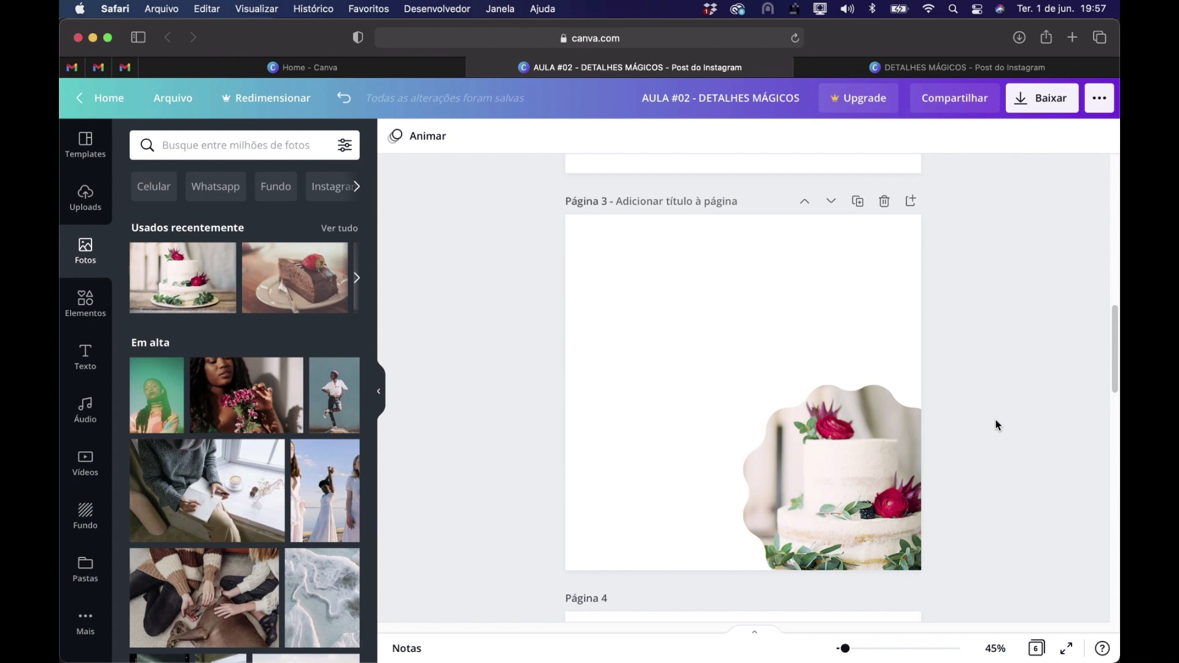
scroll(1020, 419, up, 6)
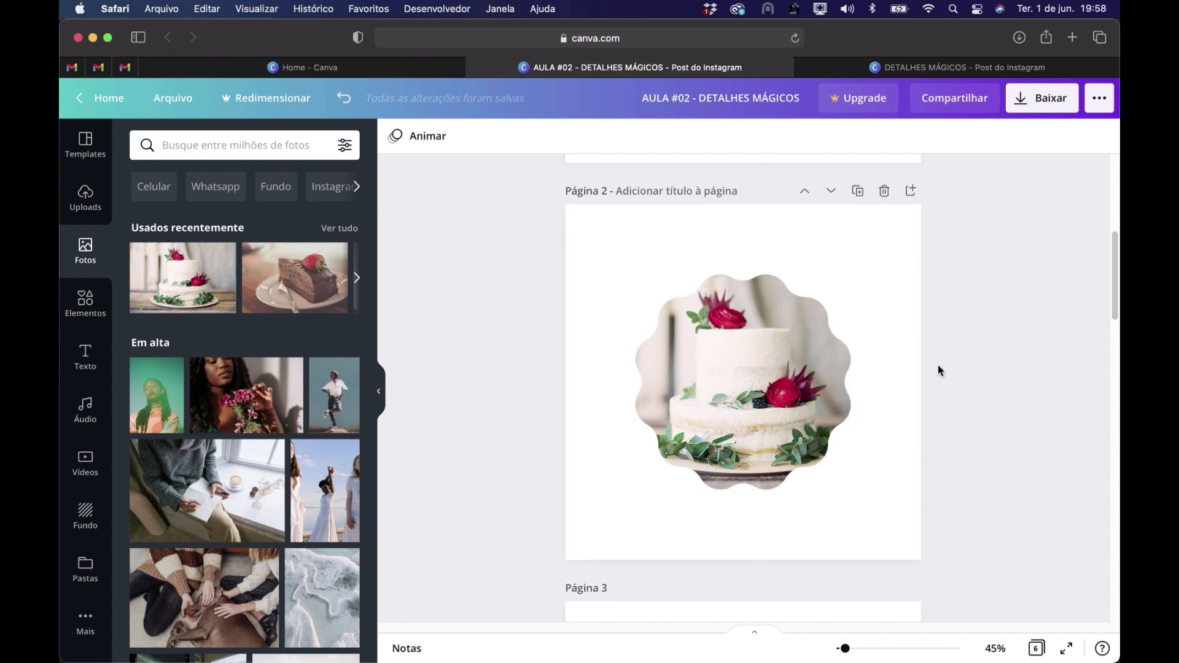
click(679, 246)
key(l)
drag(815, 384, 804, 490)
scroll(860, 477, down, 1)
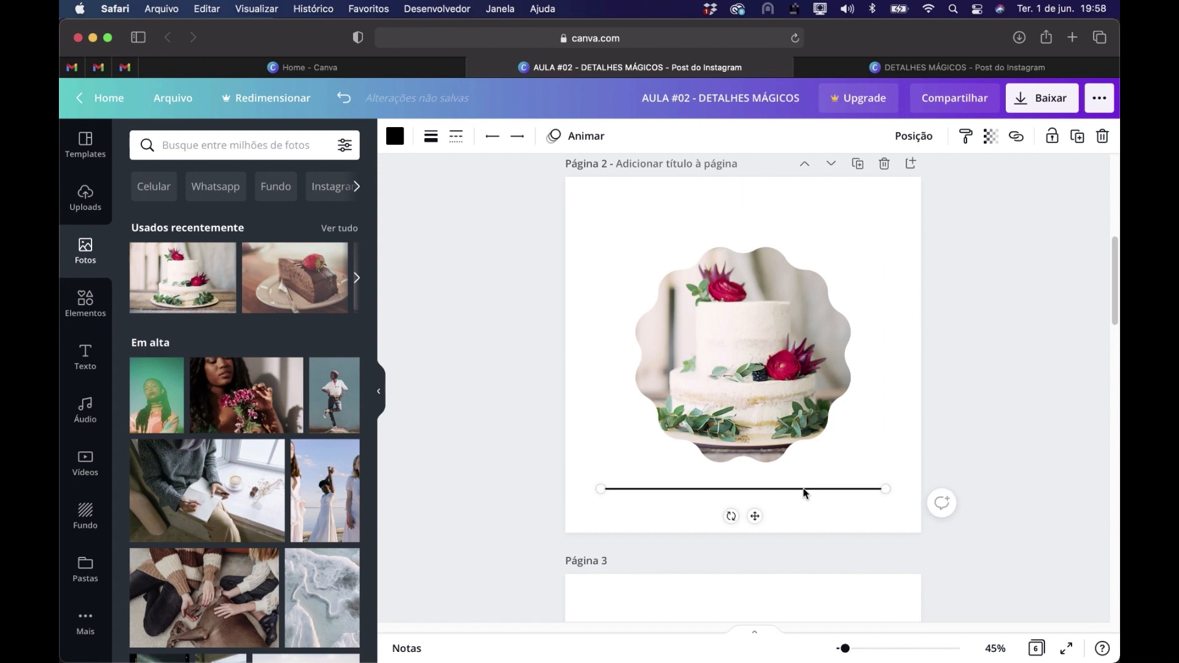
Paste a copy of the line on page 3 and move it near the page top, running off the left edge
scroll(840, 478, down, 8)
click(763, 382)
key(super+v)
scroll(706, 503, down, 5)
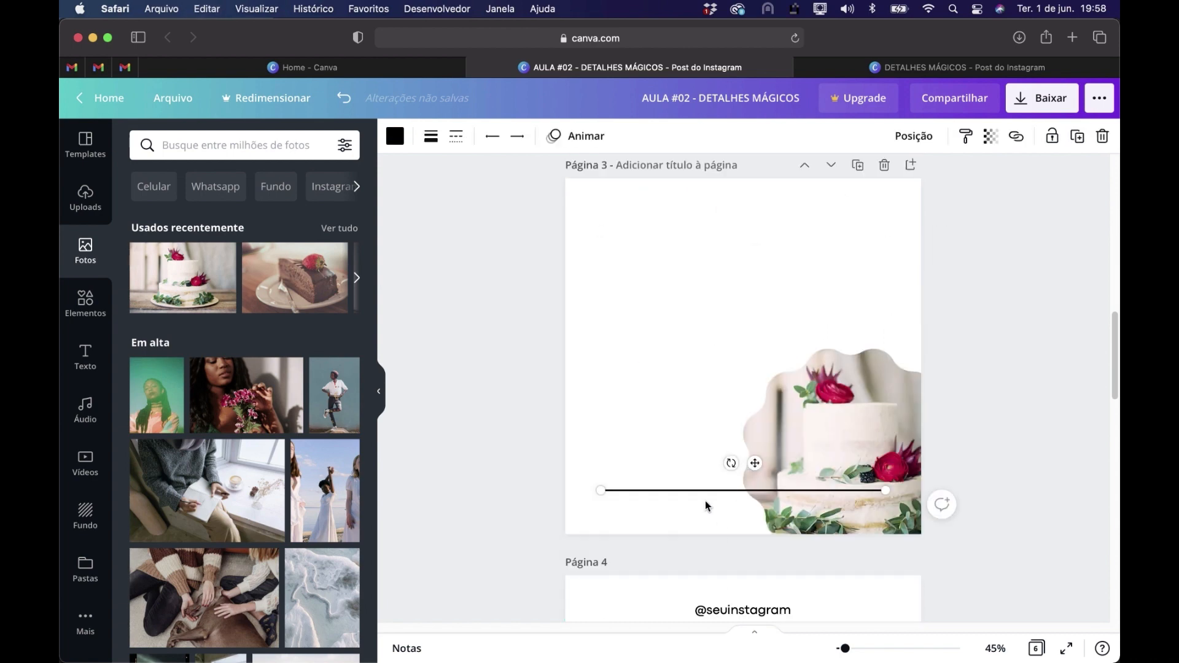
drag(702, 490, 543, 234)
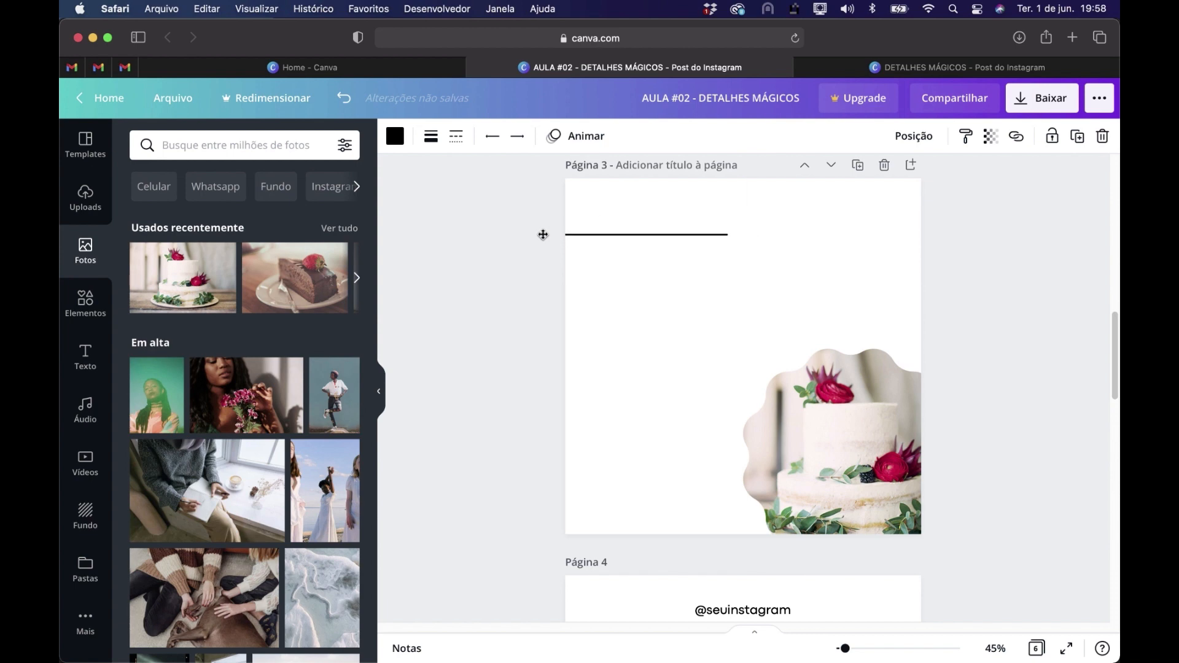
click(693, 361)
Search the elements for FLOR and insert the single large outlined flower on page 2
scroll(693, 359, up, 10)
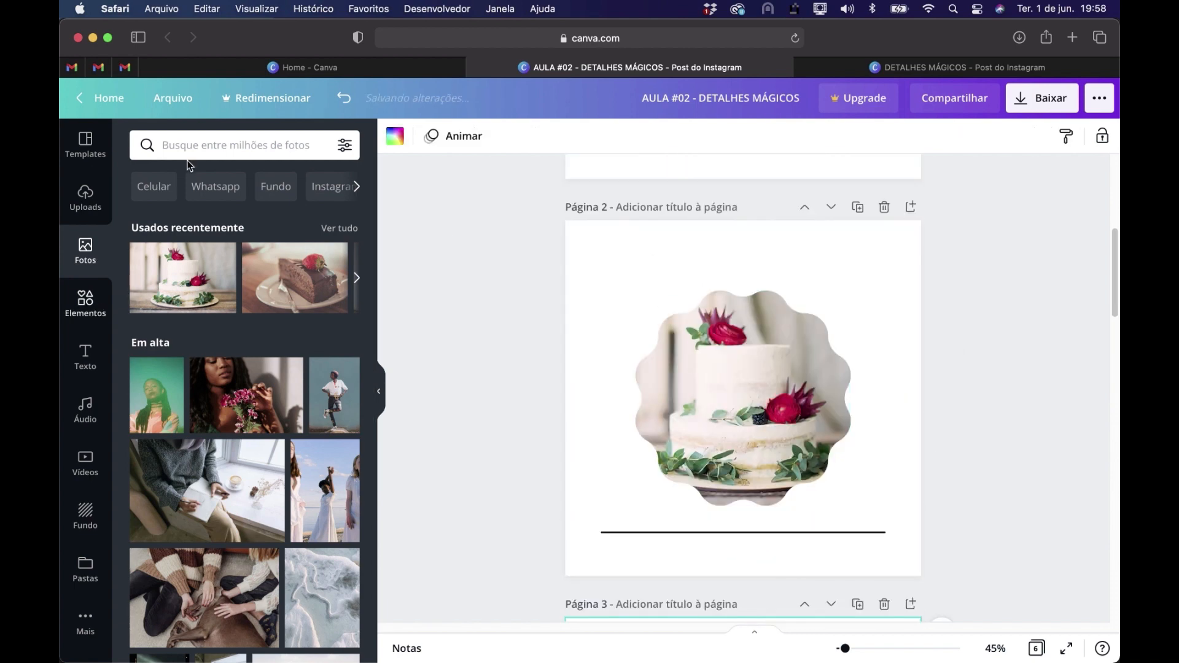
click(85, 303)
click(205, 146)
text(FLOR)
key(Return)
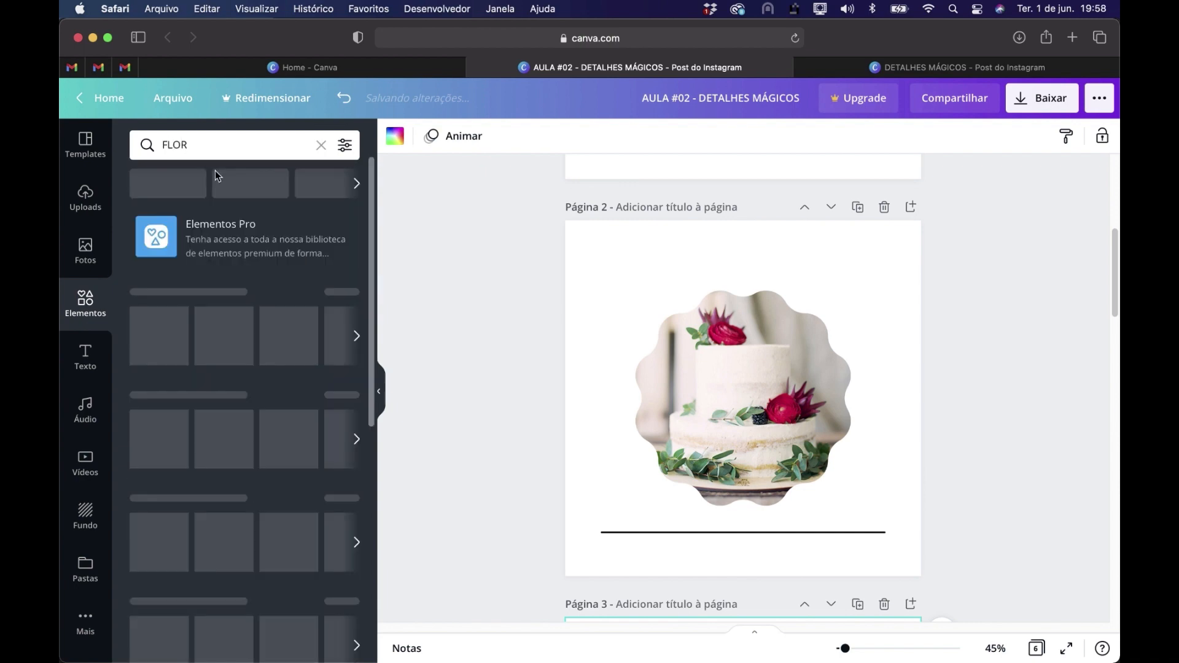
scroll(301, 354, down, 5)
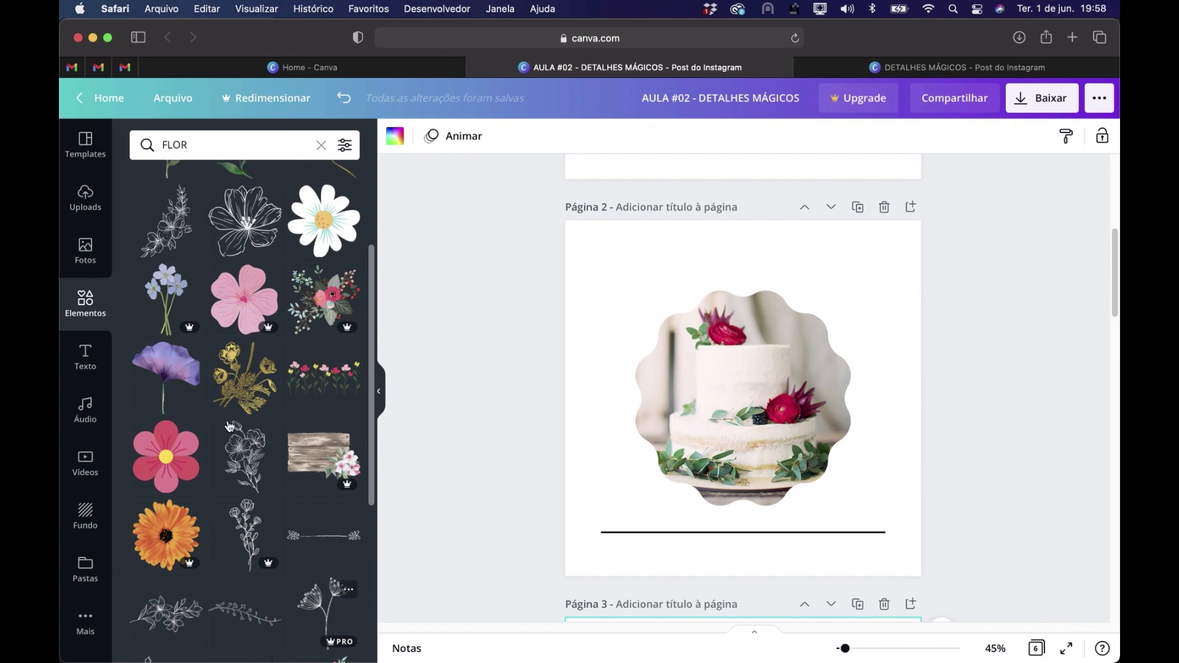
click(240, 221)
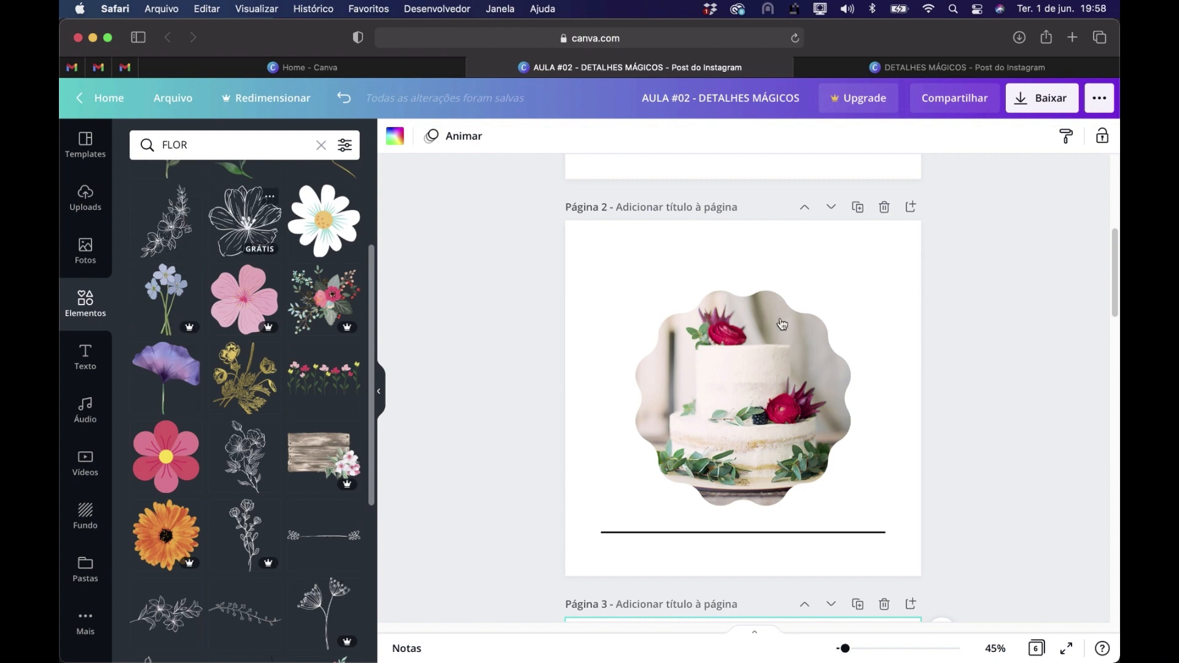
Shrink the outlined flower on page 2 and position it over the cake frame's upper-left edge
drag(731, 394, 655, 319)
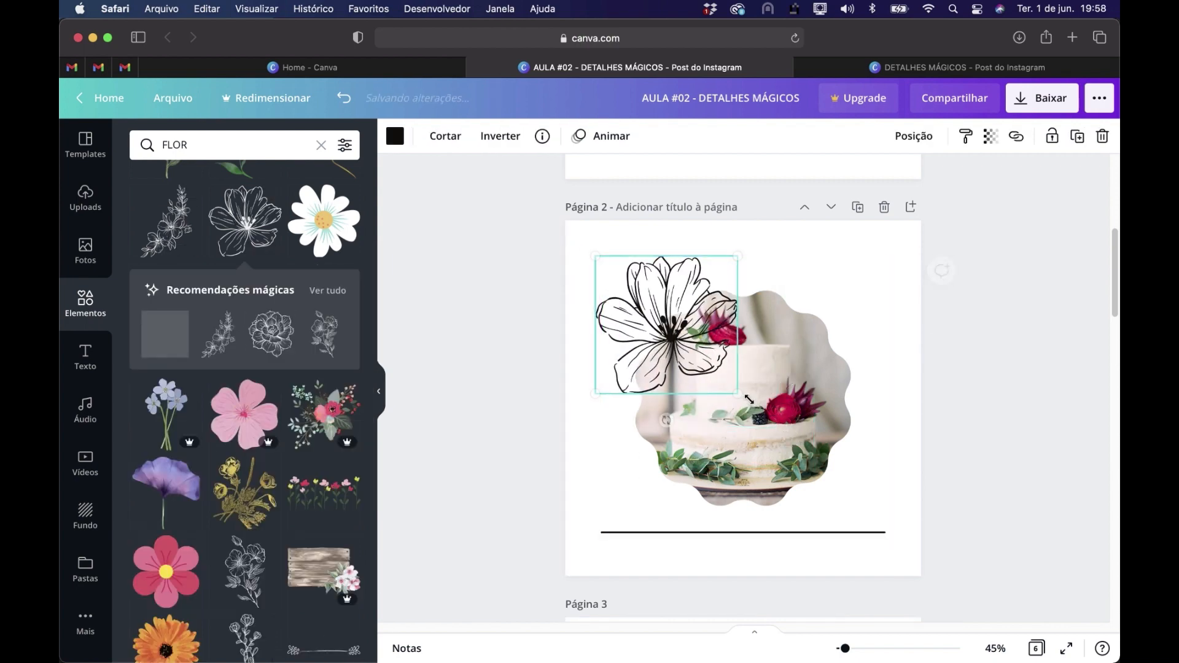
drag(738, 393, 707, 363)
drag(666, 318, 672, 334)
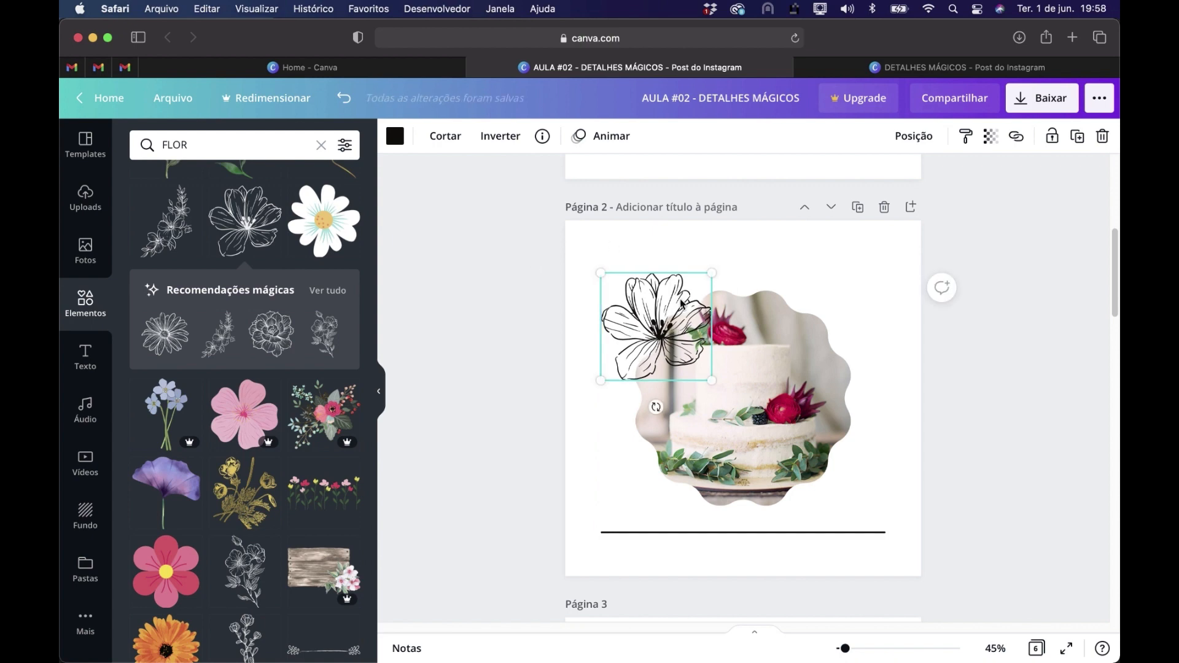
Paste the outlined flower on page 3 and place it over the cake frame's upper-right side, running off the page's right edge
scroll(725, 311, down, 7)
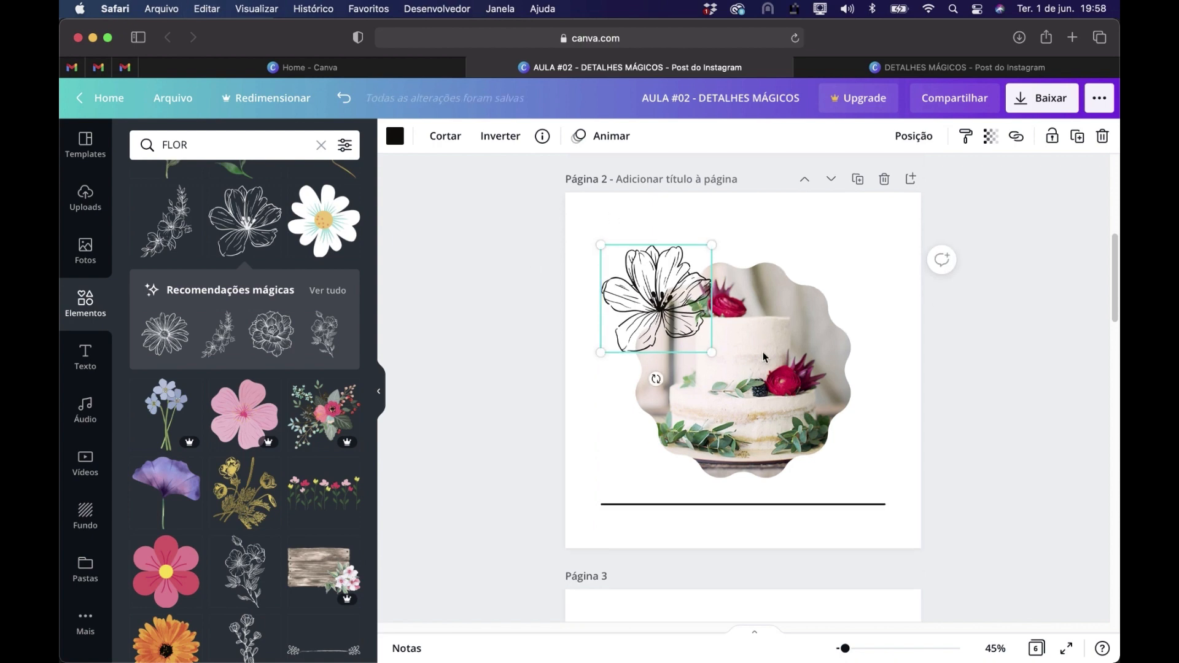
click(818, 306)
key(ctrl+v)
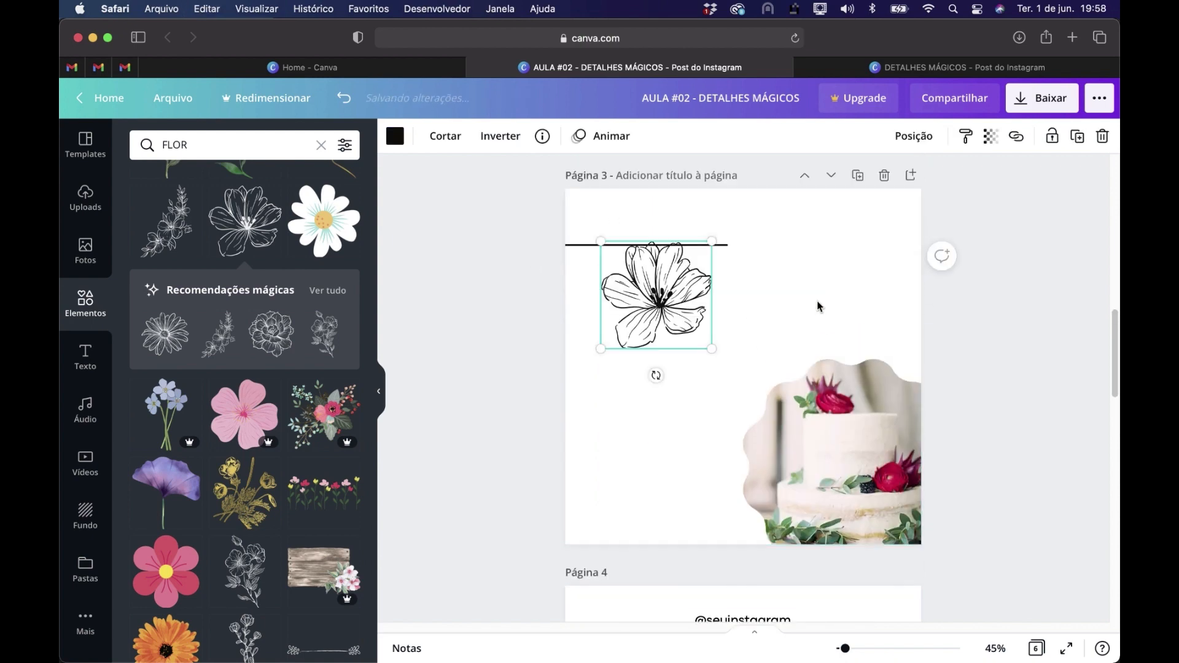
drag(680, 297, 930, 378)
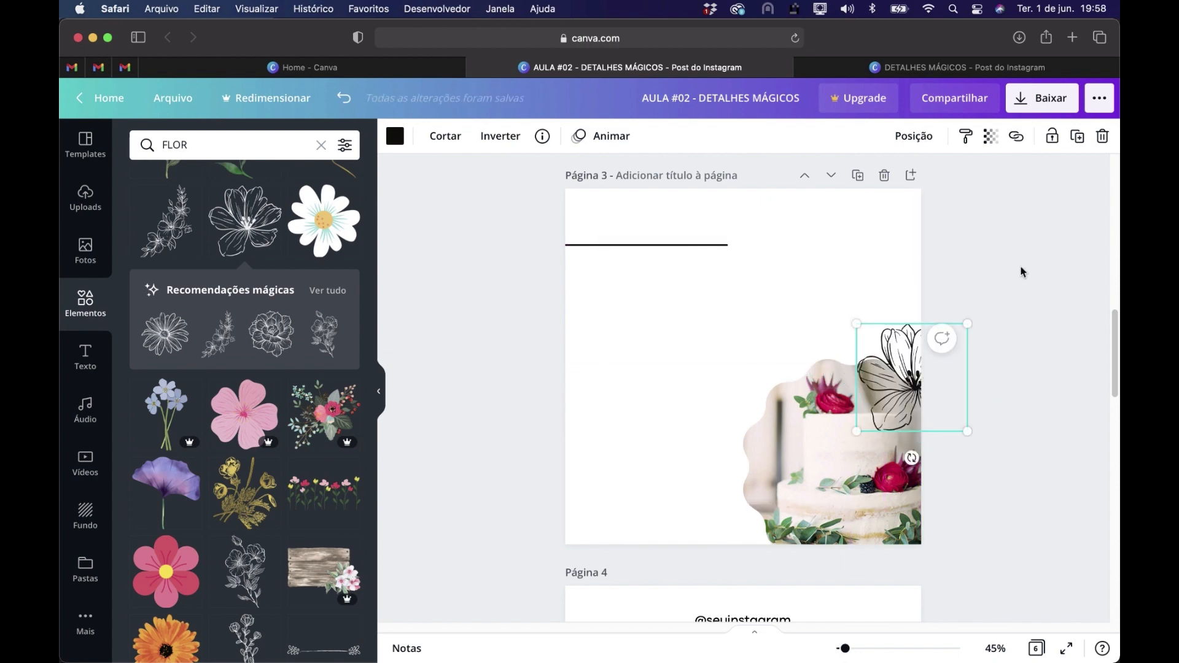
click(881, 313)
Copy the outlined 3 FATOS title from page 1 to page 2 and place it above the cake photo
scroll(881, 314, up, 3)
scroll(881, 316, up, 5)
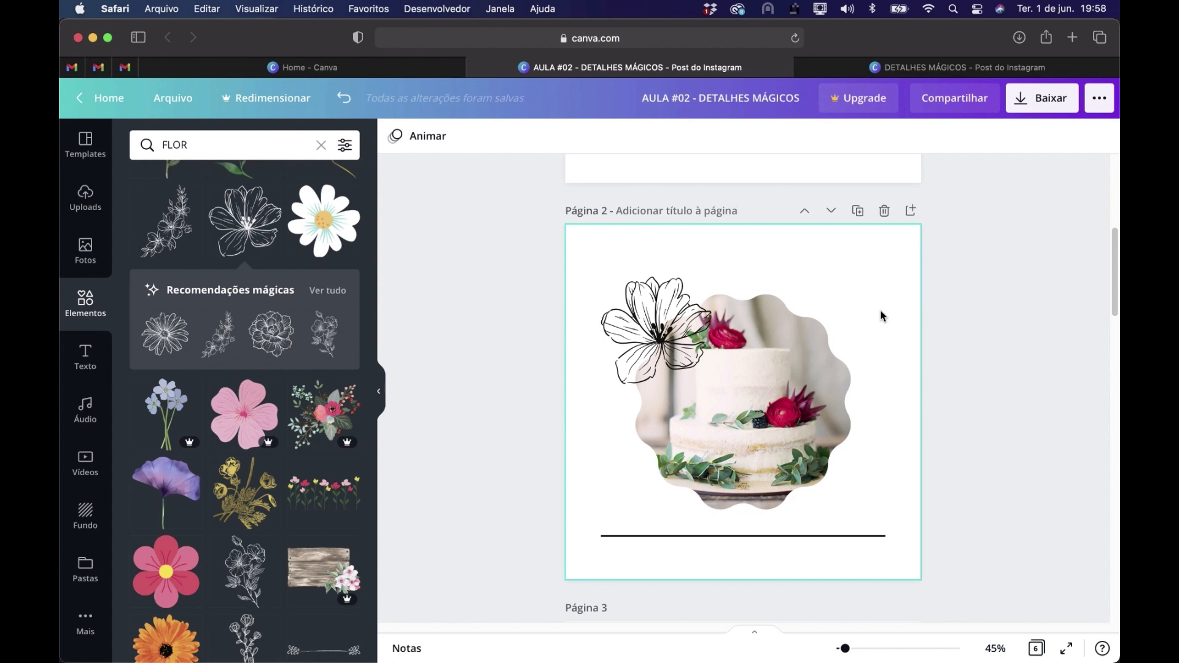
scroll(881, 316, up, 5)
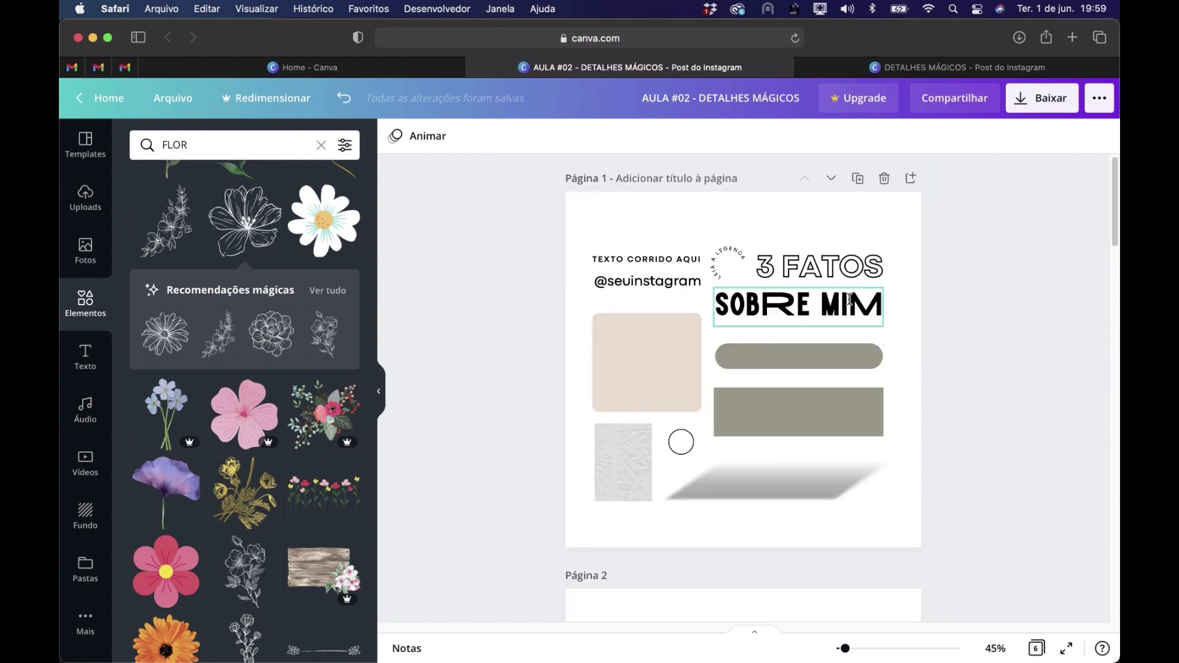
click(825, 259)
scroll(848, 295, down, 10)
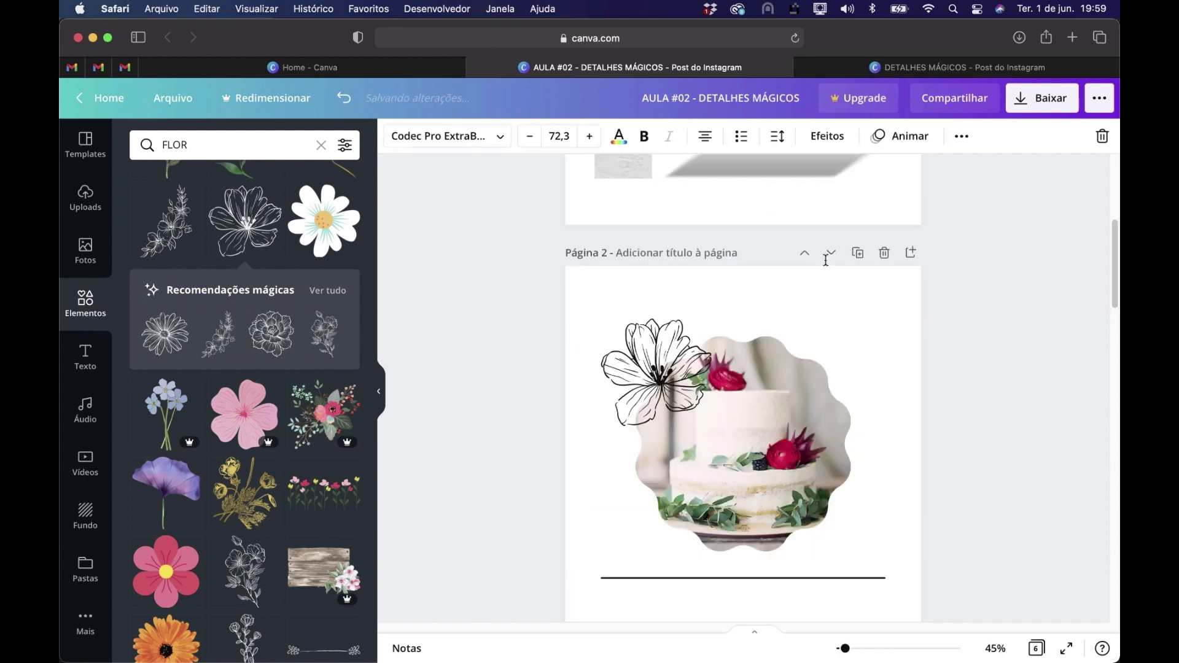
click(865, 263)
key(super+v)
drag(801, 292, 845, 250)
Replace the text of the outlined title on page 2 with TORTAS
double_click(767, 261)
click(735, 256)
text(TORTAS)
click(1003, 355)
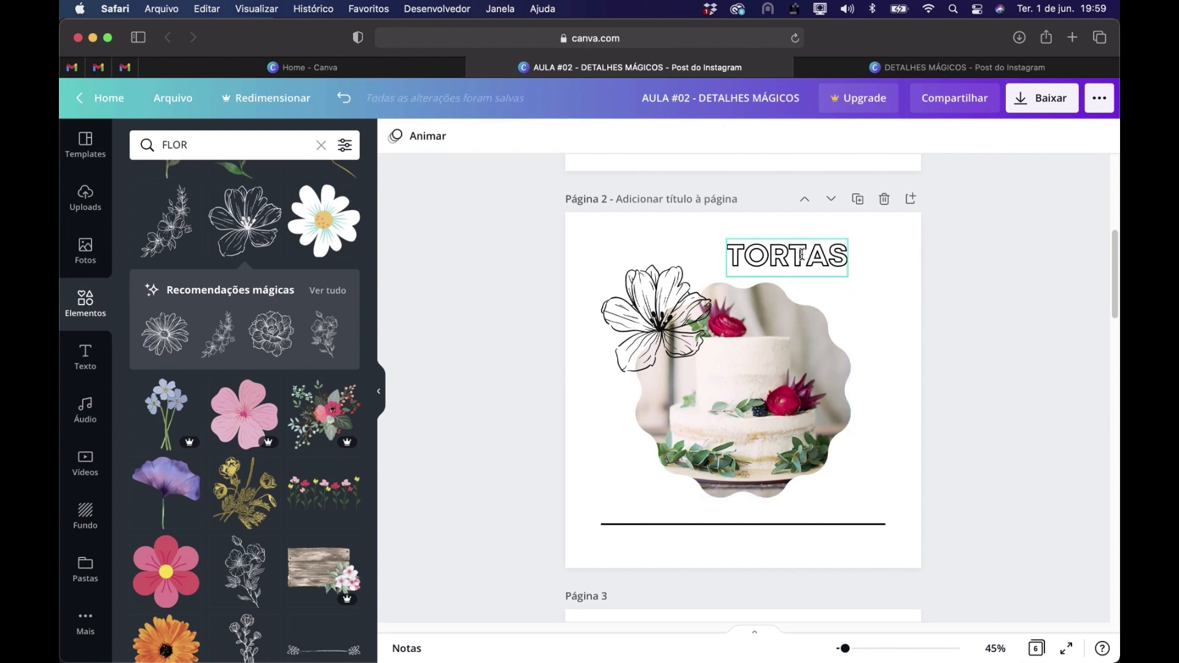
Centre TORTAS beneath page 2's line at size 55,6 and shift the cake frame, flower and line slightly upwards
drag(802, 255, 761, 532)
shift+click(766, 526)
drag(971, 559, 628, 323)
drag(769, 401, 769, 390)
click(1035, 423)
click(761, 535)
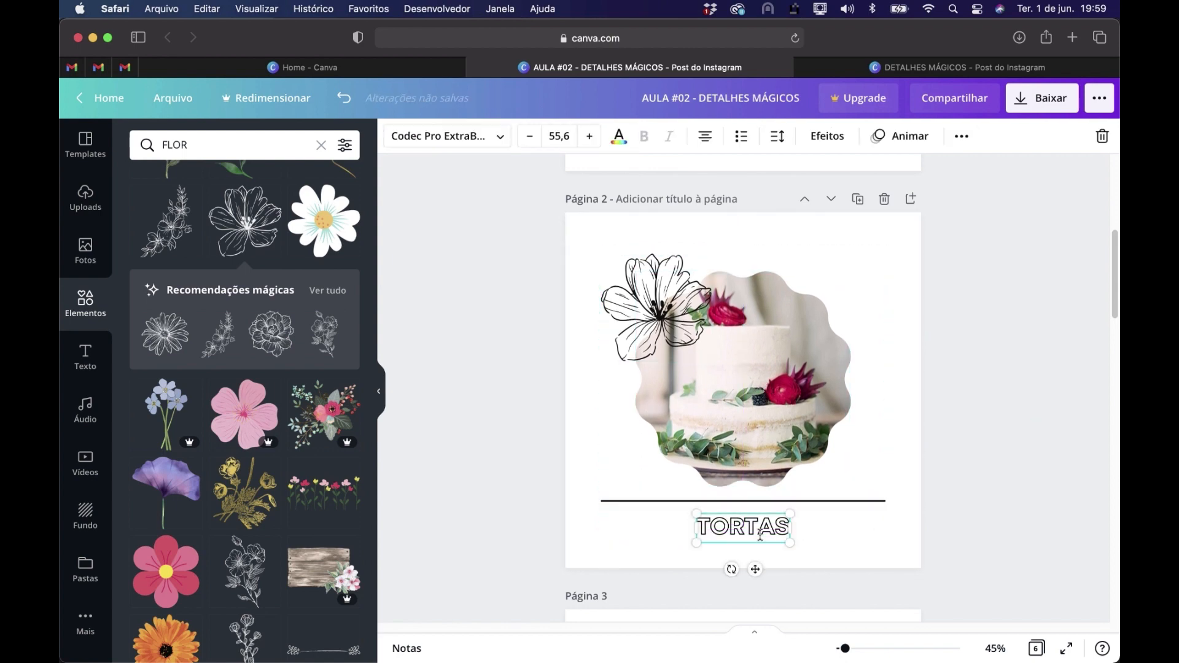
Paste a copy of TORTAS on page 3, enlarge it to size 108 and place it under the short line
scroll(784, 400, down, 10)
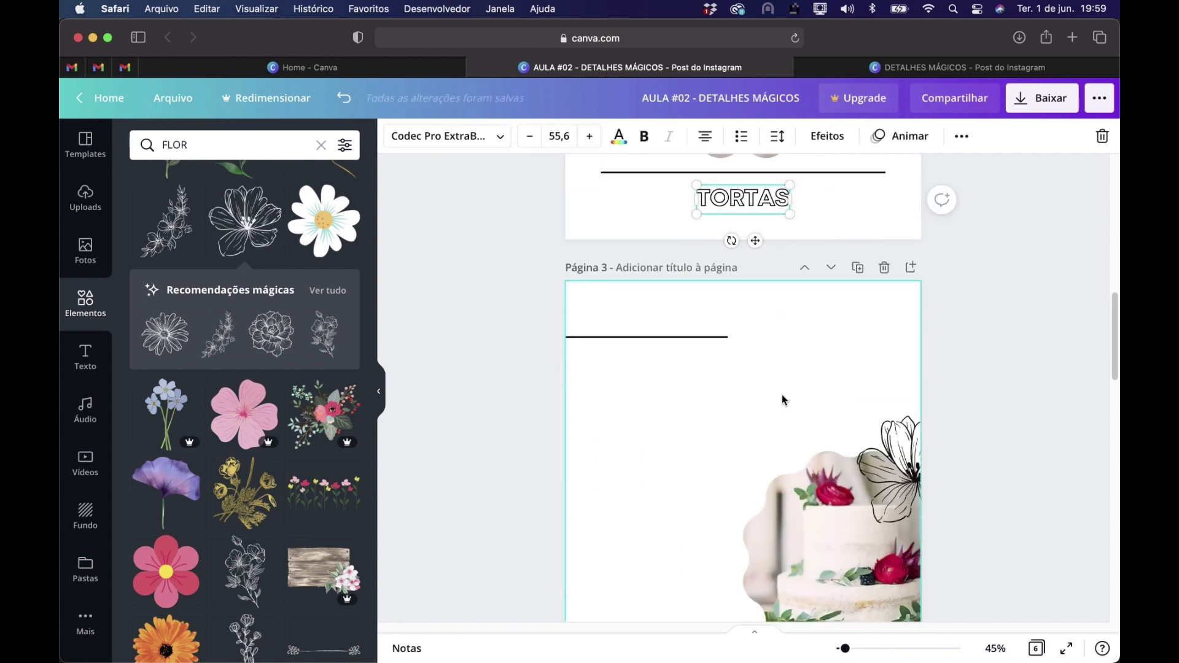
key(super+c)
key(super+v)
drag(754, 596, 777, 423)
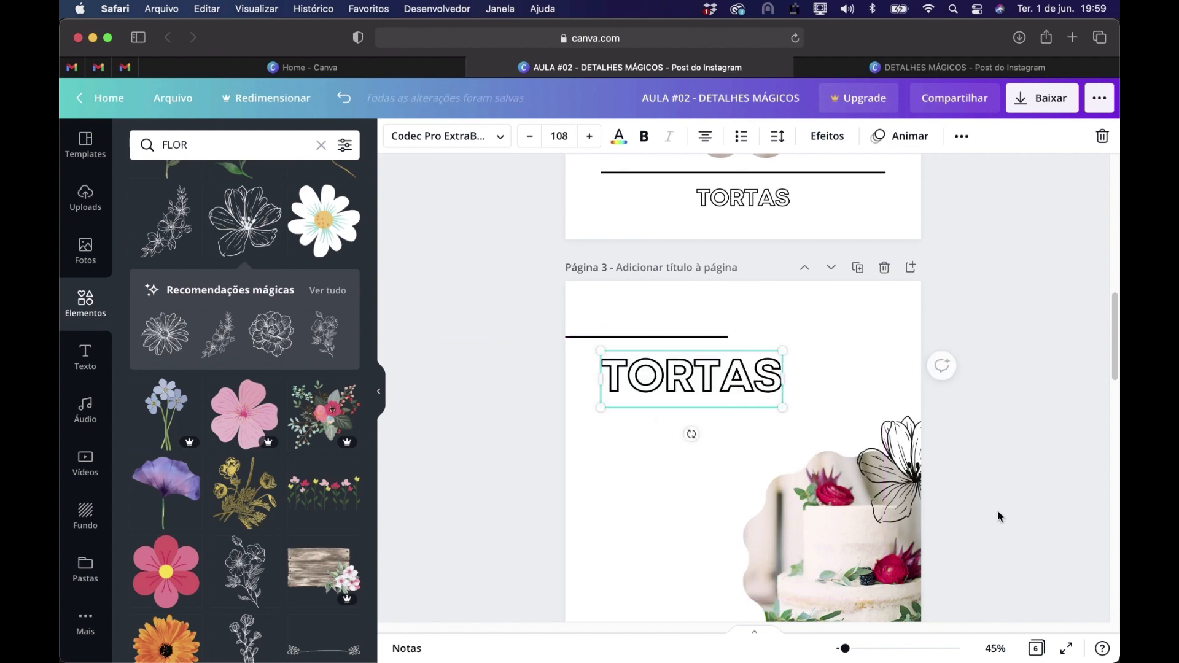
click(998, 511)
Compare the two TORTAS layouts on pages 2 and 3 and review the 3 FATOS designs on pages 4 to 6
scroll(997, 452, down, 2)
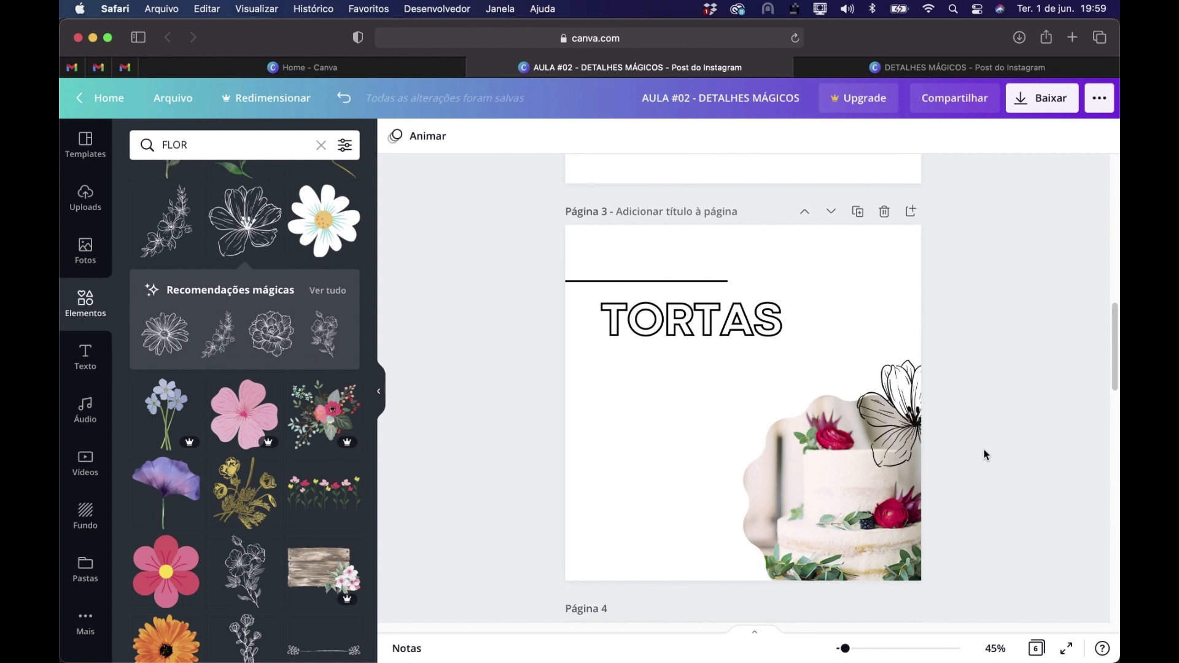
scroll(981, 446, up, 10)
scroll(978, 445, down, 3)
scroll(978, 445, up, 1)
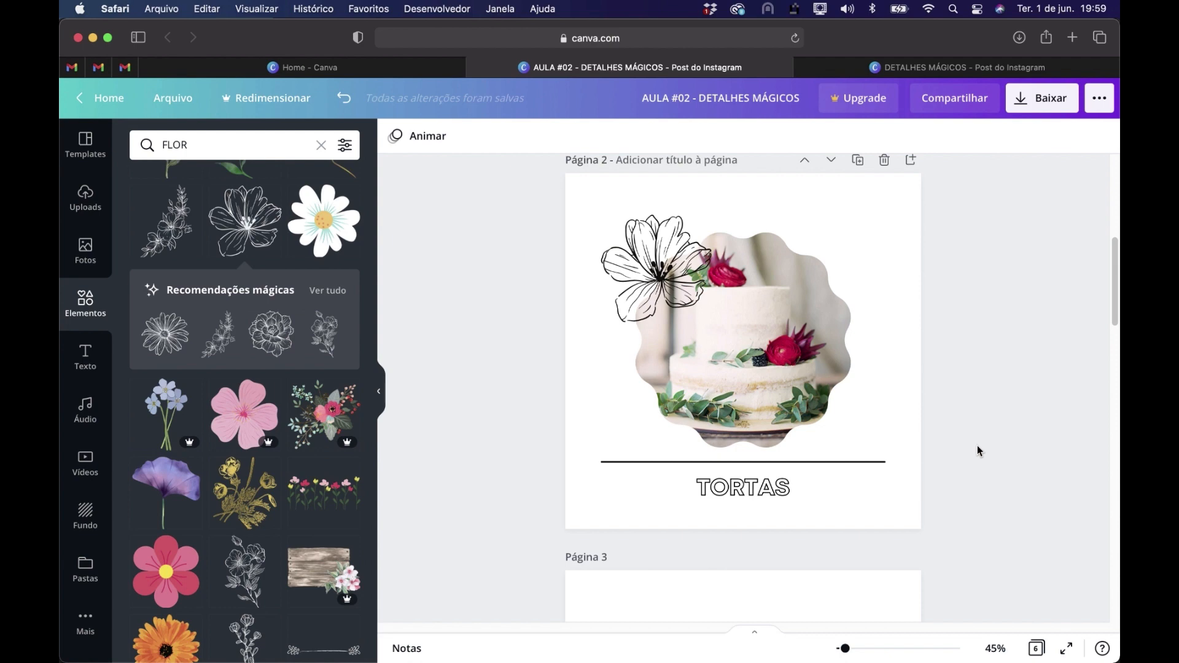
scroll(978, 444, down, 15)
scroll(978, 445, up, 3)
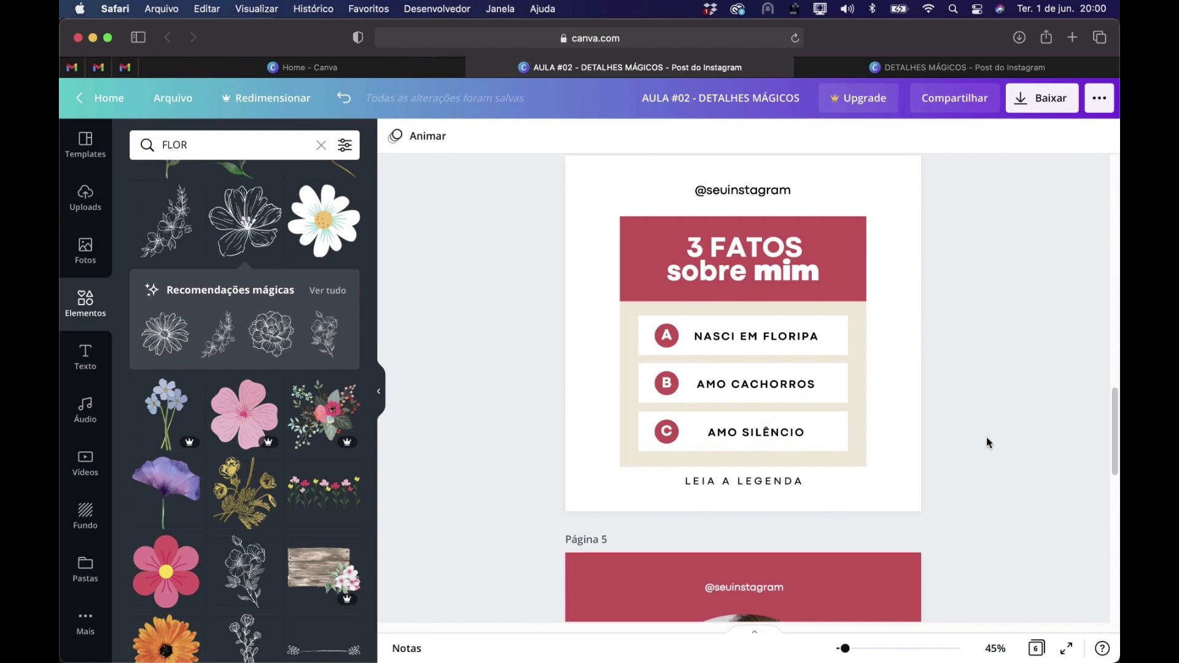
scroll(989, 430, up, 2)
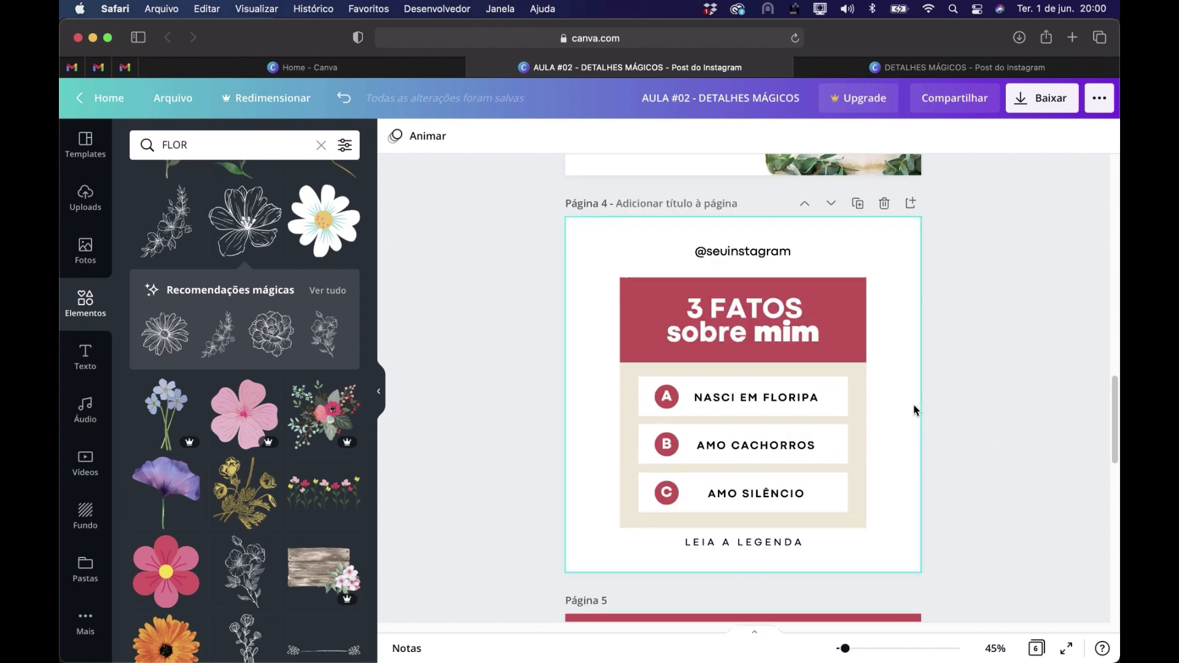
scroll(914, 410, down, 10)
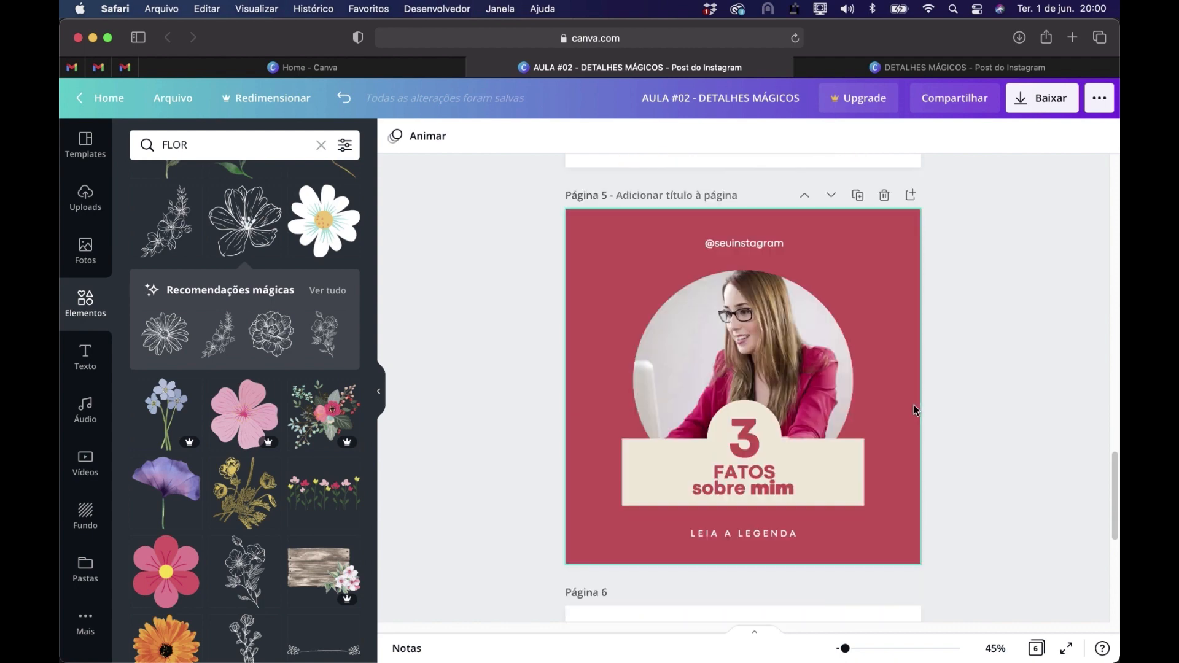
scroll(914, 406, down, 10)
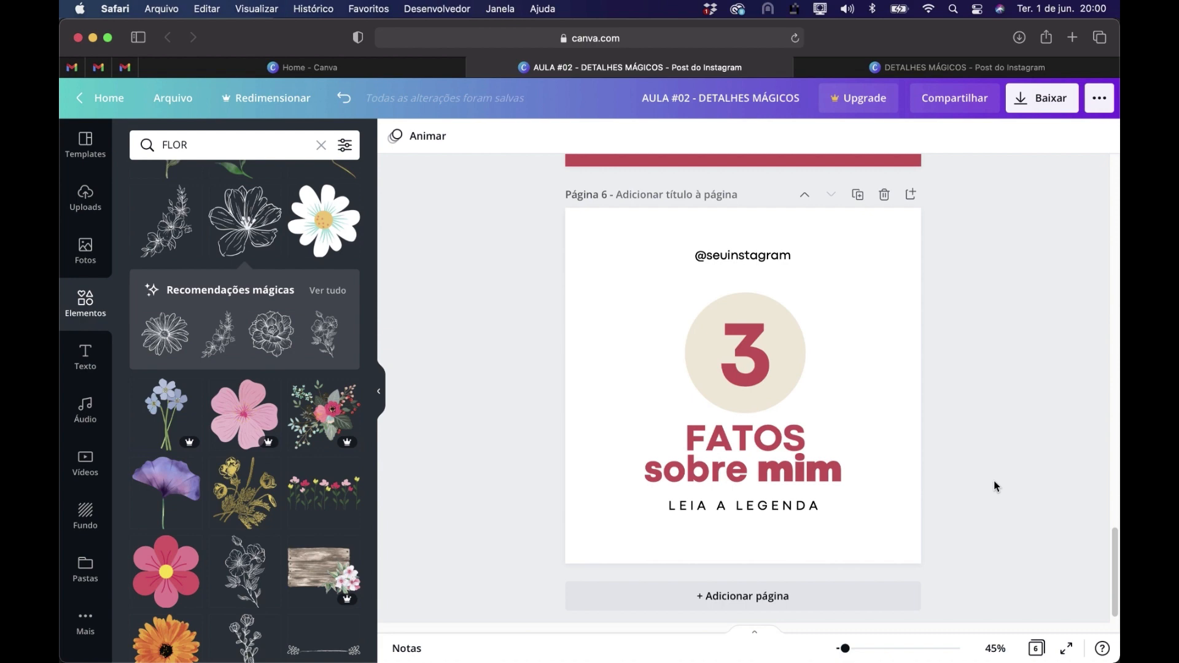
scroll(995, 486, up, 10)
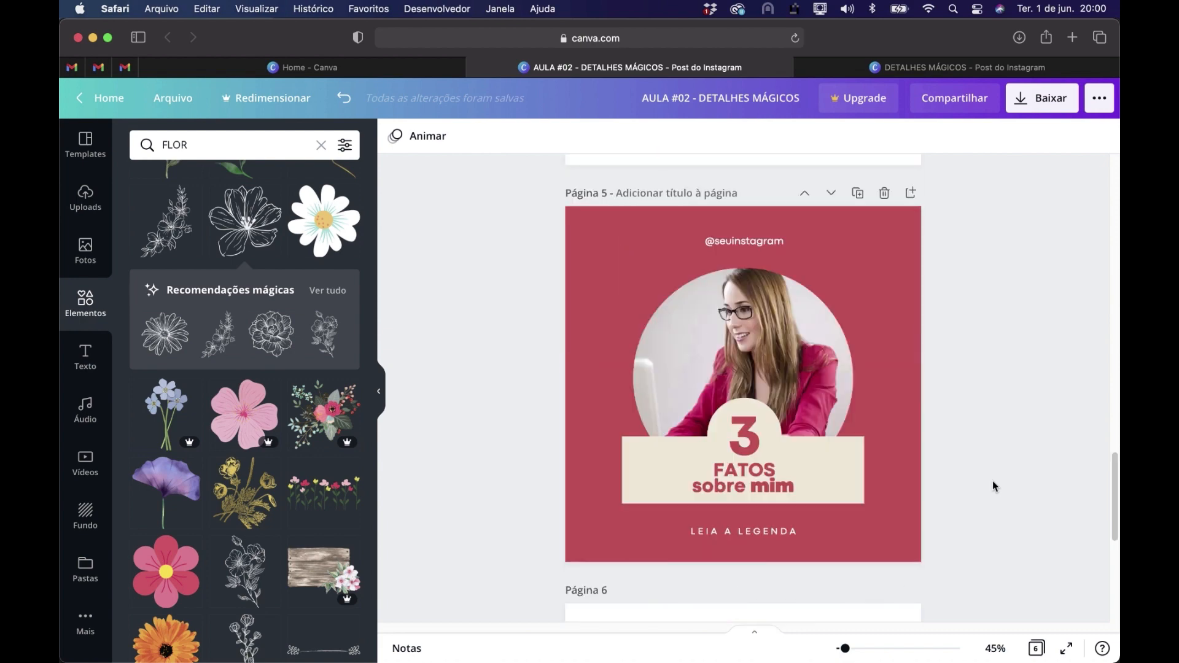
scroll(993, 487, up, 10)
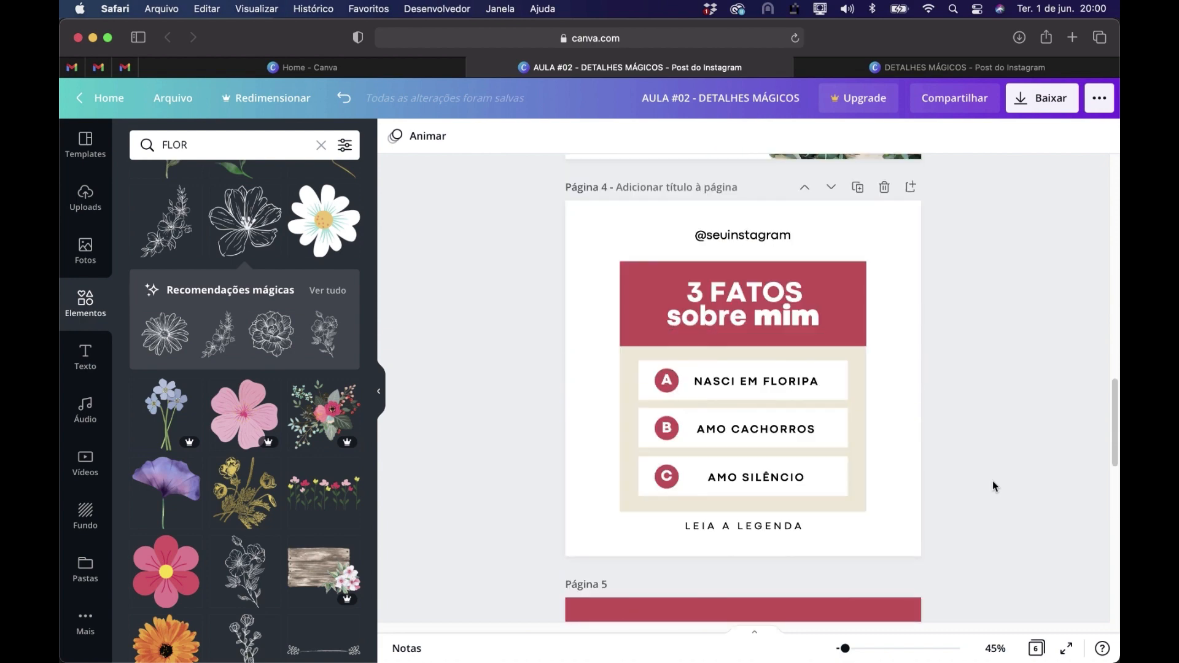
scroll(994, 487, up, 5)
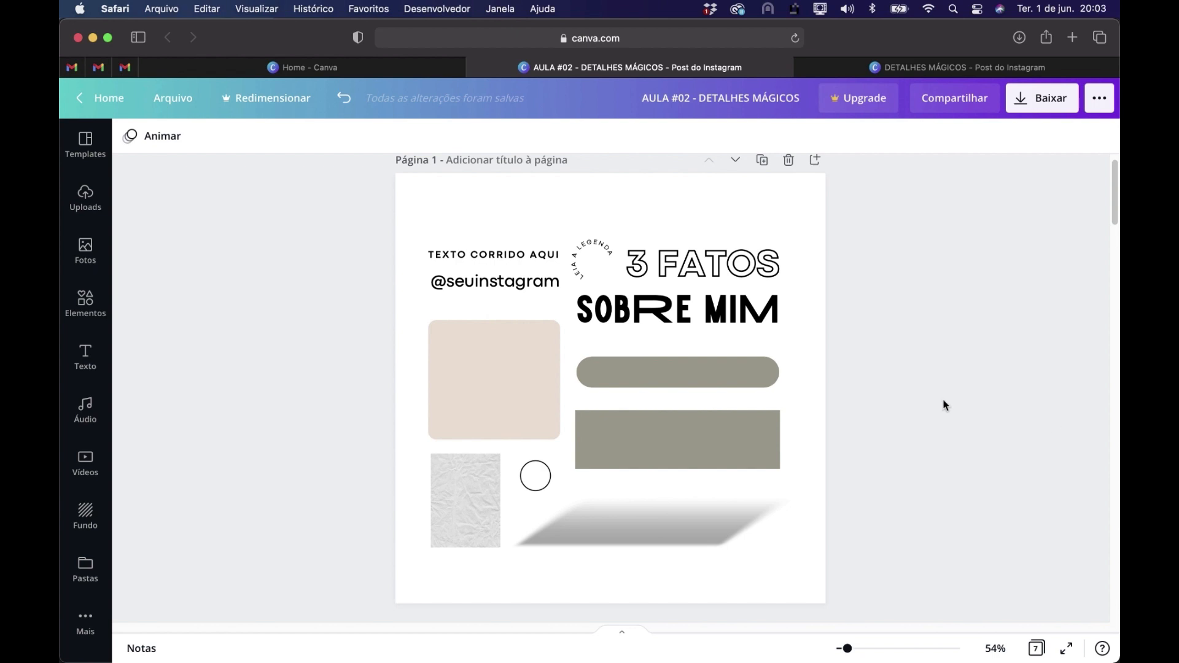
Copy the beige rounded square from page 1 and paste it on page 3
scroll(943, 405, down, 5)
scroll(943, 405, down, 4)
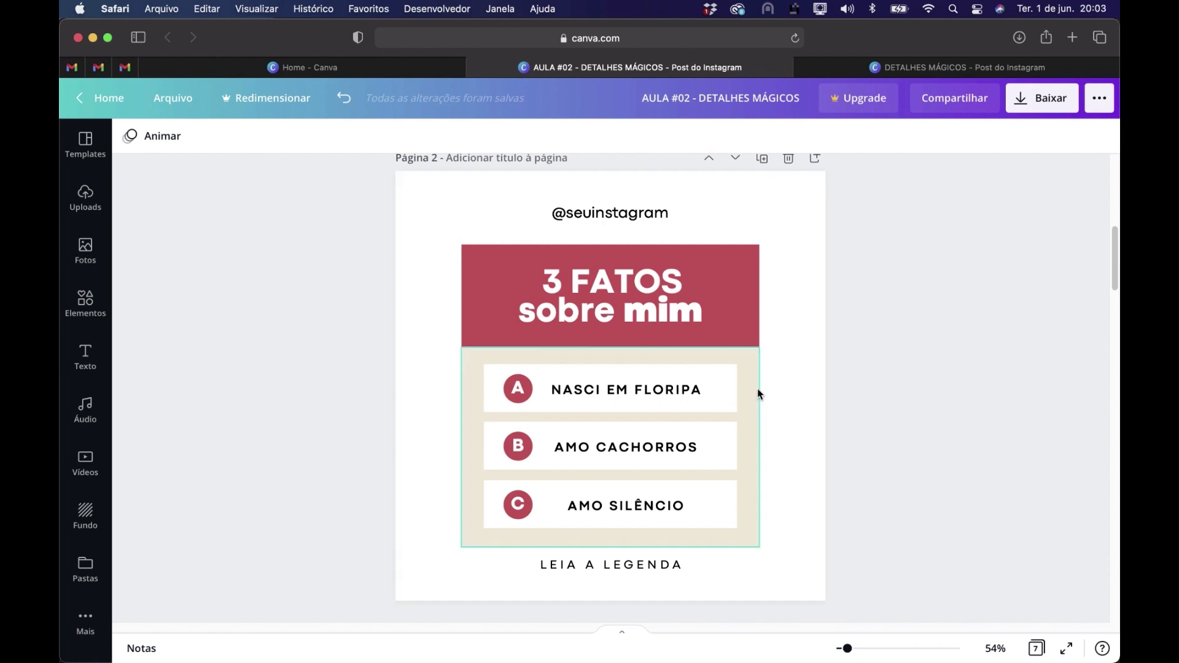
scroll(758, 391, up, 10)
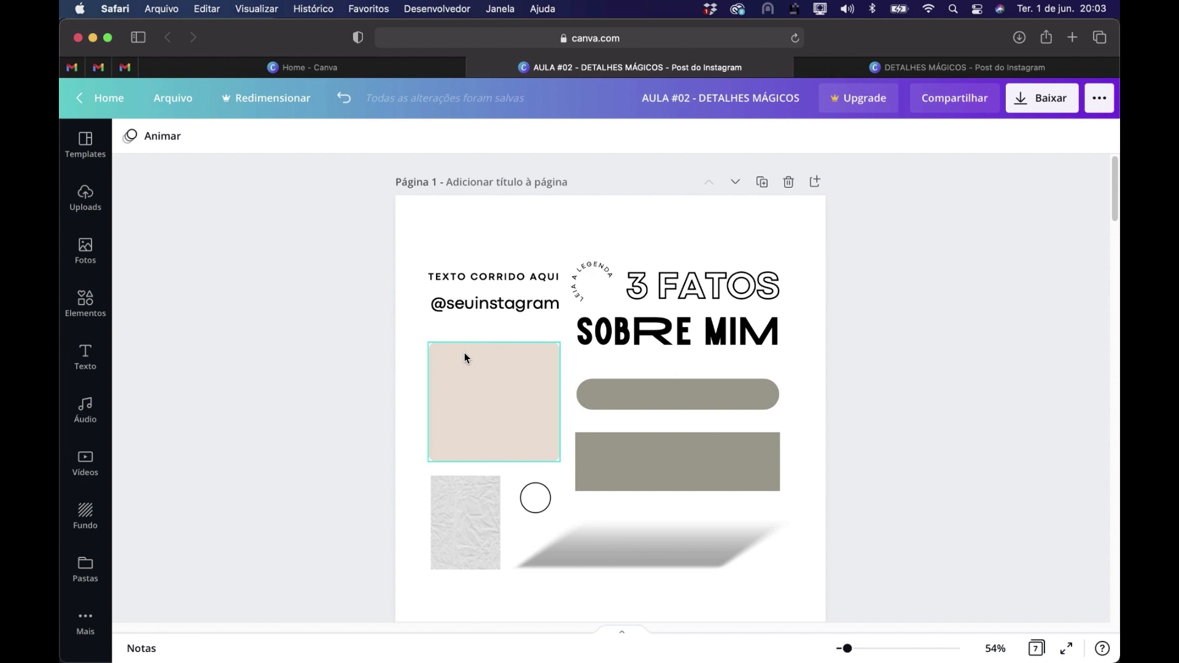
click(507, 383)
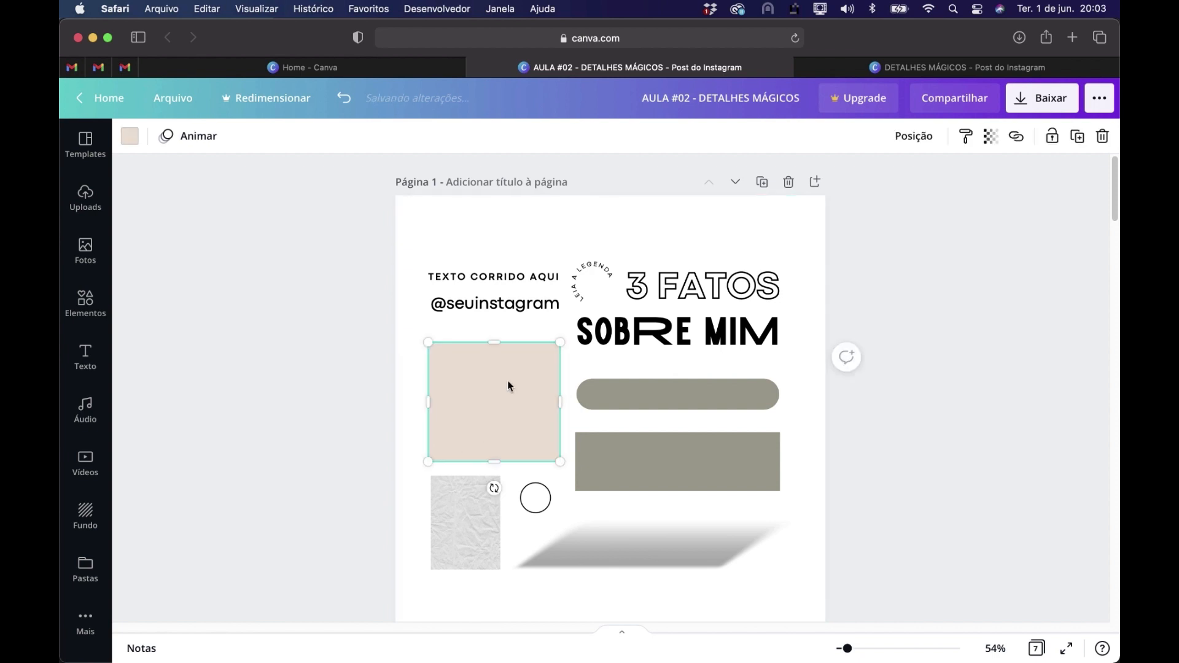
scroll(510, 386, down, 10)
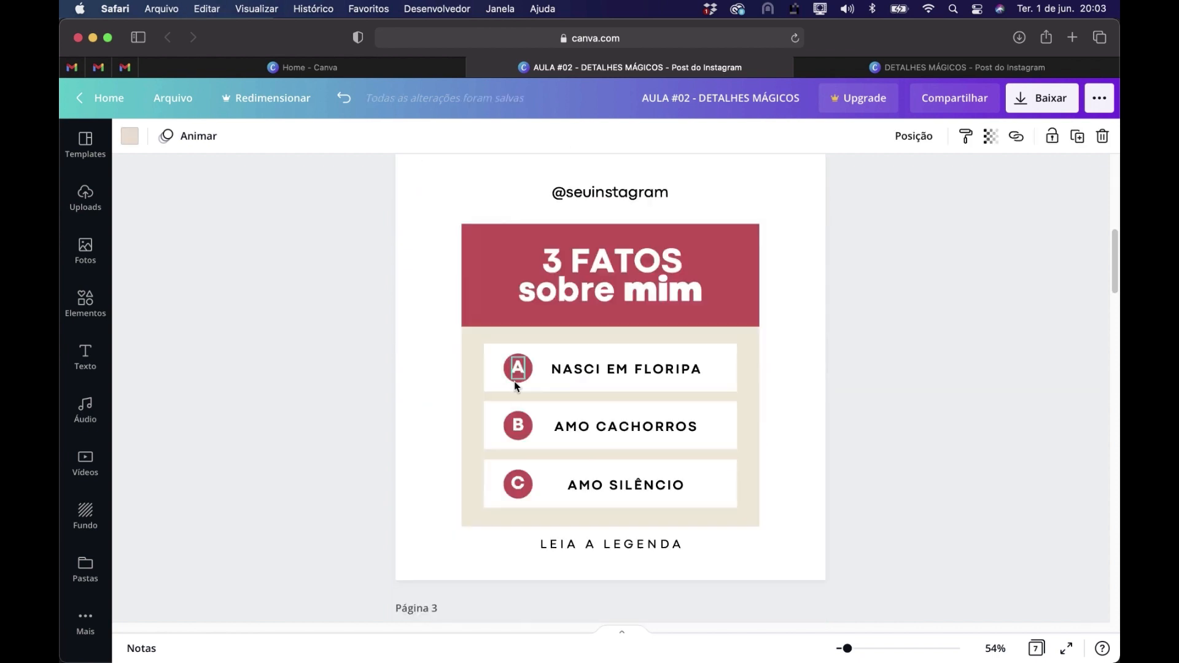
scroll(703, 290, down, 5)
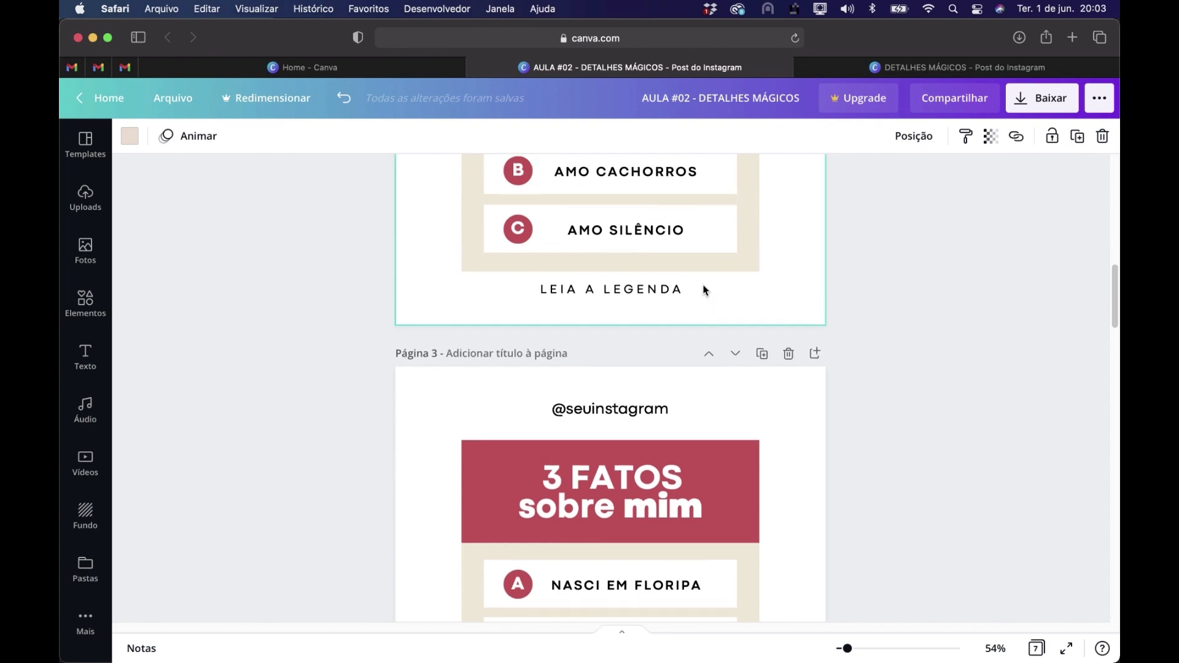
scroll(704, 289, down, 3)
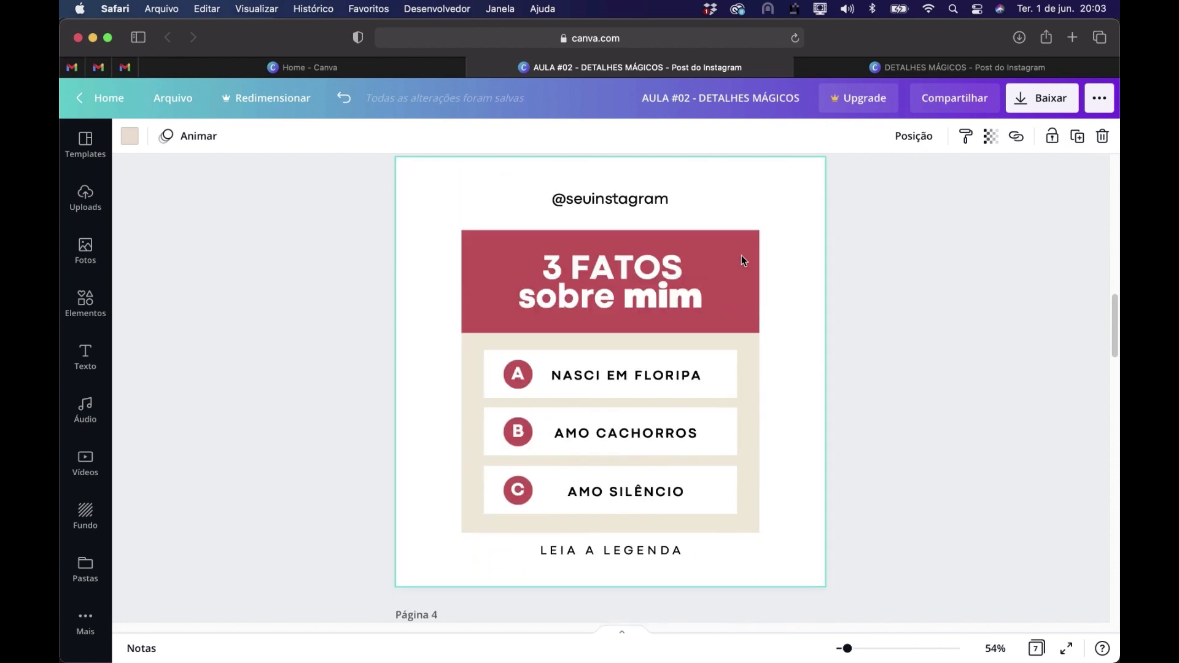
click(745, 197)
key(super+v)
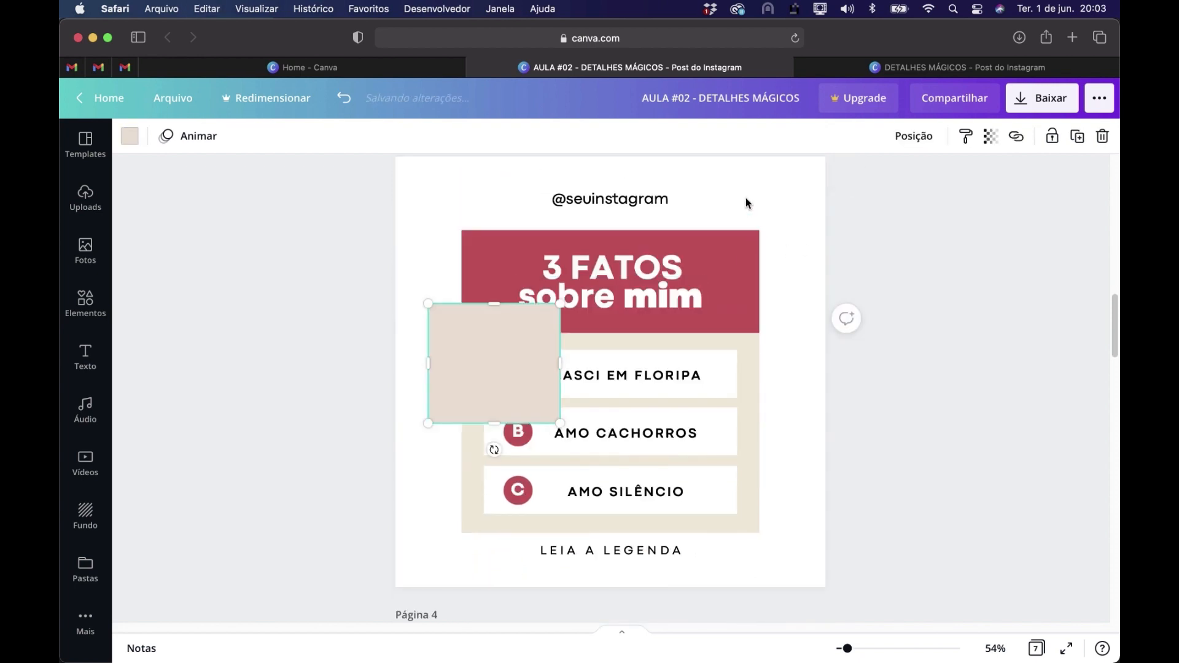
Enlarge the pasted rounded square to cover the whole 3 FATOS panel on page 3 and send it to the back
drag(527, 332, 516, 279)
drag(592, 350, 761, 501)
drag(605, 499, 611, 533)
right_click(579, 322)
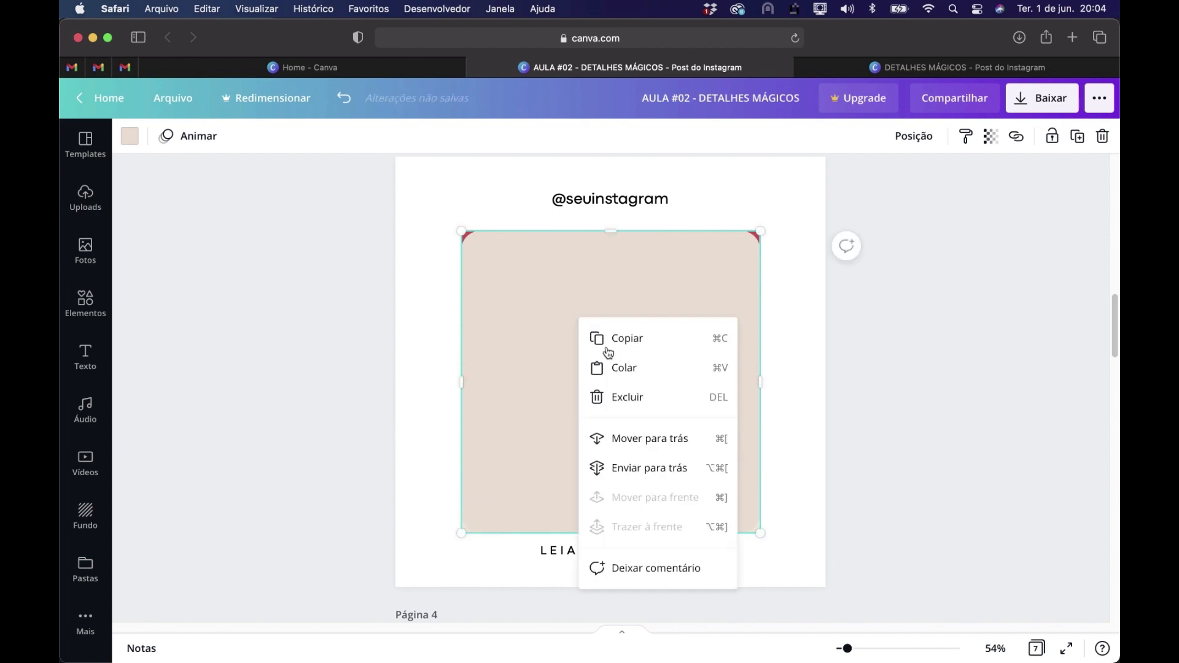
click(662, 468)
click(879, 457)
Delete the old square-cornered beige panel and the red rectangle behind the title on page 3
click(750, 391)
key(Delete)
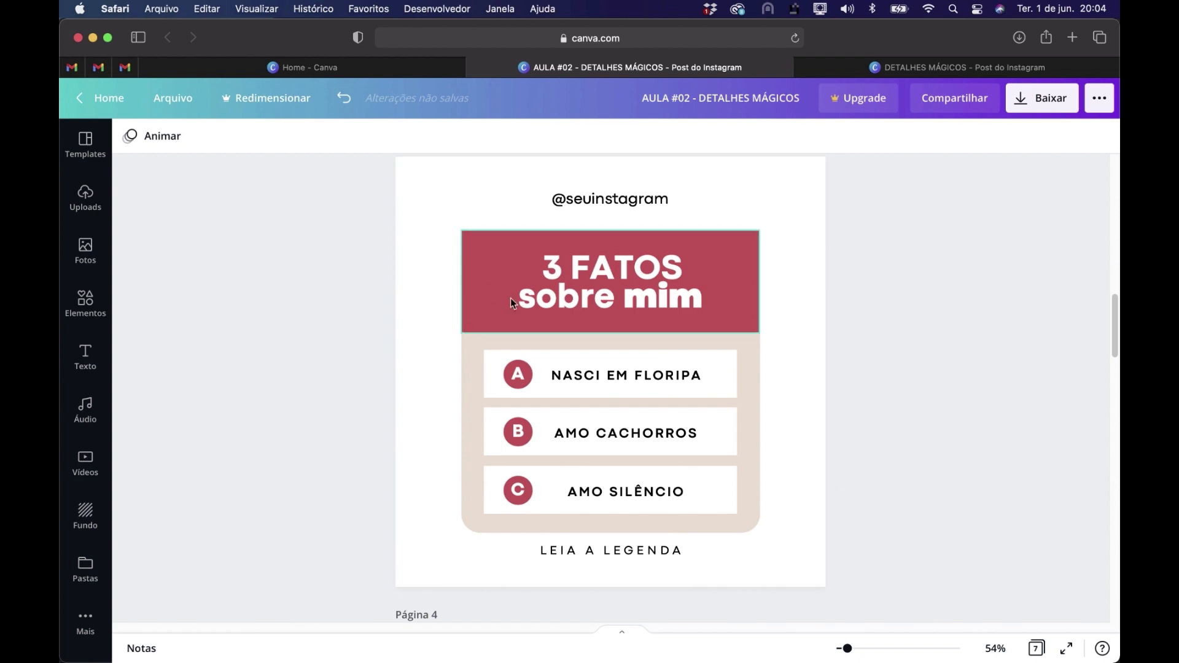
key(super+z)
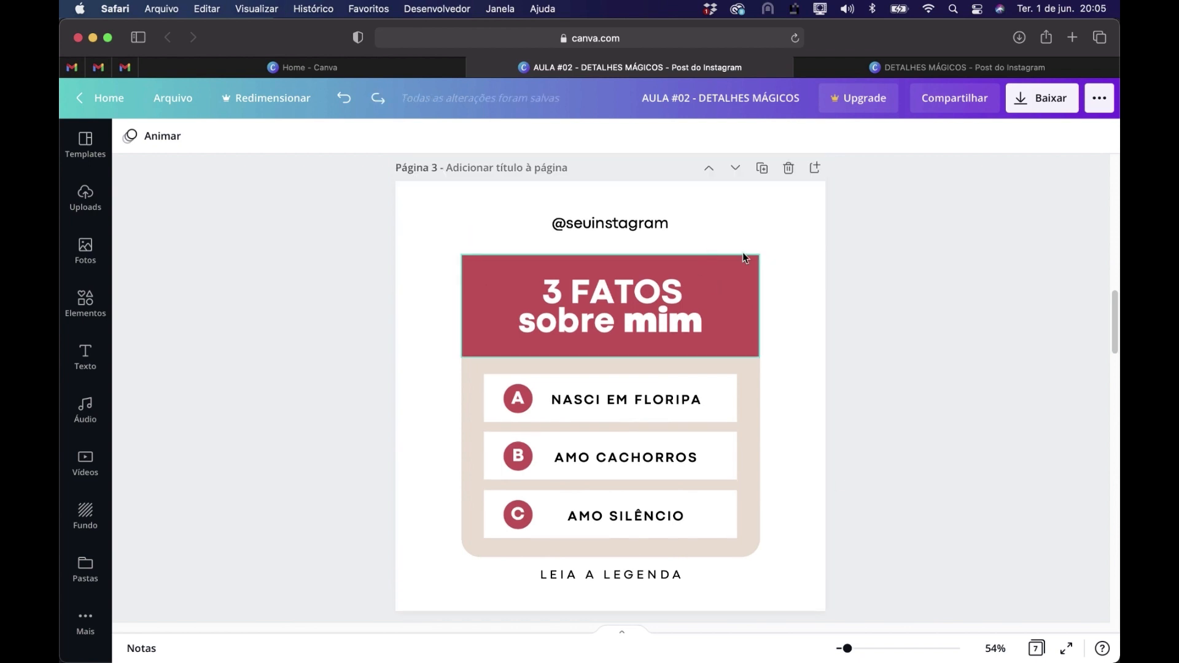
click(727, 287)
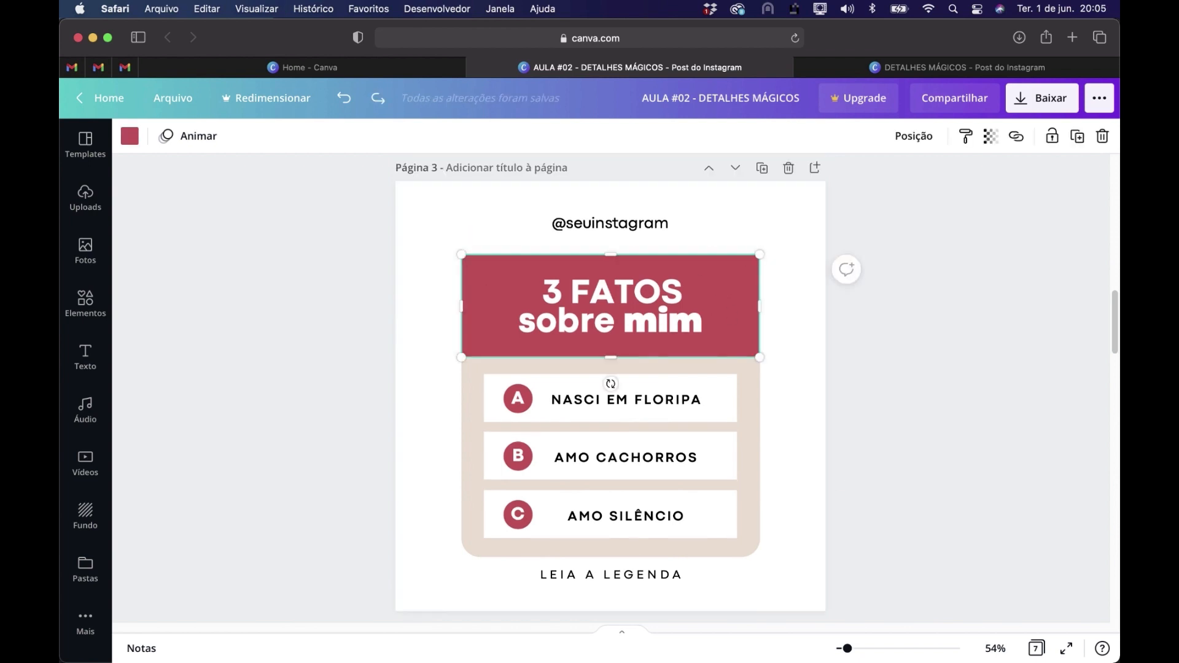
key(Delete)
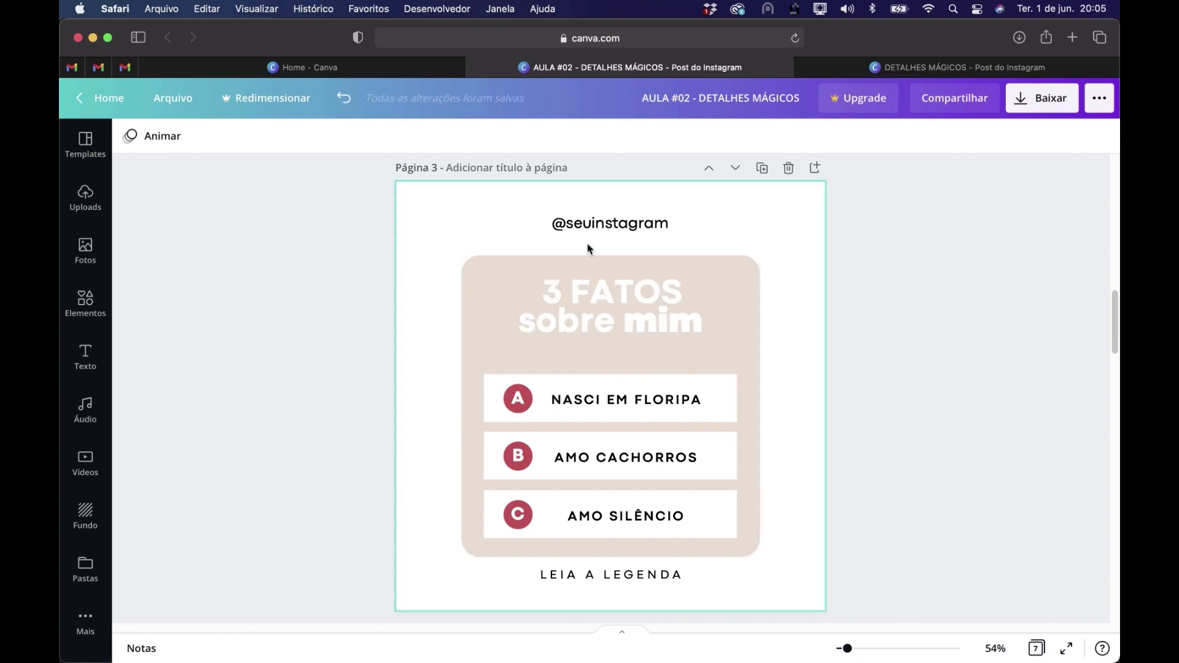
key(super+z)
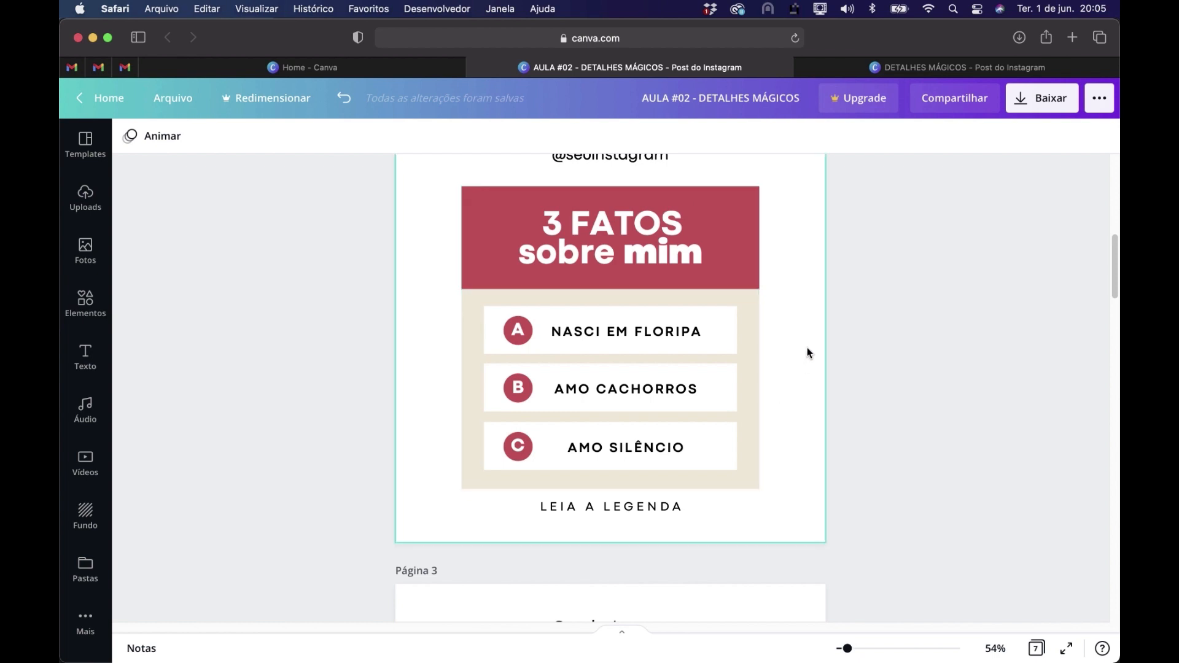
Duplicate the beige rounded panel on page 3, align the copy over the original and shorten it to a title band
scroll(807, 353, down, 5)
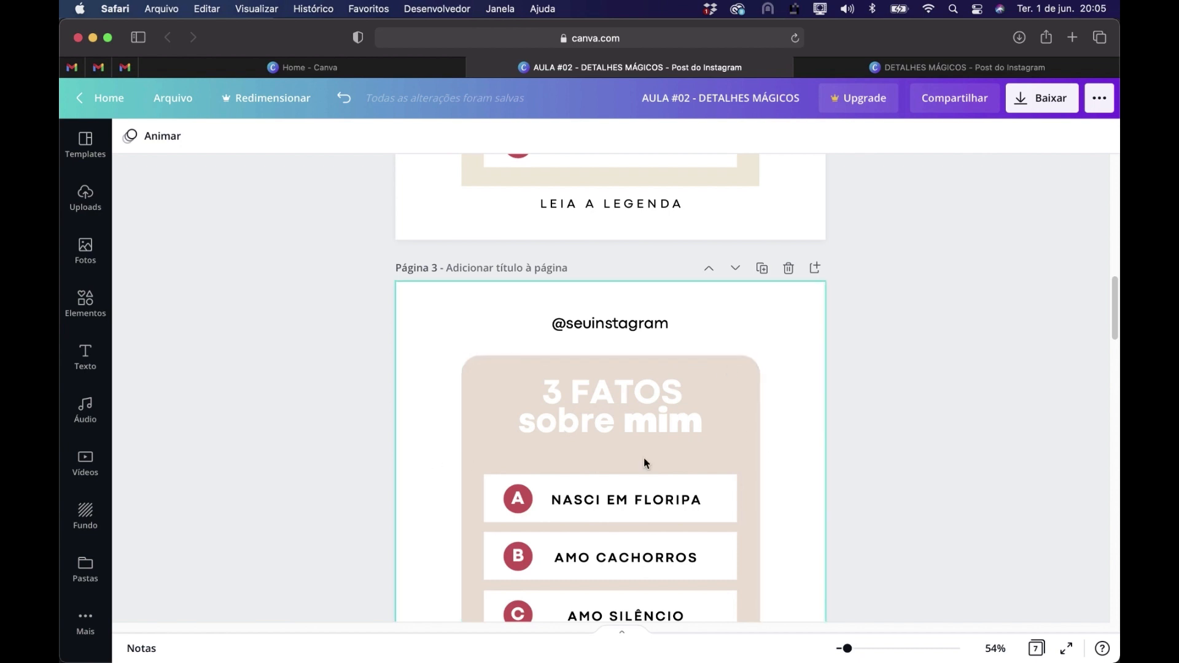
scroll(676, 399, down, 1)
click(739, 347)
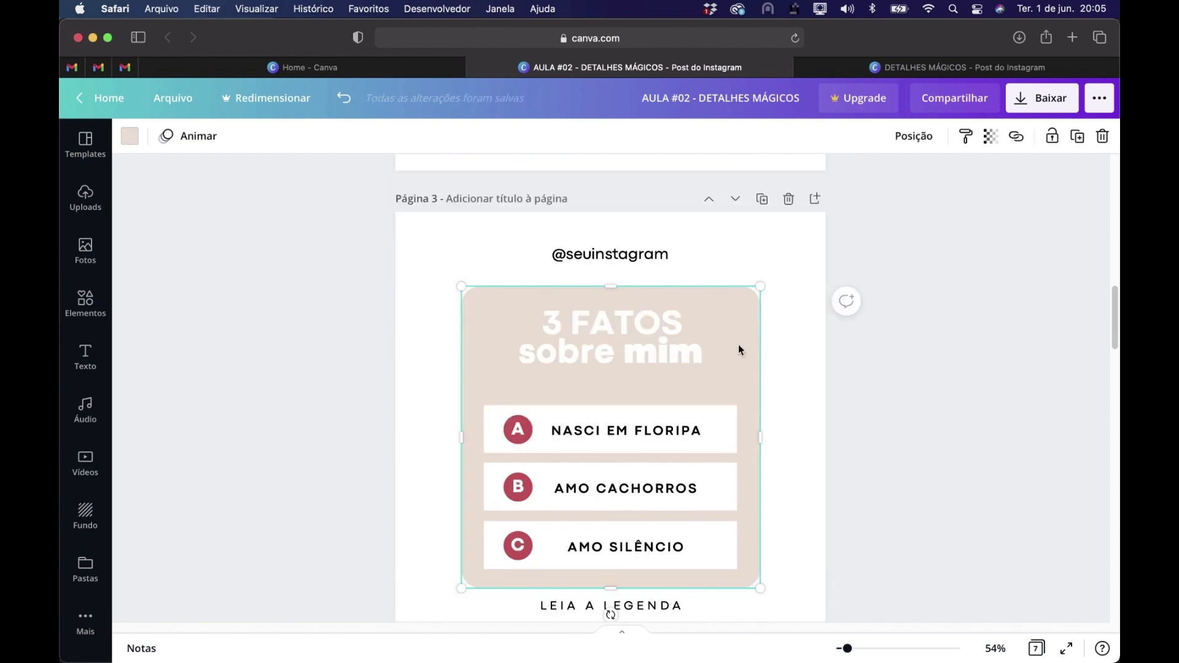
key(super+d)
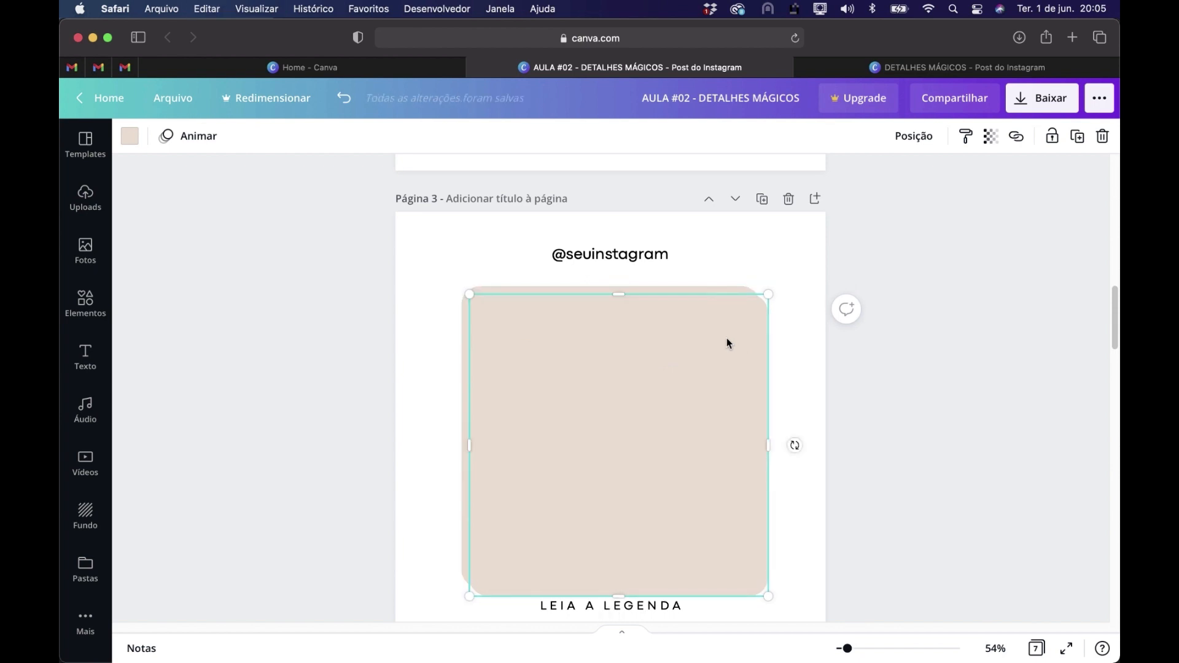
drag(720, 340, 717, 344)
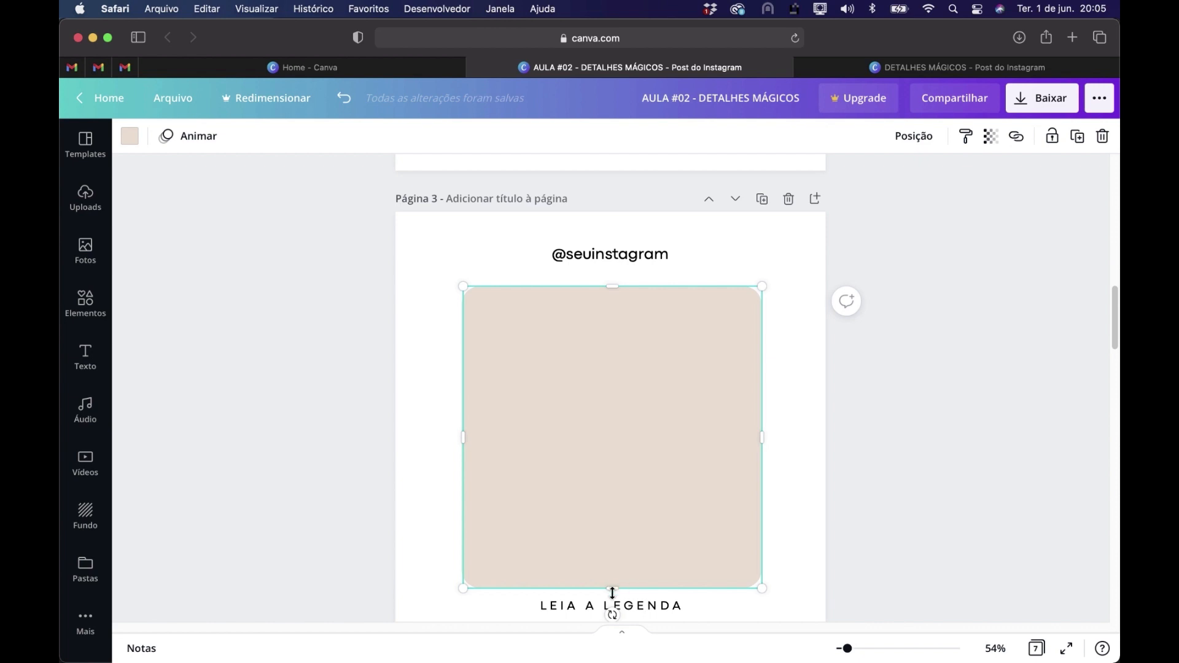
drag(616, 591, 643, 361)
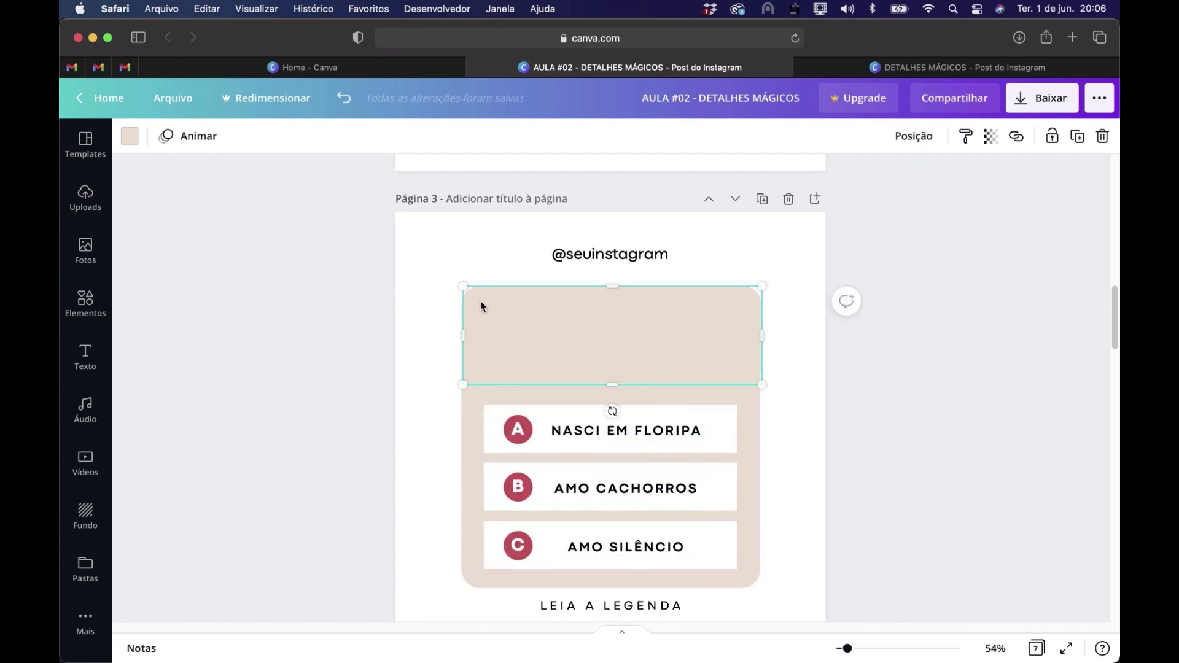
Recolour the rounded title band with the document's dark red
click(136, 145)
click(303, 212)
click(1001, 439)
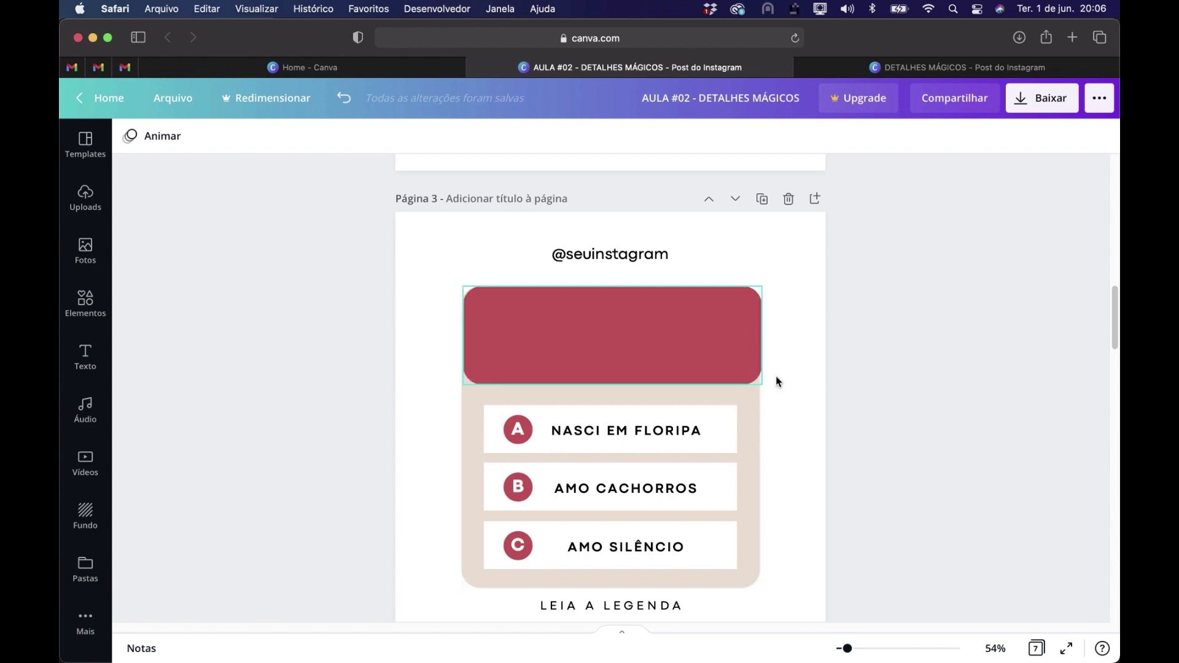
Duplicate the white NASCI EM FLORIPA box and stretch it across the panel's width over the red band's rounded lower corners
click(722, 421)
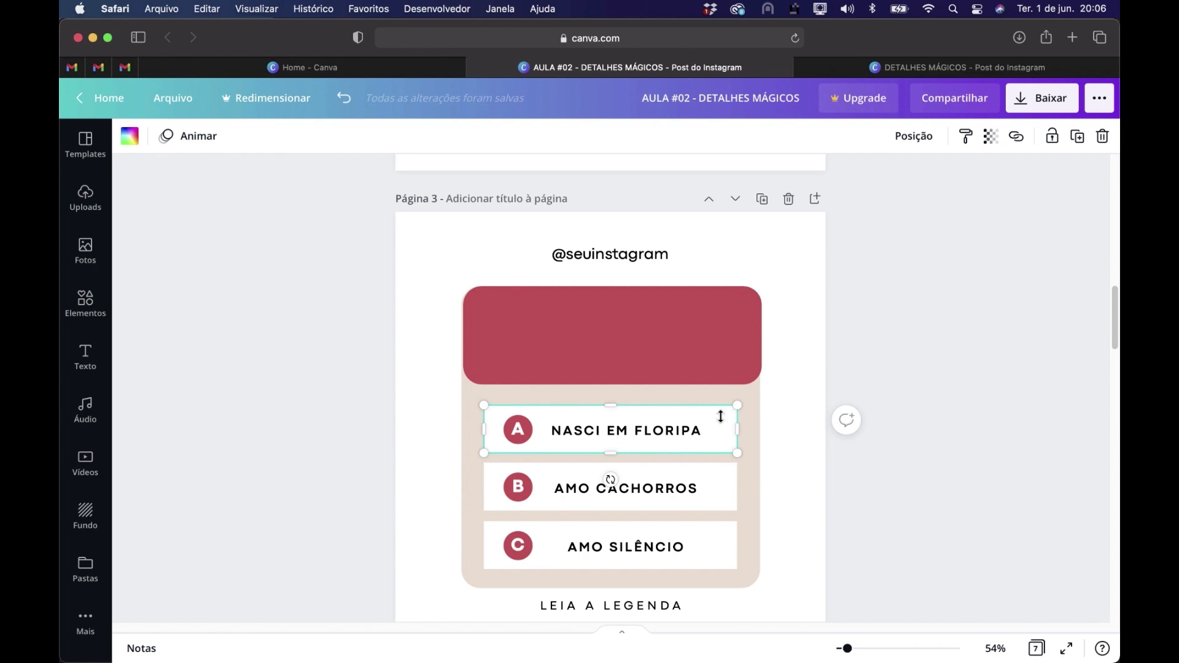
key(super+d)
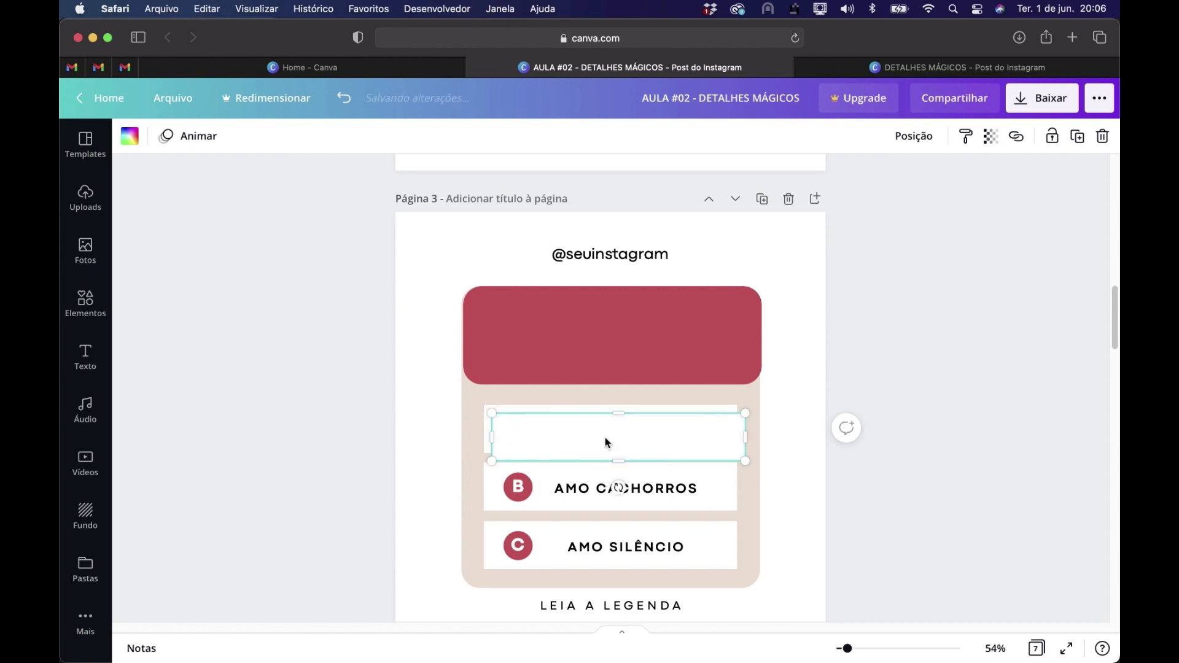
drag(615, 429, 594, 381)
drag(717, 381, 762, 382)
drag(610, 404, 611, 396)
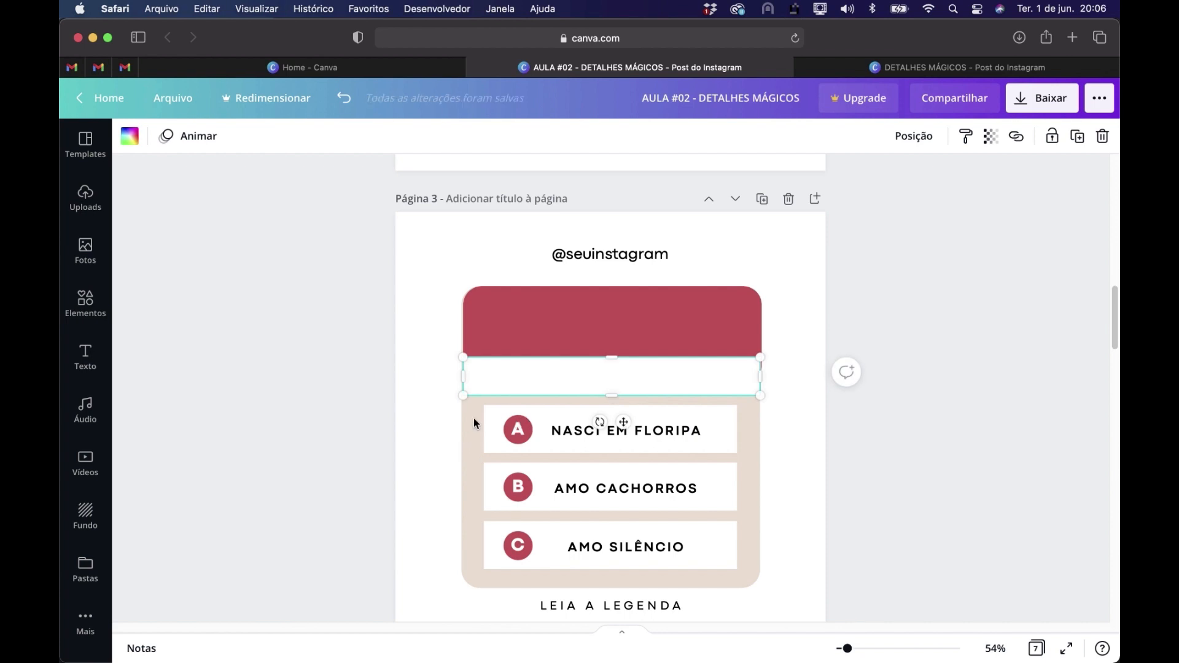
Recolour the white covering strip with the panel's beige
click(127, 141)
click(145, 253)
click(342, 214)
click(1004, 430)
click(1004, 430)
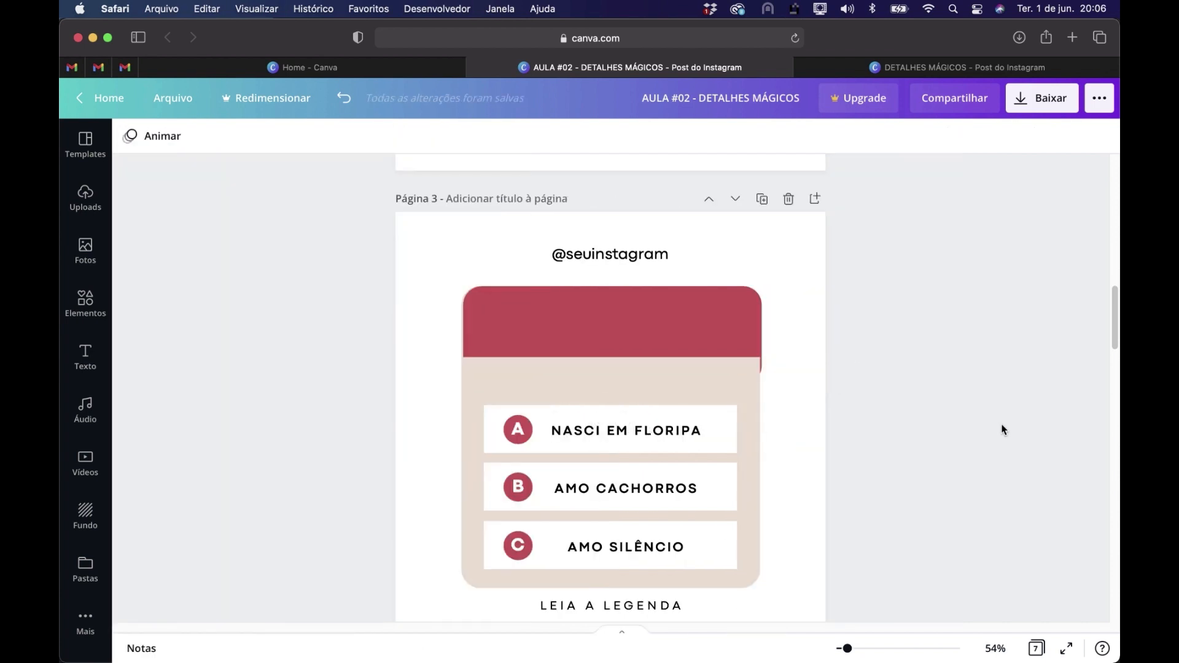
Select the panel, red band, covering strip and title texts on page 3 and align them to their horizontal centre
drag(417, 312, 796, 382)
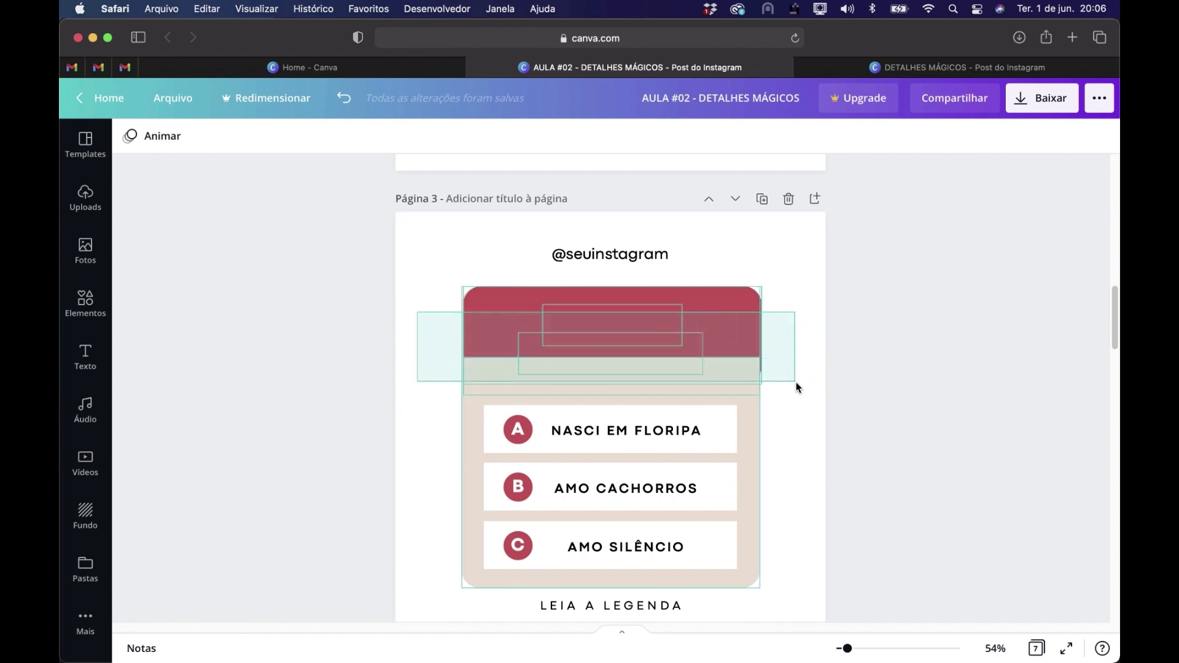
drag(796, 382, 796, 382)
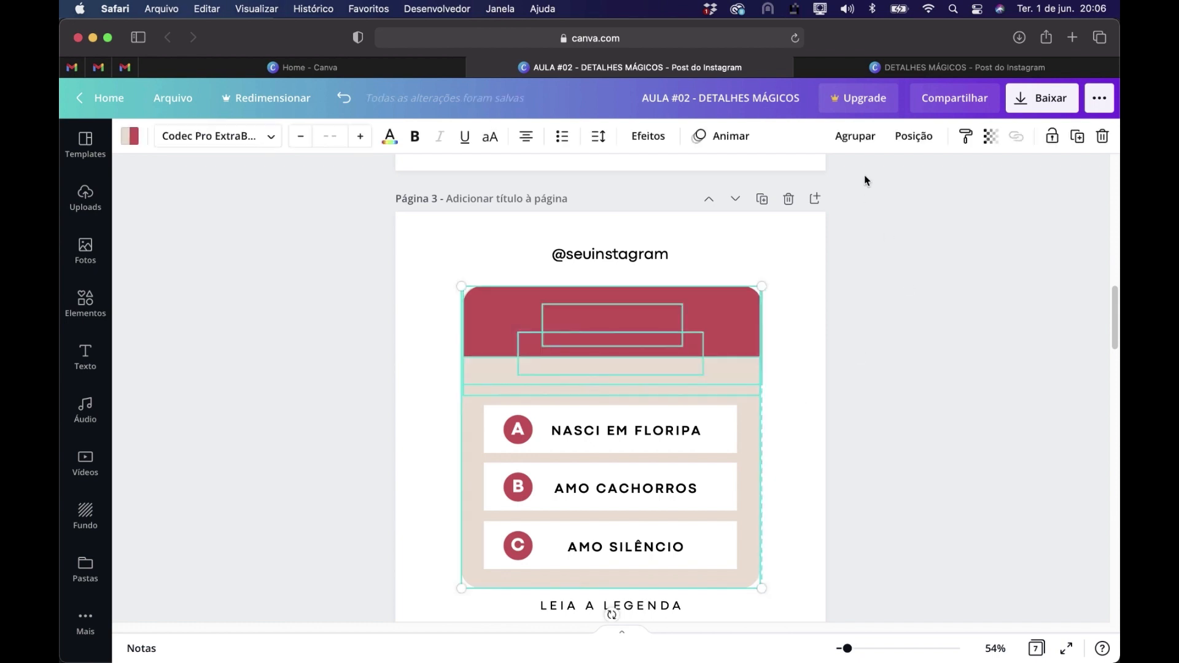
click(902, 138)
click(833, 301)
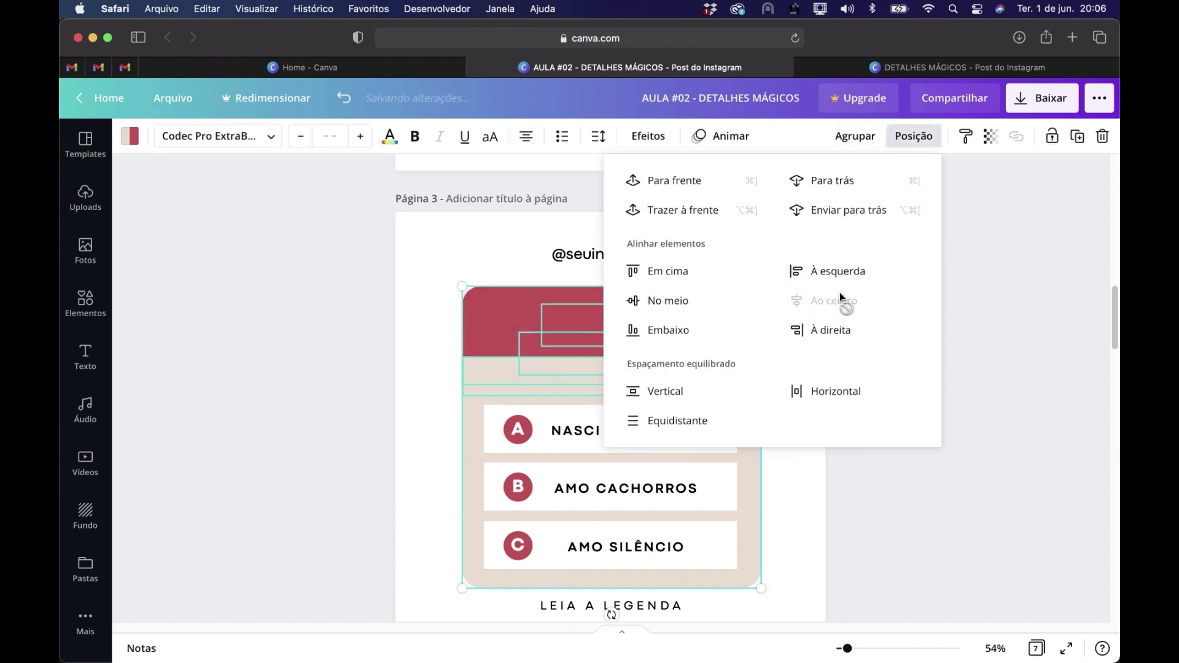
click(873, 488)
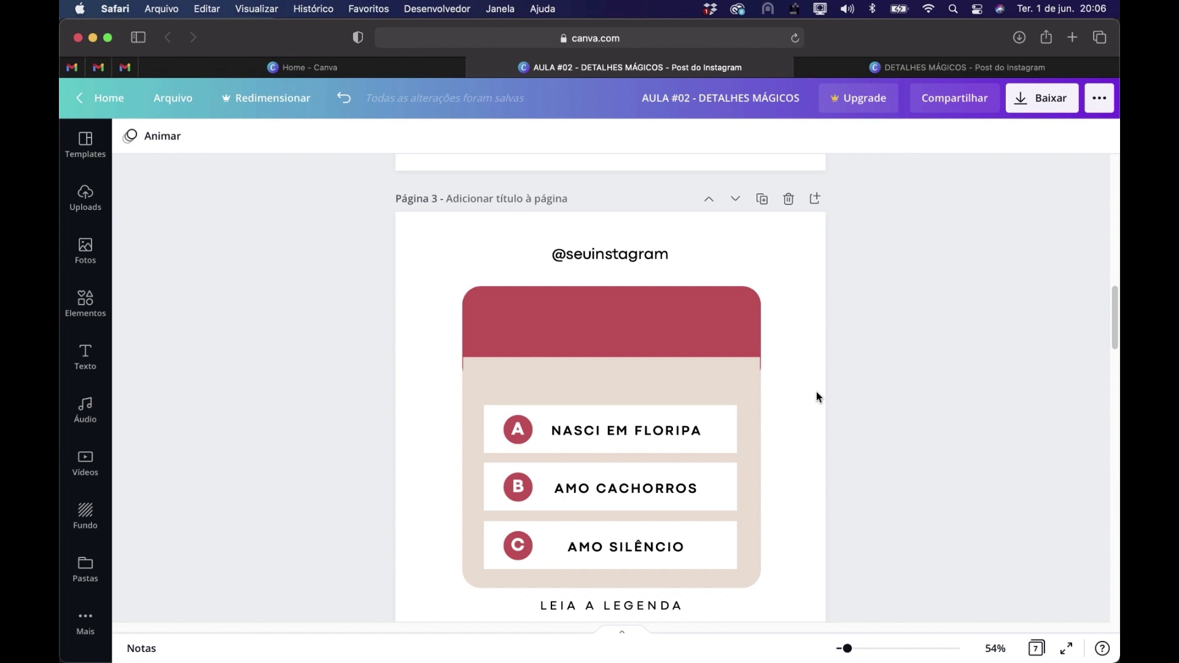
Narrow the red band slightly so that it does not stick out beside the beige covering strip
scroll(758, 324, up, 3)
scroll(757, 324, up, 5)
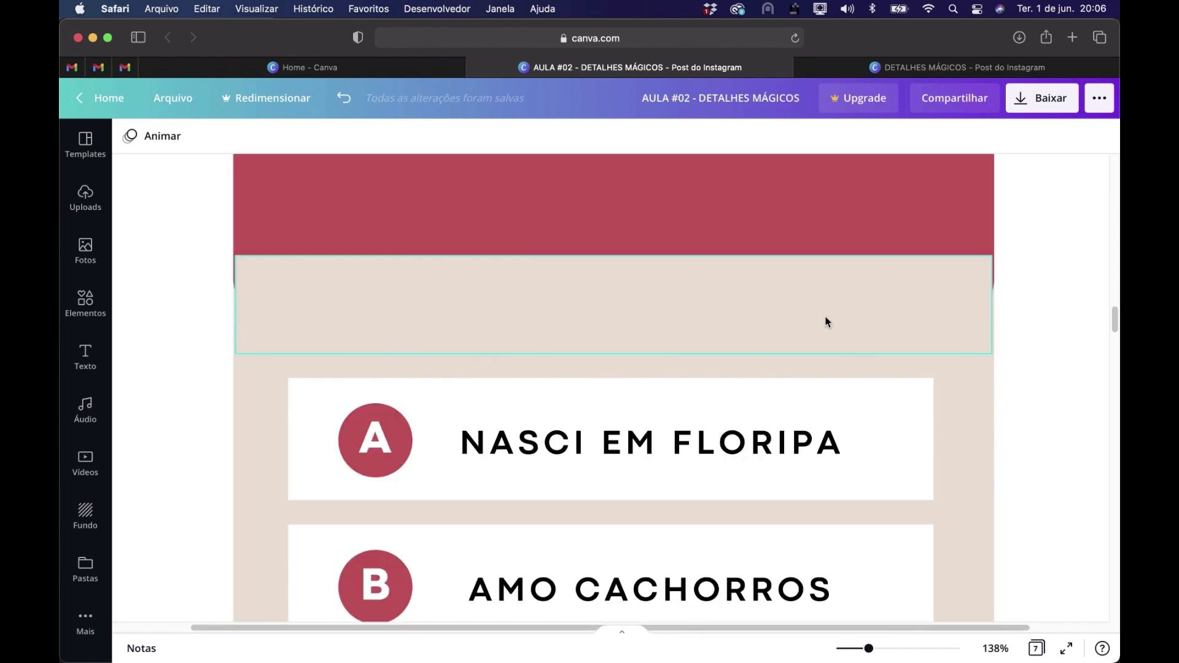
scroll(1045, 281, up, 1)
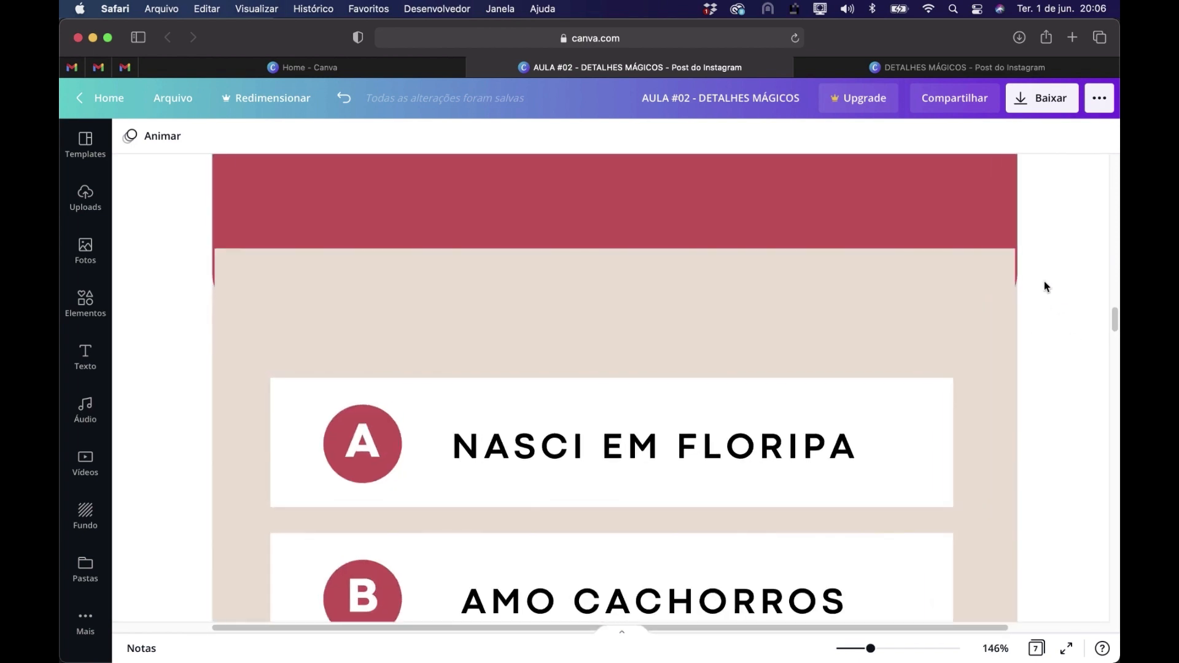
scroll(1045, 282, up, 3)
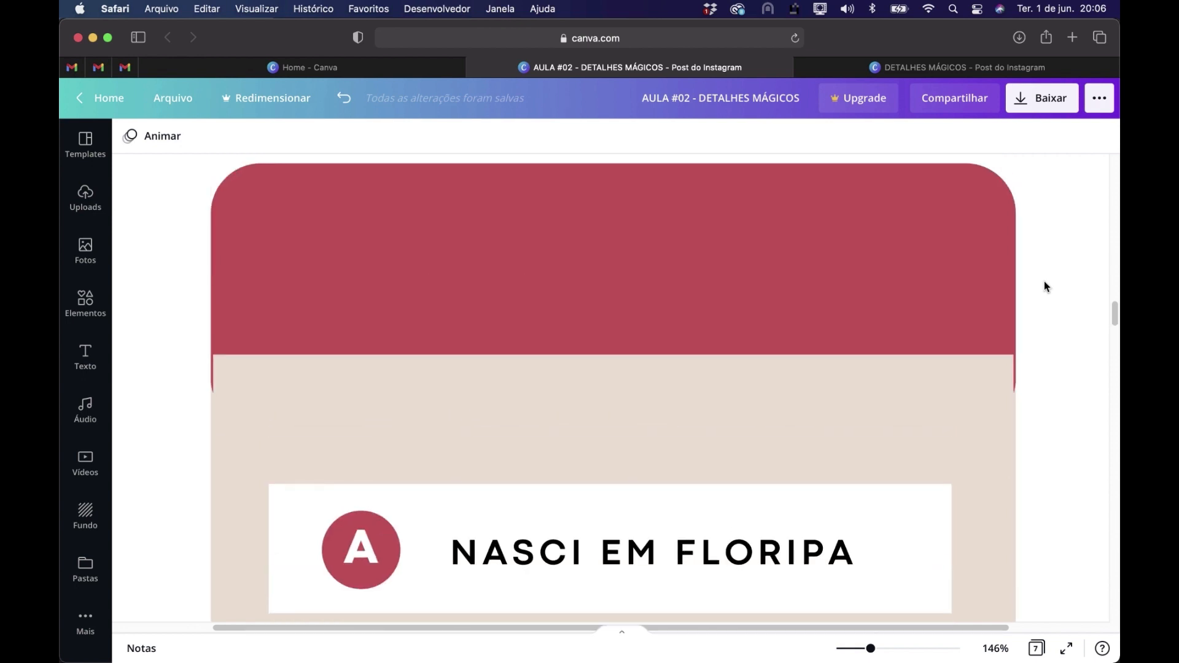
click(984, 294)
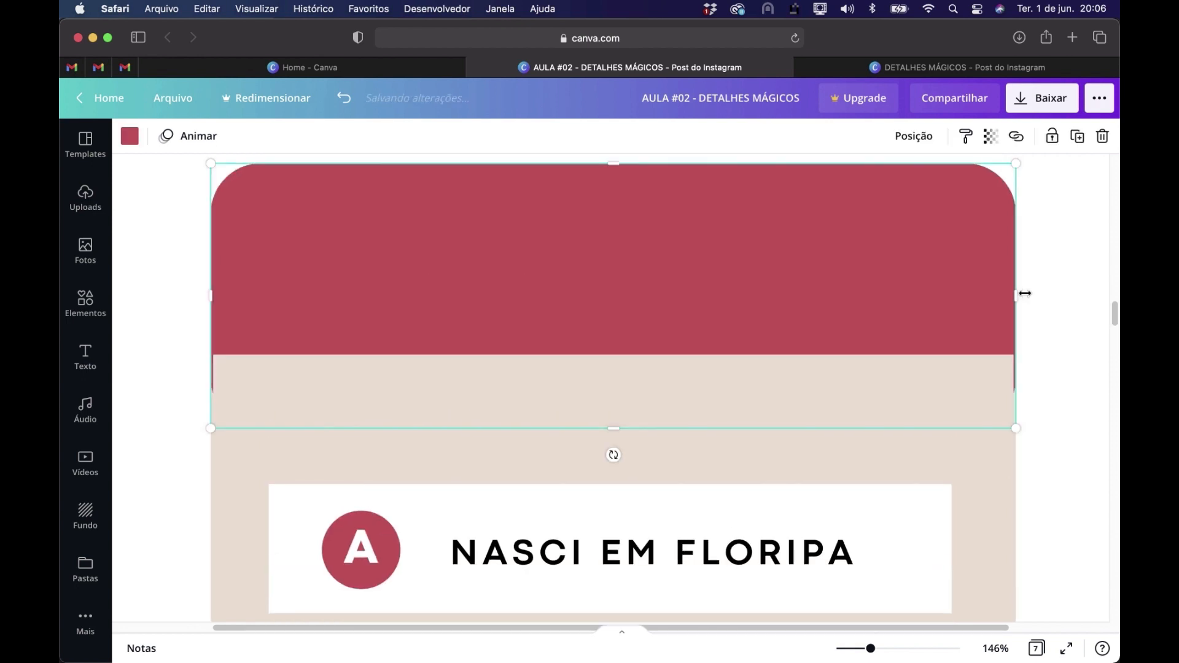
drag(1017, 293, 1016, 292)
click(1061, 426)
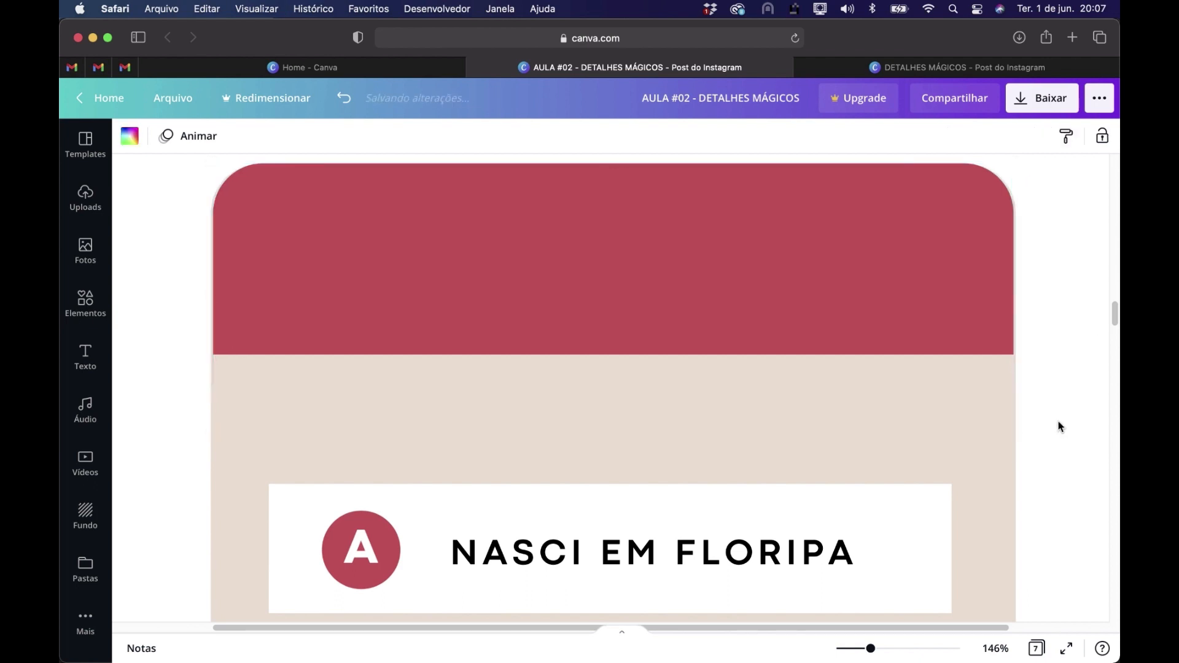
Extend the red band and the beige covering strip on page 3 to meet the panel's left edge
click(576, 421)
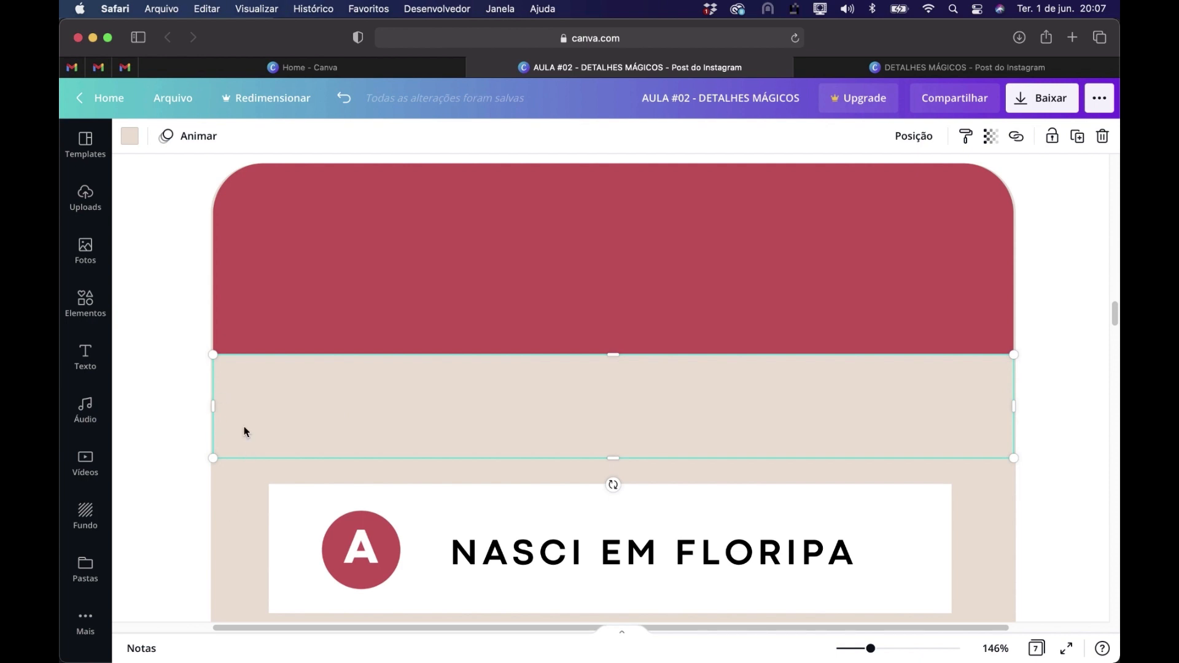
click(254, 269)
scroll(254, 269, up, 4)
scroll(254, 269, left, 3)
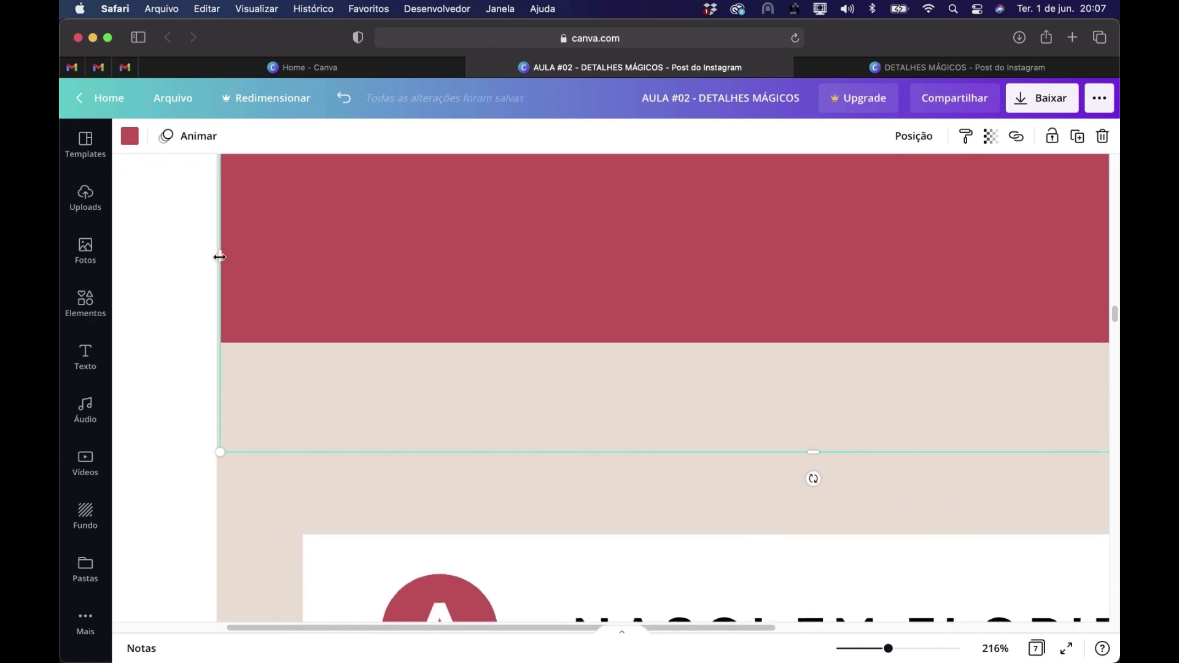
drag(215, 257, 216, 256)
click(250, 413)
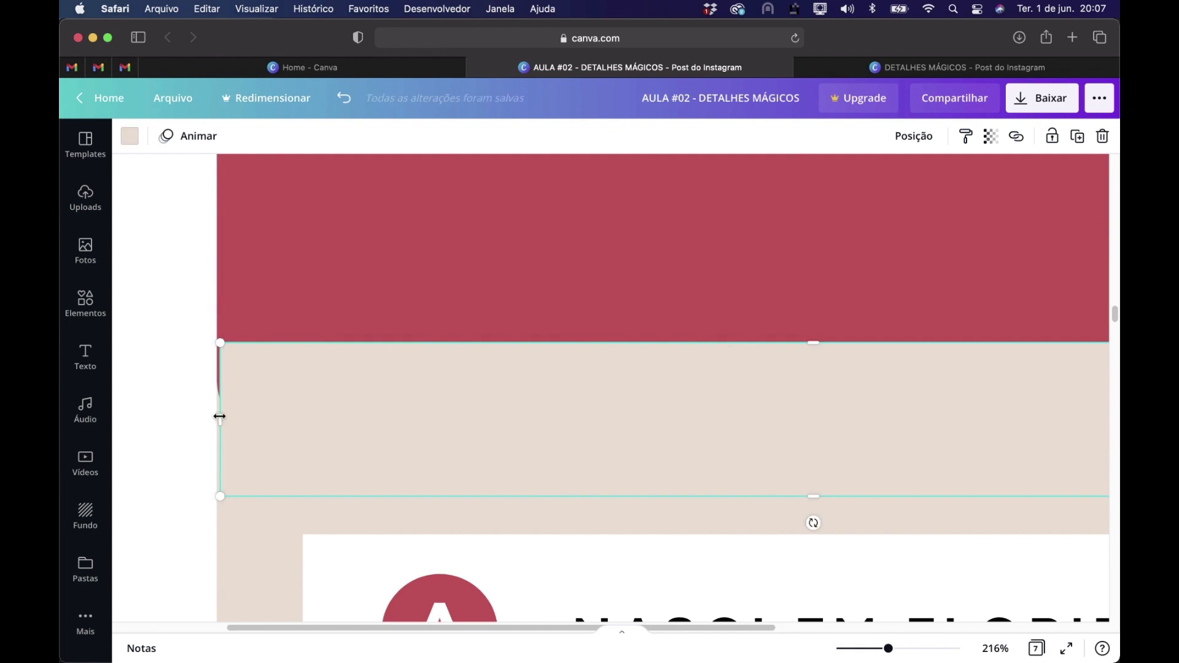
drag(217, 417, 202, 416)
click(201, 414)
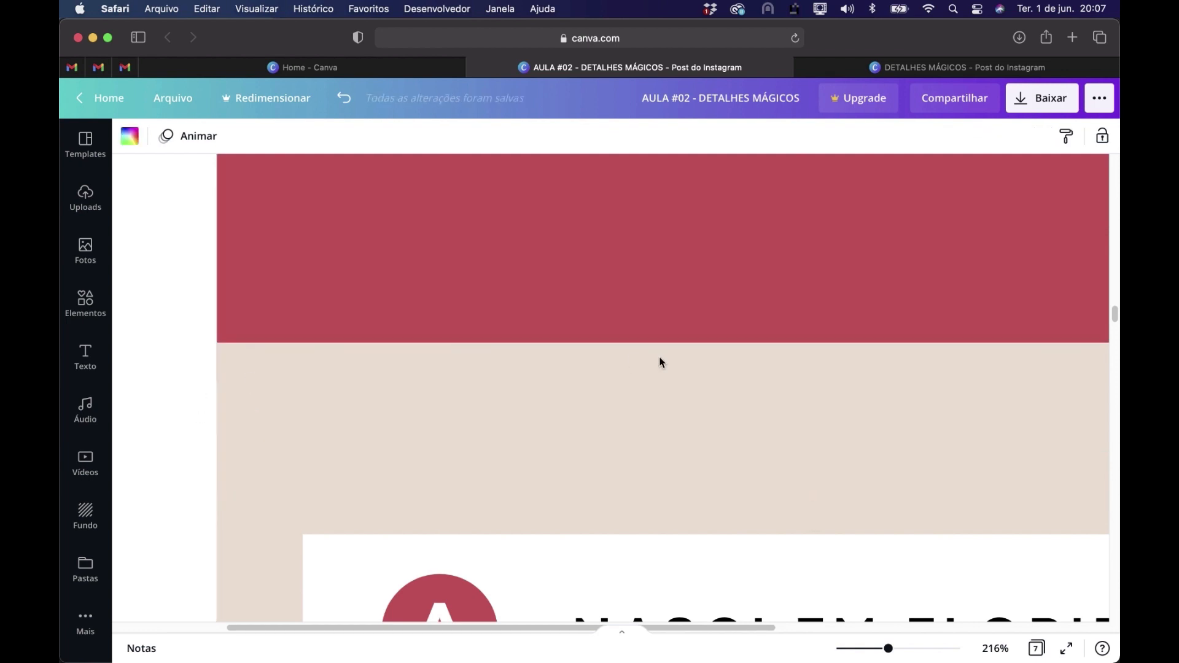
Make page 3's red title area taller by lowering the beige covering strip and extending the red band downward, using page 2 as reference
scroll(661, 358, down, 10)
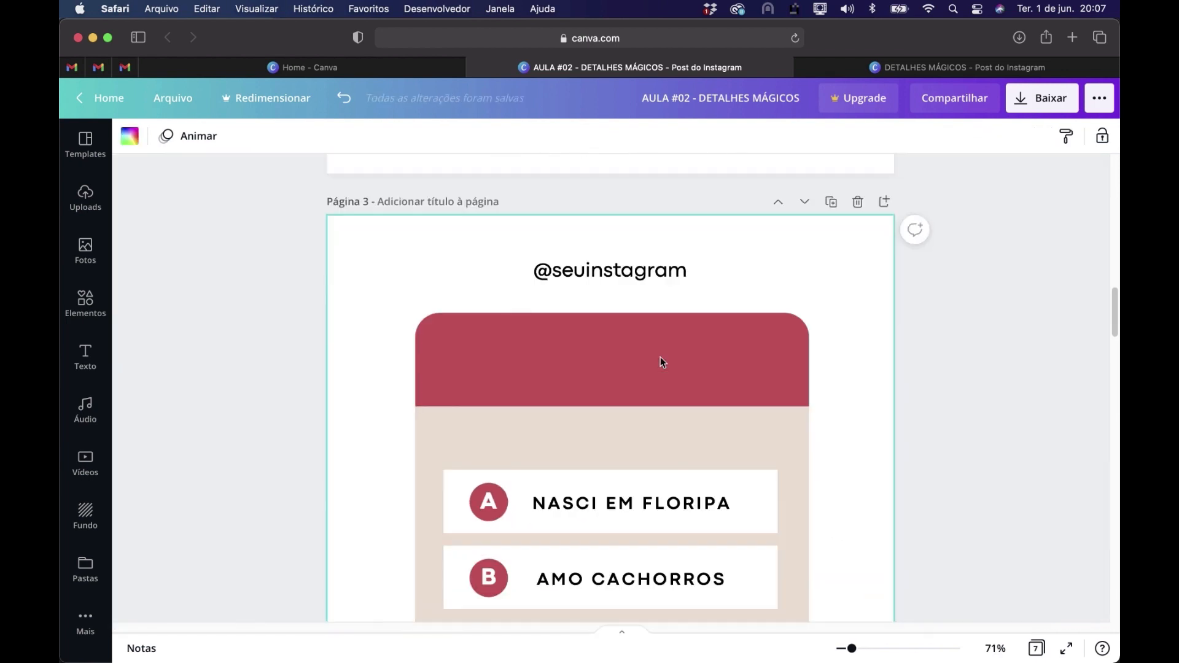
scroll(930, 412, up, 6)
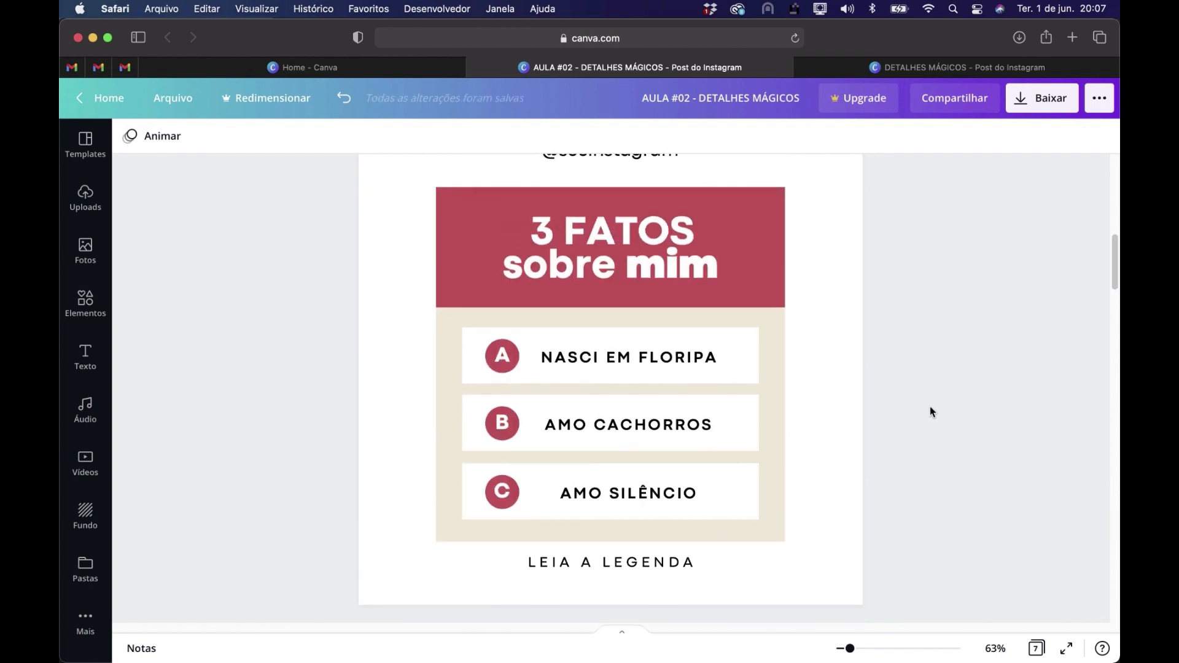
scroll(930, 408, down, 5)
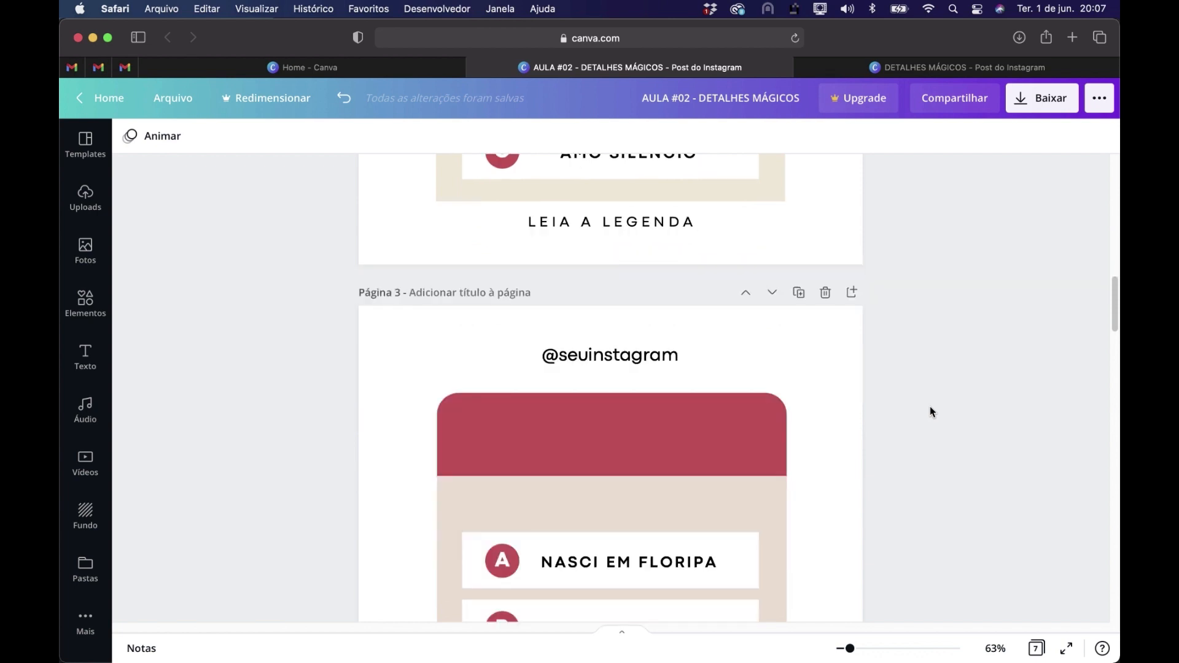
scroll(930, 406, down, 3)
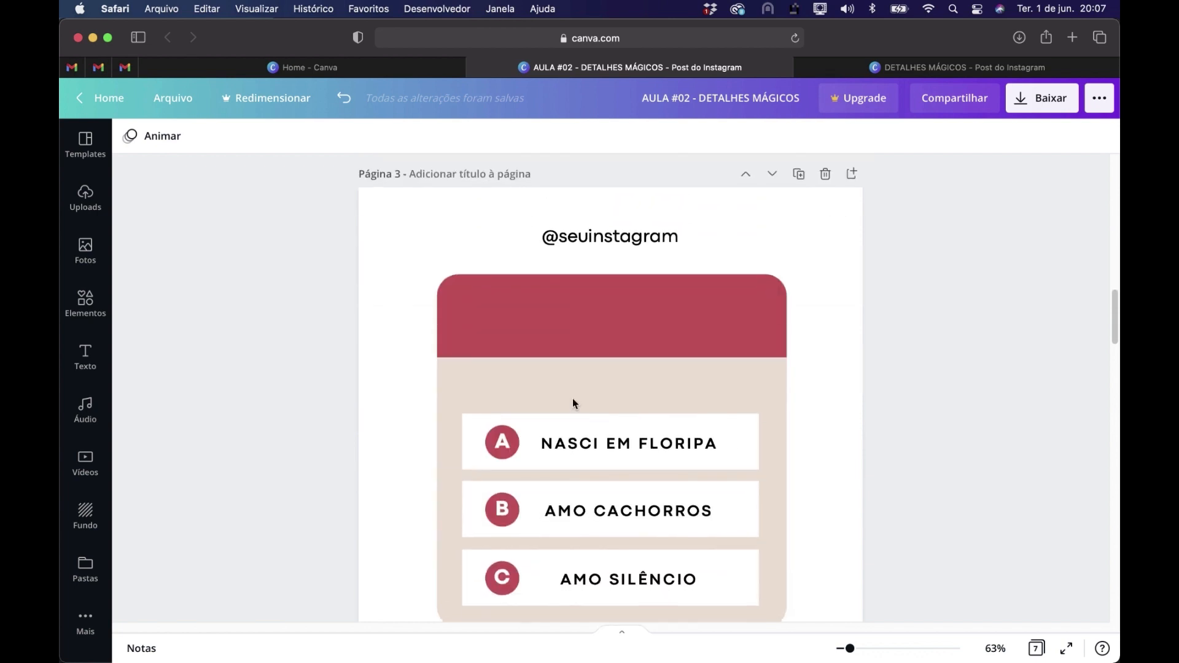
drag(589, 376, 658, 407)
click(607, 339)
click(979, 559)
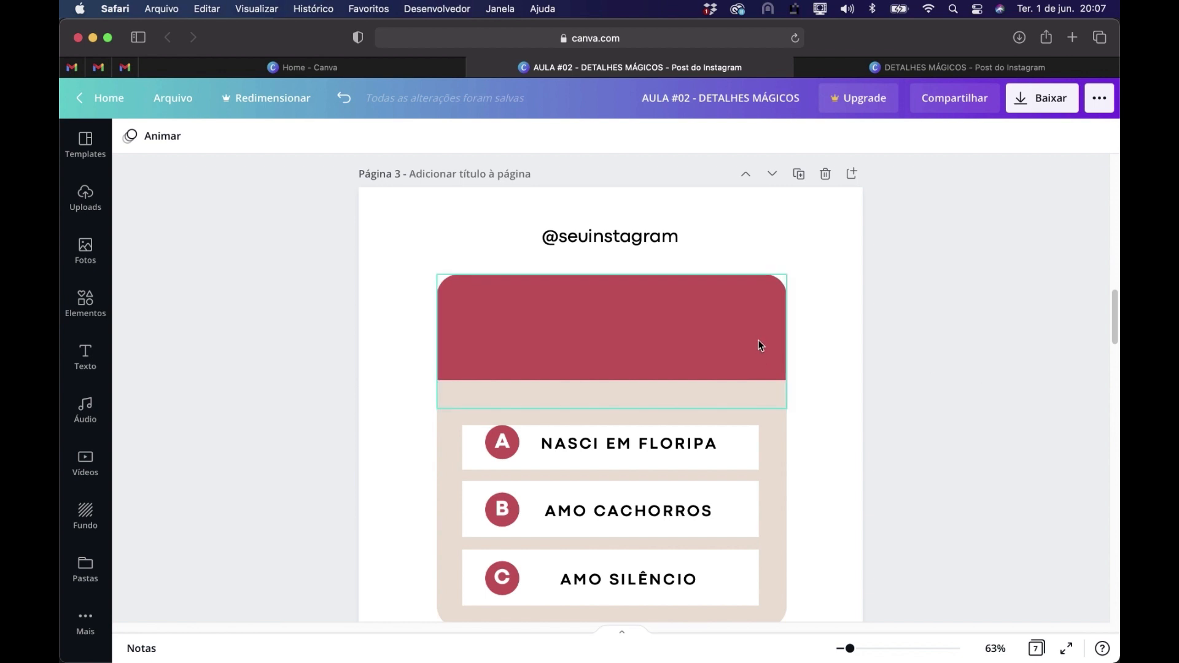
Send the red band and the beige panel on page 3 to the back so the 3 FATOS title lies in front
scroll(823, 323, up, 6)
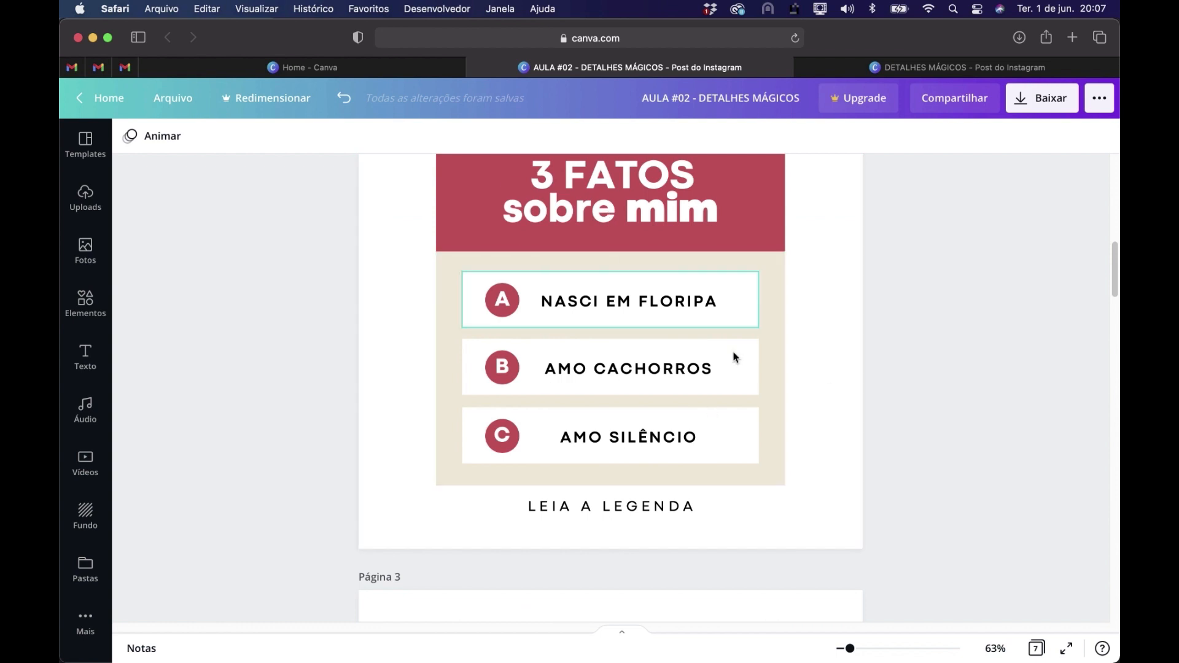
scroll(729, 362, down, 7)
click(753, 310)
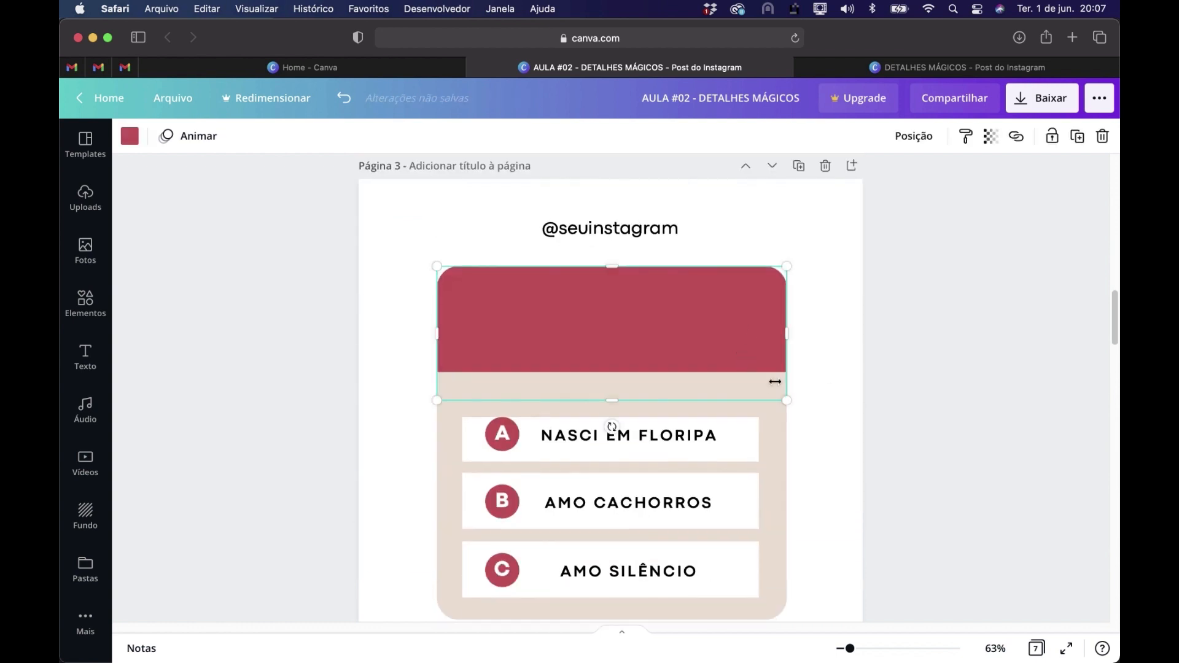
shift+click(776, 448)
right_click(775, 448)
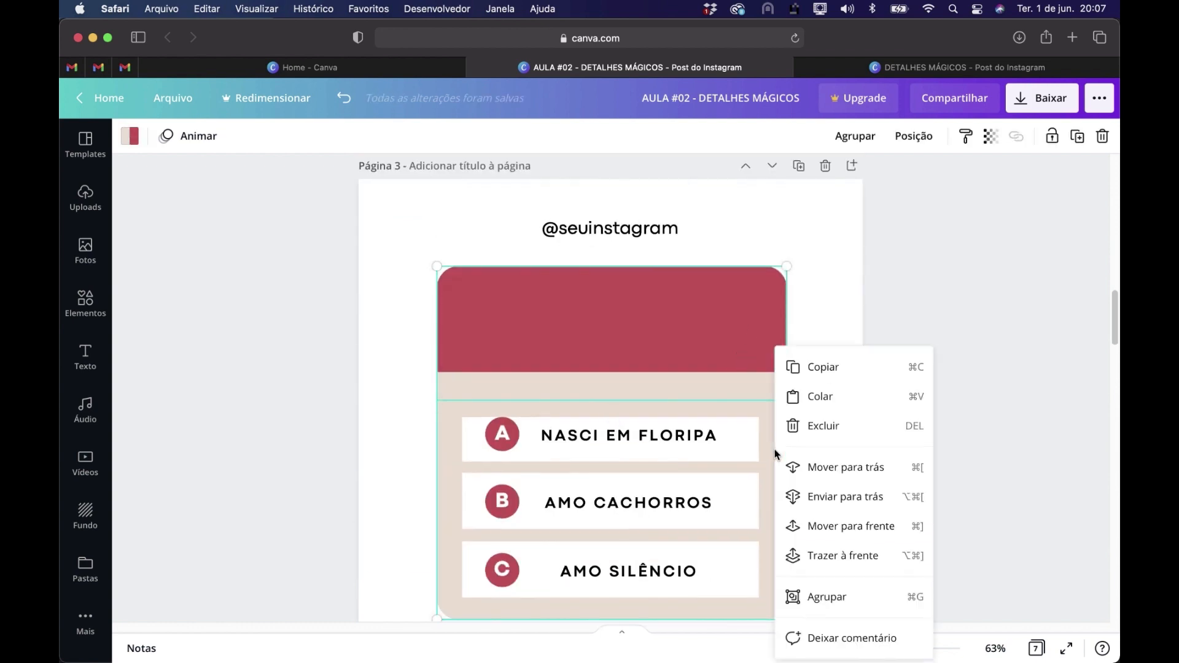
click(851, 497)
click(911, 461)
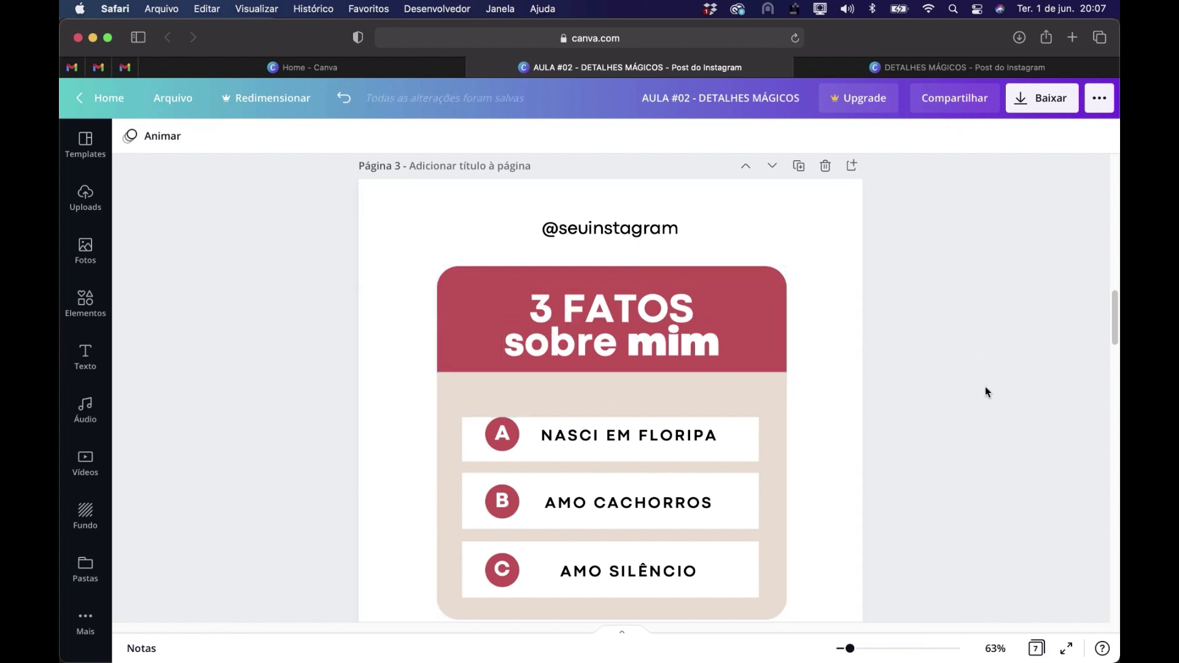
scroll(982, 372, down, 3)
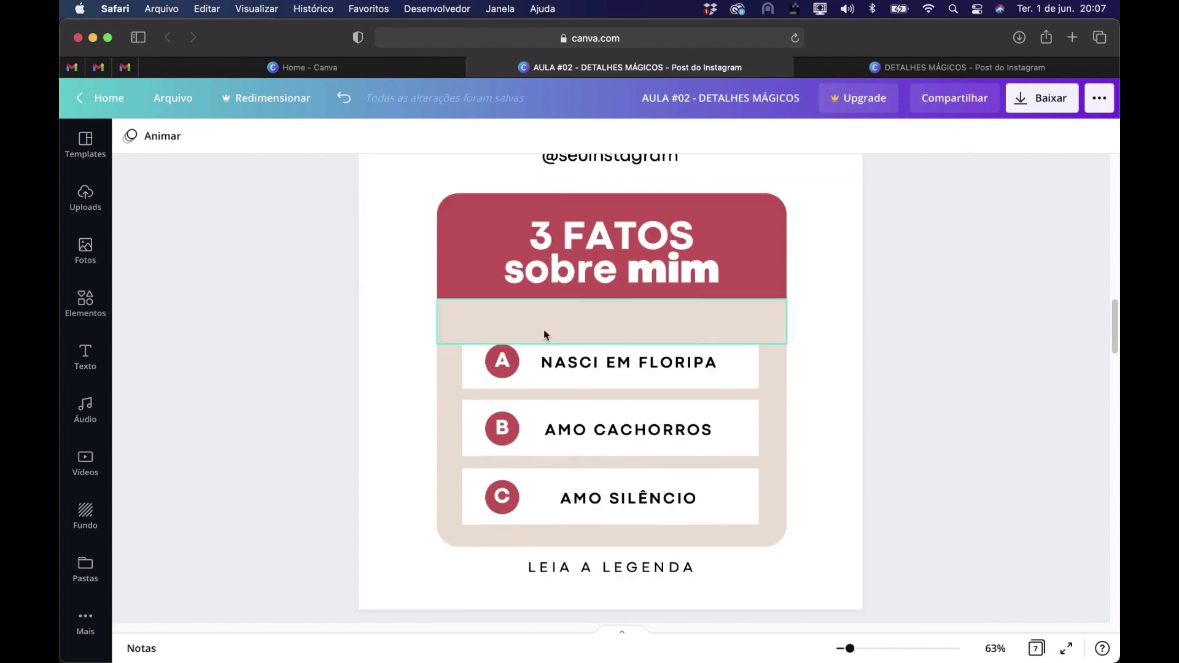
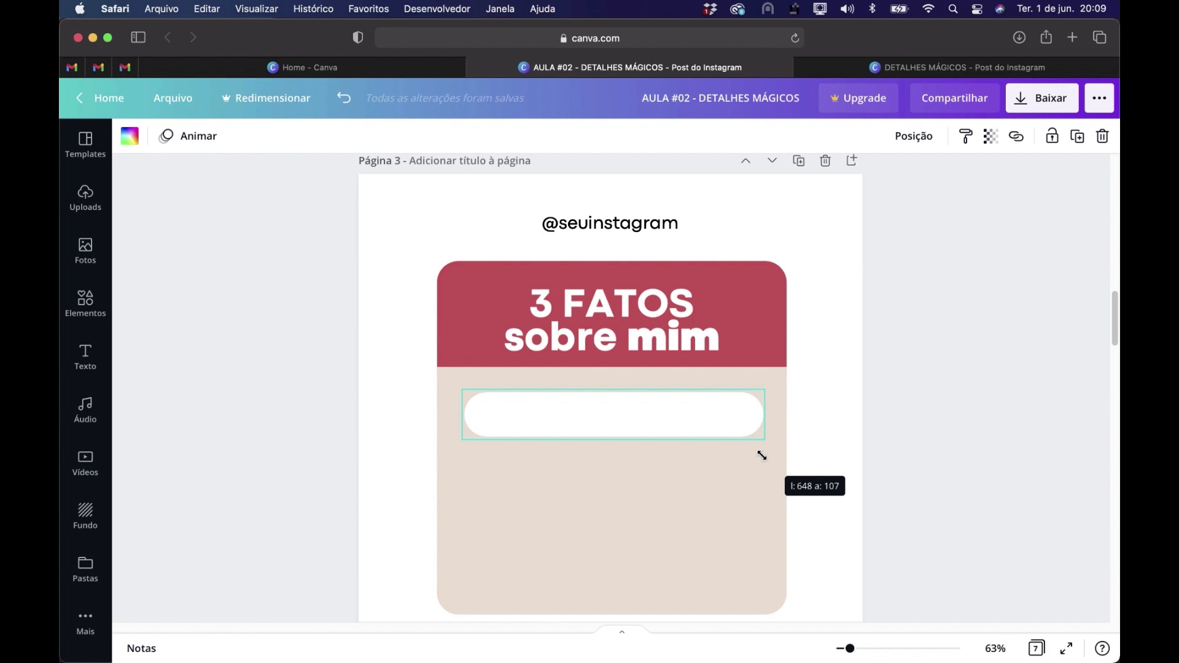
Make the white rounded bar on page 3 slimmer and adjust its width to fit within the beige panel below the red band
drag(752, 452, 719, 448)
drag(720, 407, 759, 407)
drag(643, 411, 645, 413)
click(985, 501)
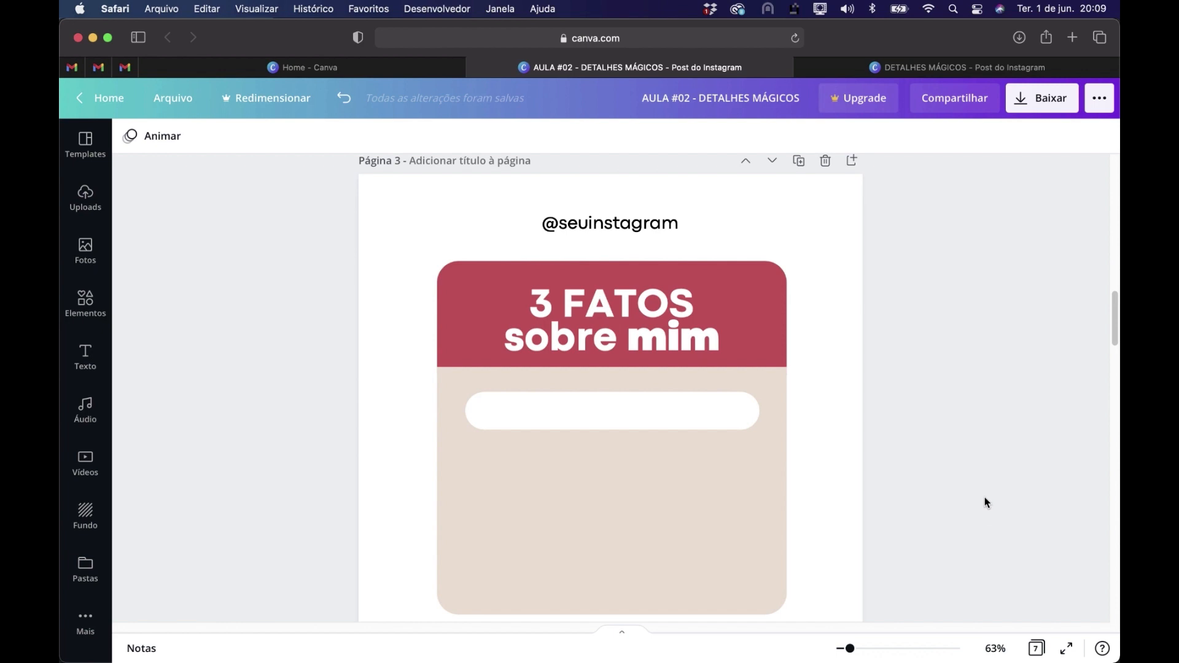
Copy the outlined circle from page 1 to page 3 and fit it, reduced in size, inside the white bar's left end
scroll(970, 469, up, 10)
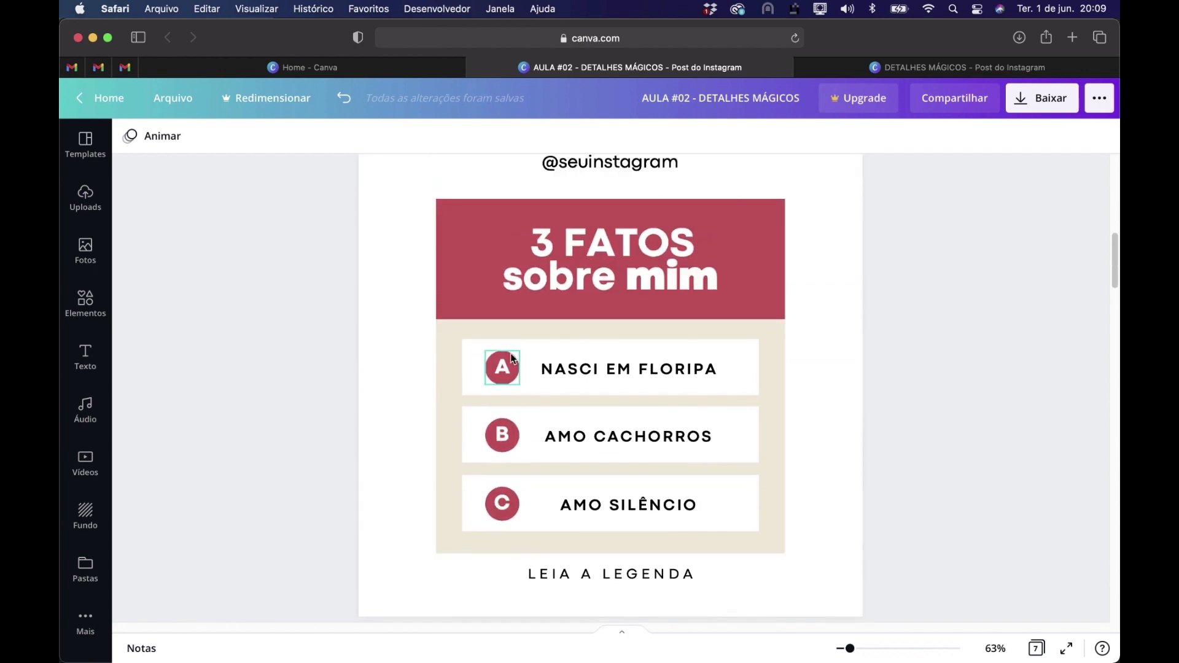
scroll(843, 373, up, 6)
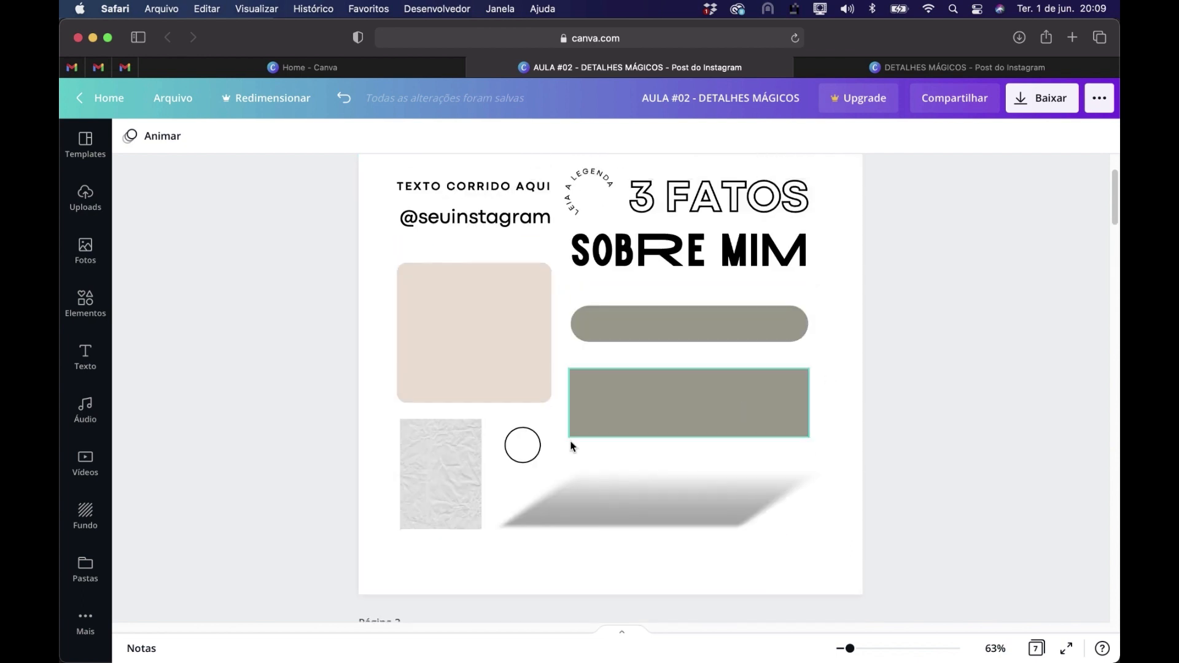
click(531, 461)
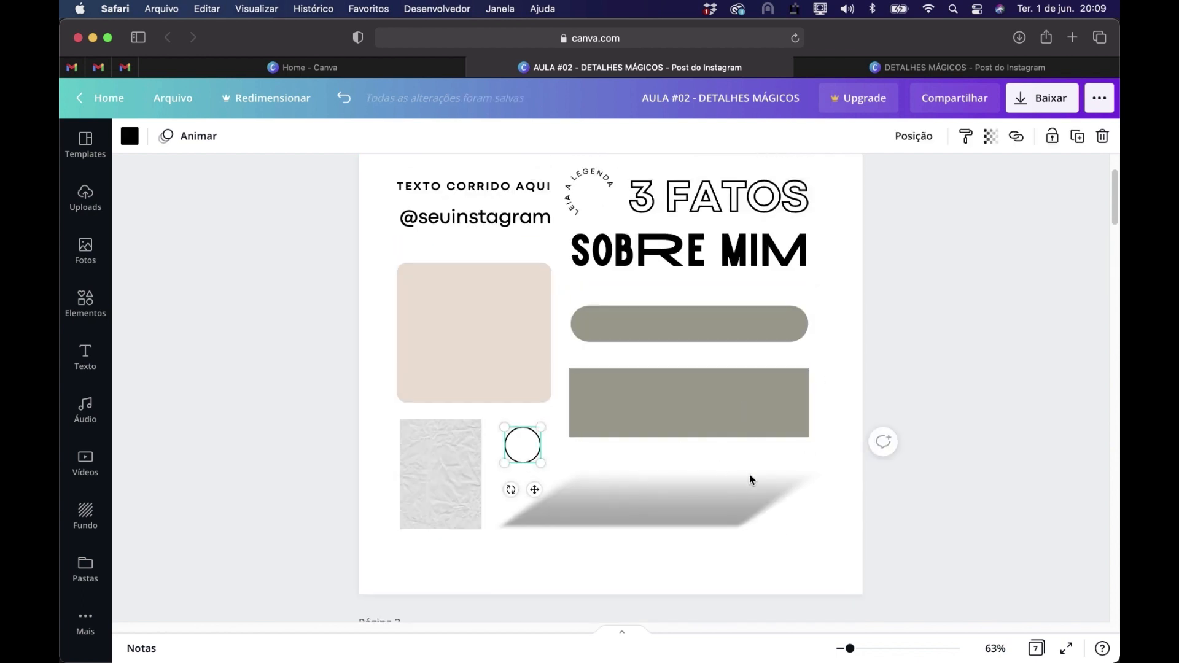
scroll(751, 476, down, 15)
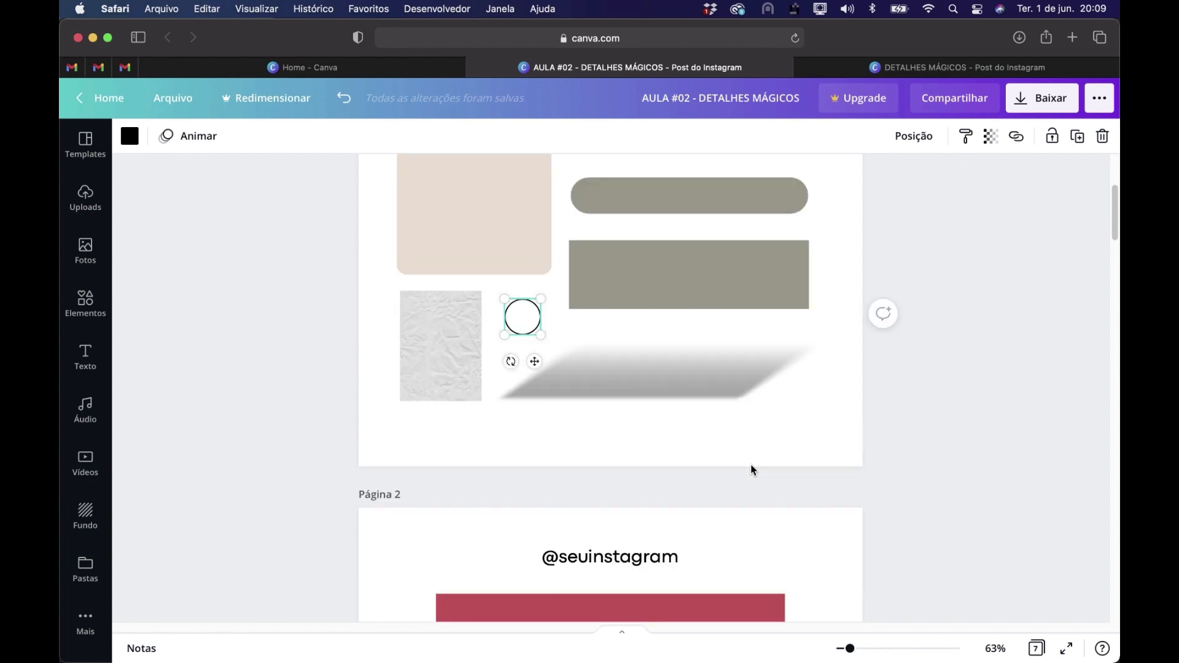
scroll(752, 471, down, 2)
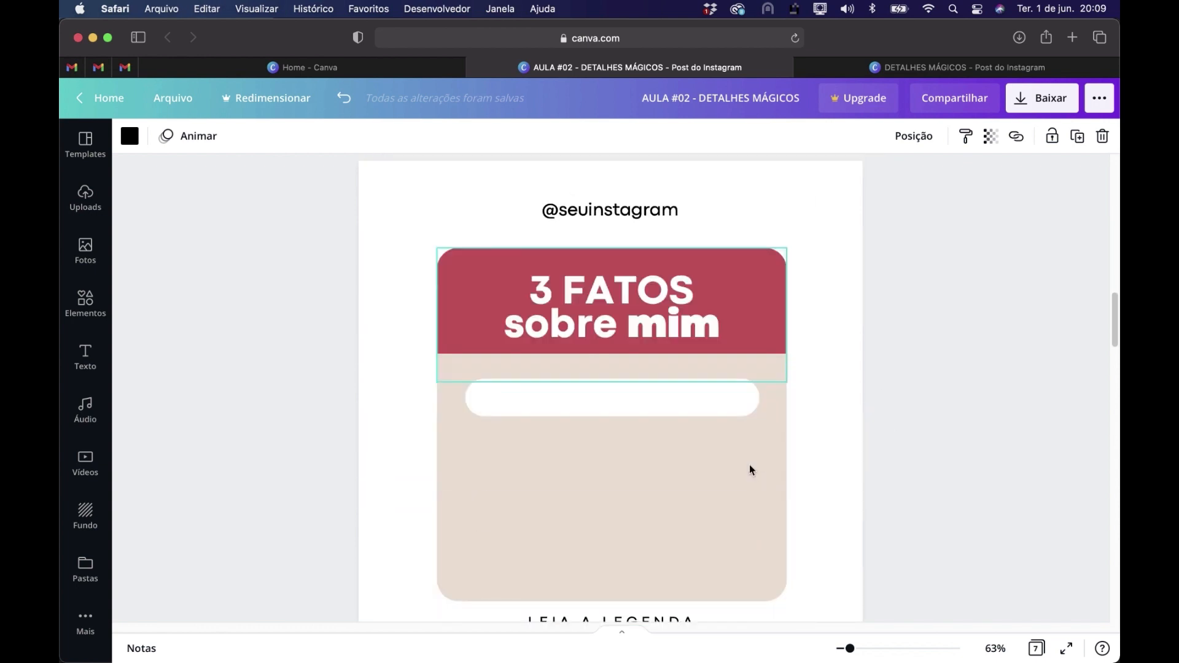
click(563, 468)
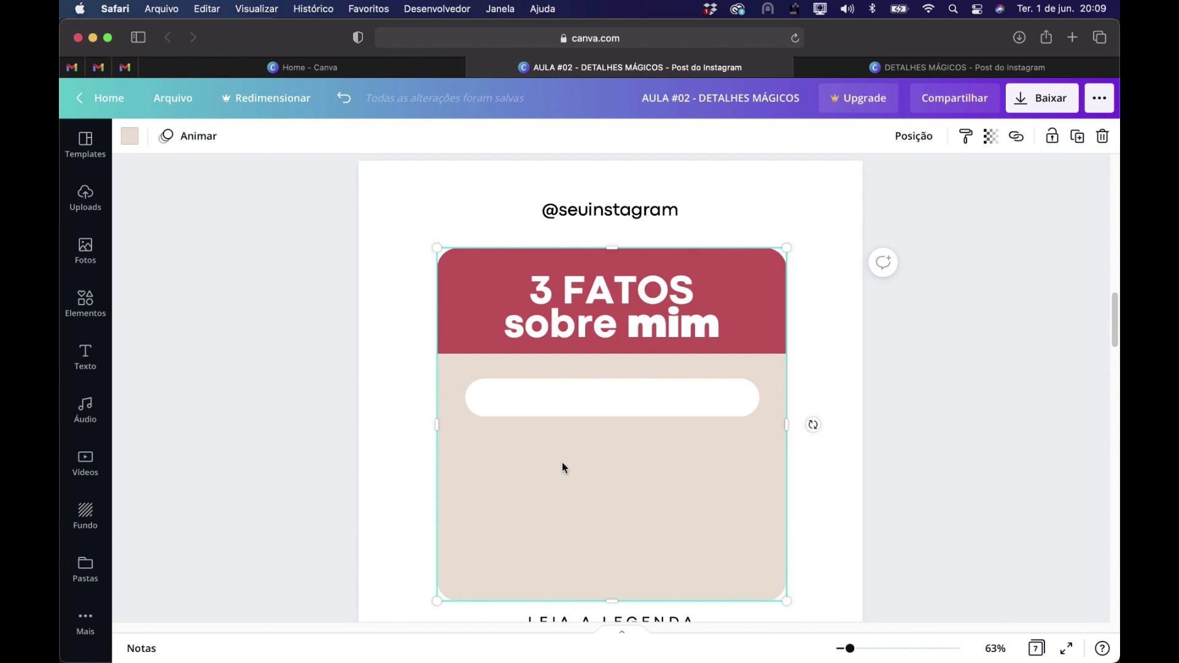
key(super+v)
drag(522, 522, 488, 399)
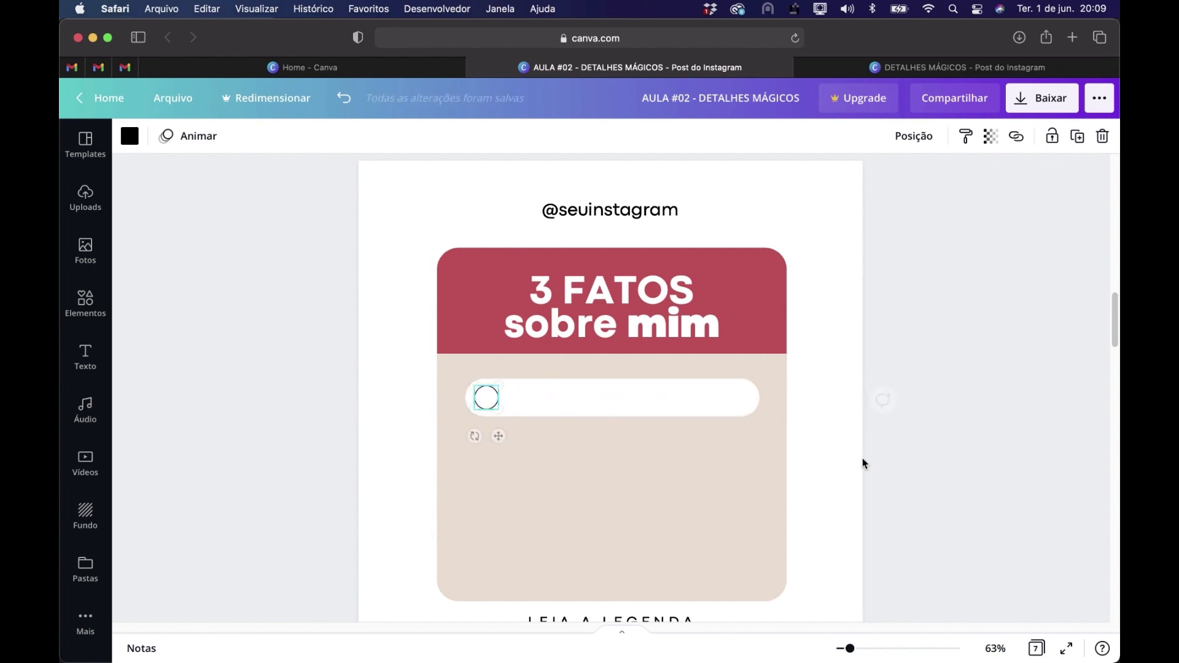
click(914, 503)
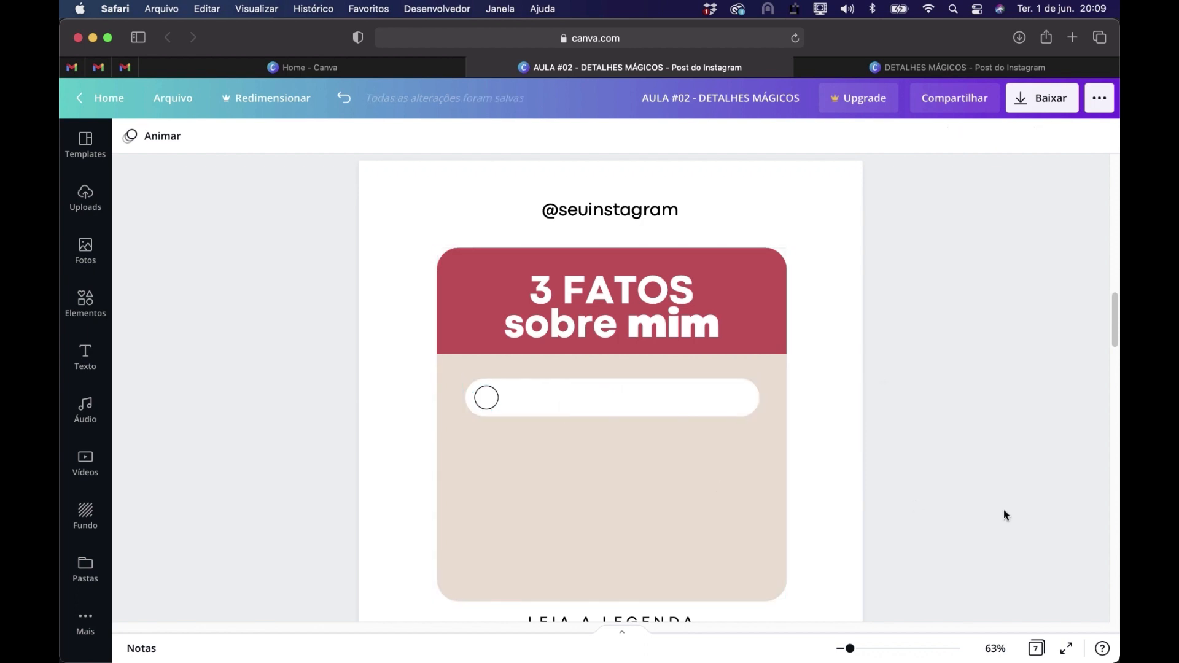
Recolor the circle outline on page 3 with the document's red
click(495, 405)
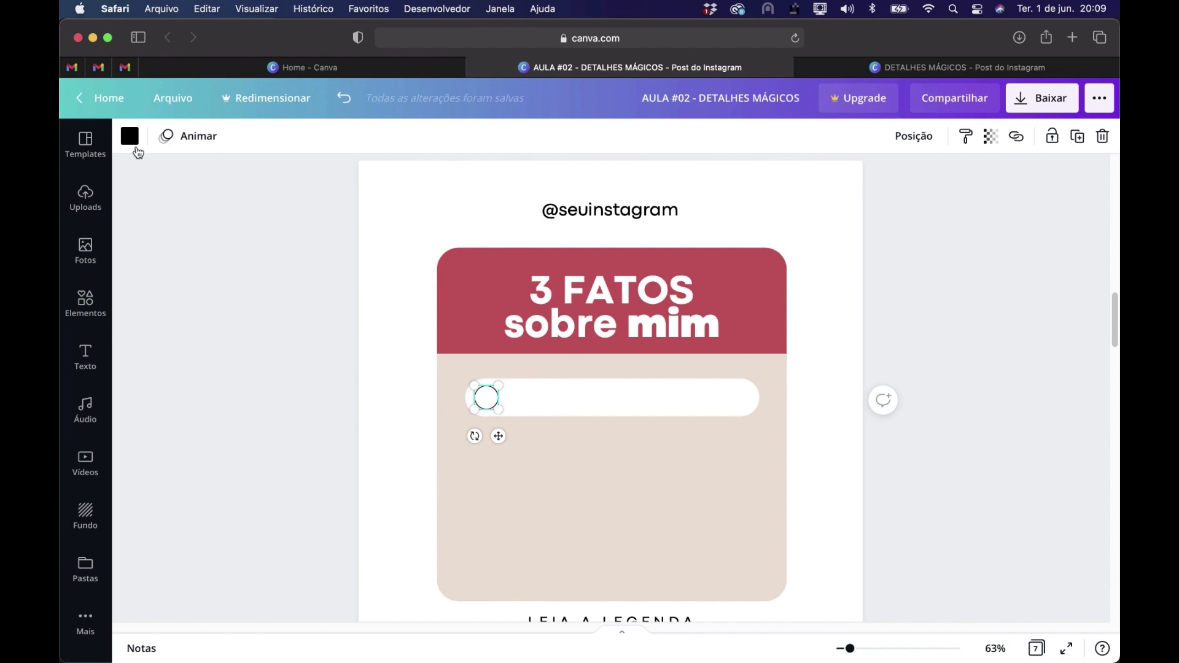
click(130, 139)
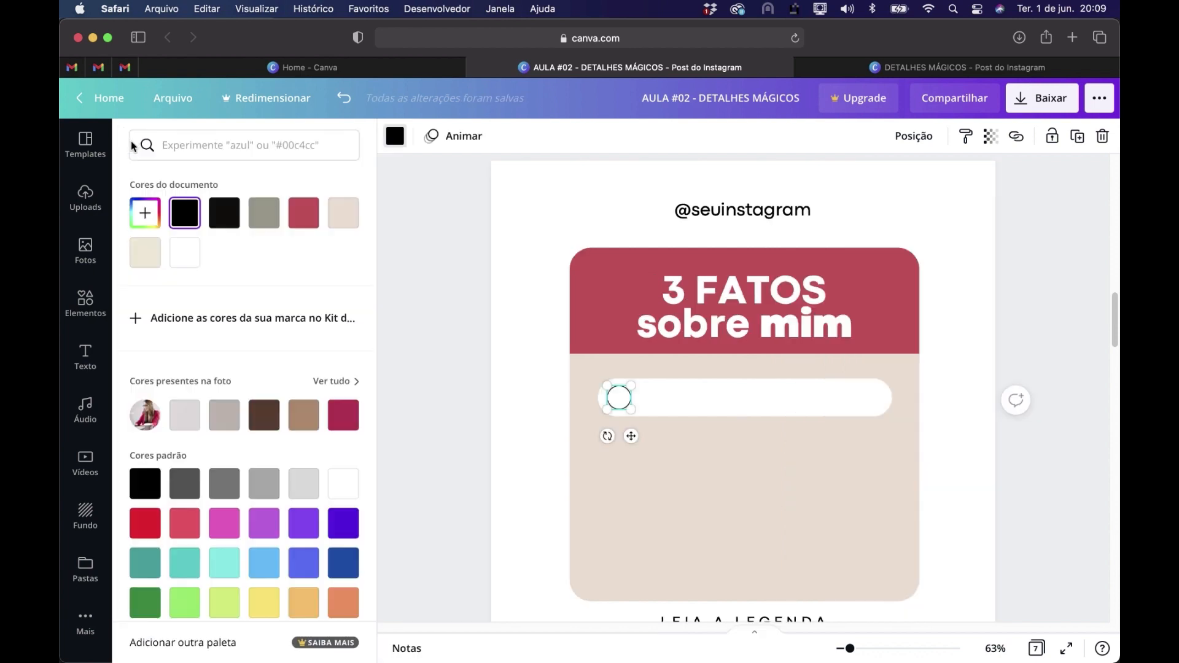
click(305, 215)
click(1028, 469)
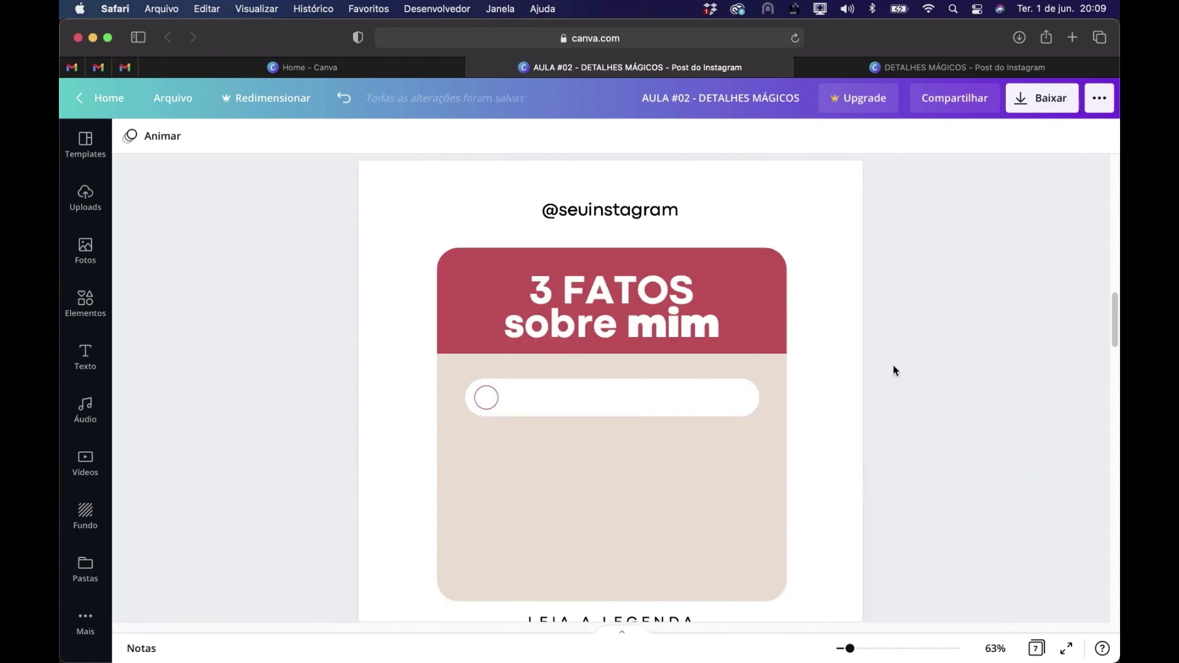
Move the letter A from page 2's first circle into the outlined circle on page 3
scroll(893, 365, down, 5)
scroll(893, 365, up, 1)
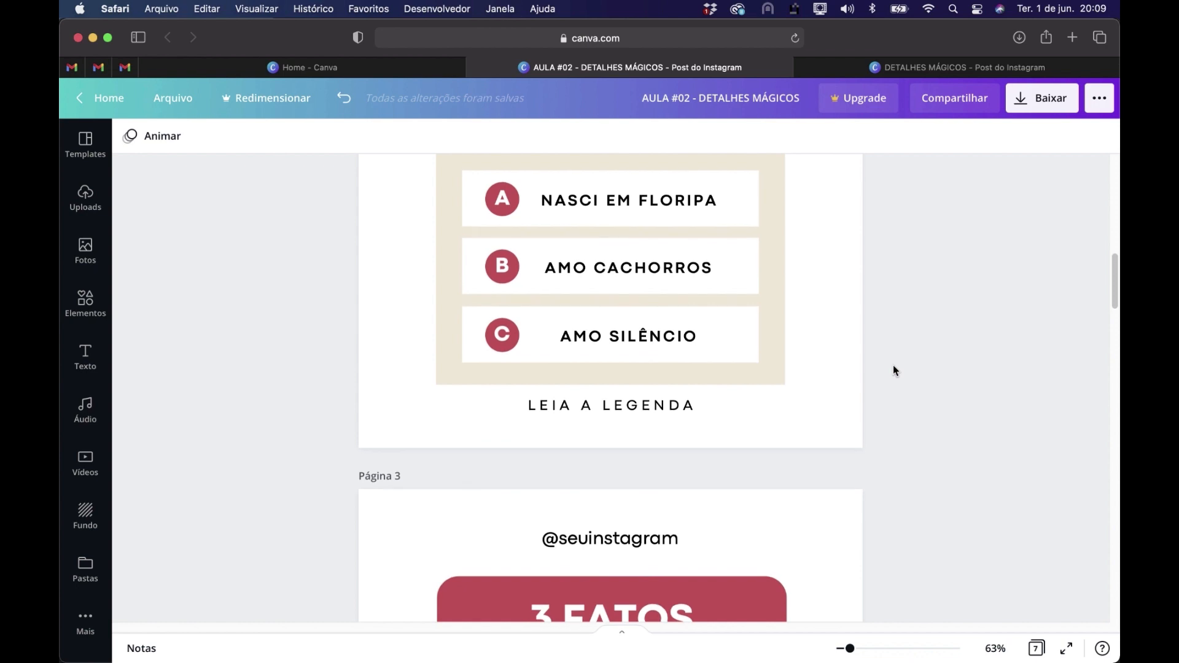
click(502, 199)
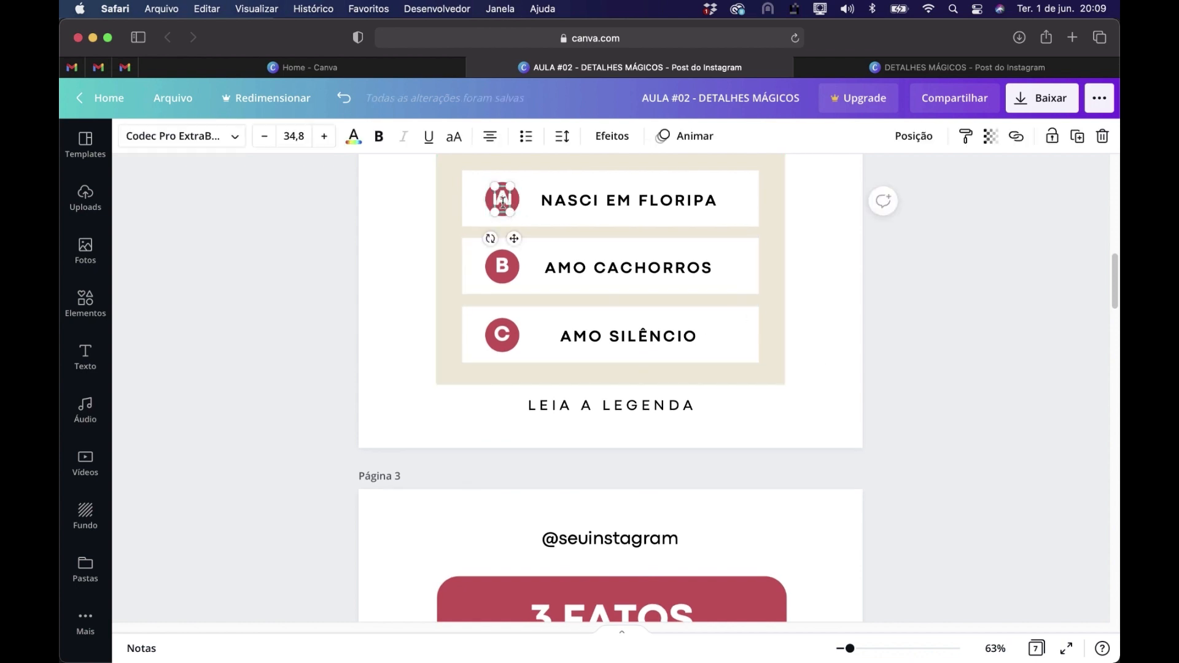
key(BackSpace)
scroll(541, 368, down, 8)
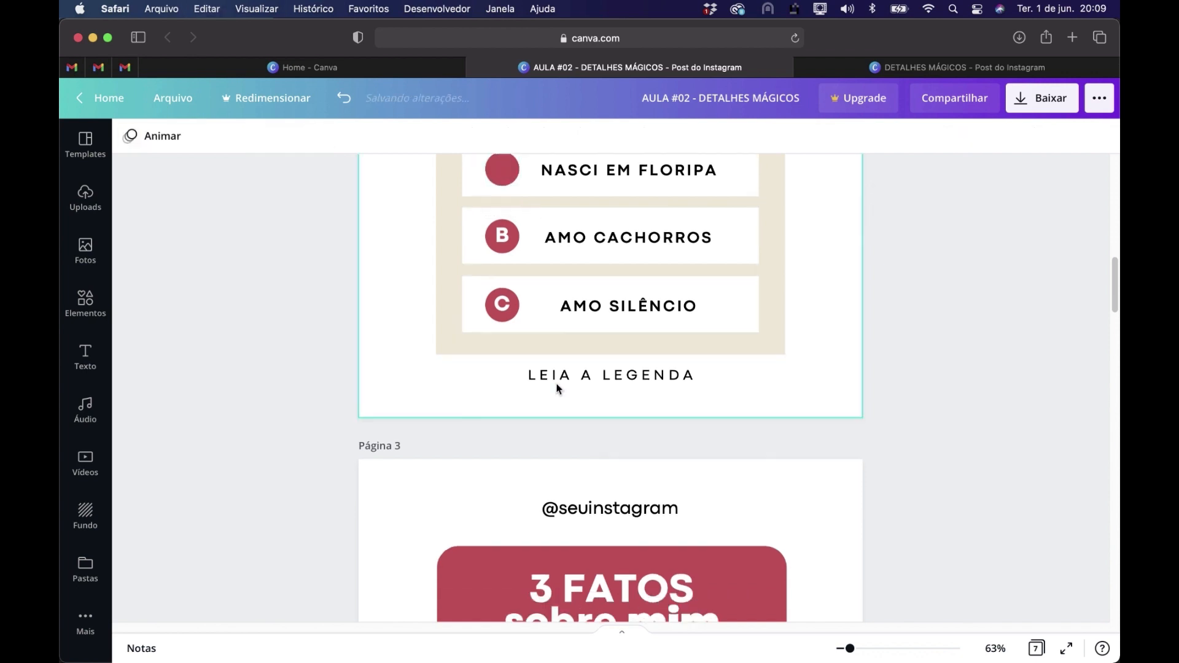
click(506, 287)
key(super+v)
drag(504, 234, 485, 219)
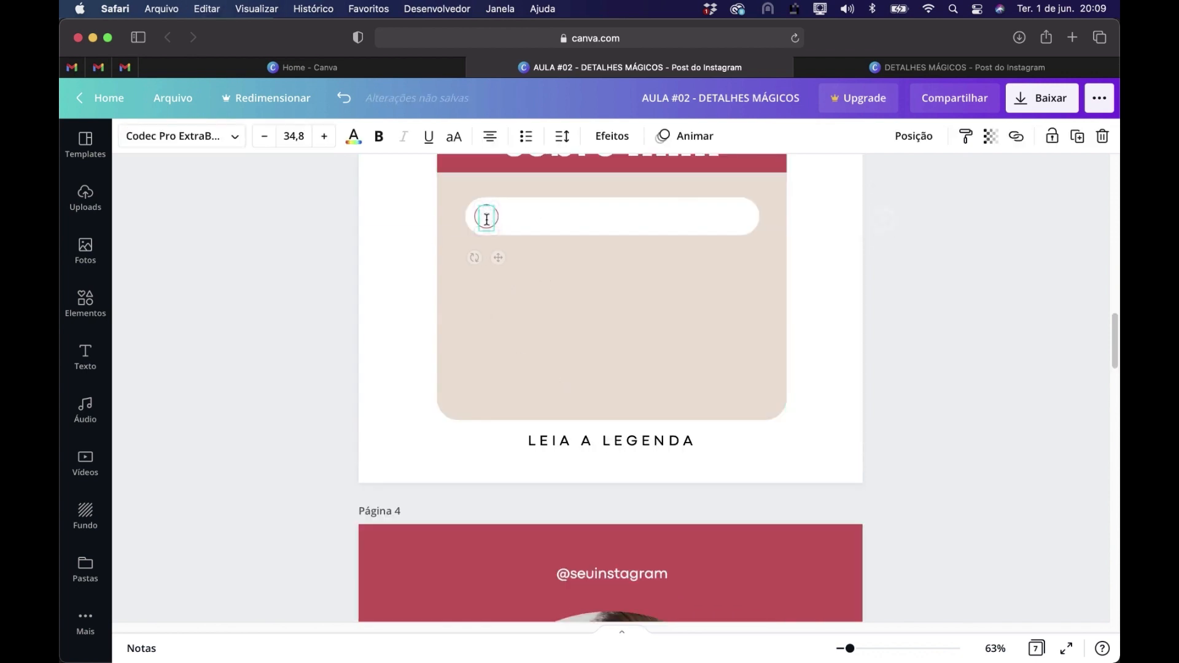
Color the letter A on page 3 with the same document red as the circle outline
click(353, 138)
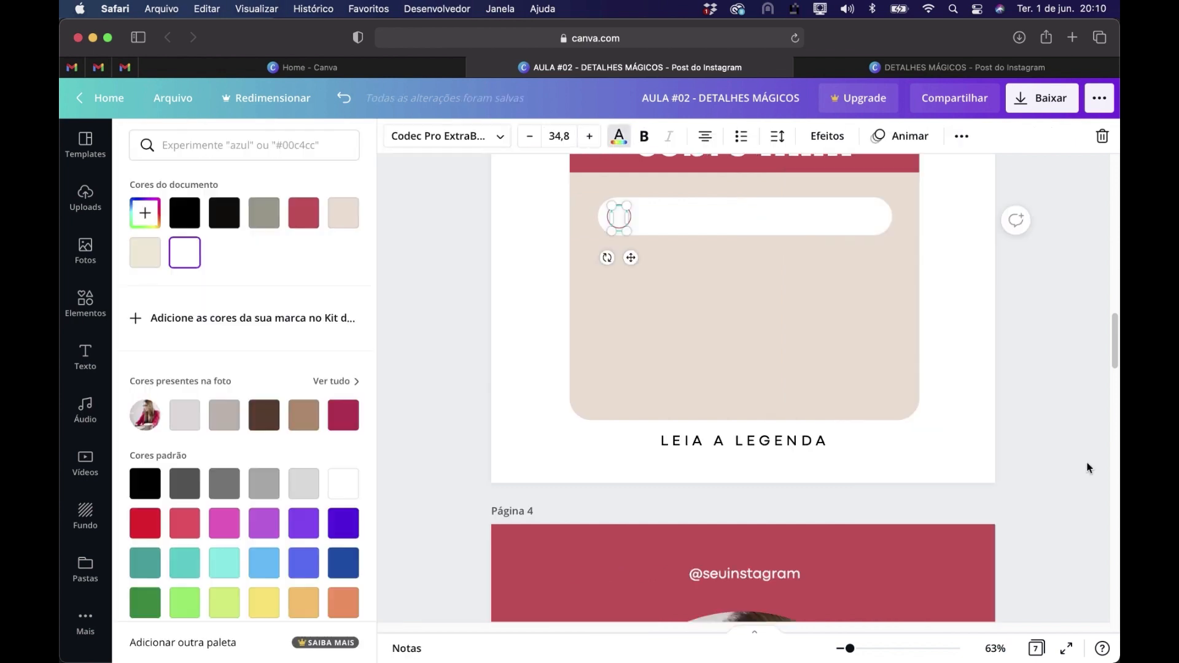
click(304, 218)
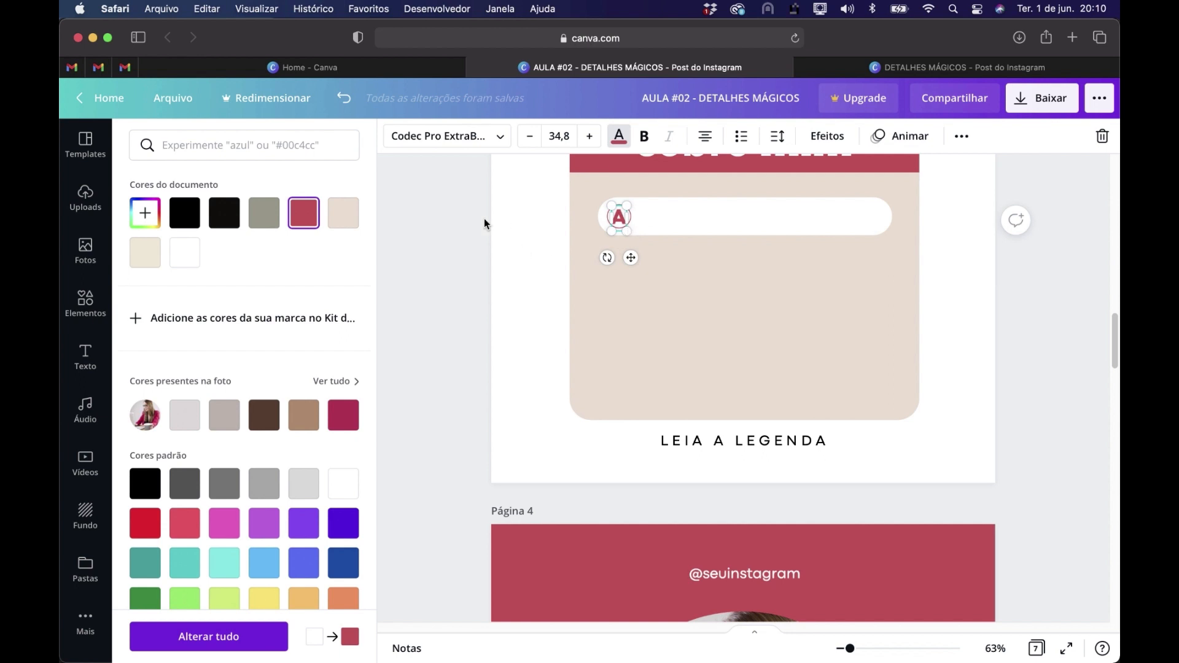
click(540, 224)
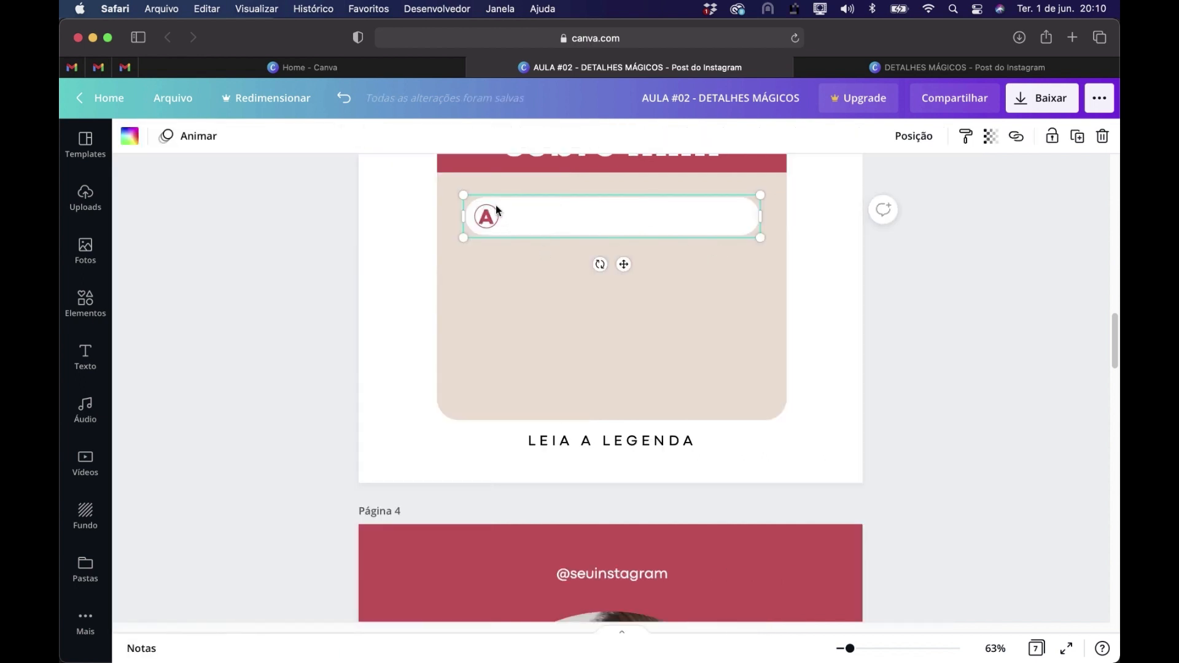
Shrink the letter A to size 26,8 and keep it centered inside its circle
scroll(495, 206, up, 5)
scroll(496, 206, up, 2)
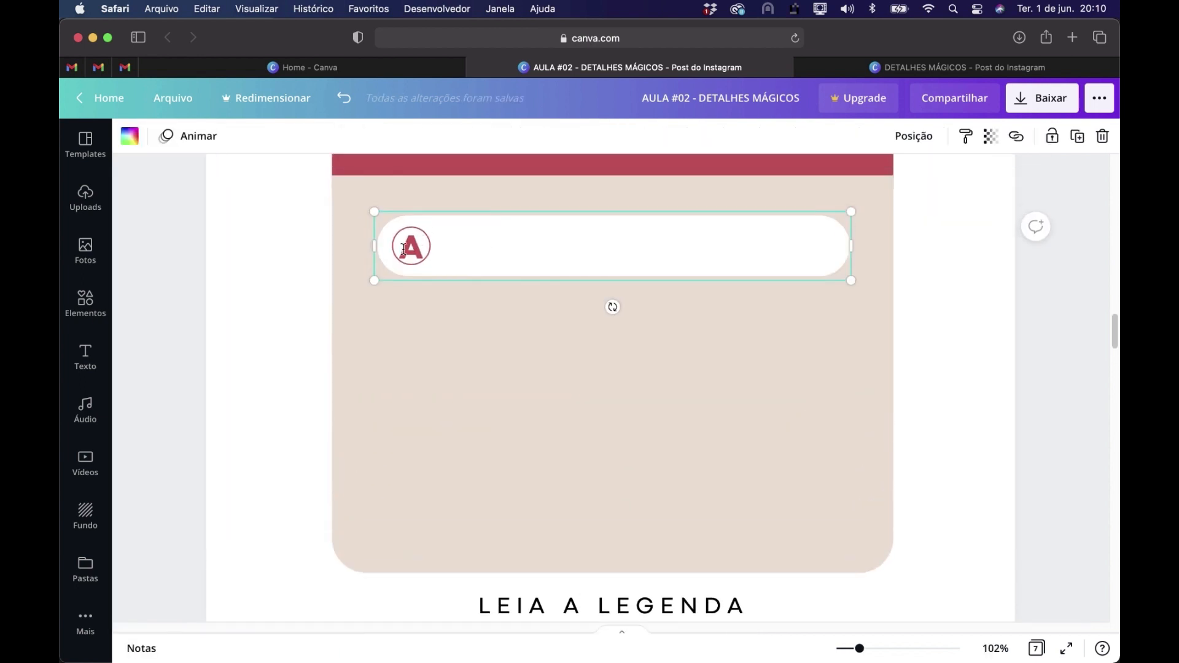
click(417, 243)
drag(425, 269, 420, 264)
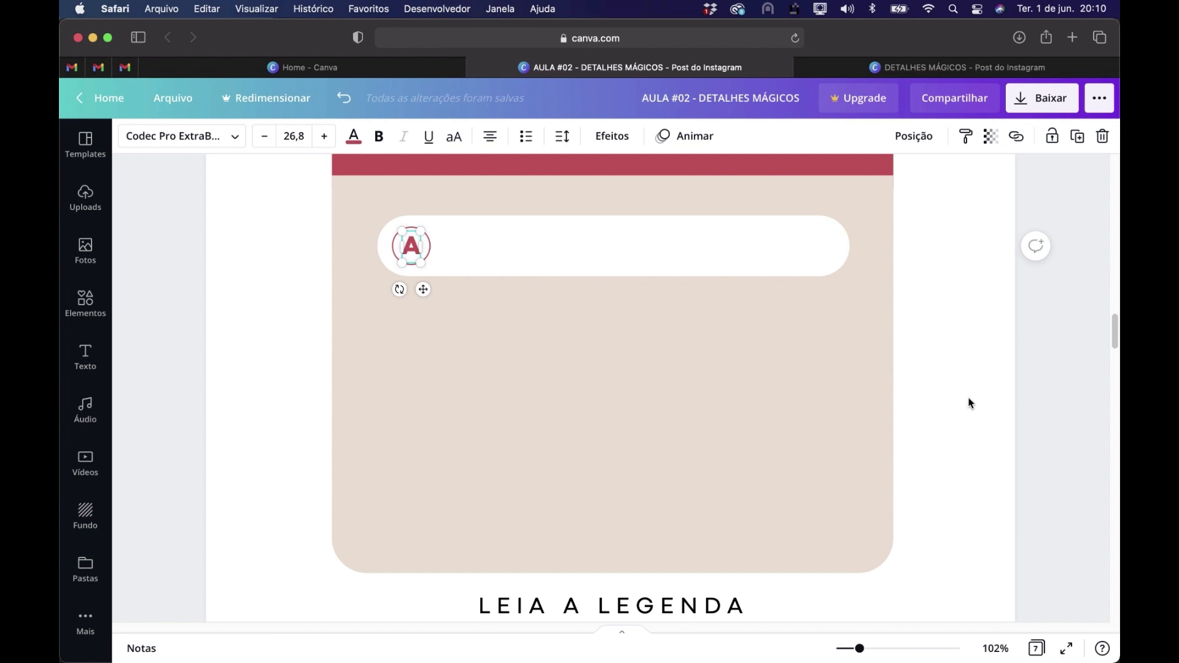
click(1007, 377)
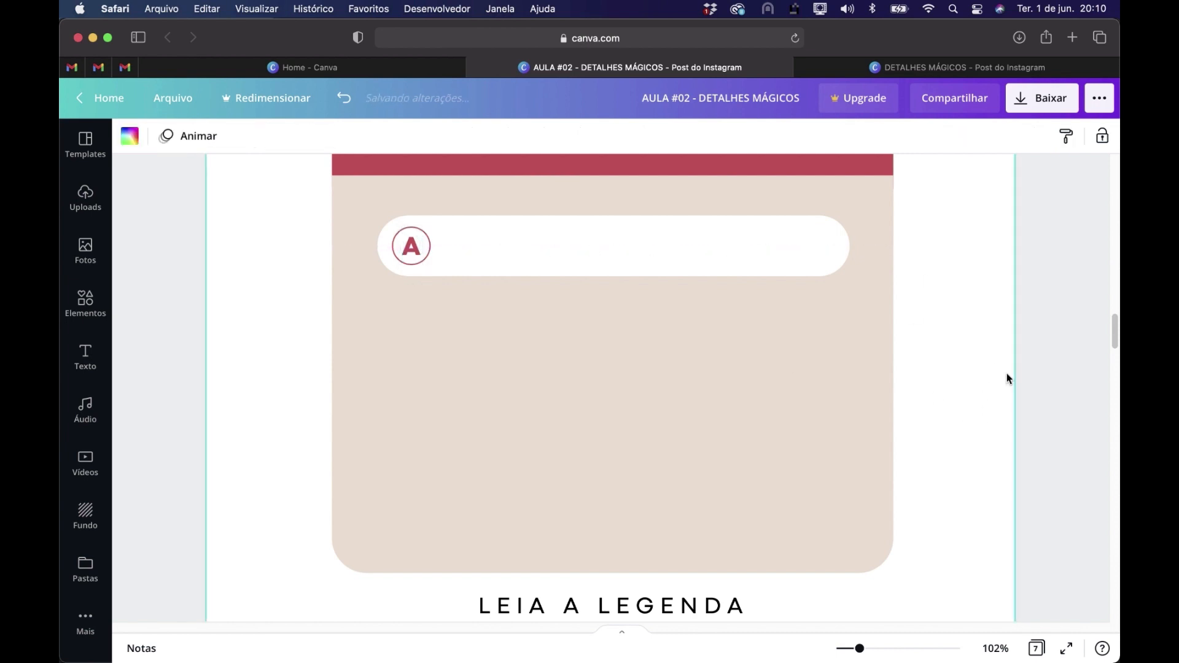
Copy the NASCI EM FLORIPA text from page 2 into the white bar on page 3, beside the letter A
scroll(989, 345, up, 5)
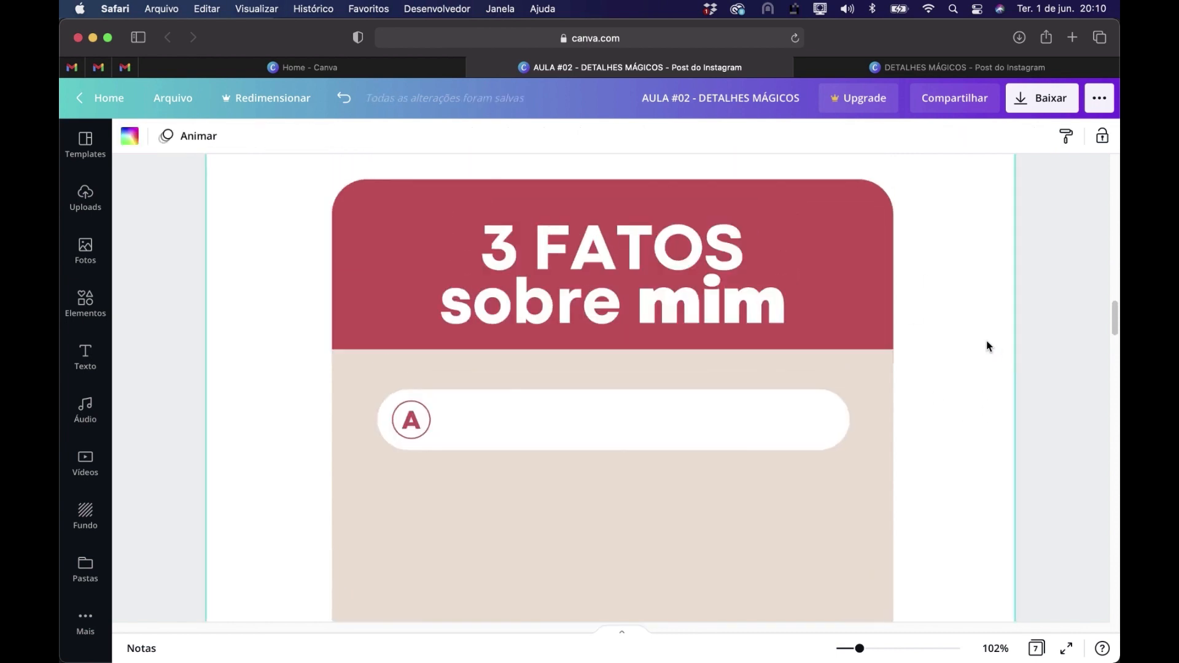
scroll(988, 346, up, 10)
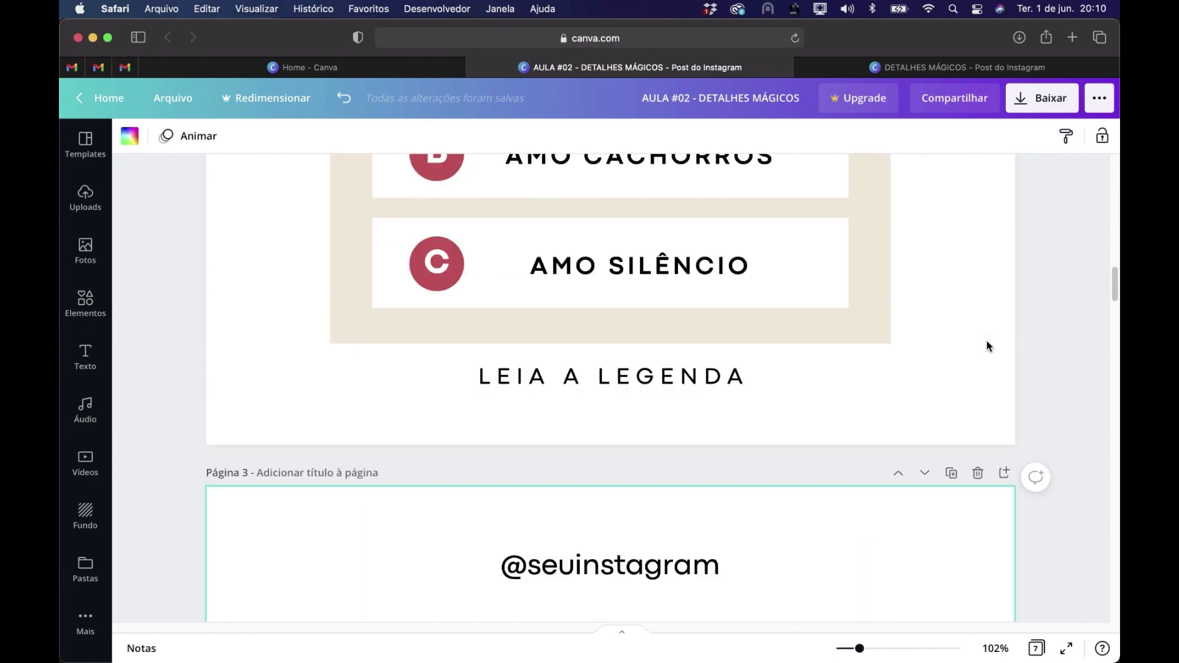
scroll(989, 346, up, 1)
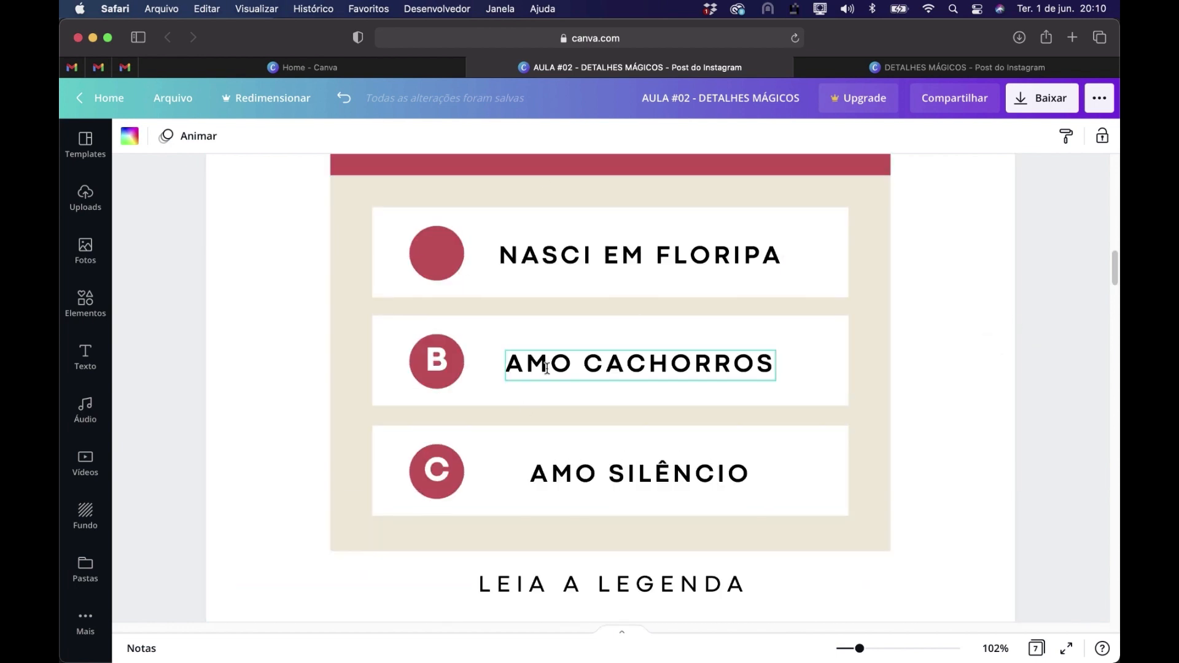
scroll(933, 339, down, 10)
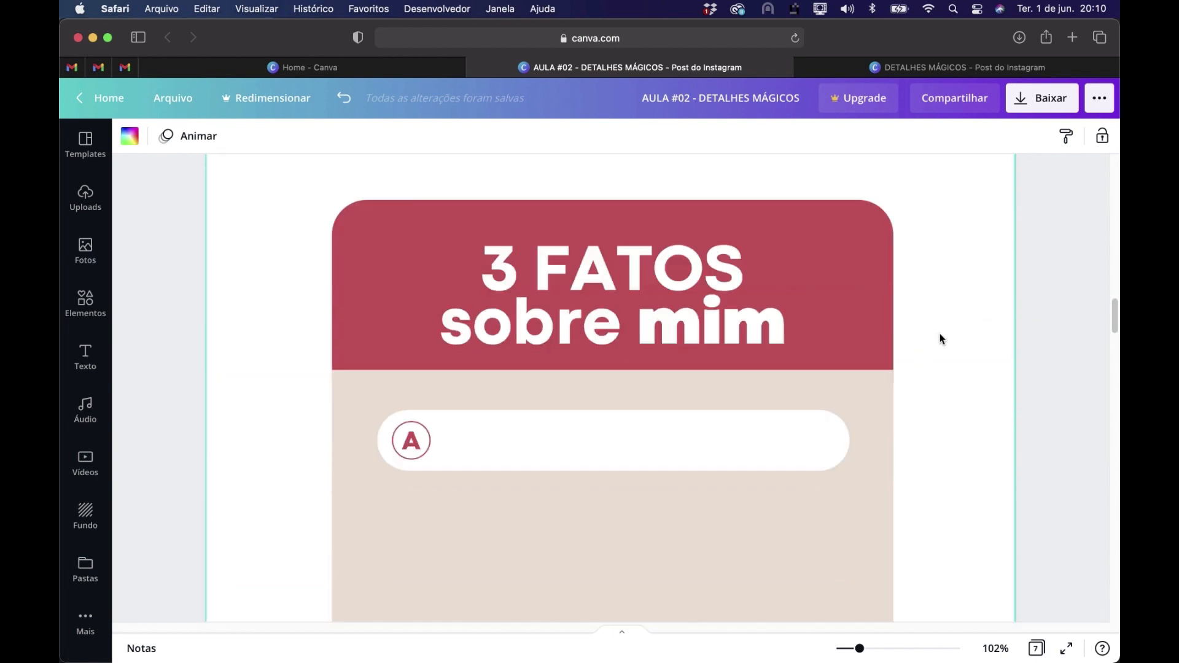
scroll(939, 338, down, 2)
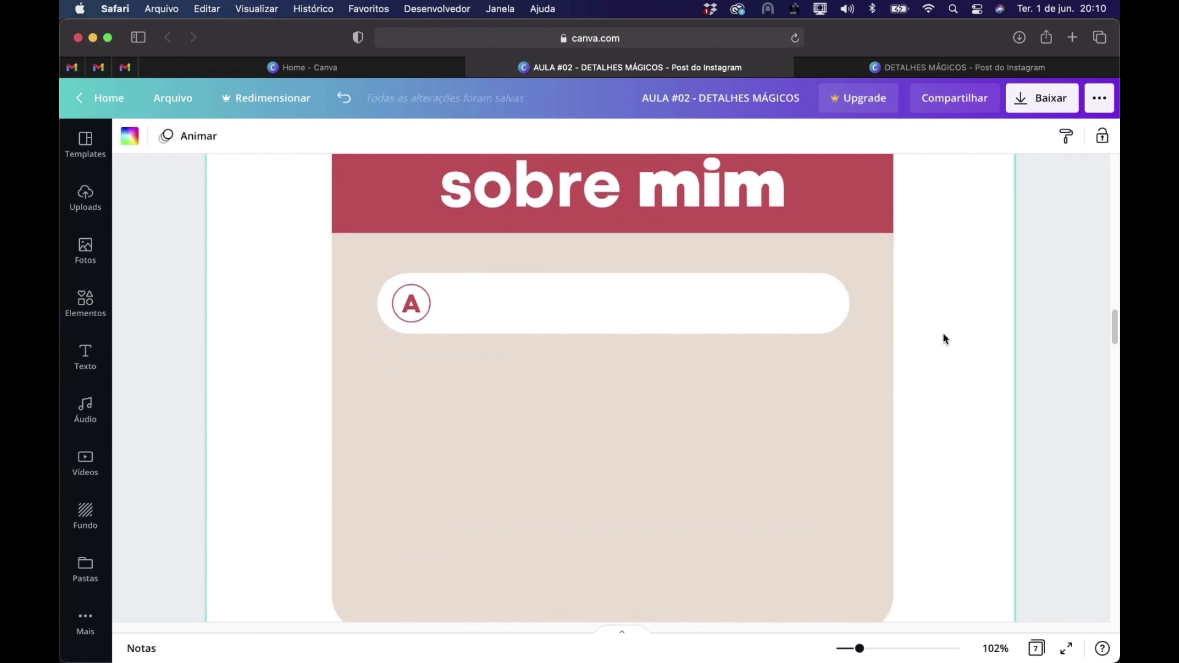
scroll(944, 339, up, 10)
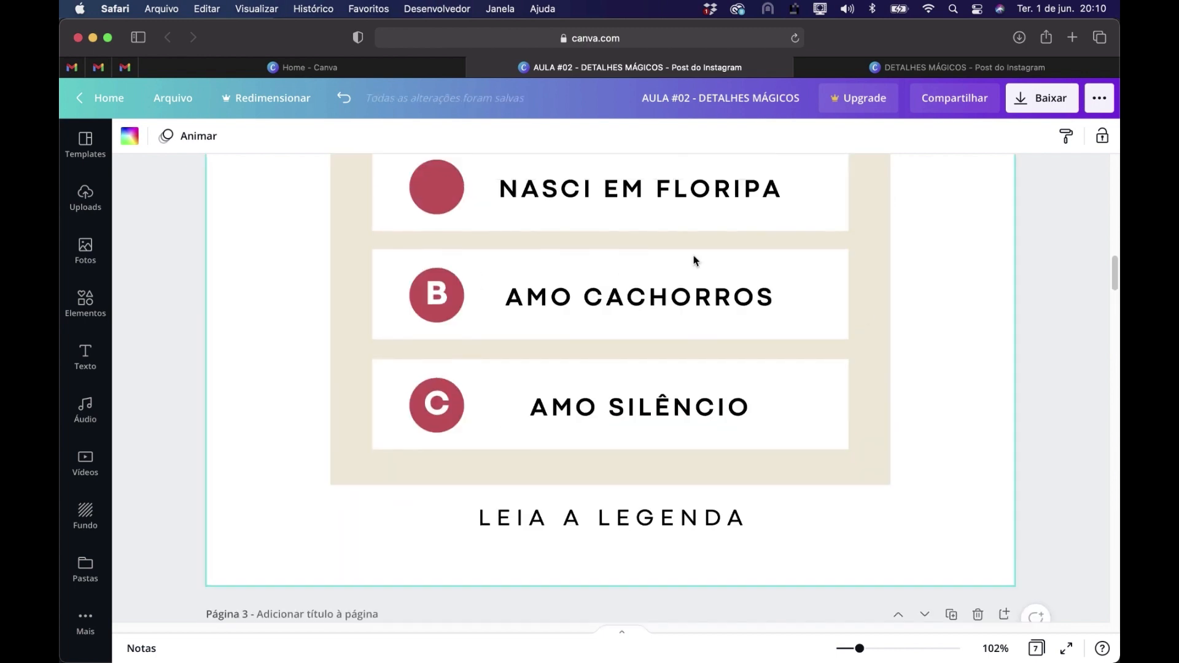
click(664, 200)
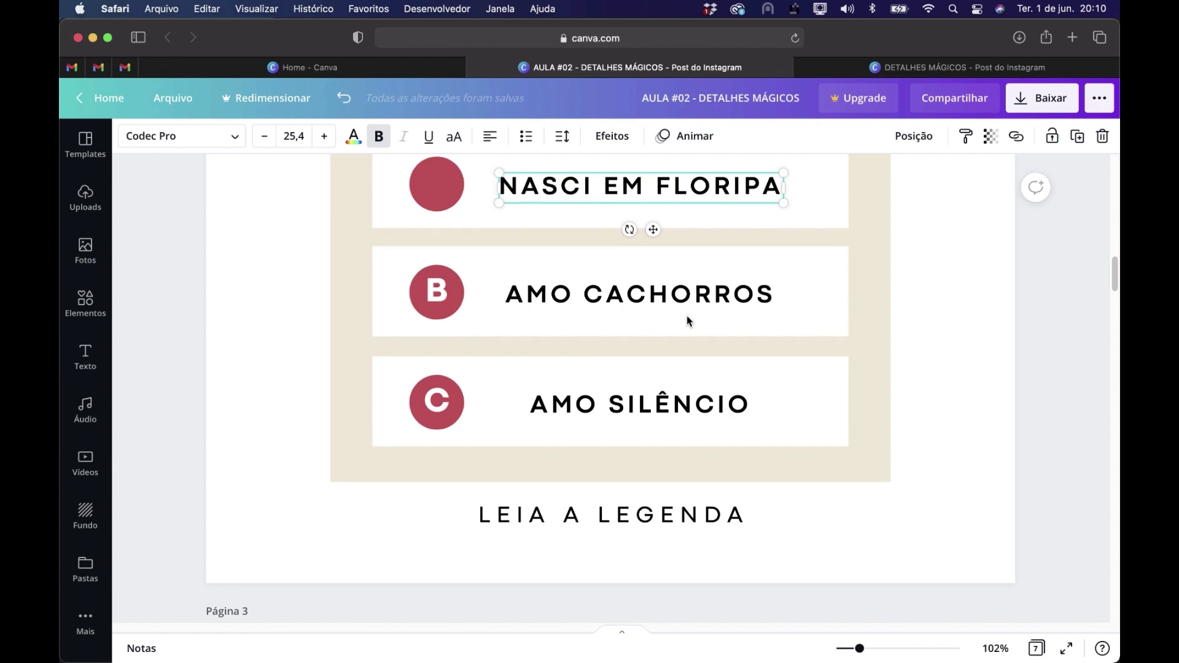
scroll(686, 315, down, 10)
click(572, 408)
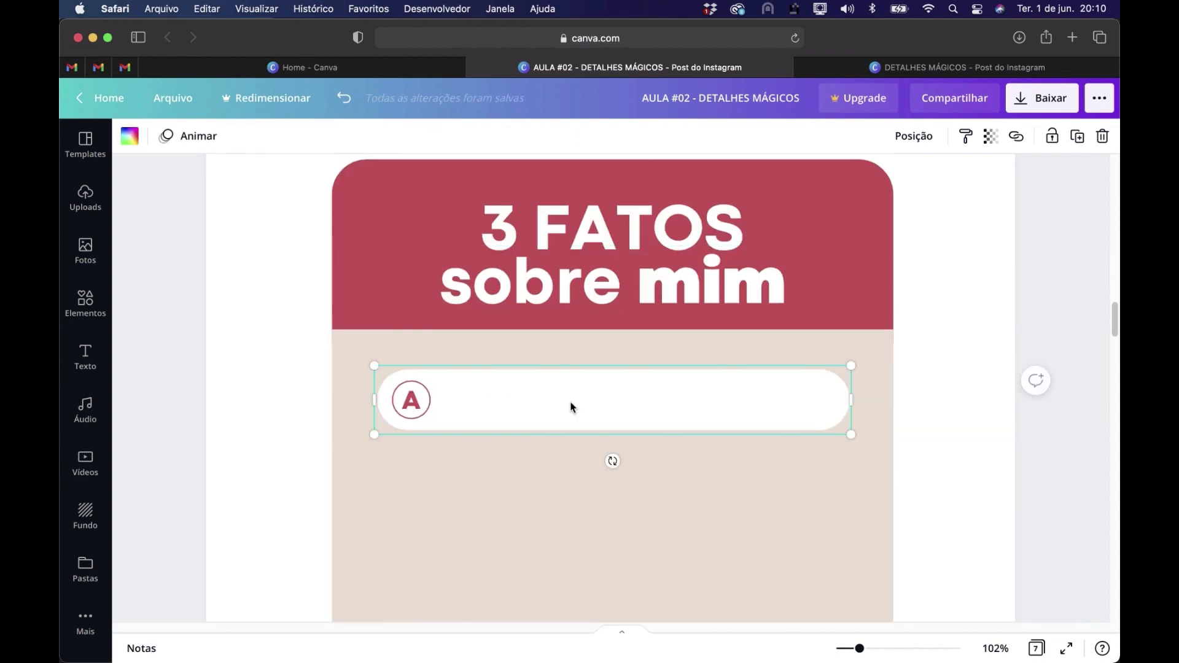
key(super+v)
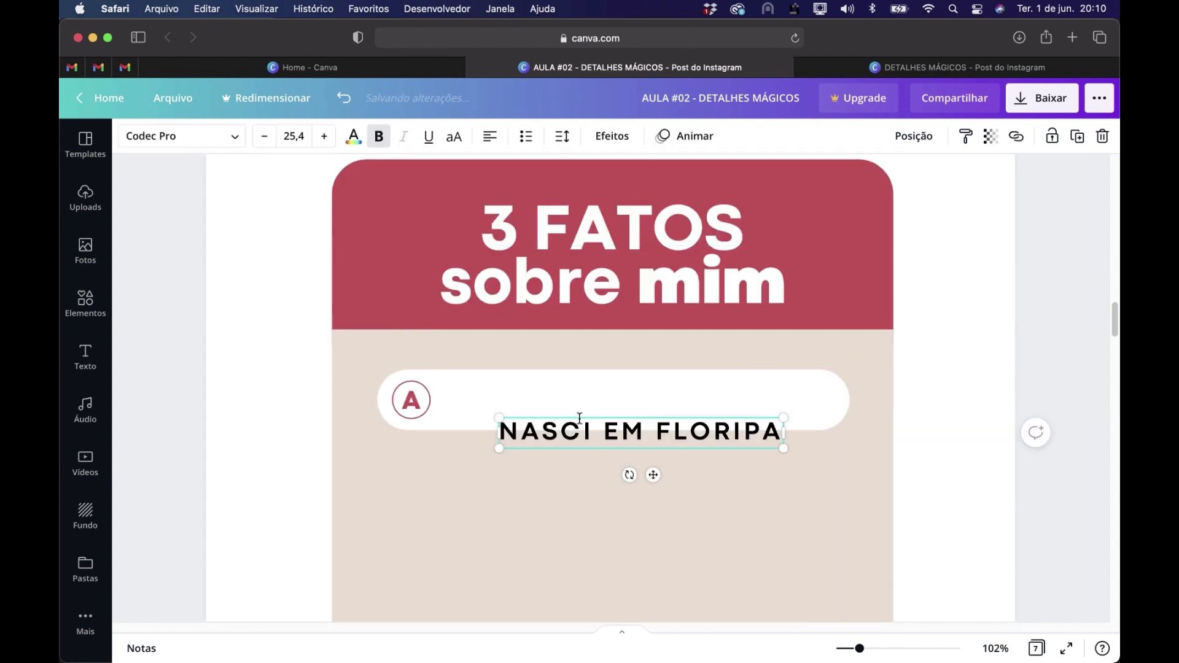
drag(599, 432, 575, 400)
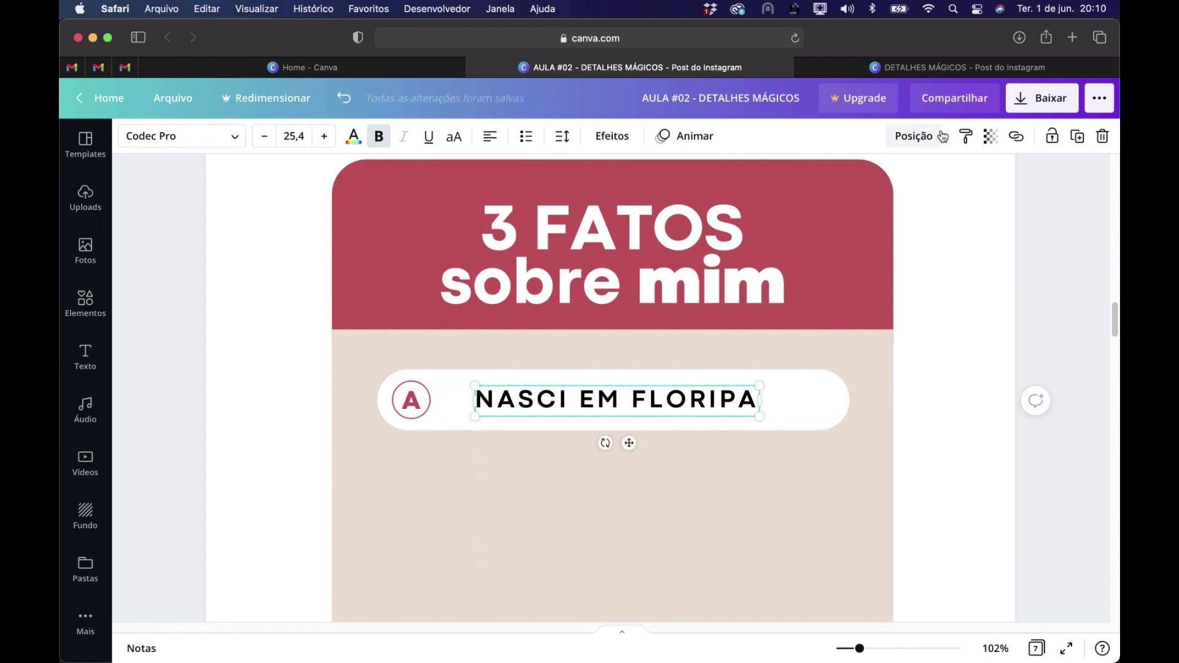
Center the NASCI EM FLORIPA text horizontally on page 3 and align its center with the "sobre mim" title line
click(914, 136)
click(832, 301)
click(1004, 488)
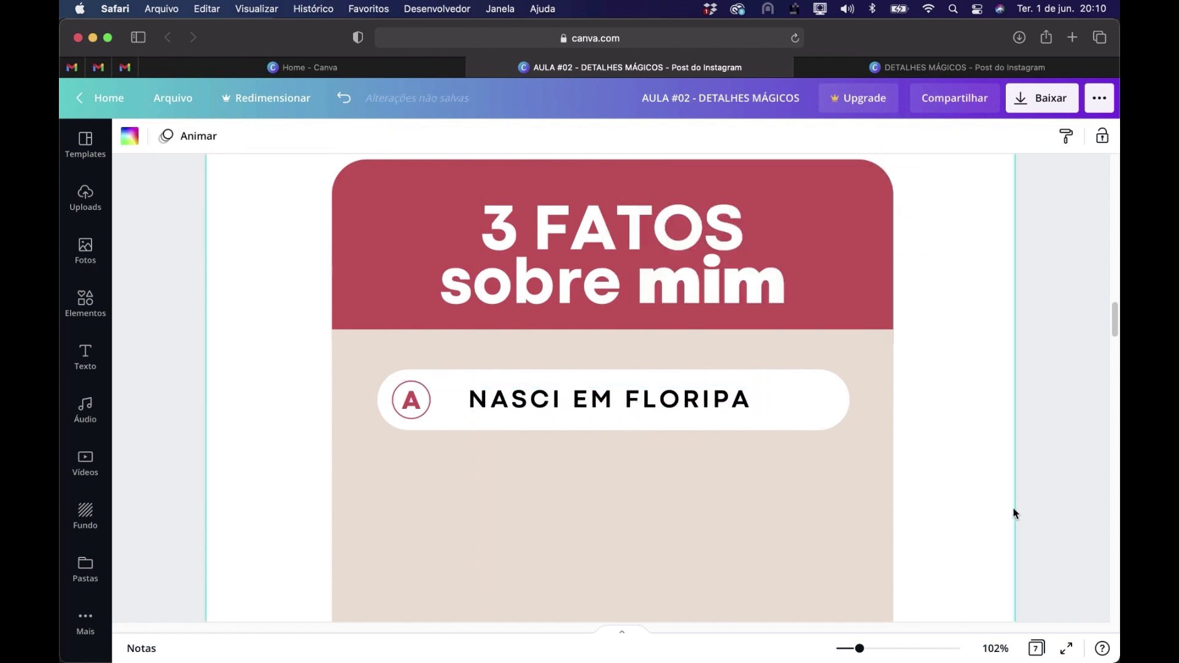
click(663, 400)
shift+click(722, 255)
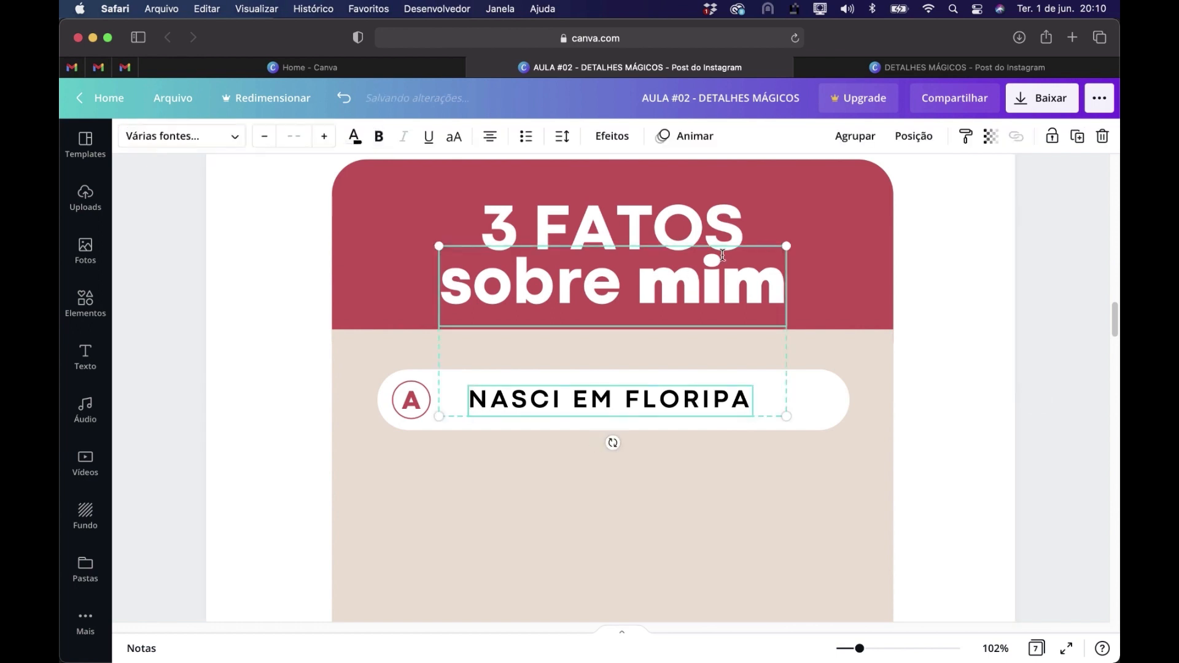
click(913, 135)
click(829, 311)
click(950, 432)
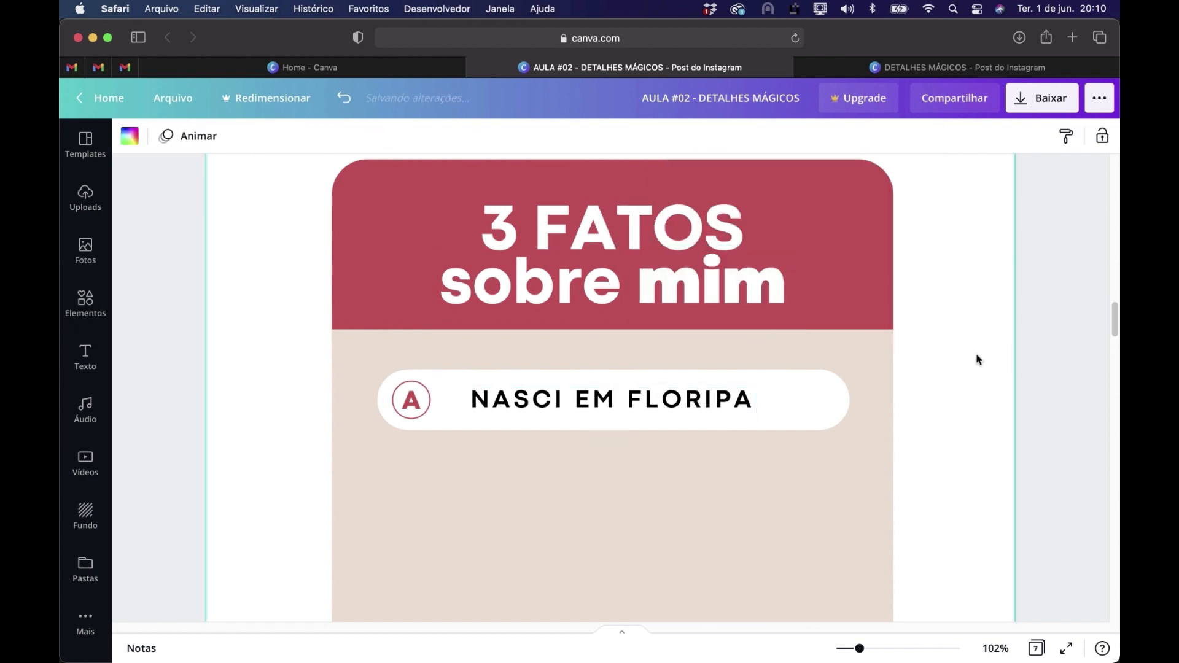
Duplicate the complete NASCI EM FLORIPA answer row twice below the original on page 3, spacing the rows evenly 45 apart
scroll(979, 359, down, 3)
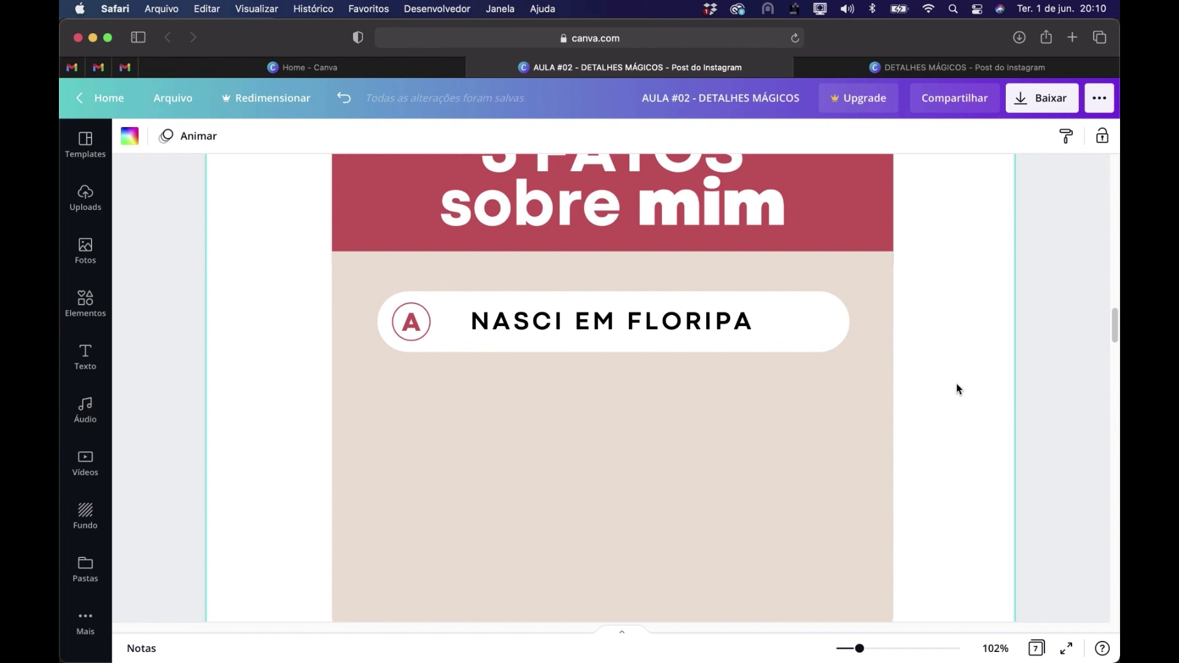
drag(959, 387, 370, 280)
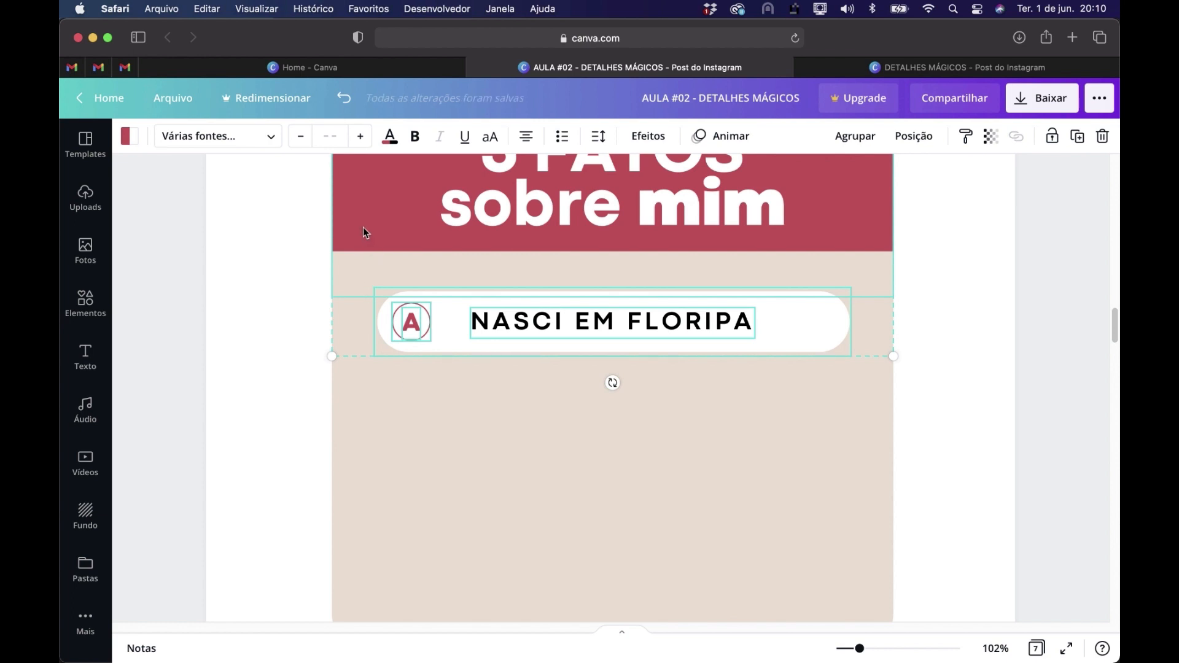
drag(541, 332, 536, 430)
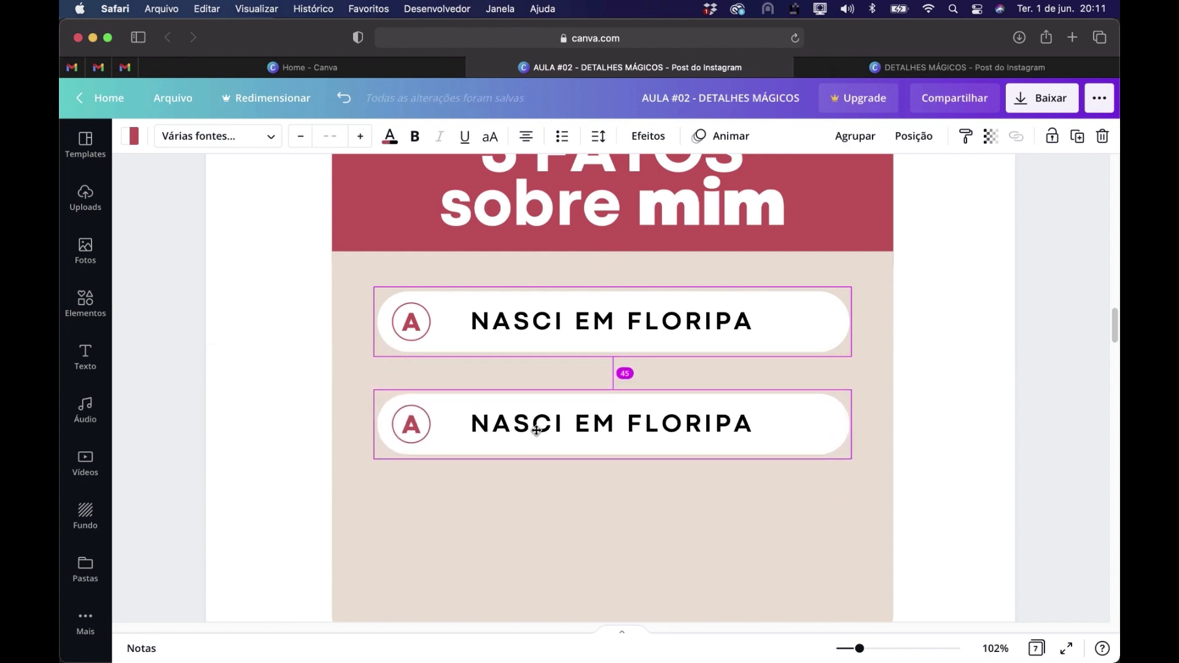
drag(536, 430, 537, 430)
scroll(539, 429, down, 3)
drag(505, 316, 509, 408)
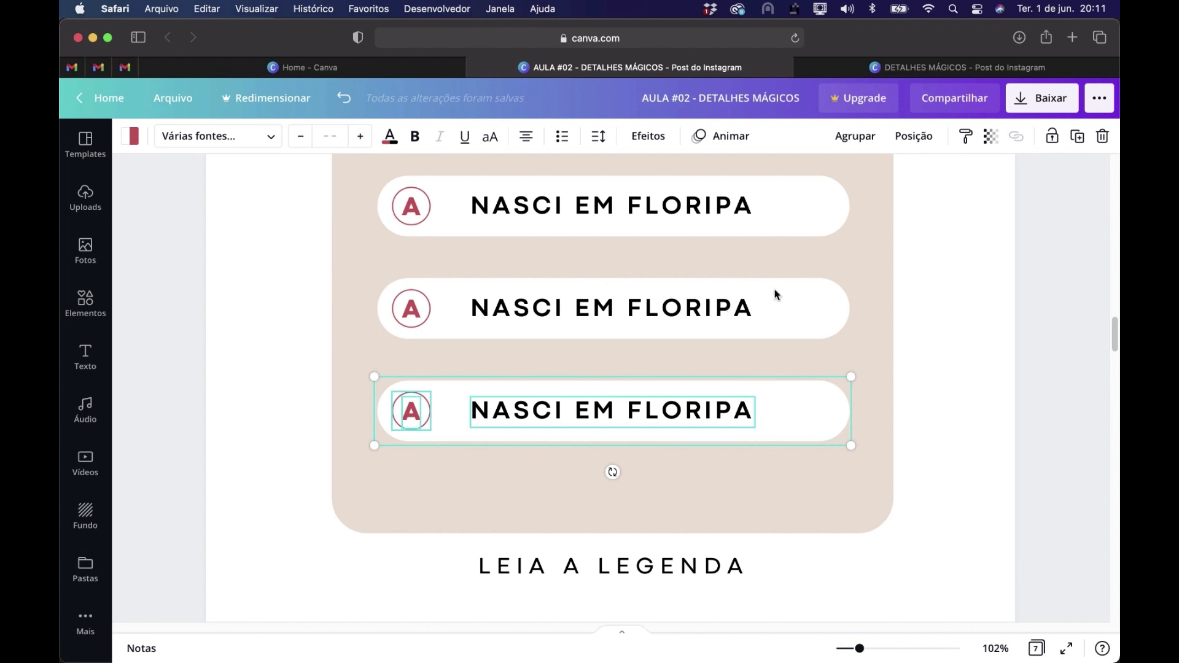
click(918, 412)
Change the circle letters of the second and third answer rows on page 3 to B and C
scroll(958, 393, up, 2)
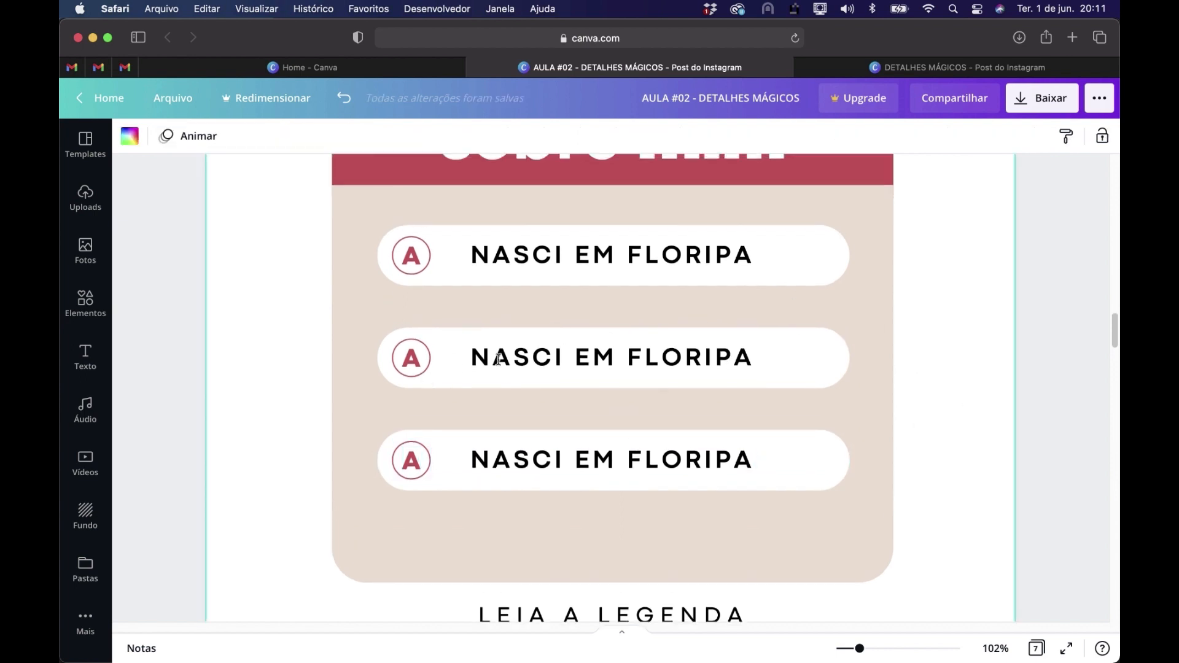
drag(410, 360, 409, 359)
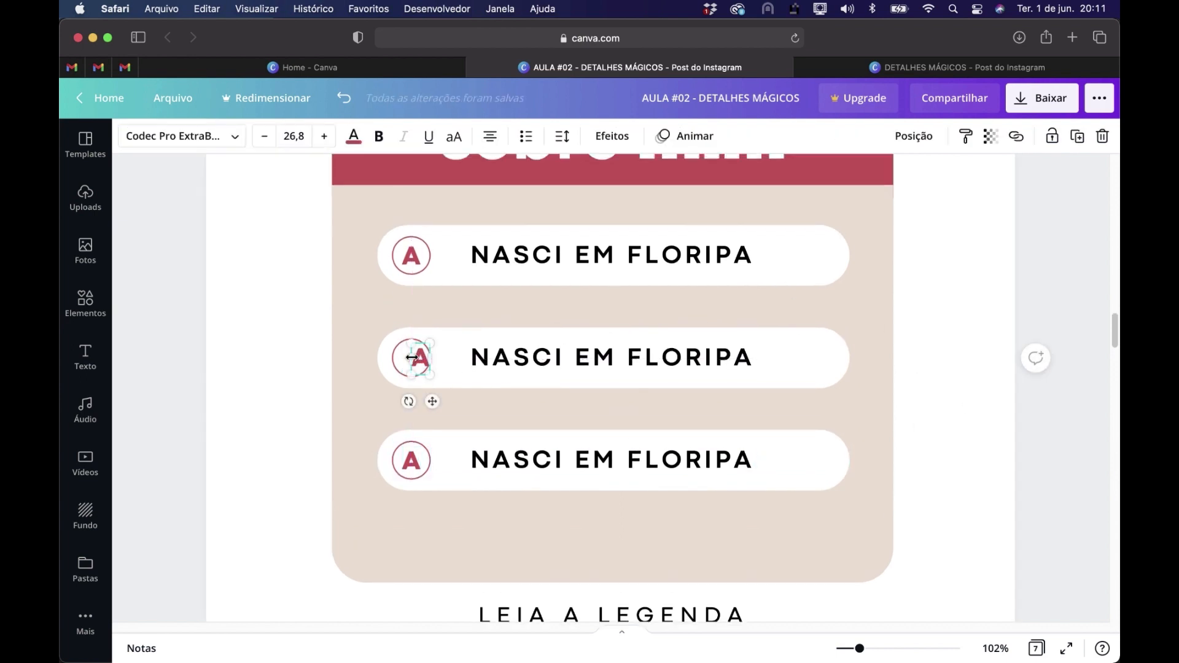
text(B)
click(418, 458)
text(C)
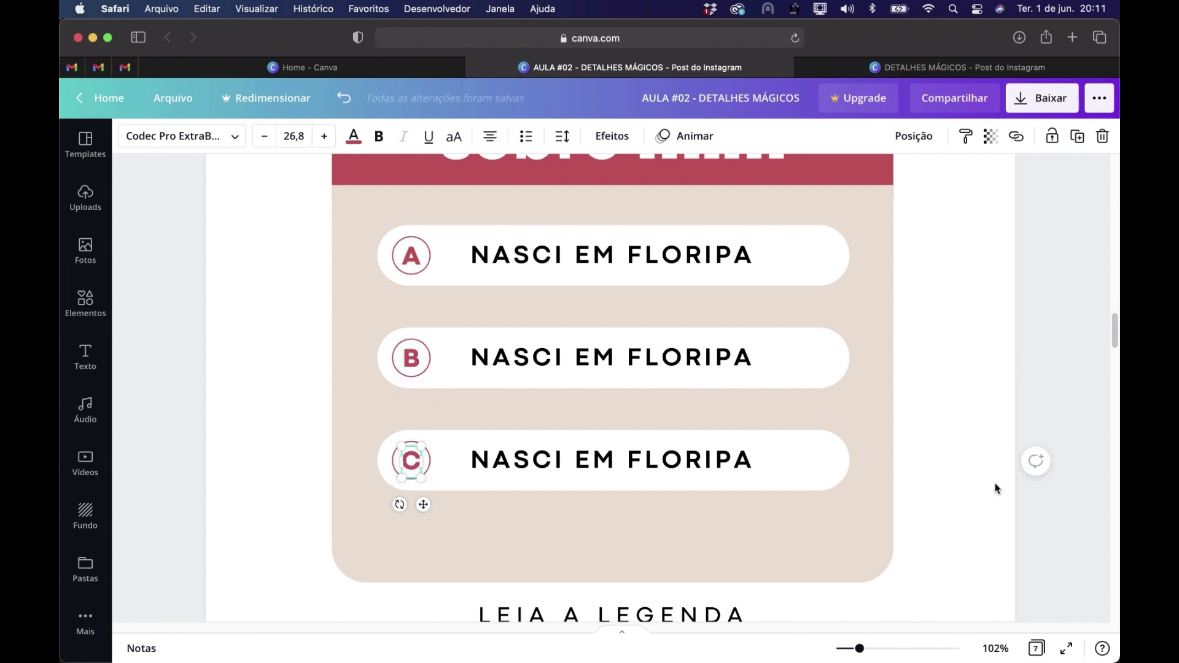
click(995, 489)
Compare the answer rows on page 3 with the finished rows on page 2
scroll(717, 341, down, 10)
scroll(717, 342, up, 5)
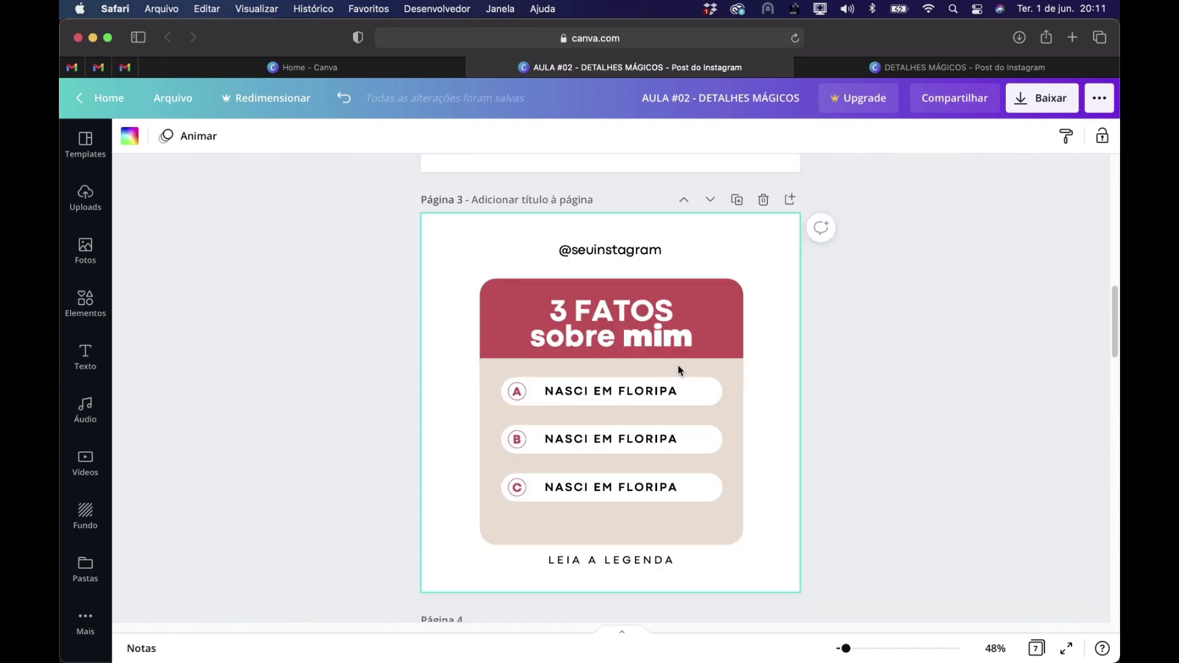
scroll(679, 369, up, 1)
scroll(850, 365, up, 5)
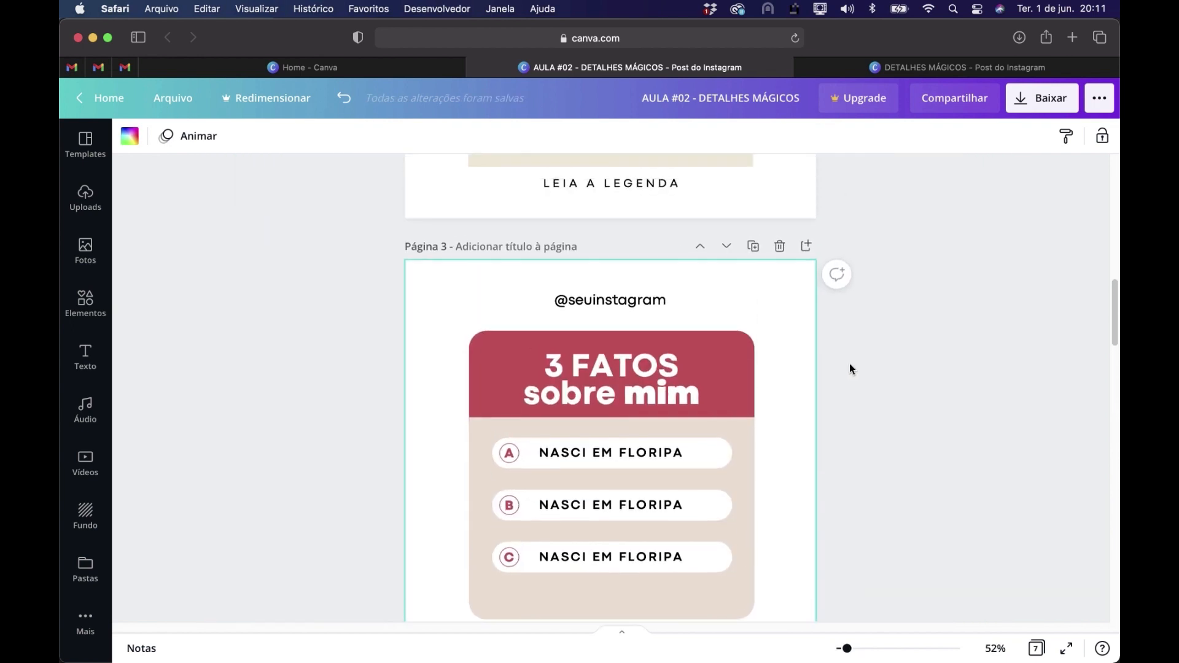
scroll(849, 369, up, 1)
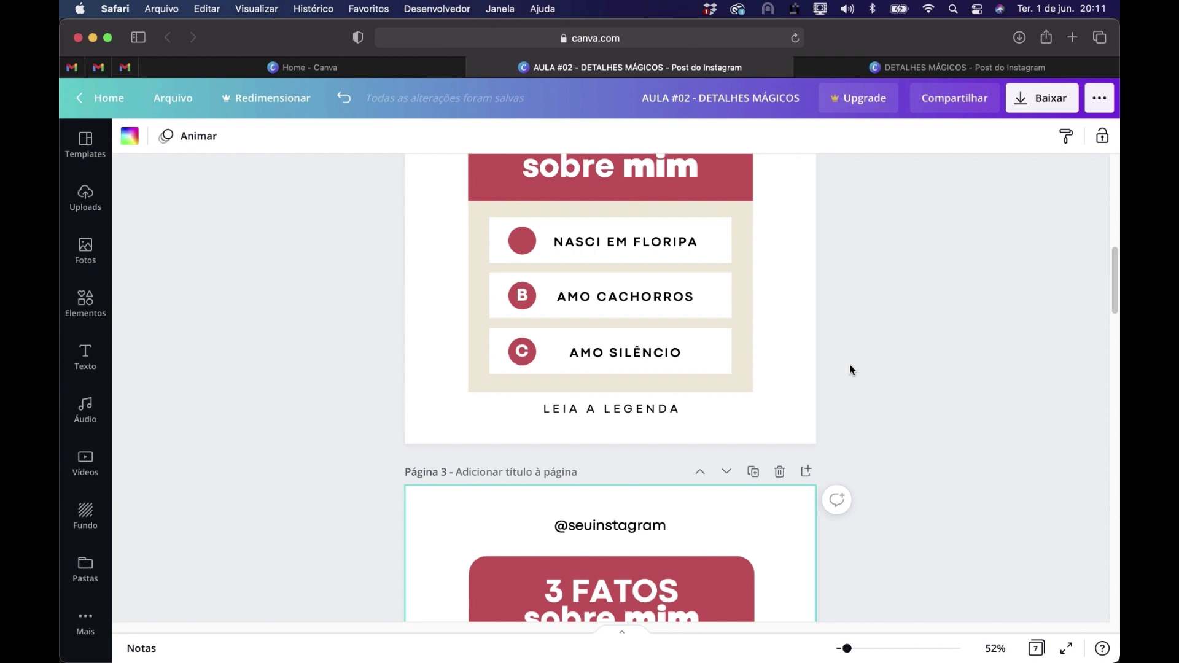
scroll(850, 368, down, 5)
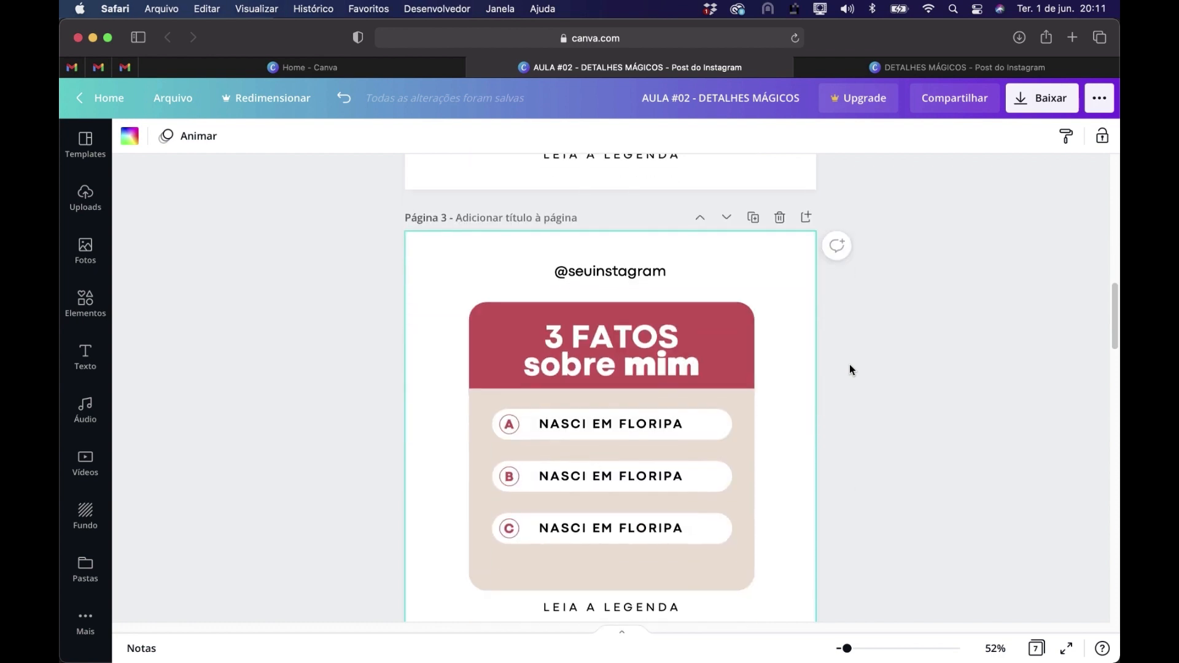
scroll(850, 366, down, 1)
click(897, 521)
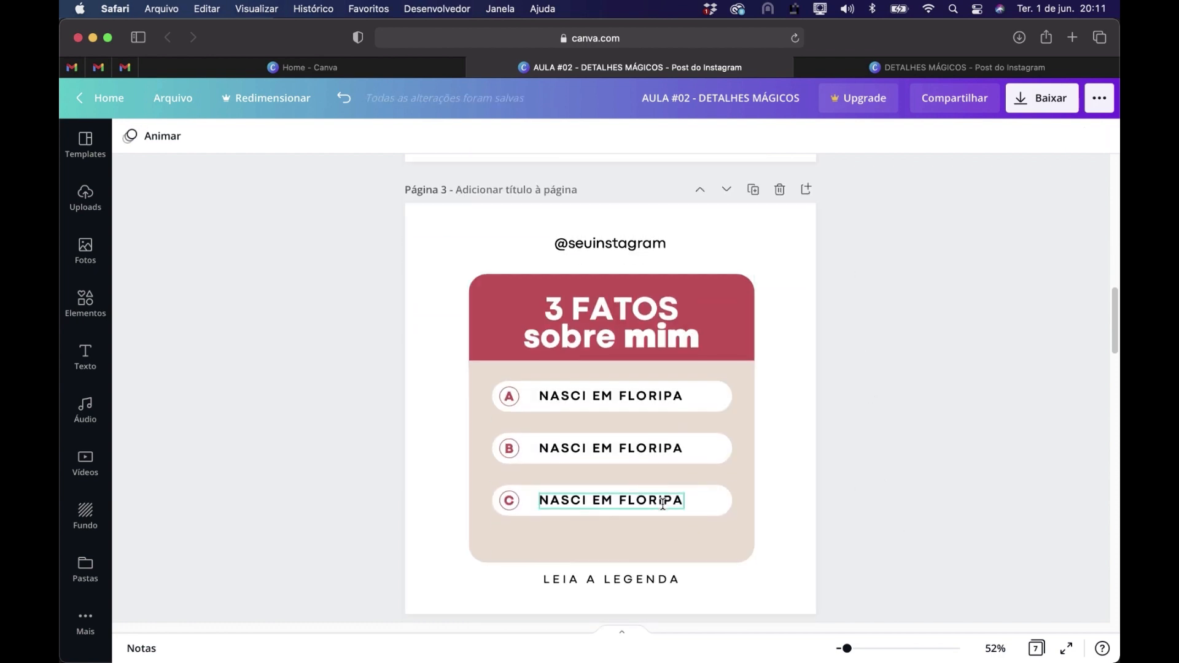
Replace row B's text on page 3 with the AMO CACHORROS text copied from page 2, placed inside the white bar
scroll(555, 451, up, 5)
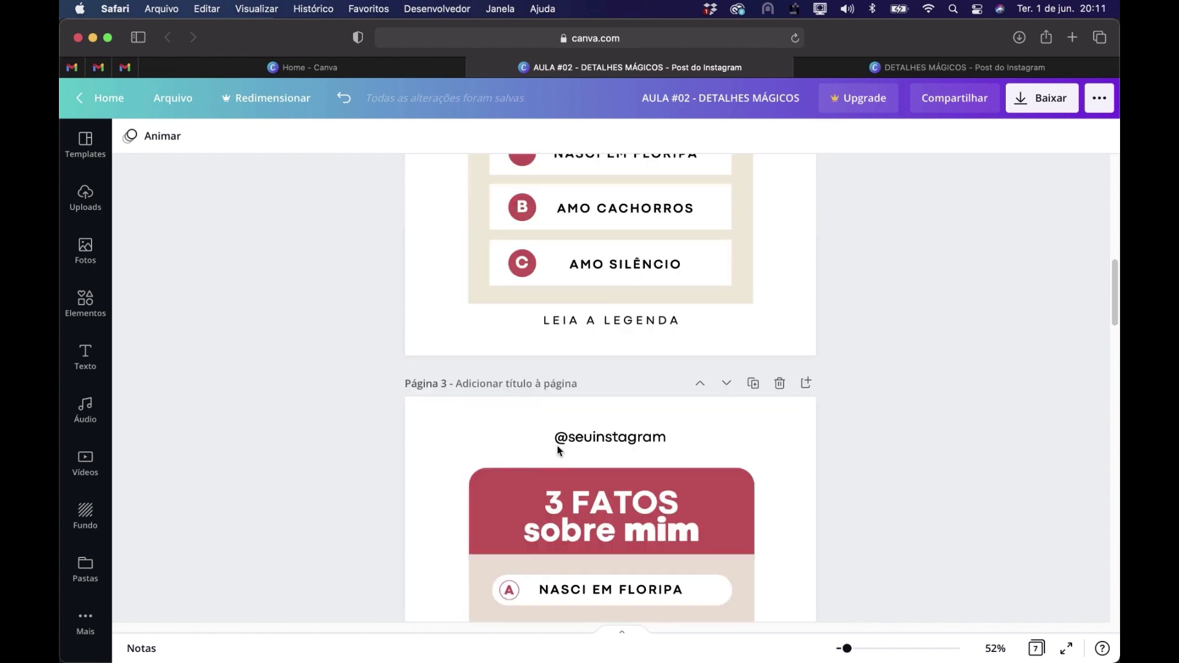
click(611, 246)
key(super+c)
scroll(662, 309, down, 5)
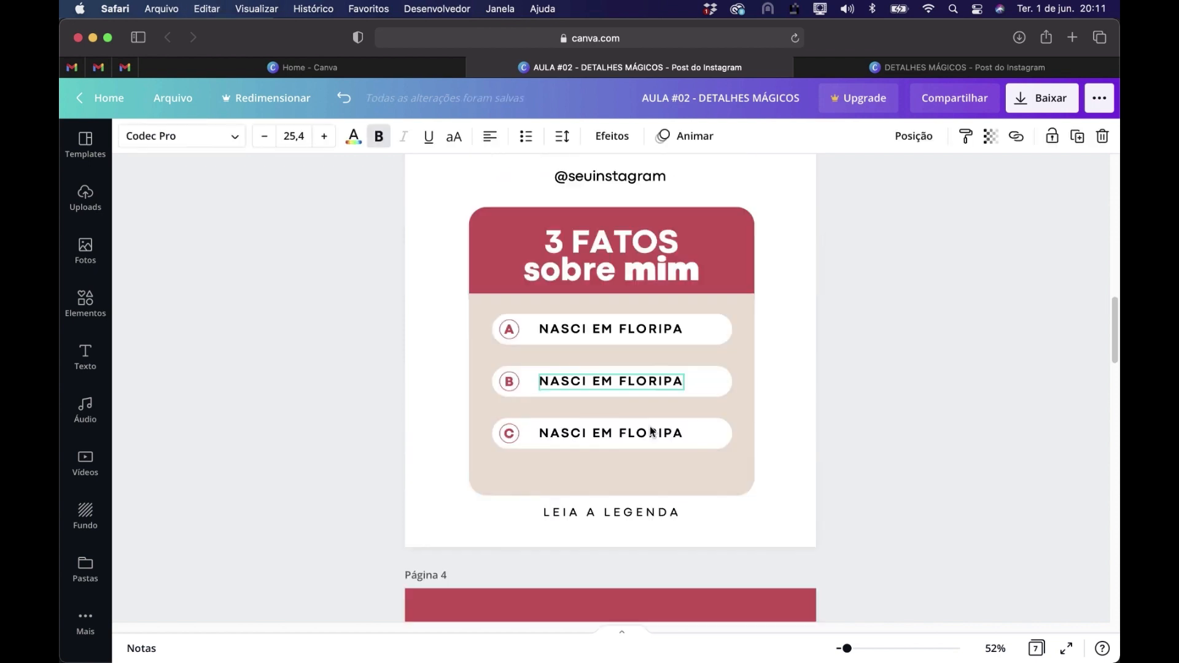
click(602, 376)
key(Delete)
key(super+v)
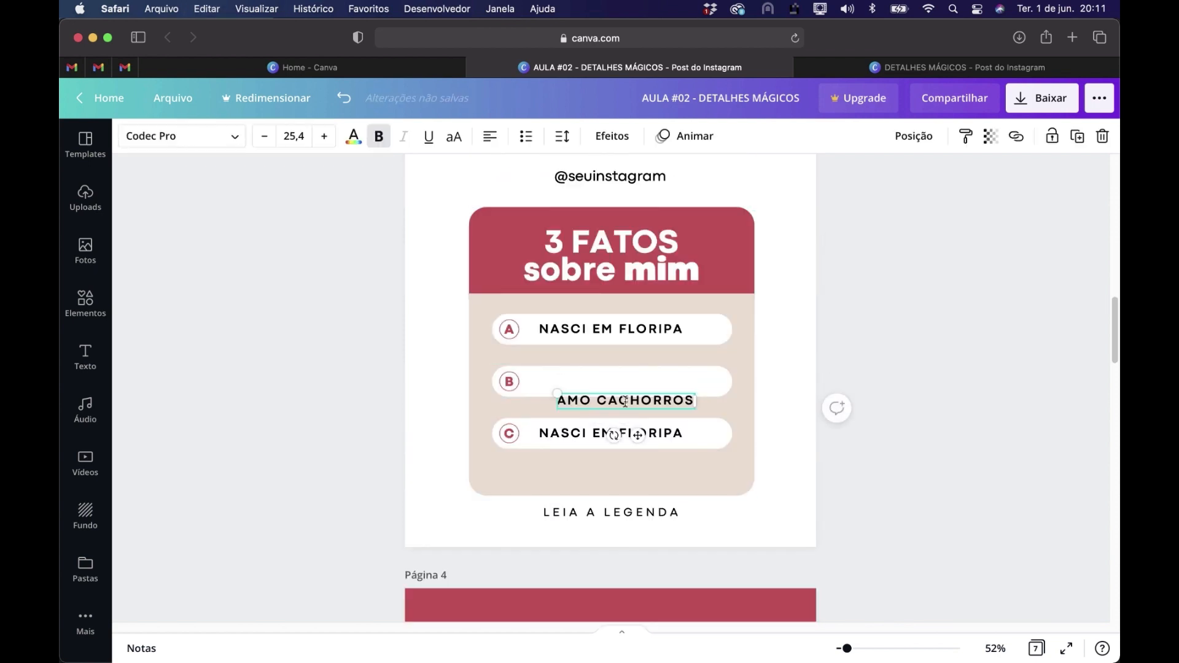
drag(630, 402, 615, 382)
Replace row C's text on page 3 with the AMO SILÊNCIO text copied from page 2, placed inside the white bar
scroll(608, 405, up, 3)
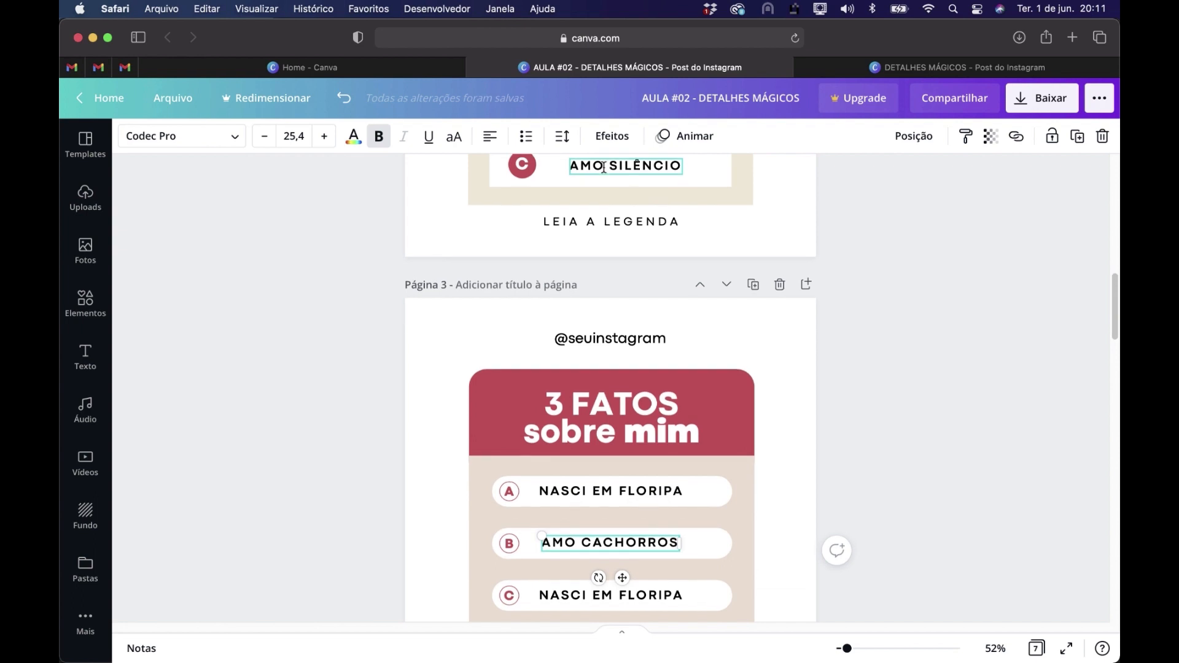
scroll(640, 201, up, 1)
click(633, 188)
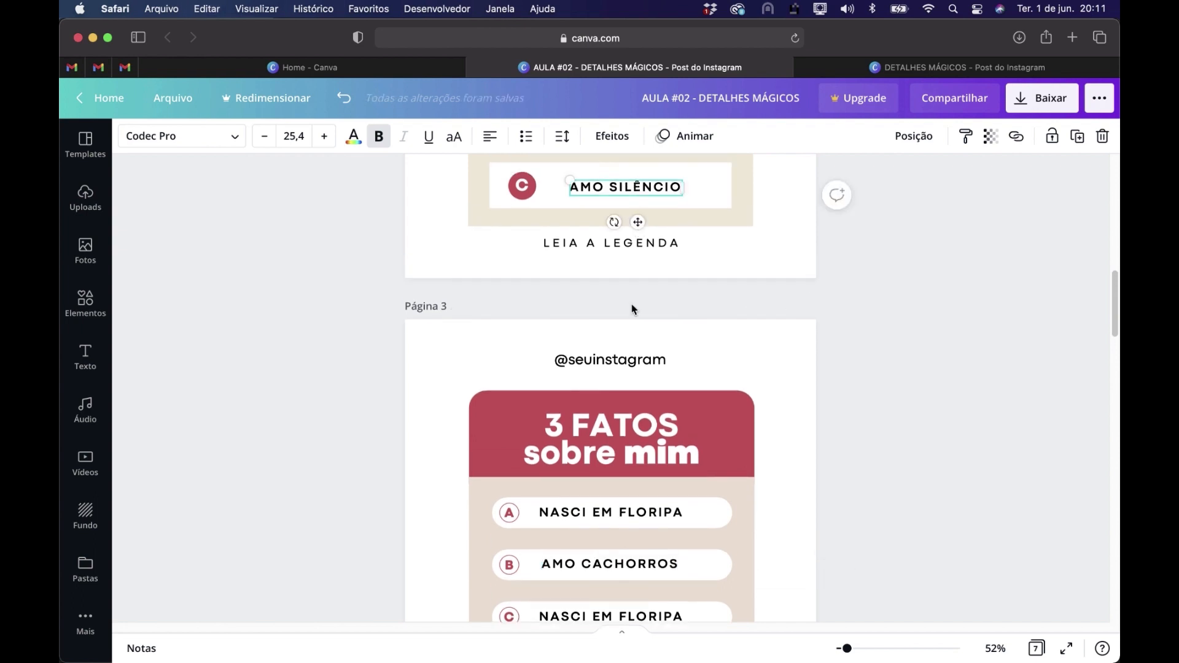
scroll(634, 229, down, 5)
click(595, 445)
key(BackSpace)
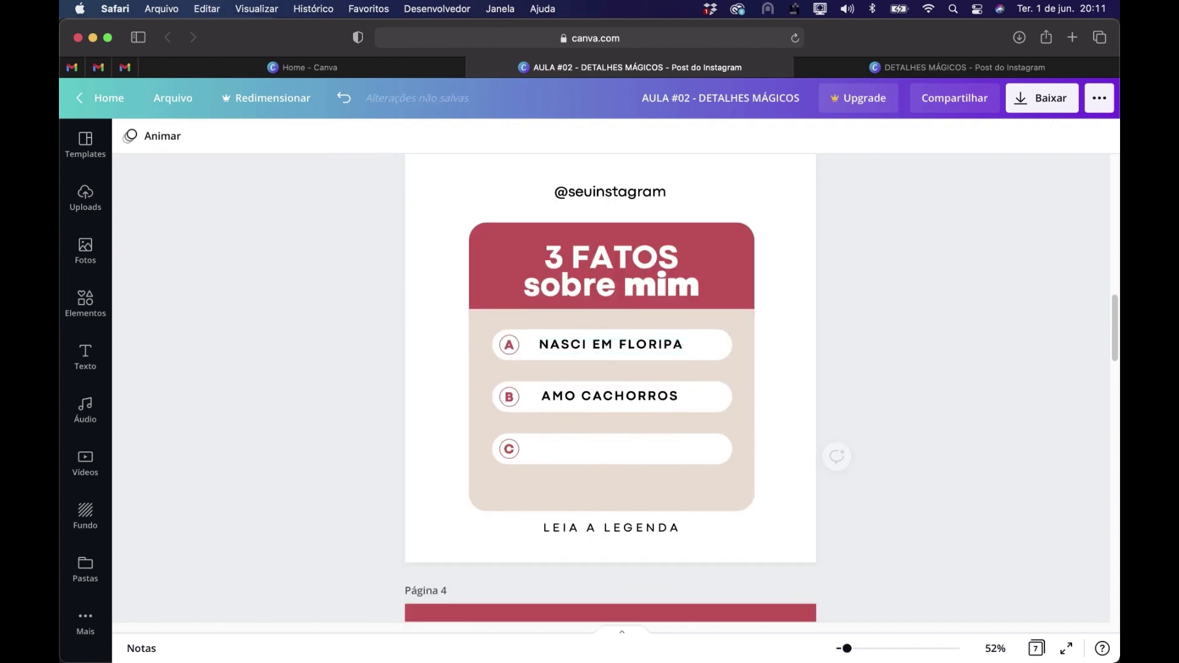
key(super+v)
drag(652, 468, 640, 449)
click(923, 526)
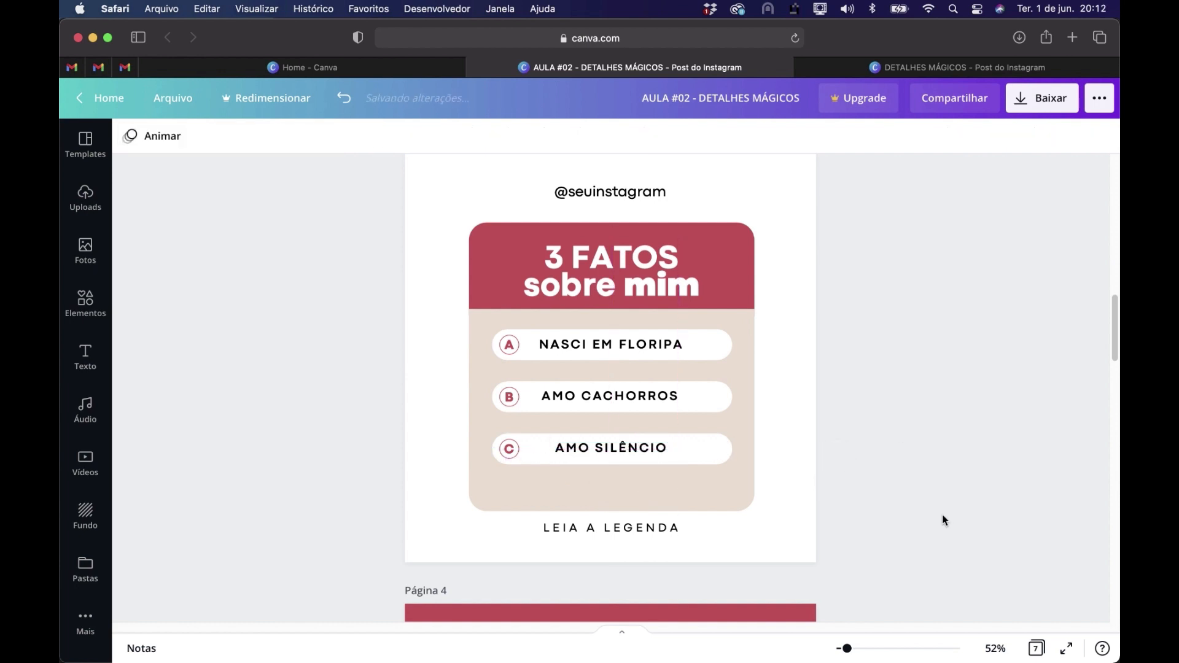
Align the three answer texts on page 3 with each other by their horizontal centers
click(664, 402)
shift+click(657, 449)
shift+click(665, 343)
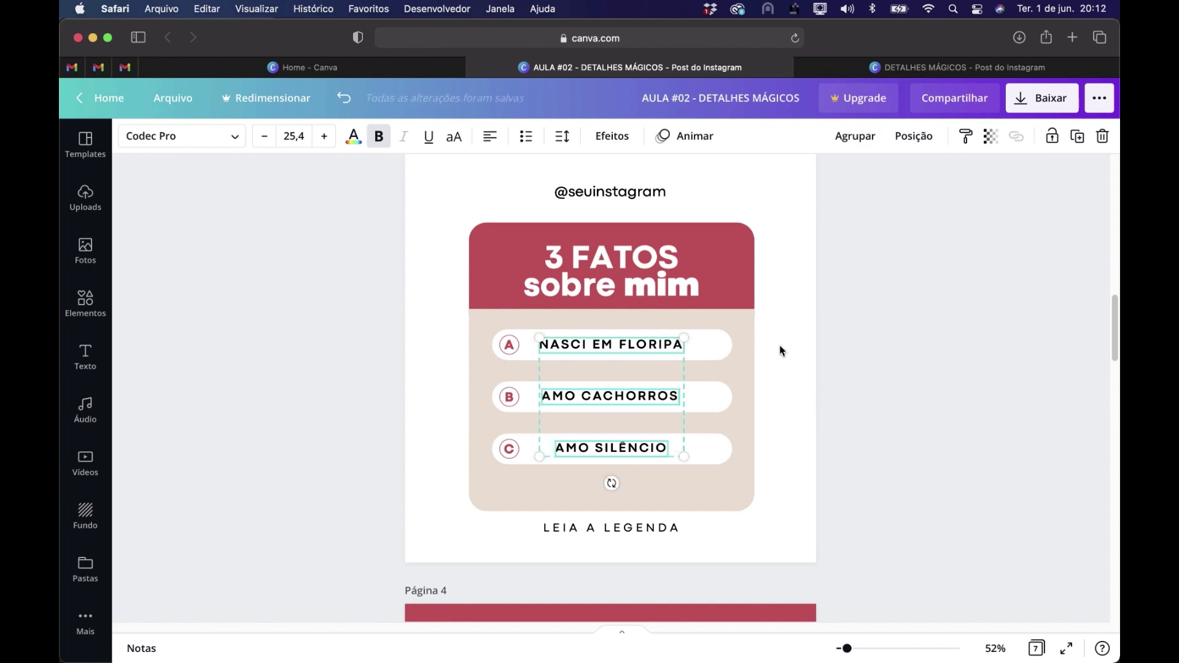
click(916, 138)
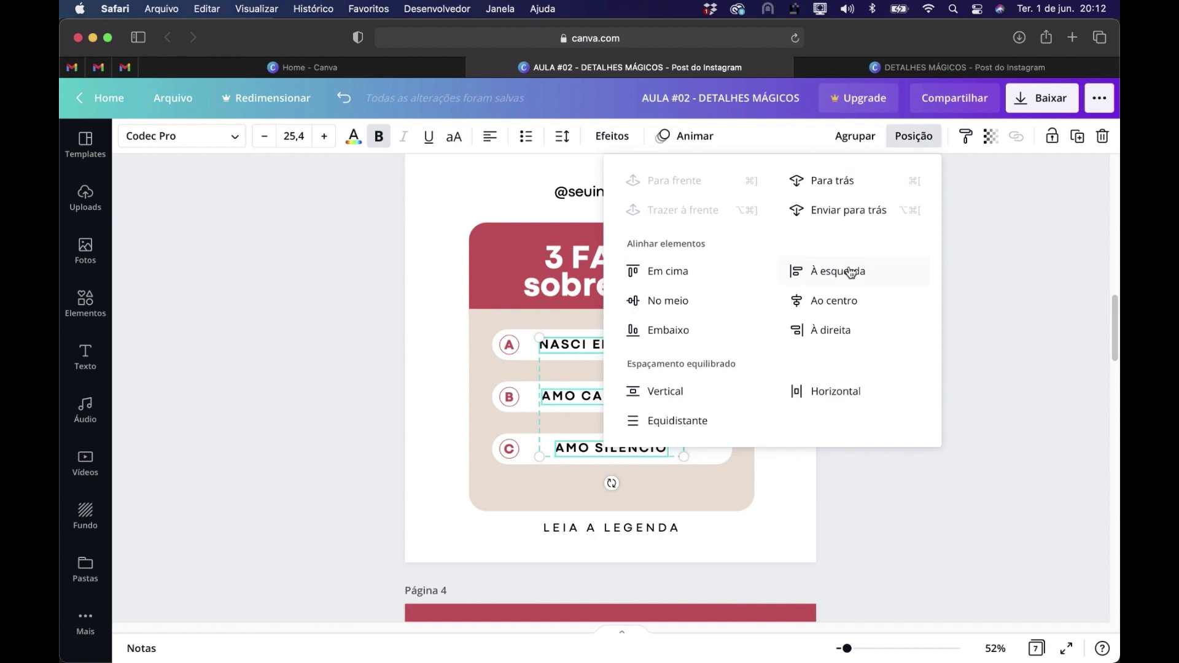
click(837, 305)
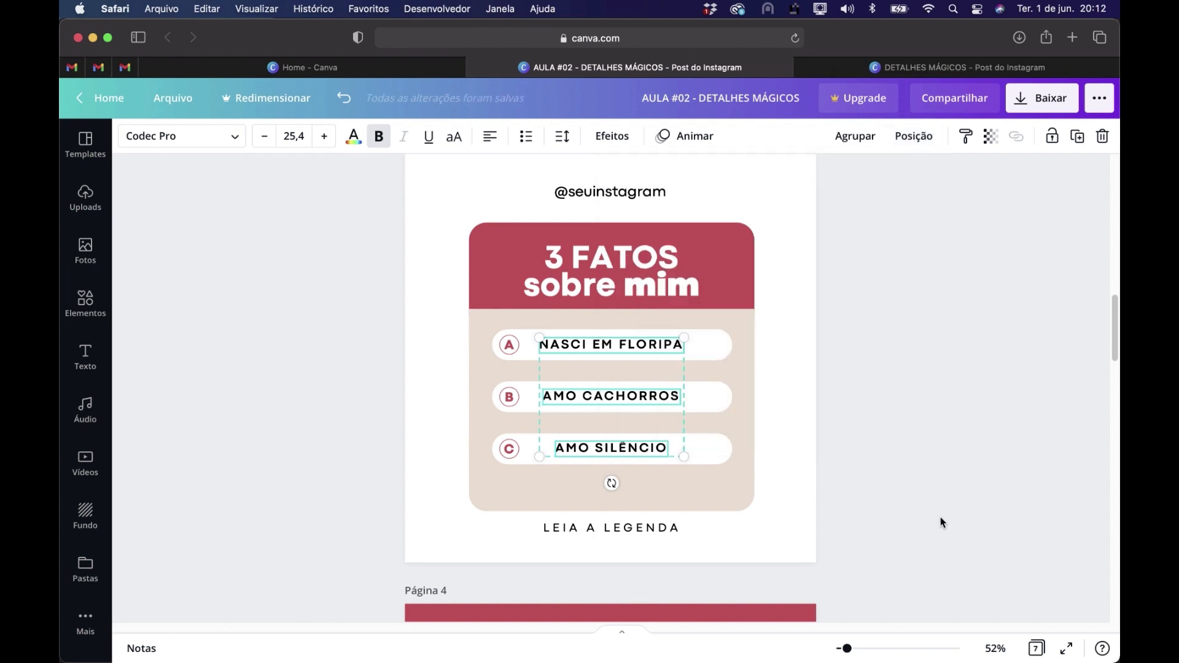
click(938, 468)
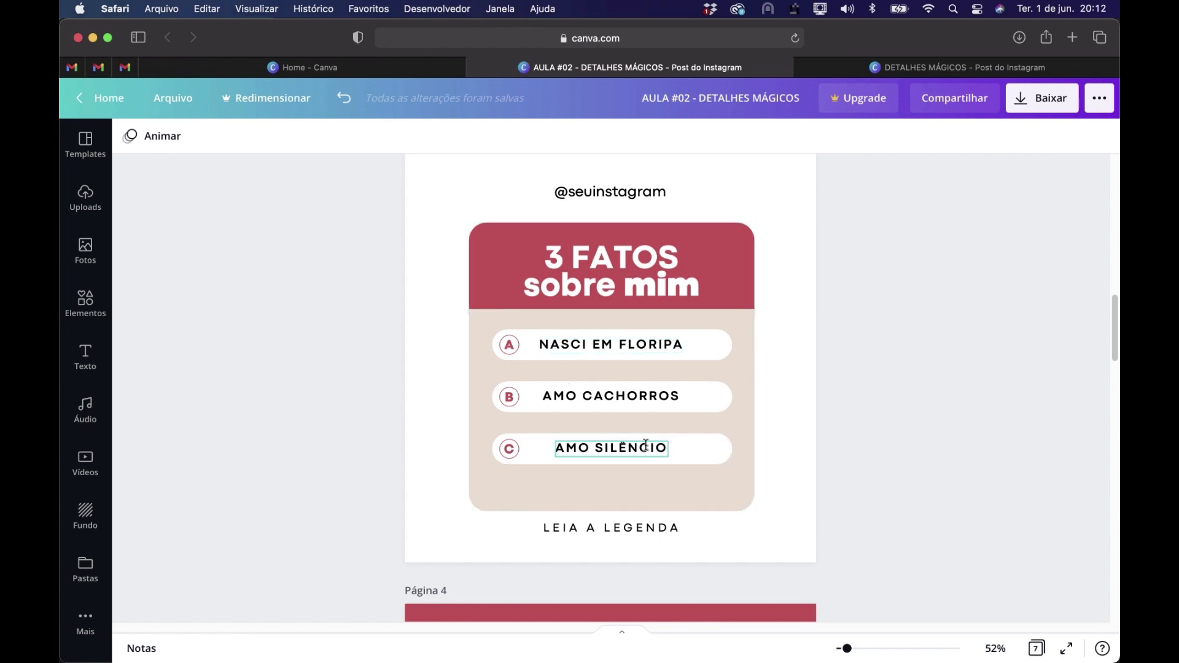
Nudge the three answer texts on page 3 together slightly to the right, away from the letter circles
click(600, 448)
shift+click(589, 397)
shift+click(584, 344)
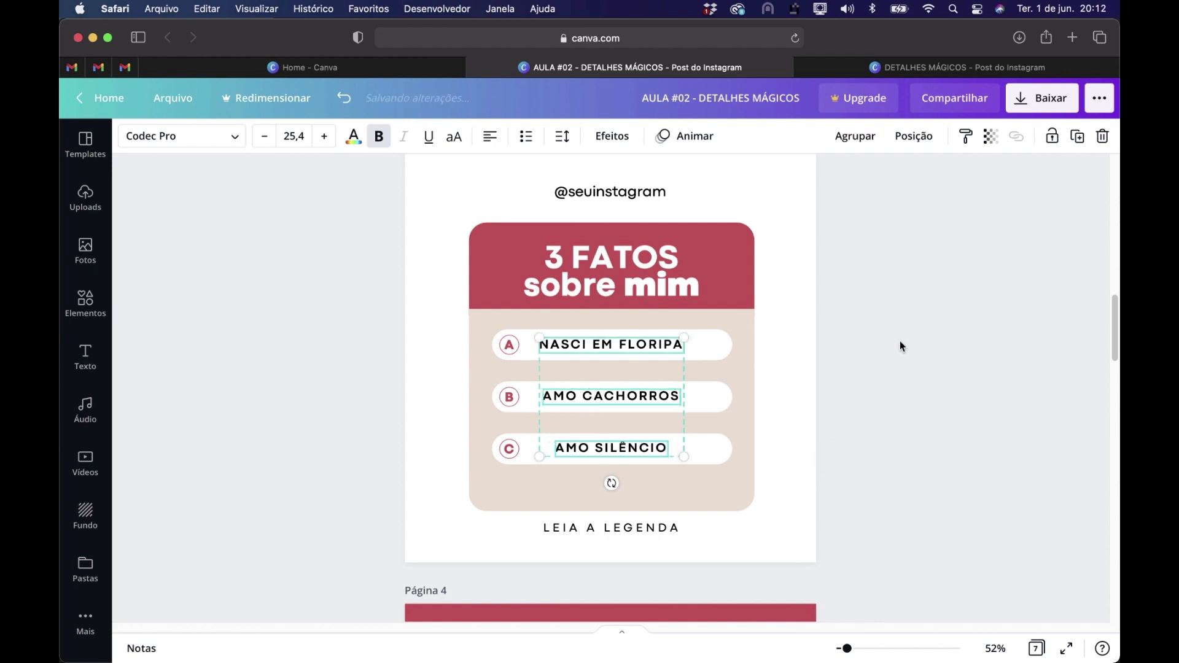
key(Right)
key(Right)
key(Right)
key(Right)
key(Right)
key(Right)
key(Right)
key(Right)
key(Right)
key(Right)
click(945, 427)
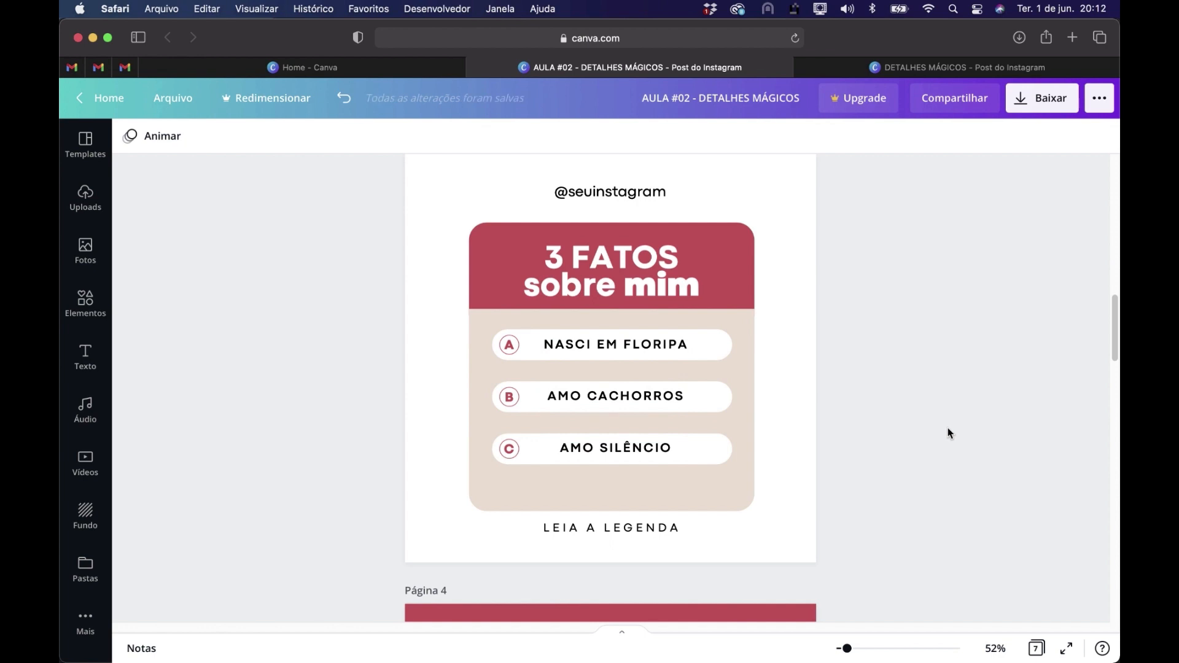
Shorten the beige rounded panel on page 3 from its lower edge to leave more space above LEIA A LEGENDA
click(712, 505)
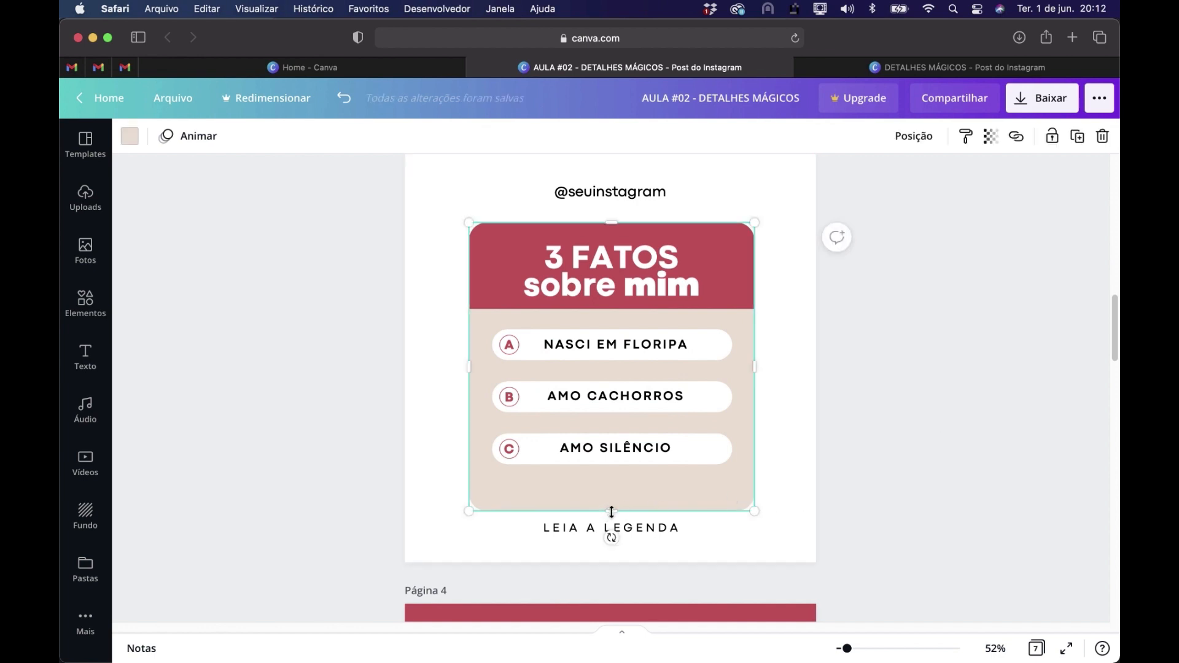
drag(613, 507, 612, 491)
click(908, 466)
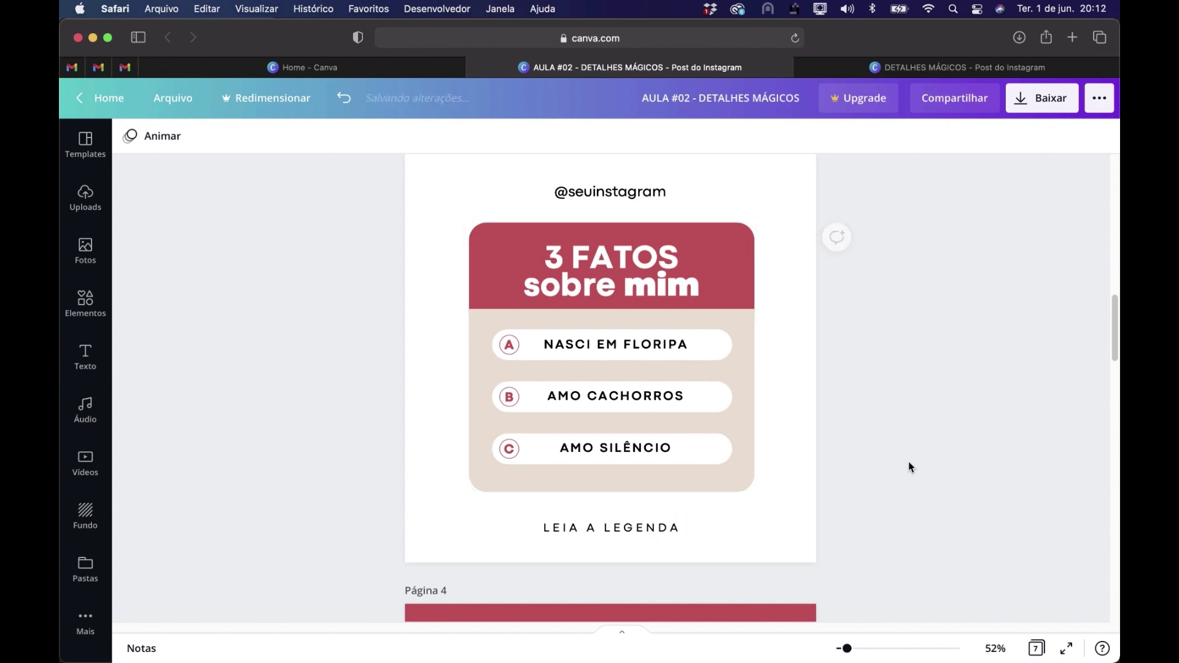
Apply the Vazado text effect to the 3 FATOS title on page 3 with a thickness of 35
scroll(923, 443, up, 1)
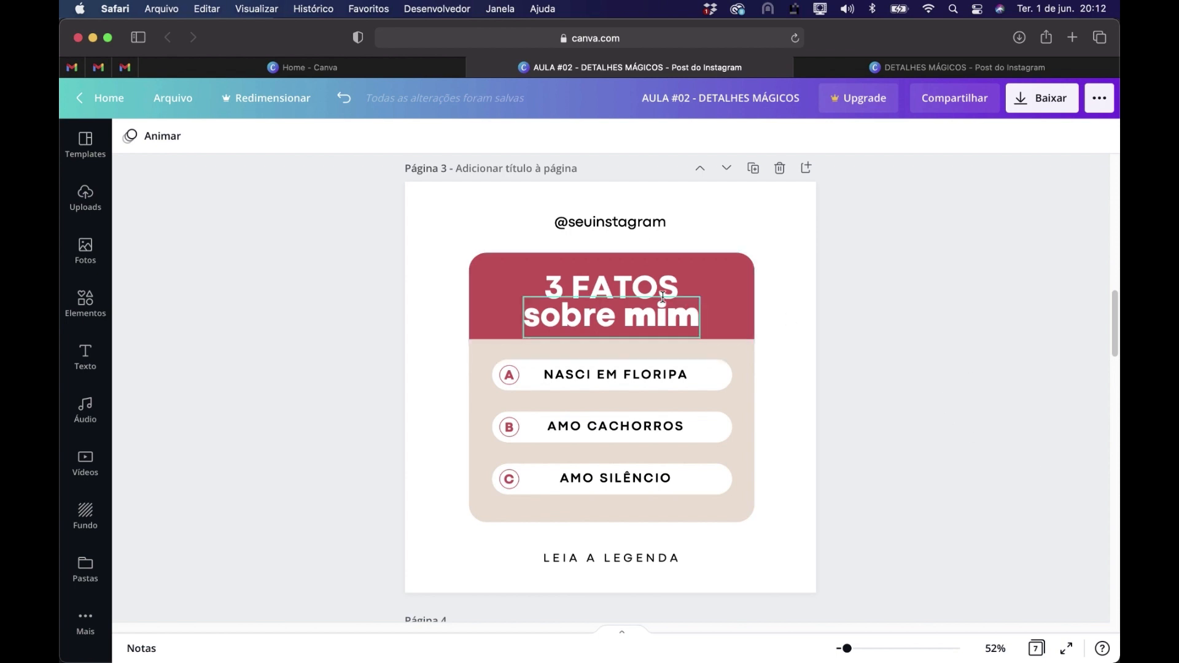
click(610, 287)
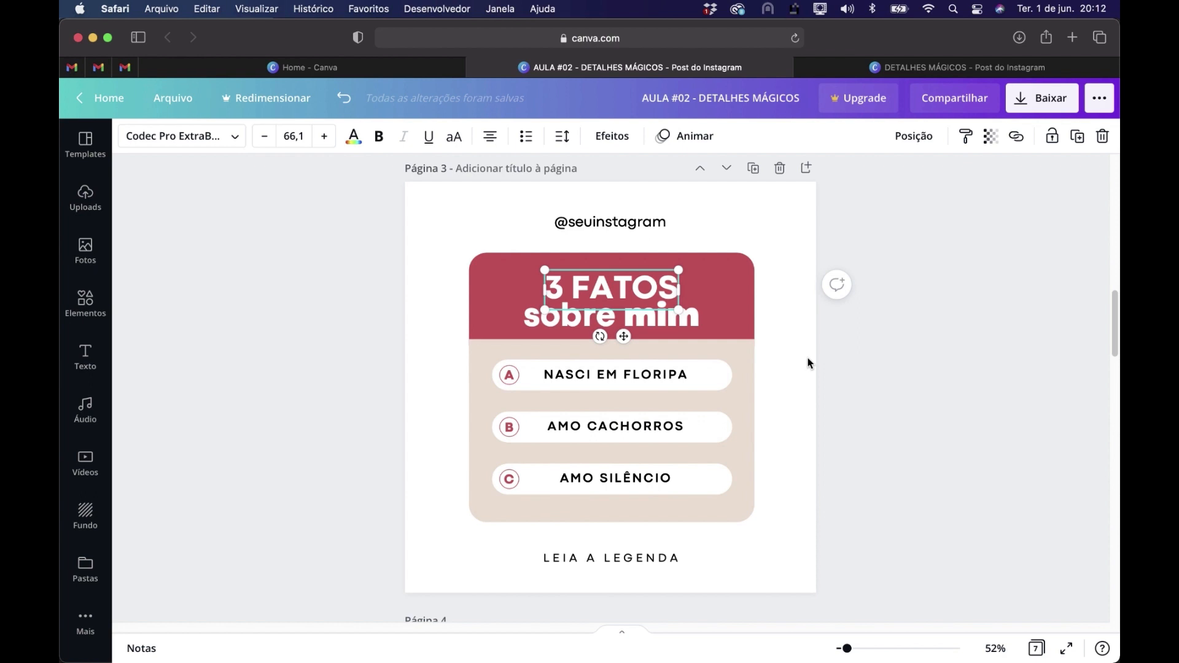
drag(678, 287, 551, 284)
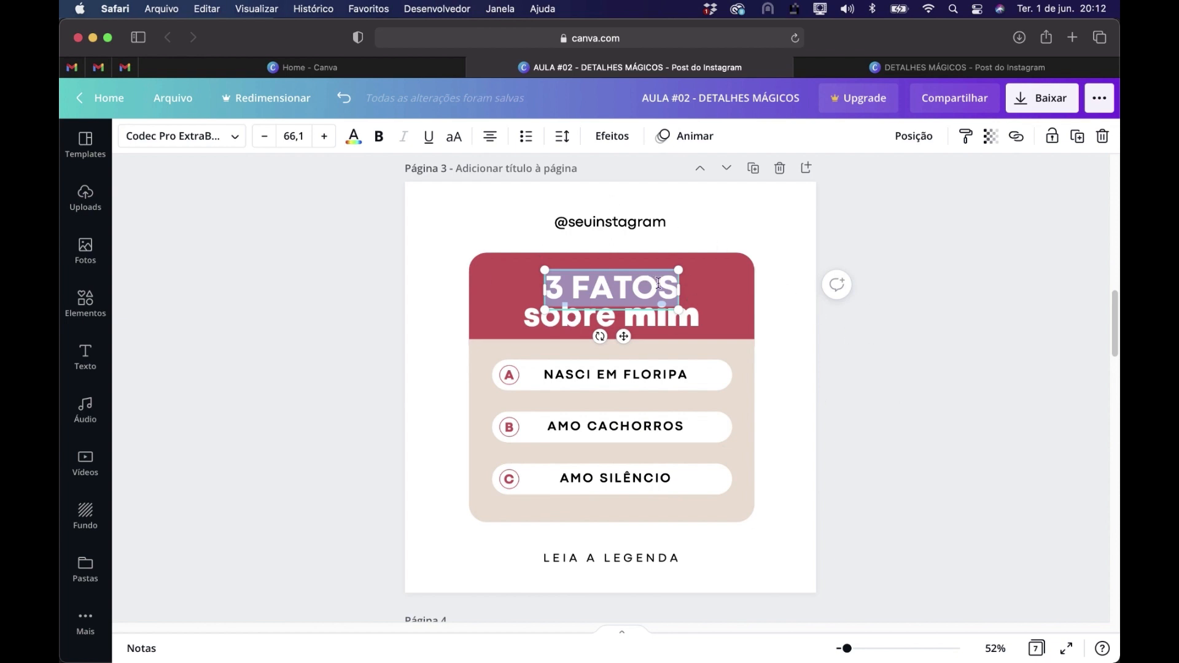
click(611, 137)
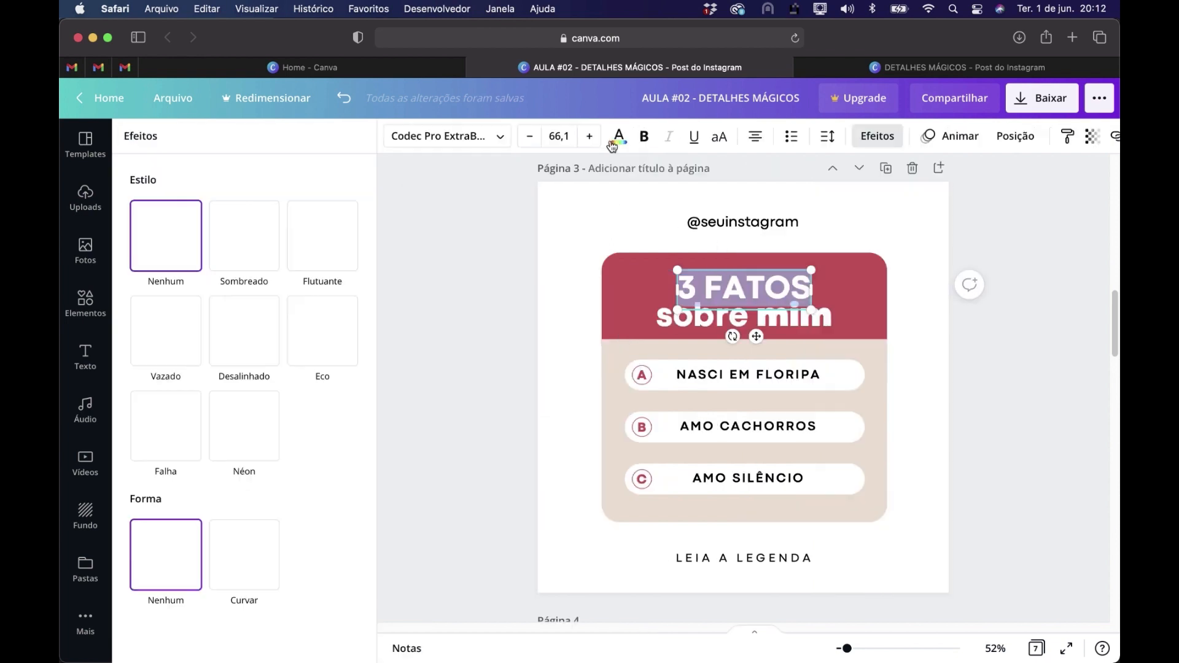
click(163, 348)
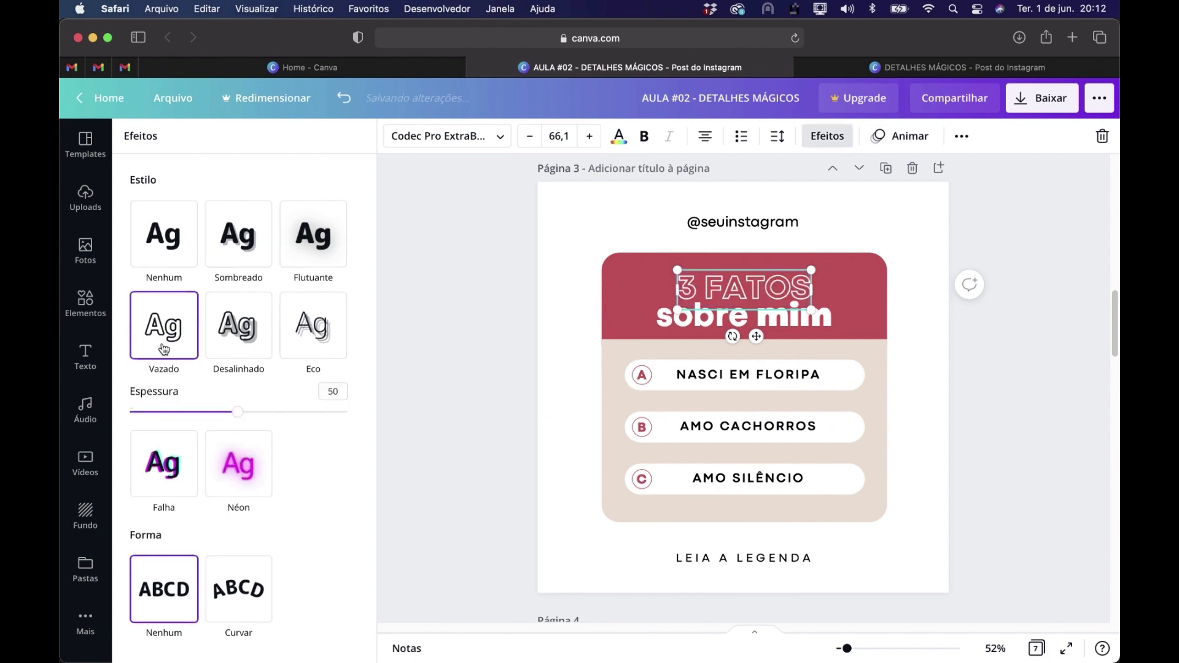
drag(241, 418, 205, 422)
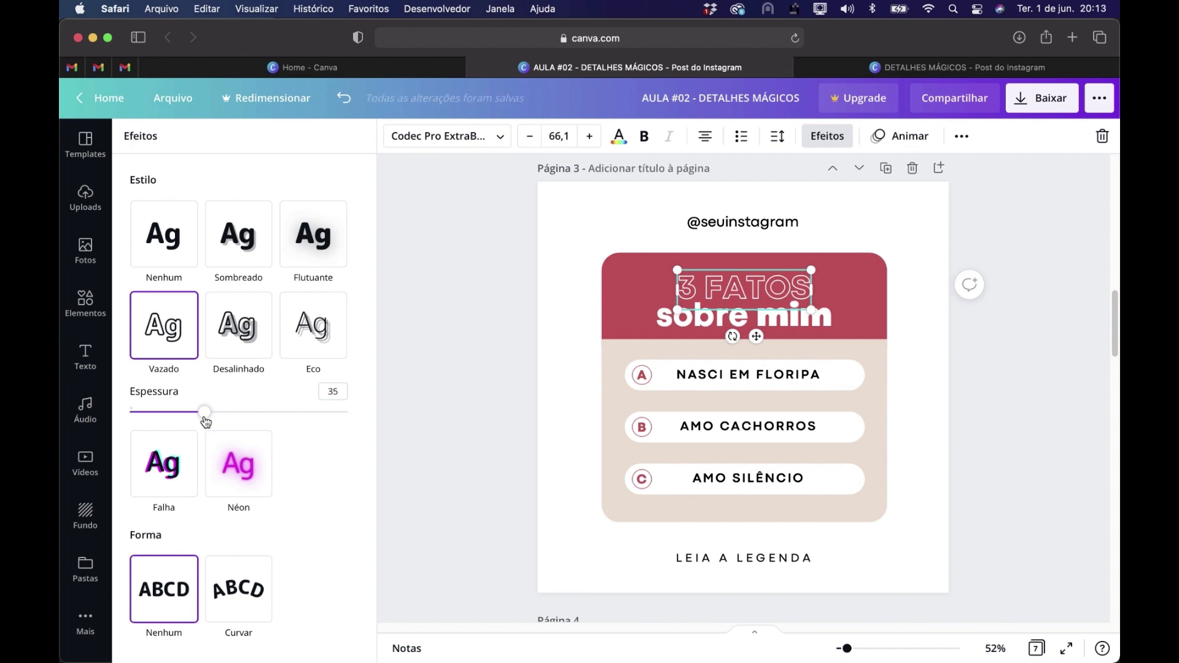
click(1062, 496)
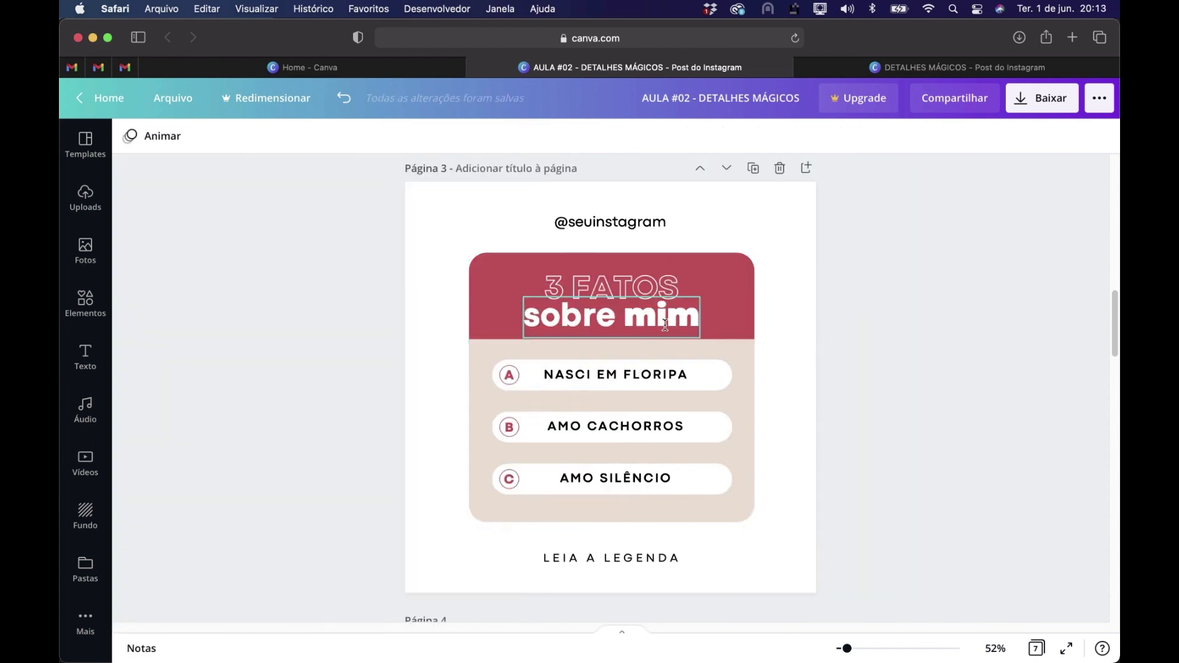
Set the sobre mim title on page 3 in High Cruiser and capitalize its b and final m
click(666, 325)
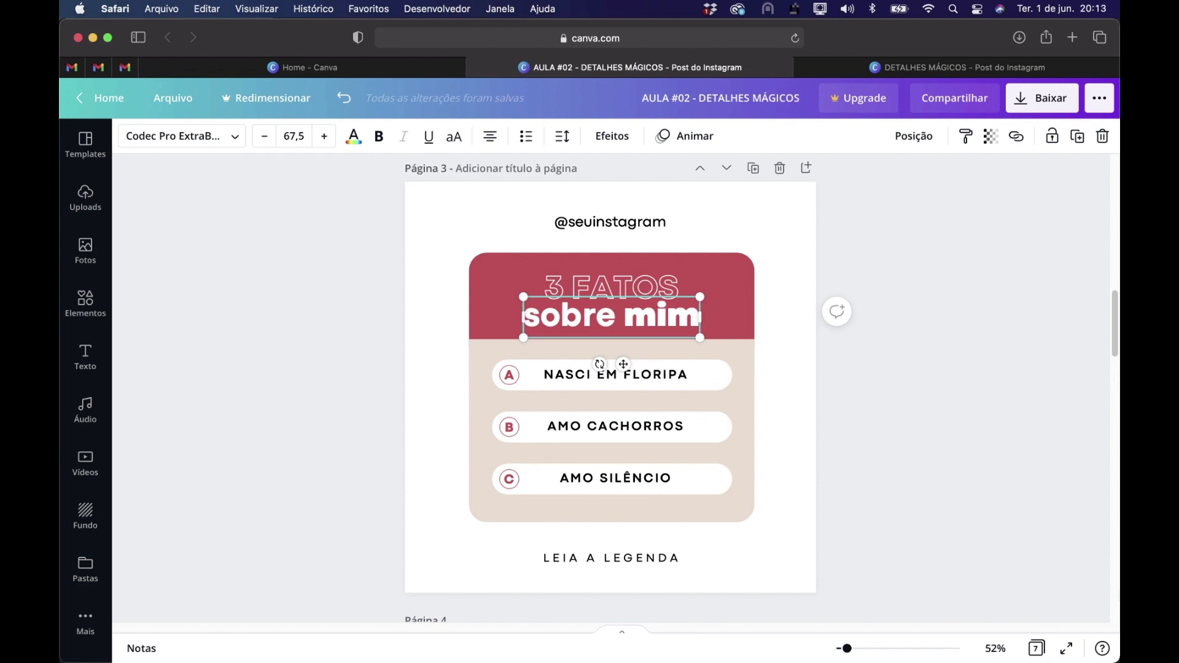
click(235, 136)
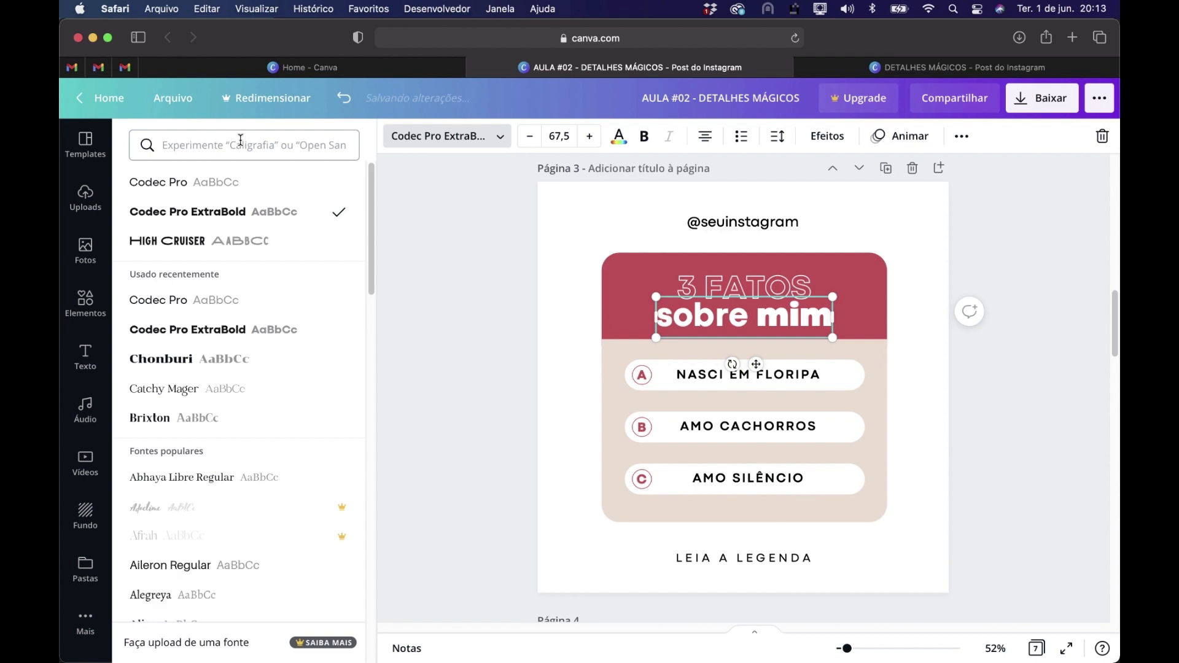
click(225, 244)
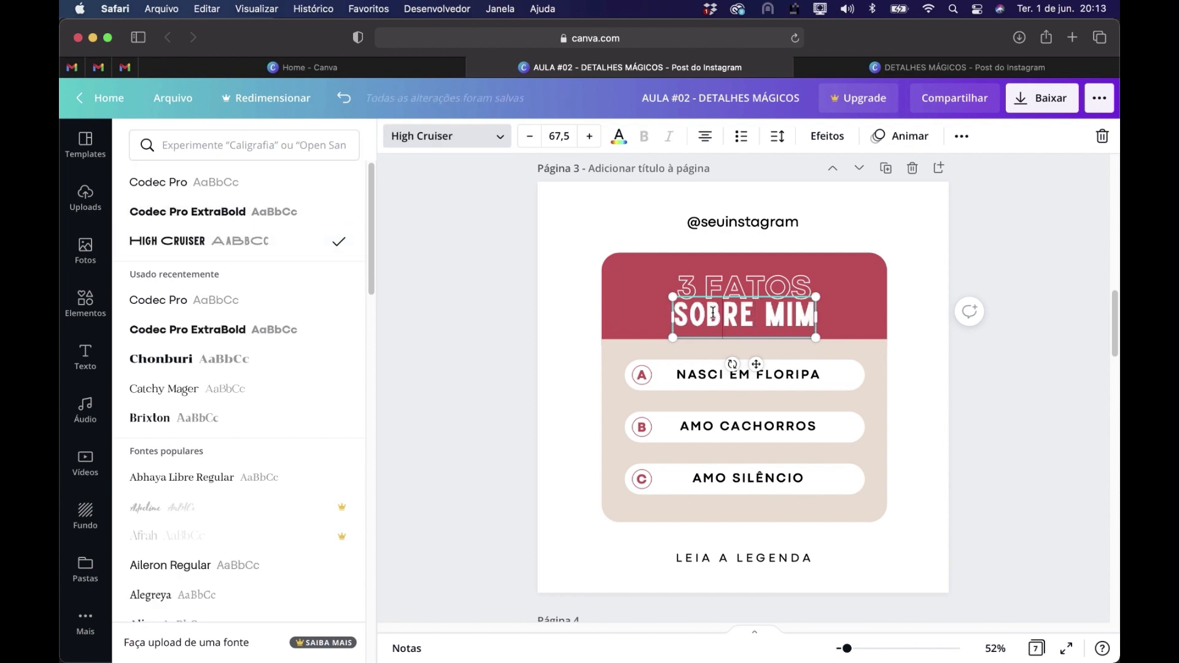
drag(724, 314, 713, 314)
text(B)
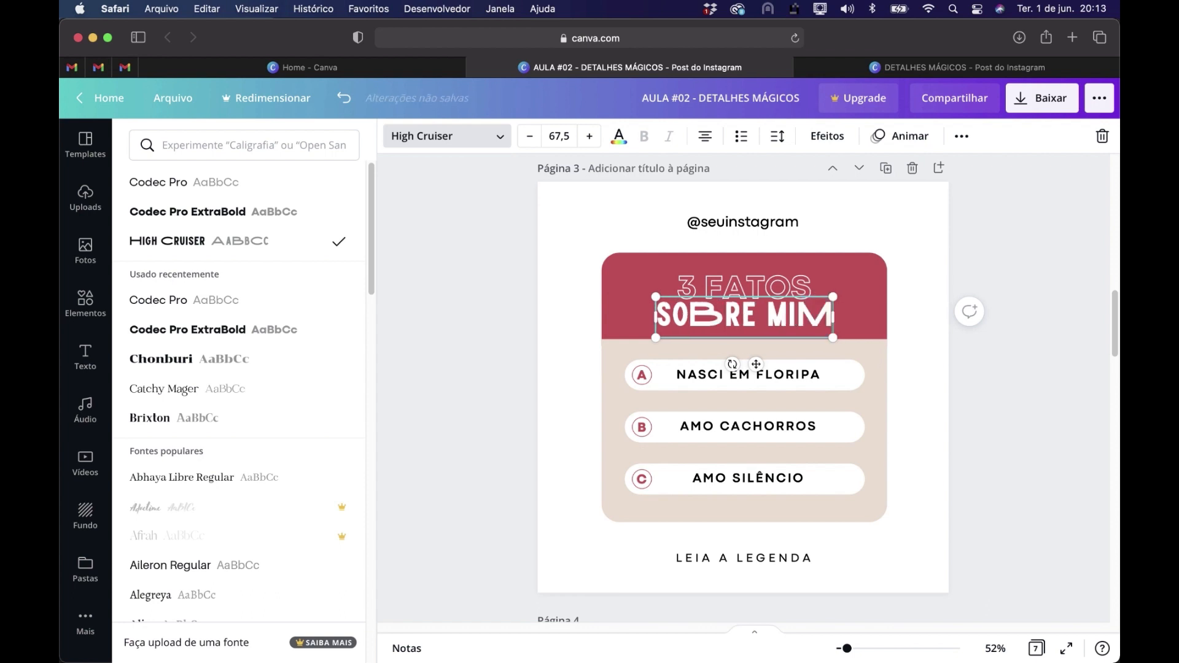
click(1045, 444)
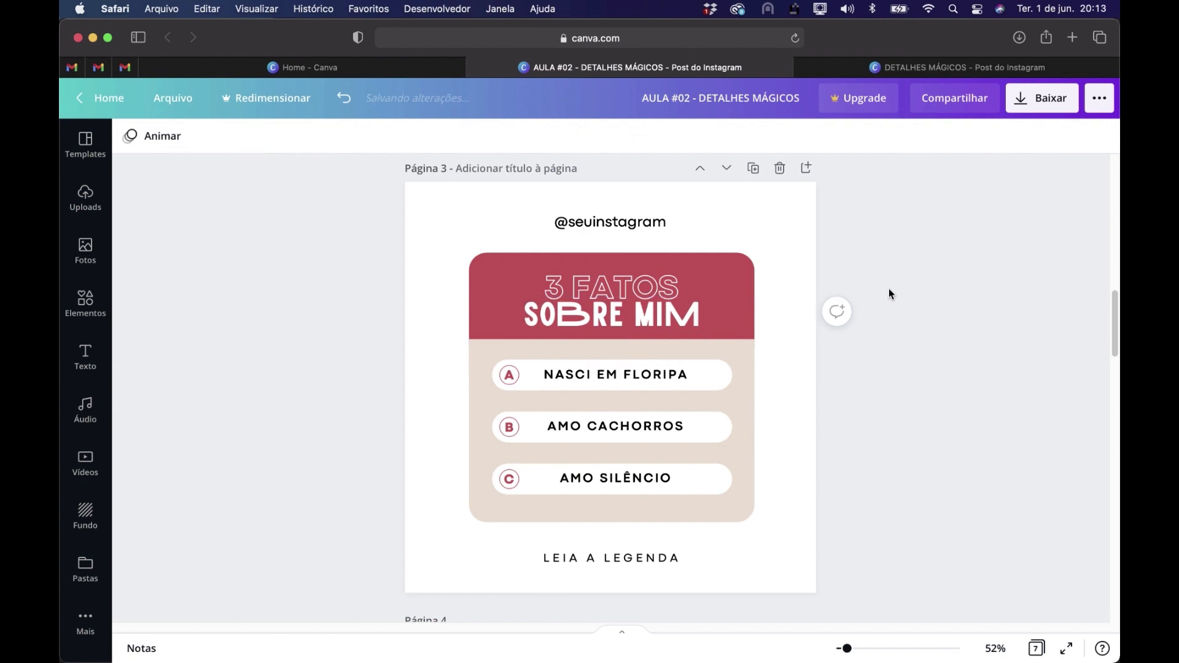
Nudge 3 FATOS on page 3 slightly upward and scale both title lines down a little together
click(670, 287)
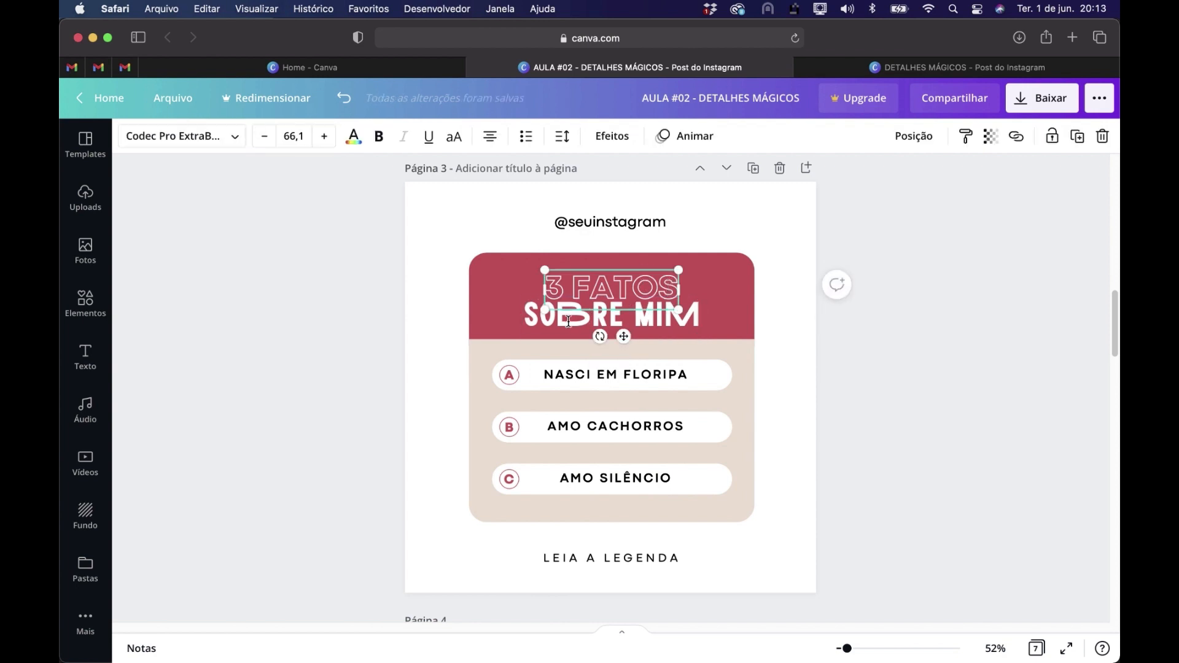
click(568, 320)
click(610, 277)
click(574, 322)
click(633, 281)
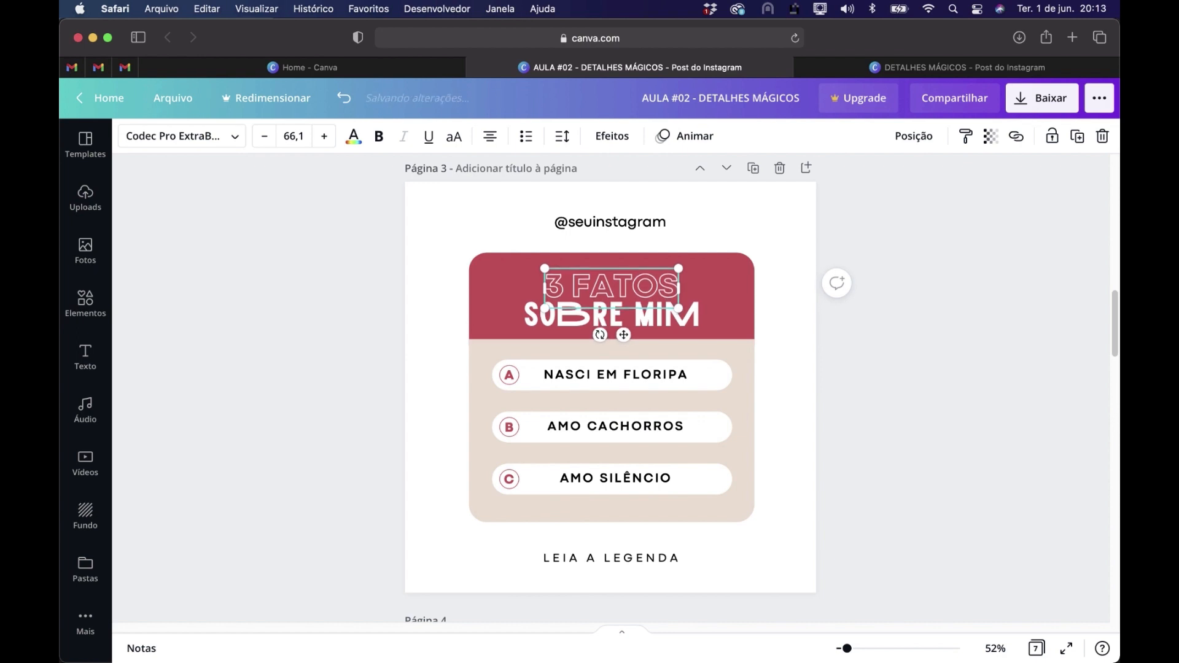
shift+click(667, 322)
drag(700, 337, 693, 335)
click(938, 457)
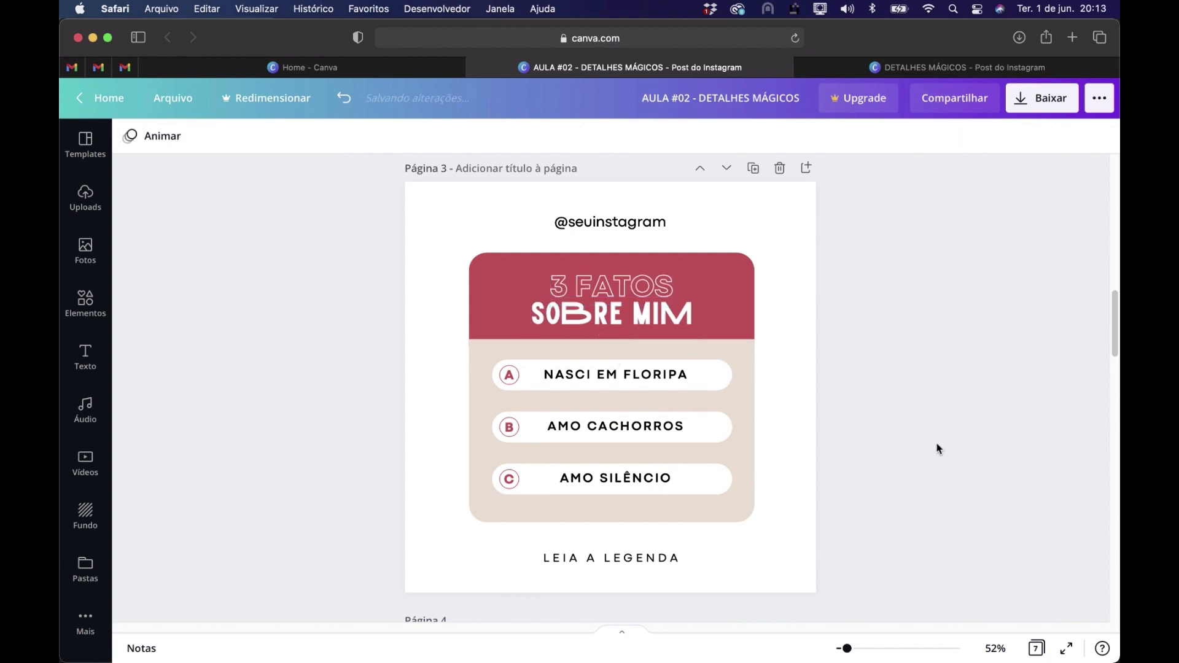
Duplicate the letter B on page 2 into the empty first circle and change the copy to A
scroll(883, 376, up, 5)
scroll(883, 376, up, 2)
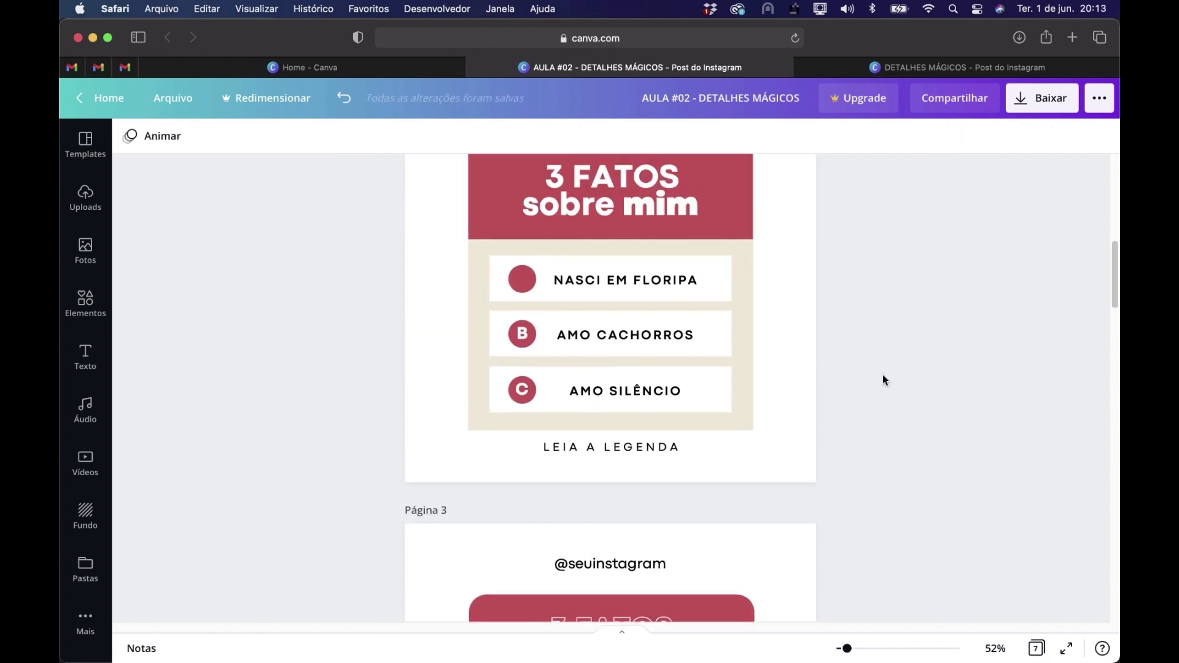
click(523, 359)
drag(534, 394, 534, 335)
double_click(522, 302)
text(A)
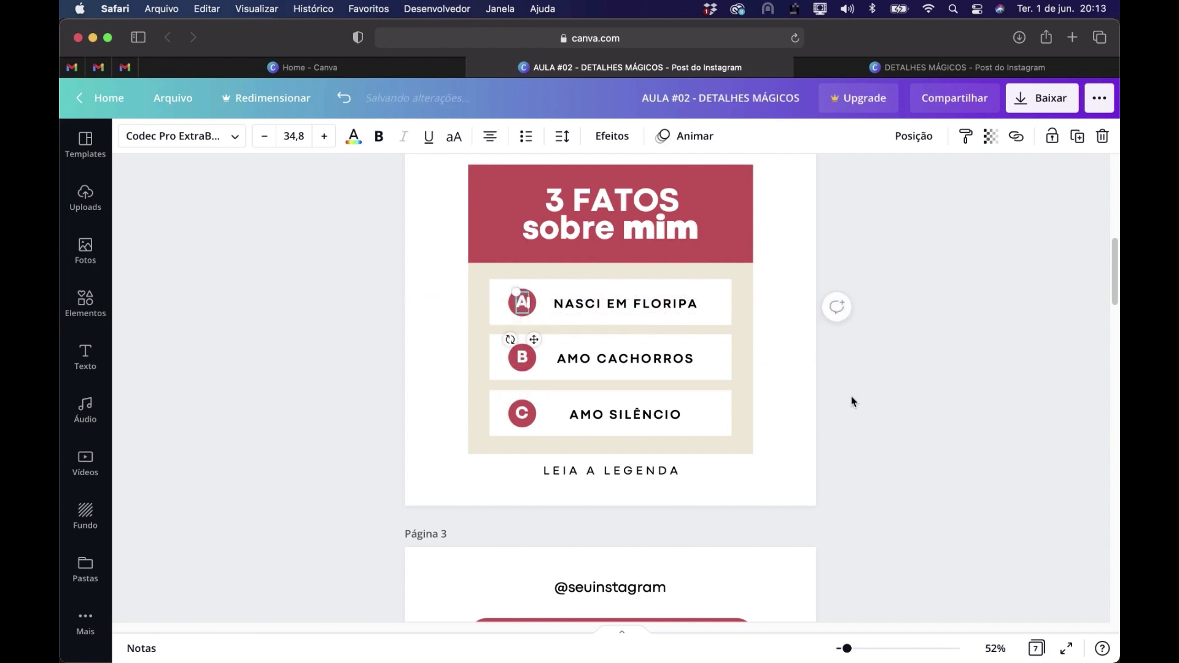
click(851, 396)
Move the whole 3 FATOS card on page 3 slightly down, keeping it horizontally centered on the page
scroll(799, 326, up, 1)
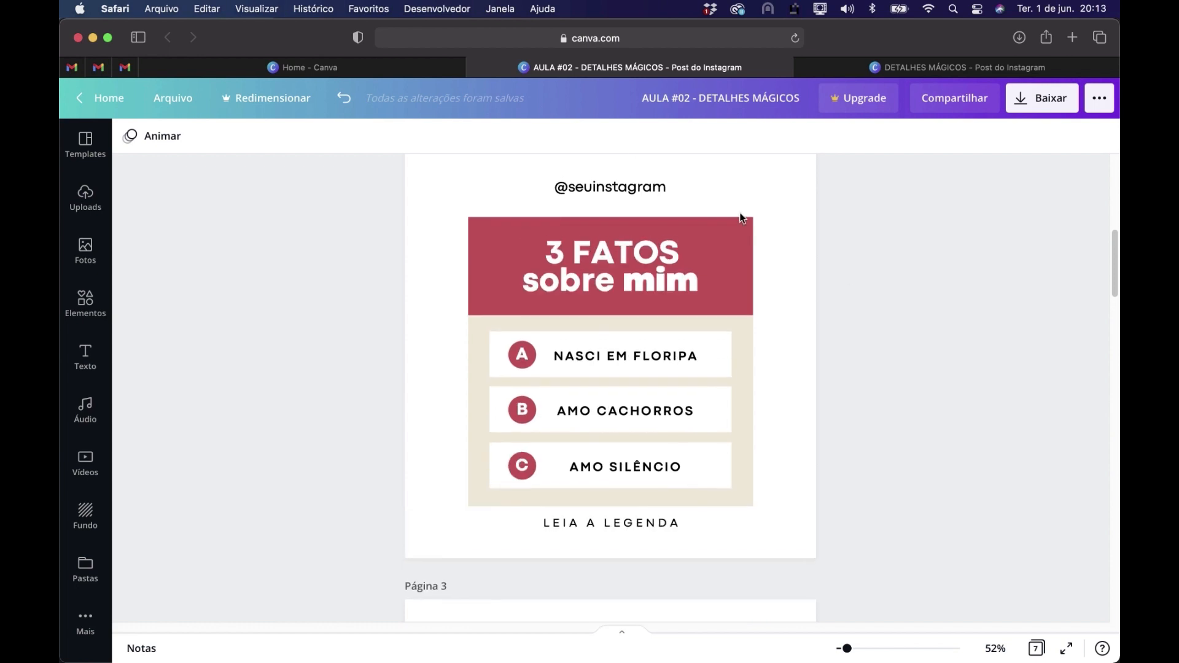
scroll(862, 372, down, 5)
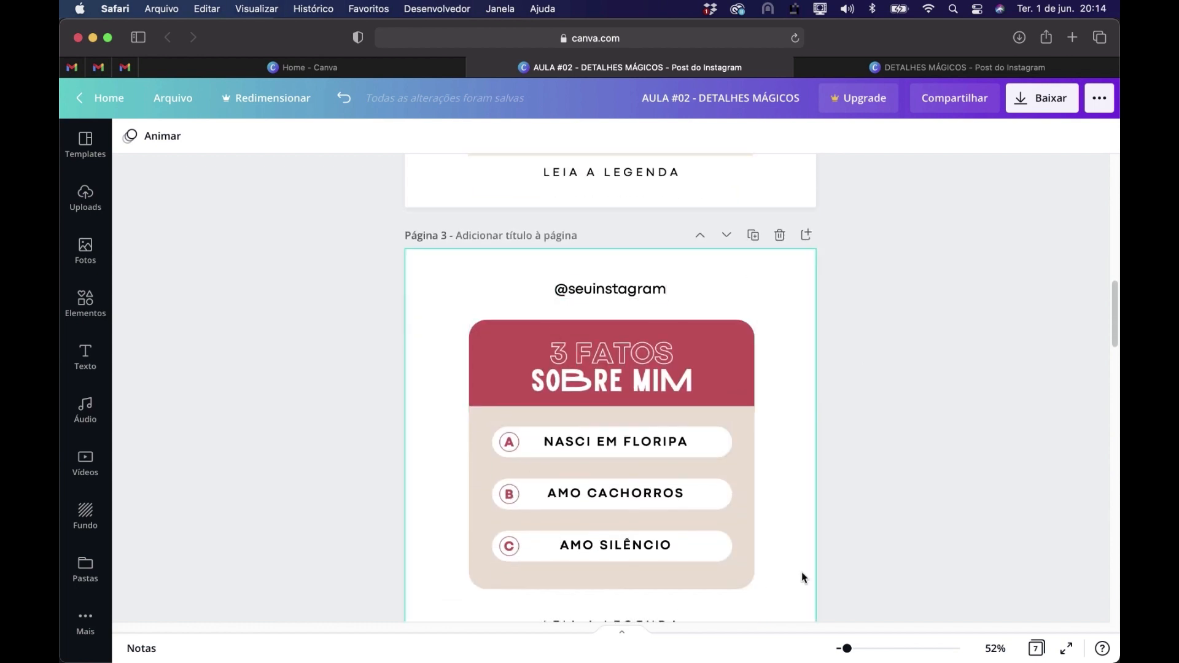
scroll(847, 422, down, 1)
scroll(845, 426, down, 1)
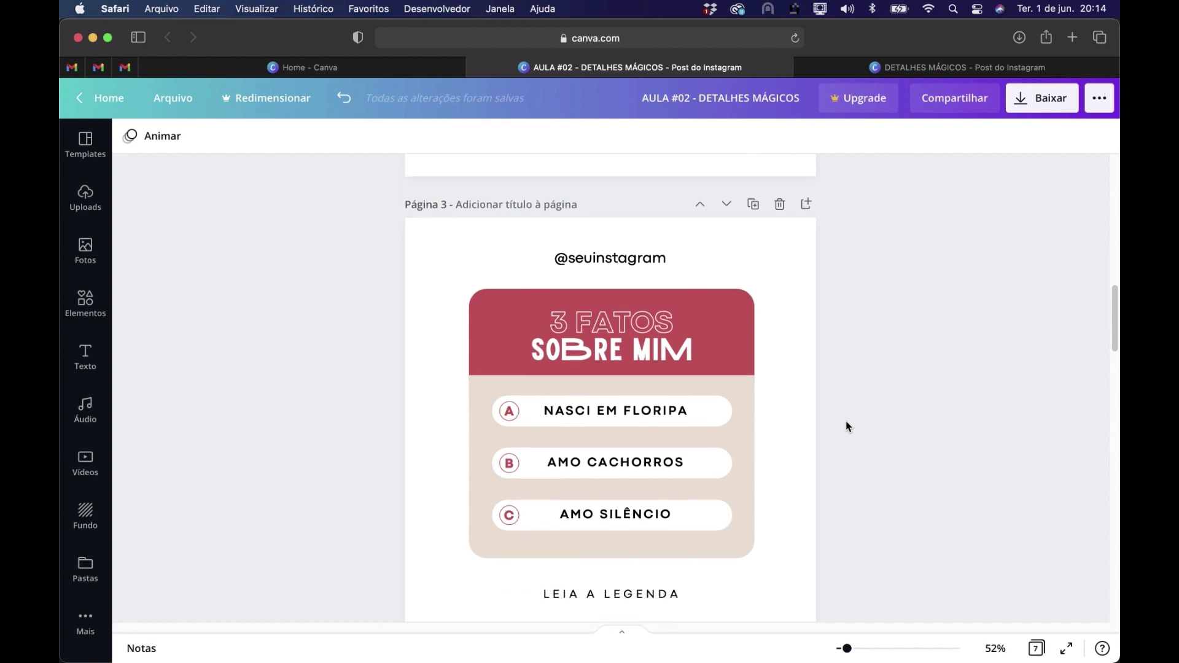
drag(869, 554, 465, 298)
drag(672, 319, 671, 325)
click(897, 400)
Copy the grey slanted shadow from page 1 onto page 3 and send it behind the card
scroll(903, 337, up, 15)
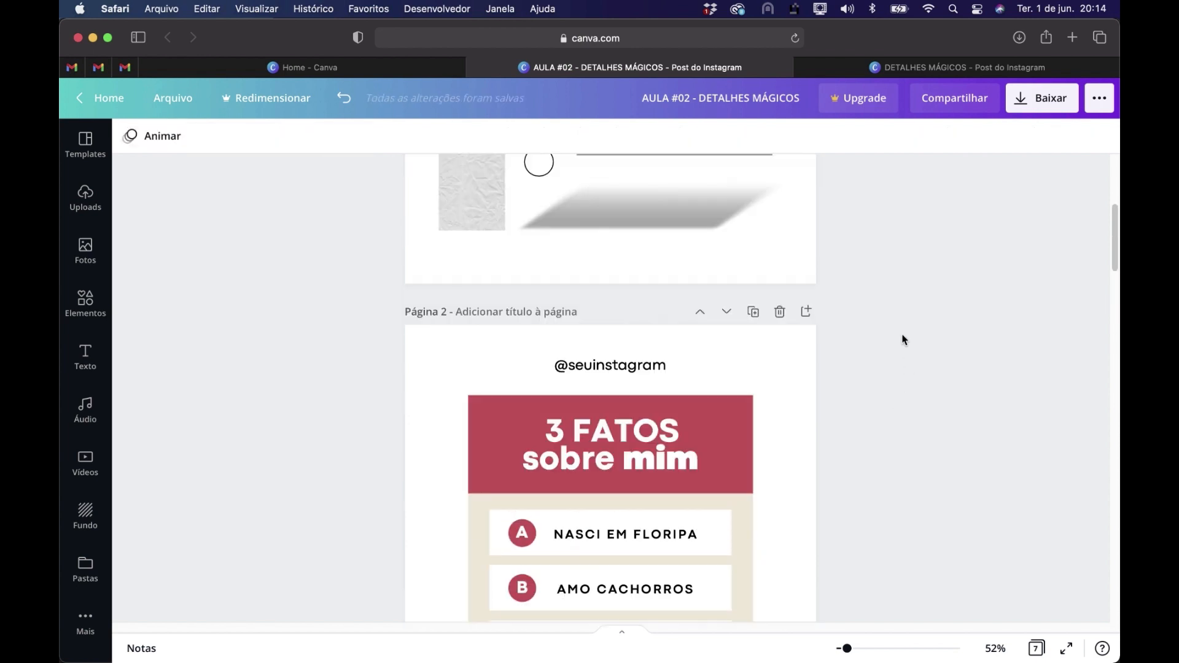
scroll(903, 339, up, 5)
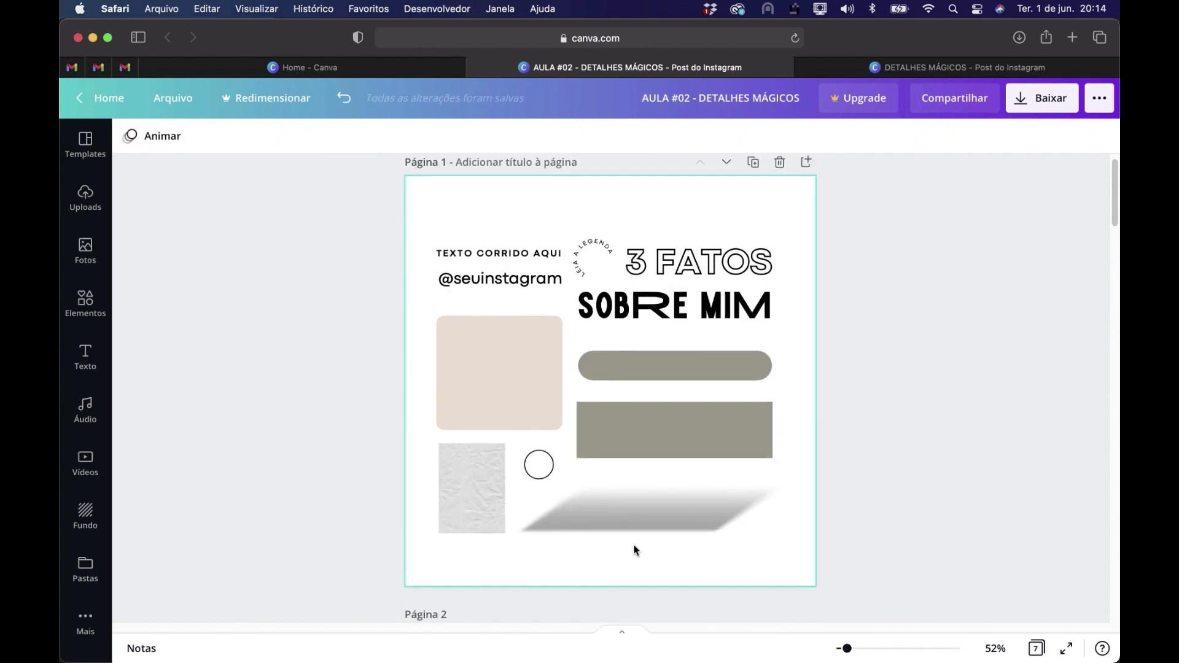
click(654, 515)
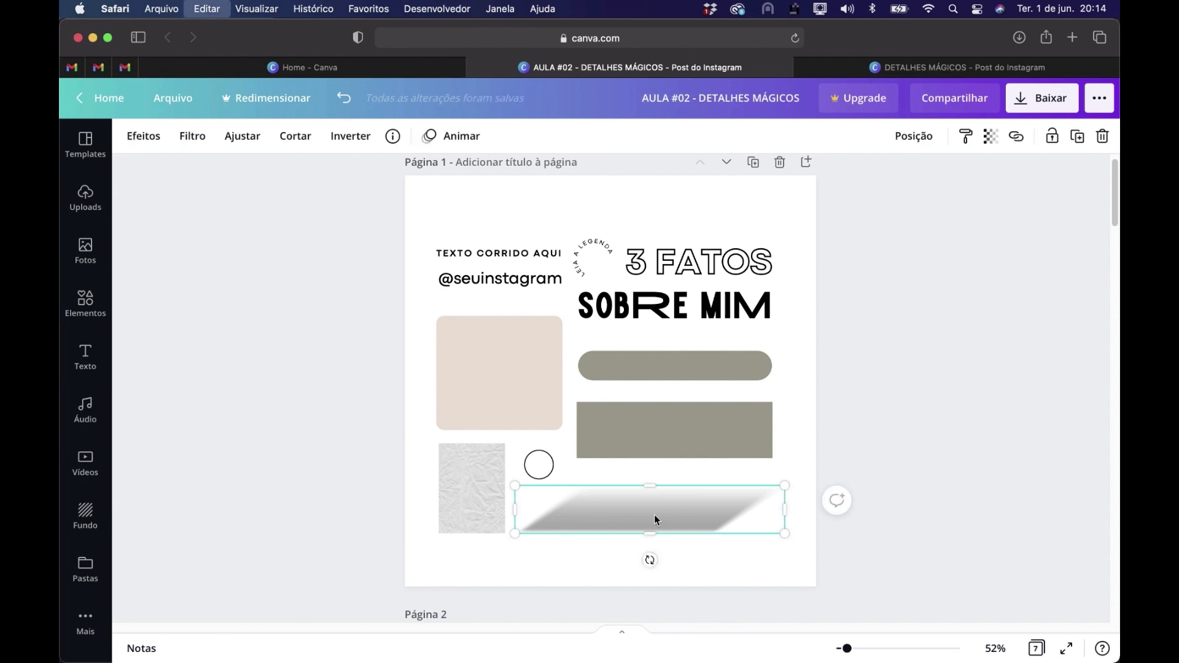
scroll(693, 444, down, 20)
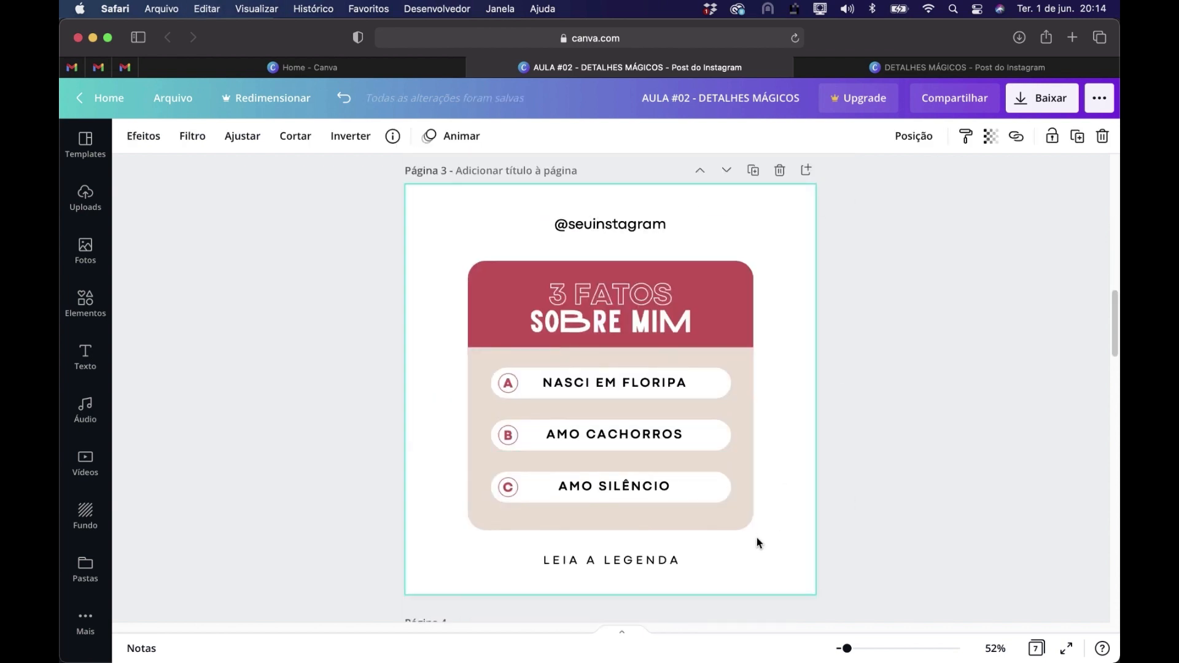
click(774, 527)
key(super+v)
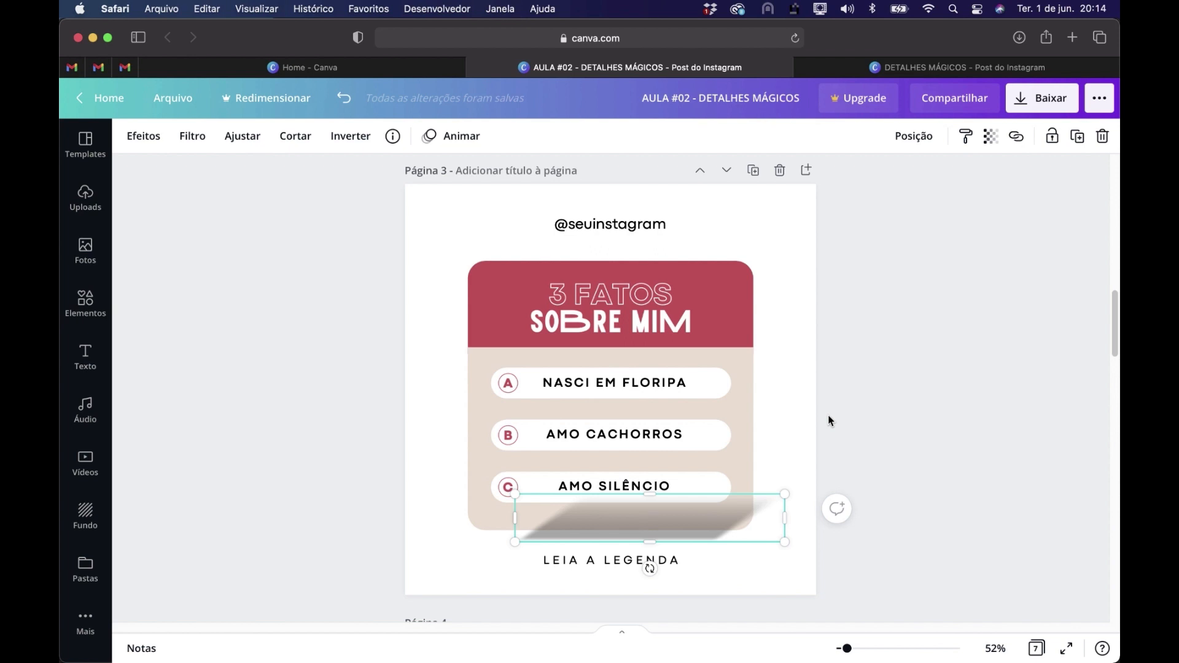
right_click(601, 524)
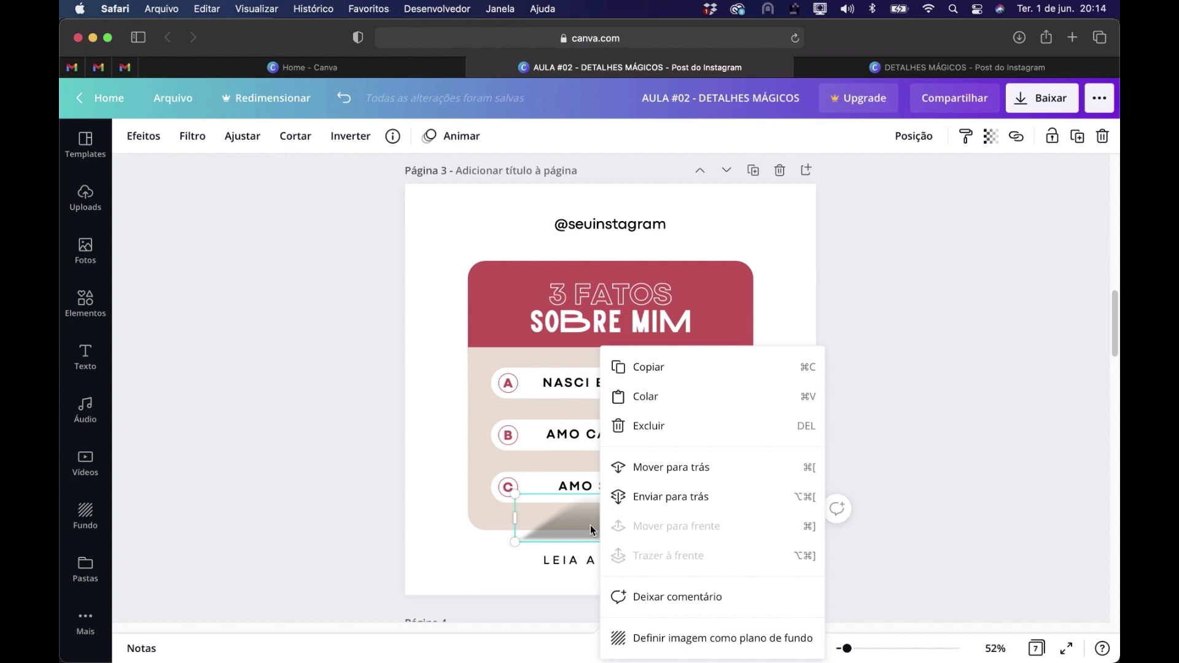
click(653, 498)
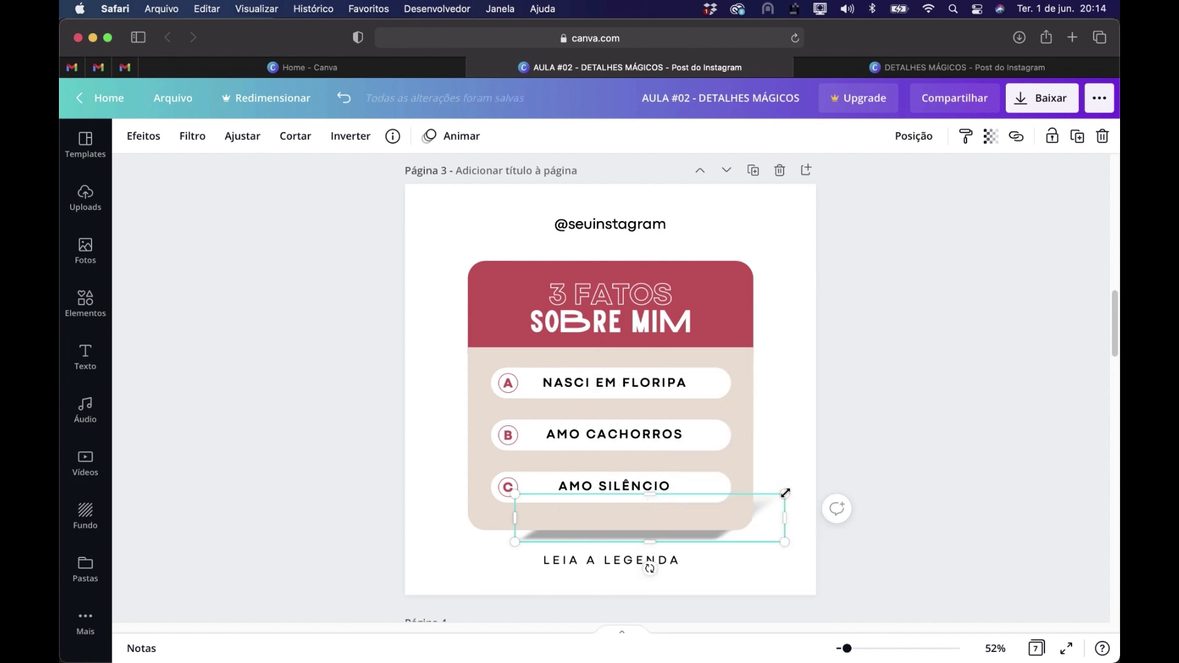
Enlarge the slanted shadow on page 3 and position it so it falls from the card's lower right corner
drag(786, 492, 813, 469)
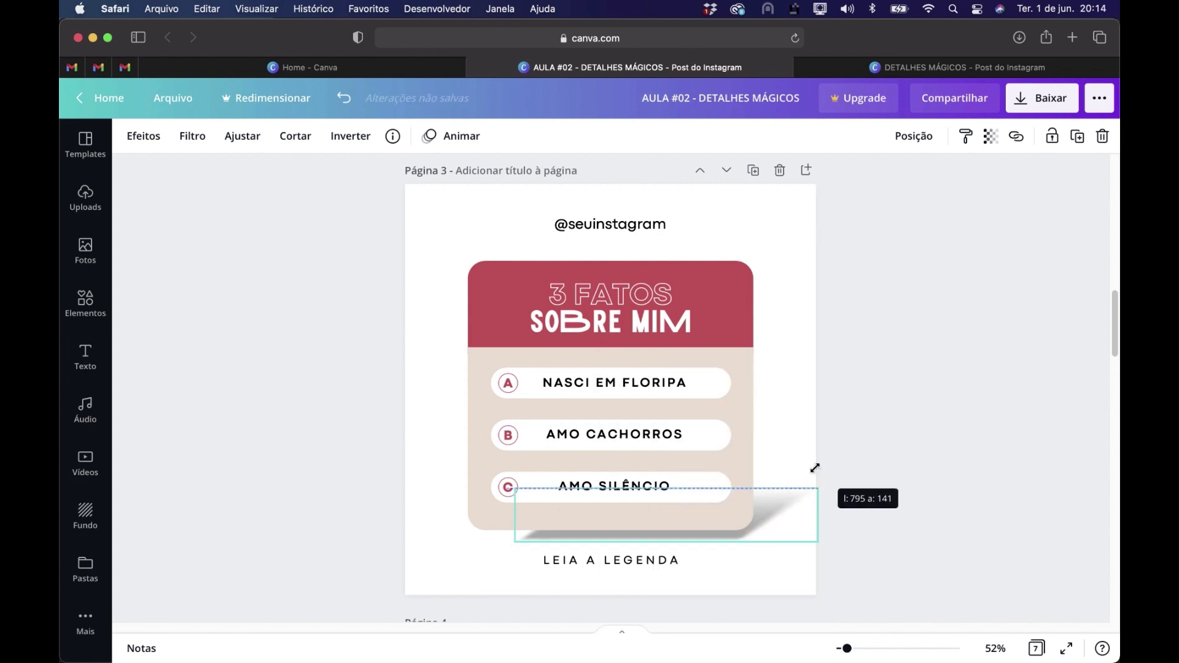
drag(784, 515, 842, 430)
drag(789, 503, 781, 501)
click(923, 555)
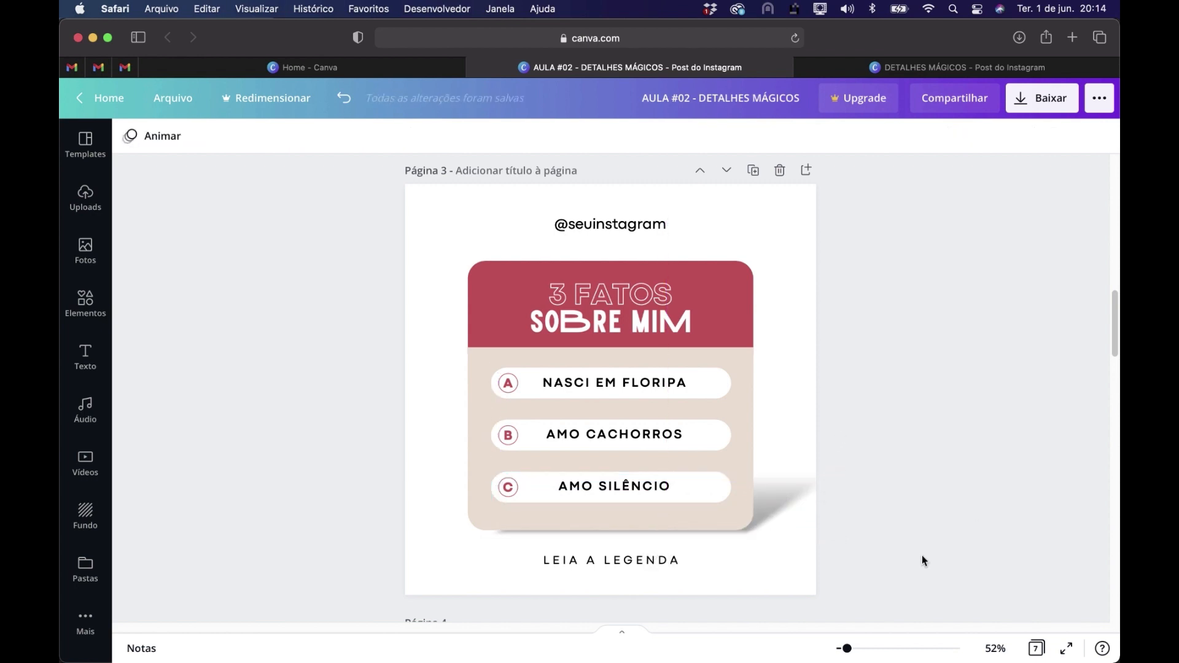
Extend the shadow on page 3 to the card's left edge and nudge it up against the card's base
click(790, 495)
drag(485, 535, 468, 543)
key(Up)
key(Up)
key(Up)
key(Up)
key(Down)
key(Down)
key(Up)
key(Up)
key(Up)
key(Up)
key(Up)
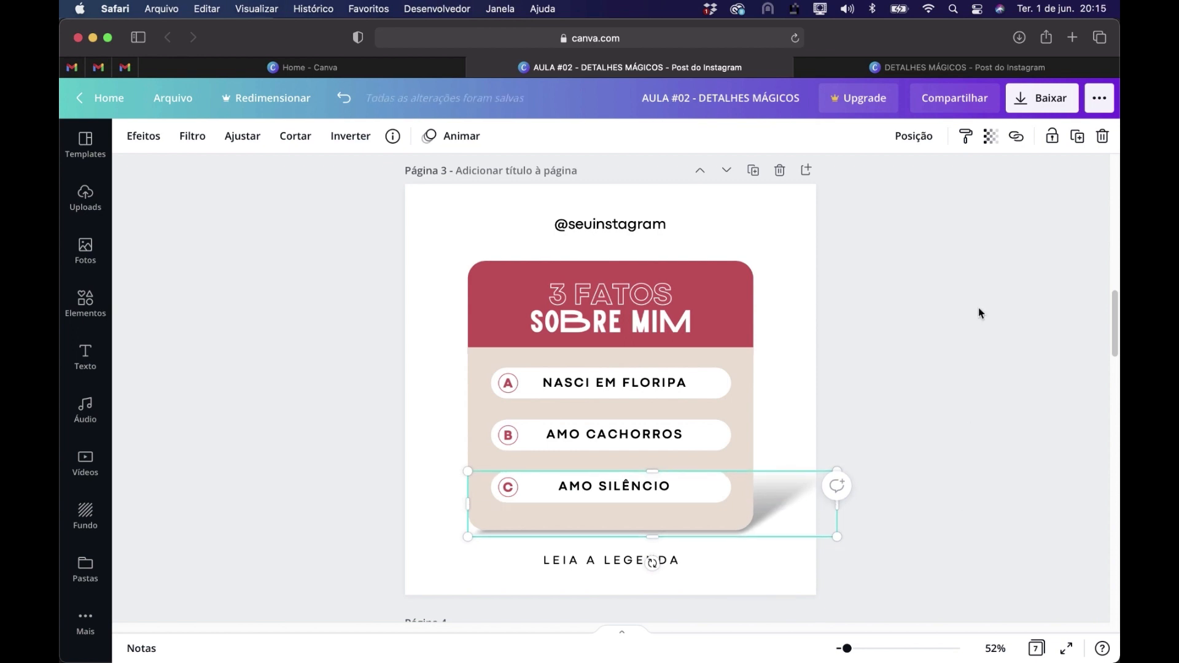
Set the transparency of the shadow behind the card on page 3 to 66
click(990, 137)
drag(942, 181, 914, 185)
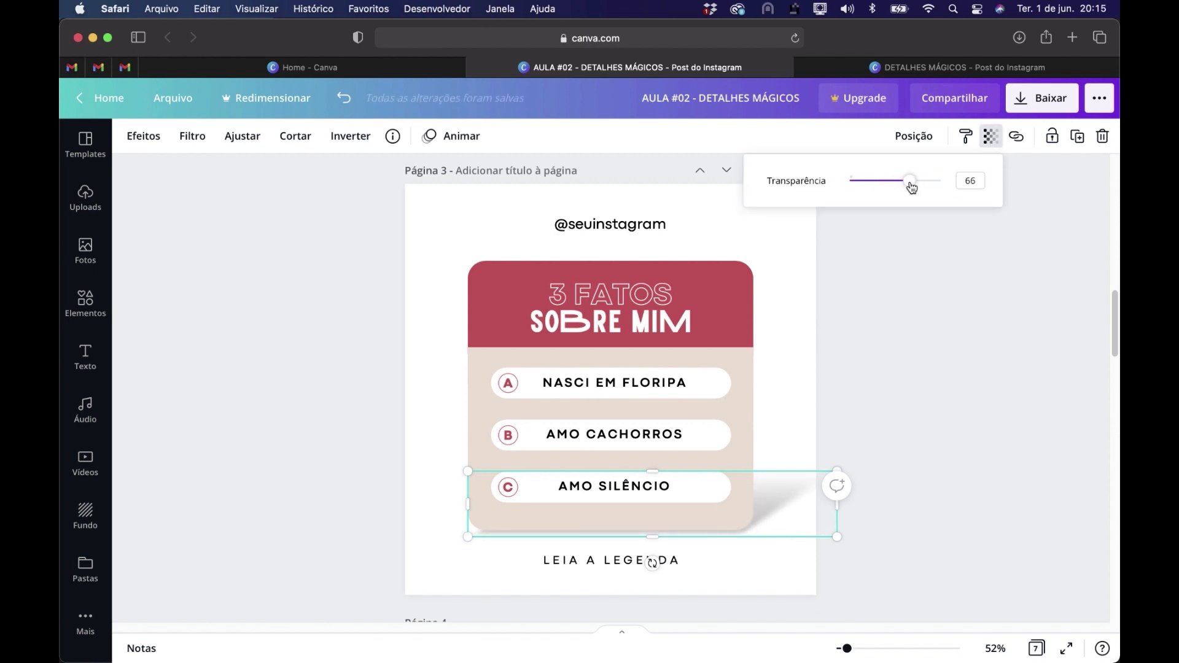
click(923, 333)
click(929, 323)
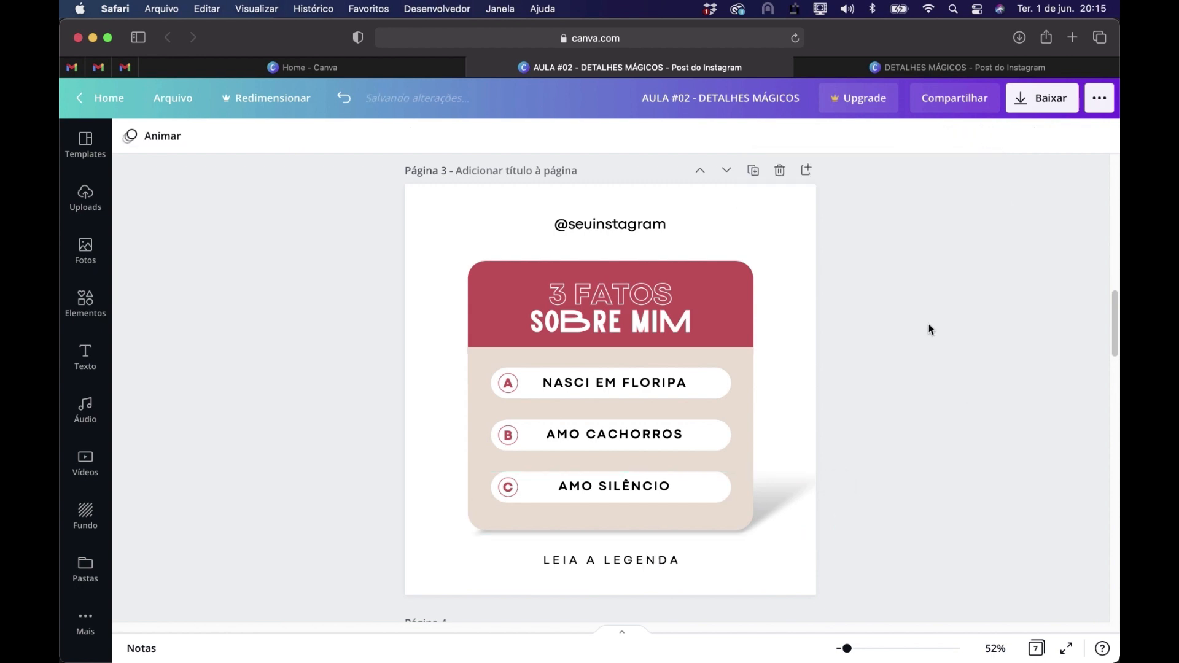
Compare the plain 3 FATOS design on page 2 with the refined version on page 3
scroll(929, 323, up, 8)
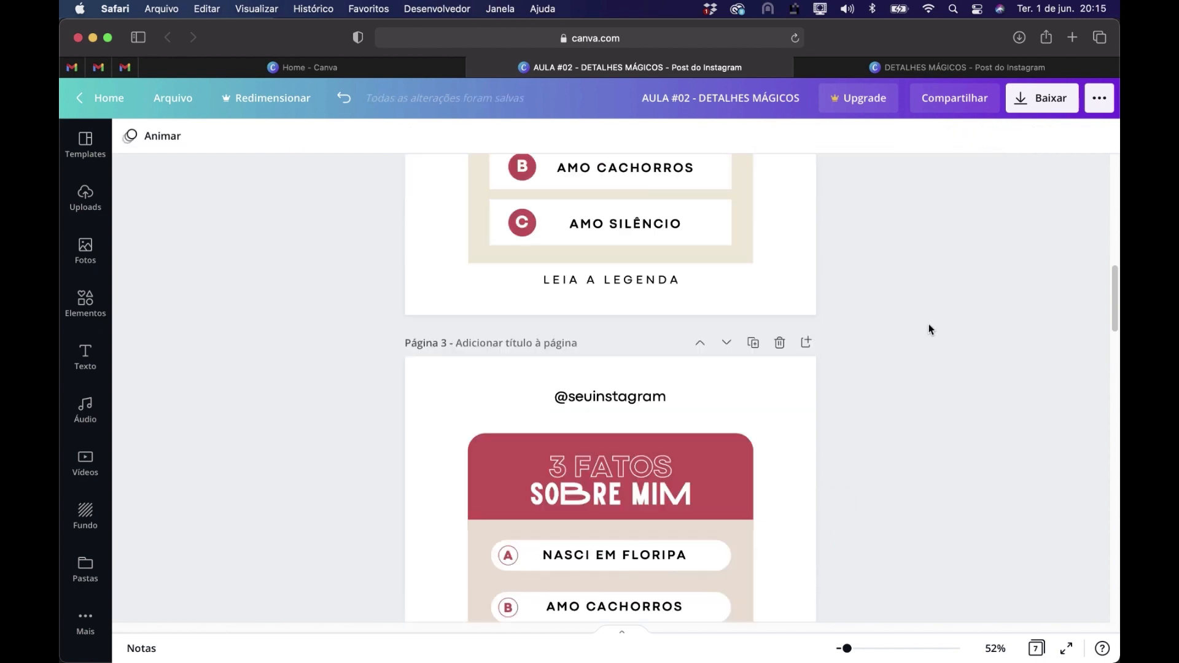
scroll(929, 324, down, 4)
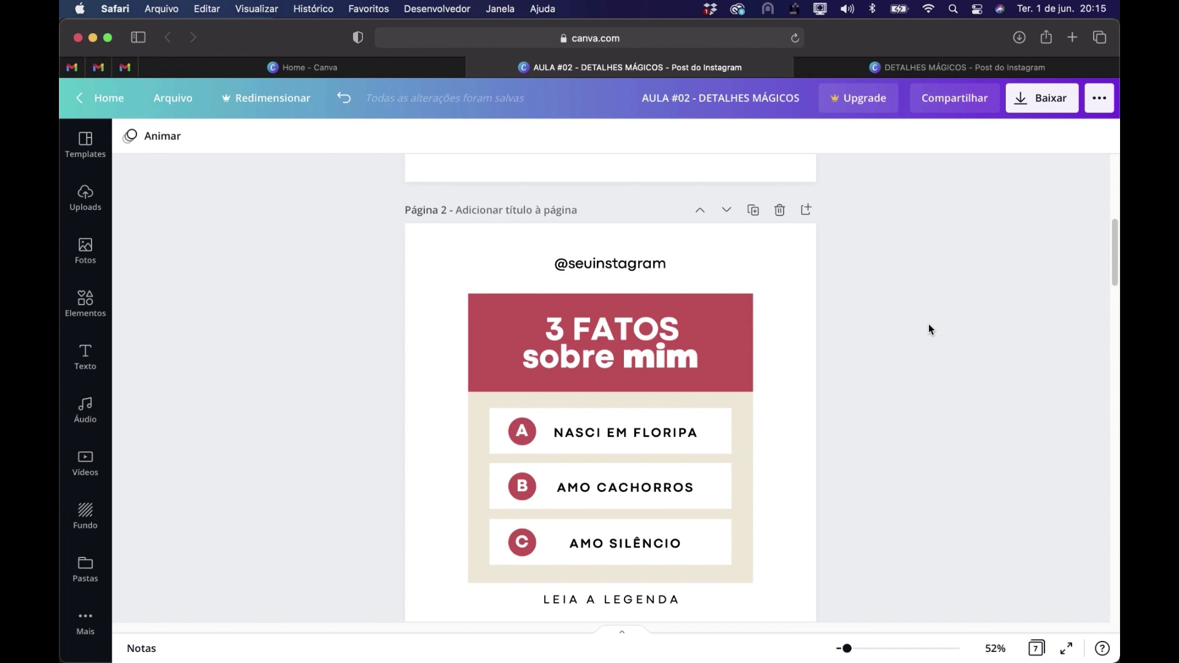
scroll(929, 323, down, 5)
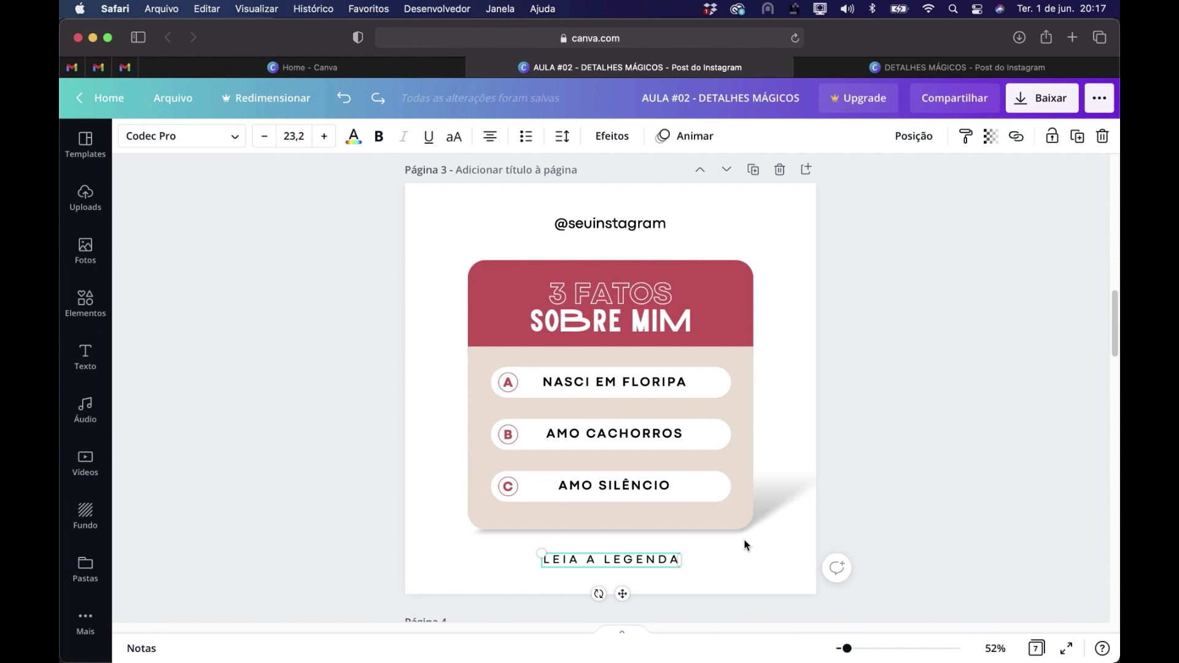
scroll(764, 541, up, 5)
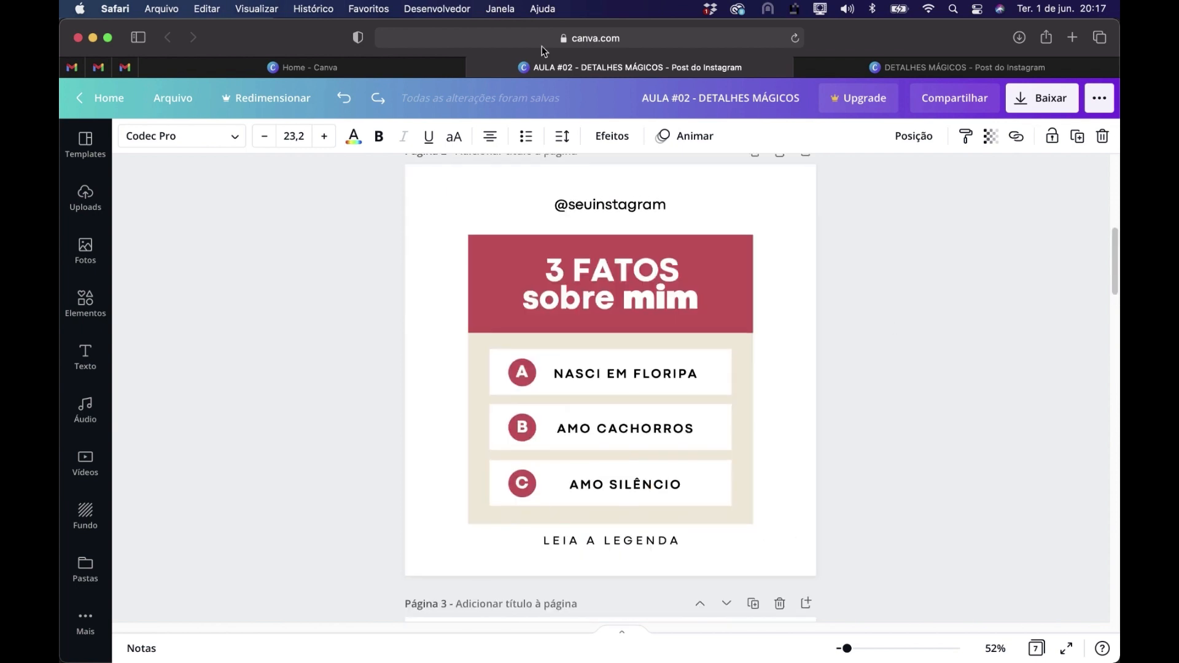
scroll(842, 383, down, 5)
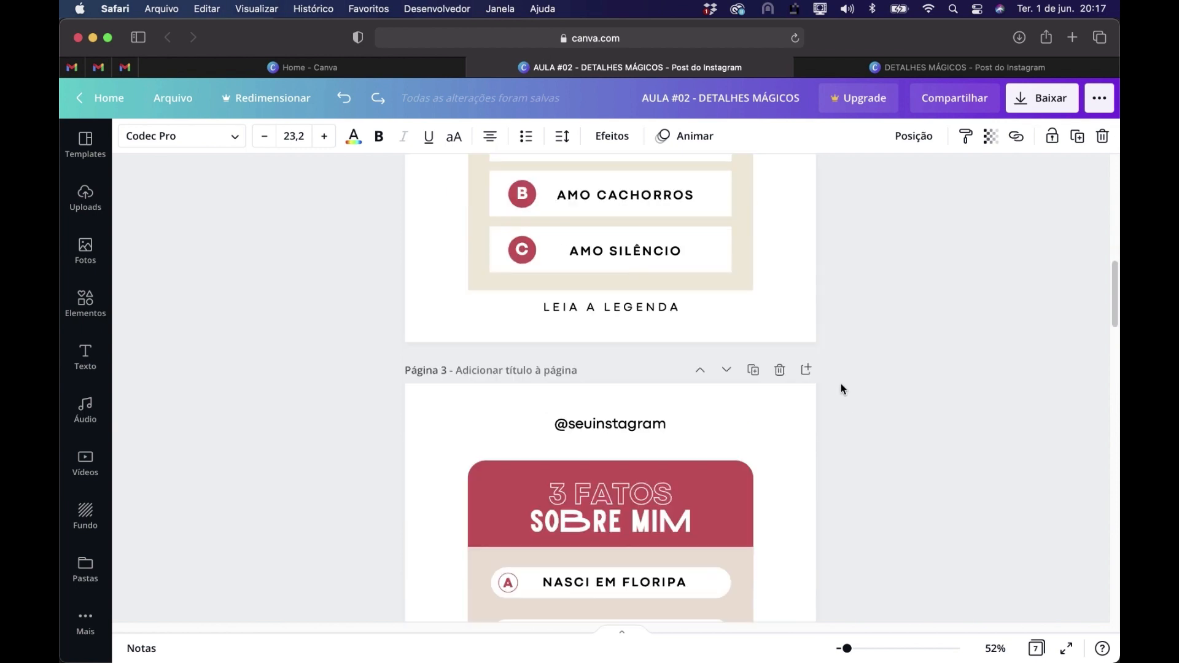
scroll(841, 387, down, 3)
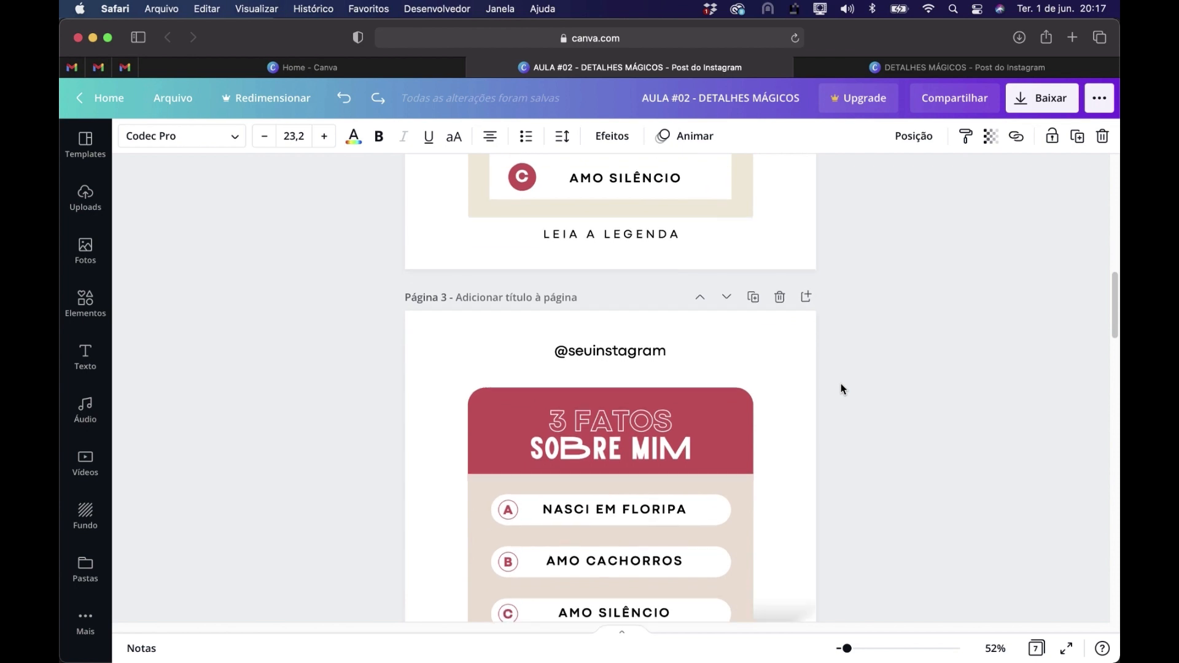
scroll(841, 385, up, 1)
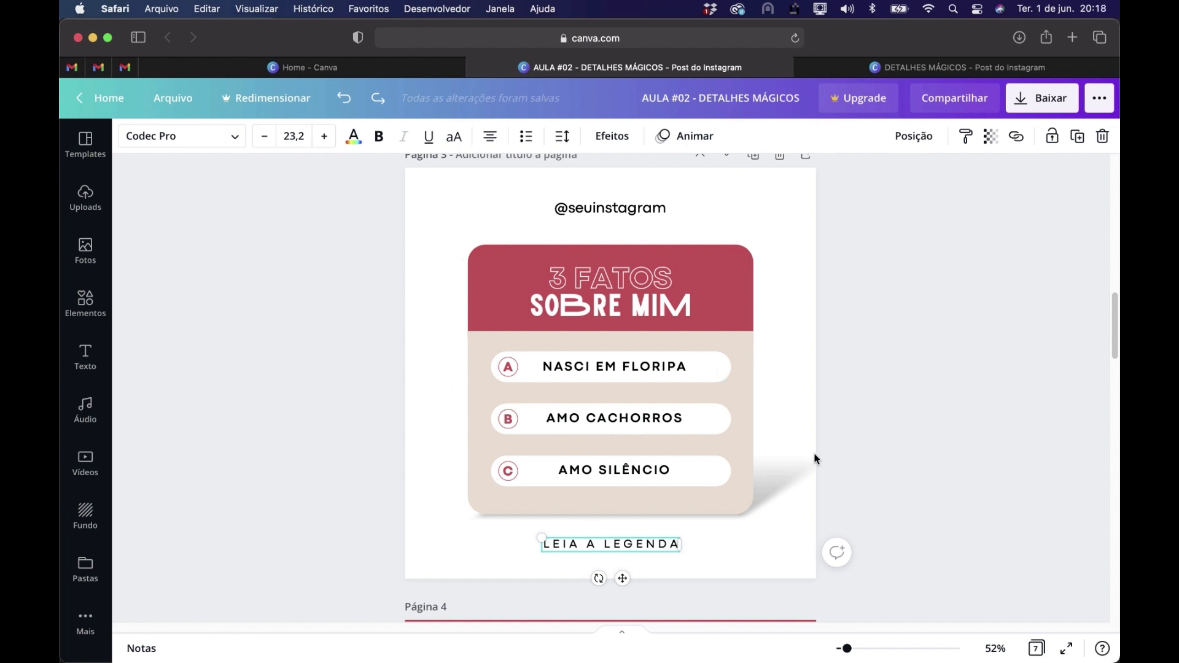
Apply the Curvar text shape to LEIA A LEGENDA on page 3 and move it to the card's upper left corner
click(725, 562)
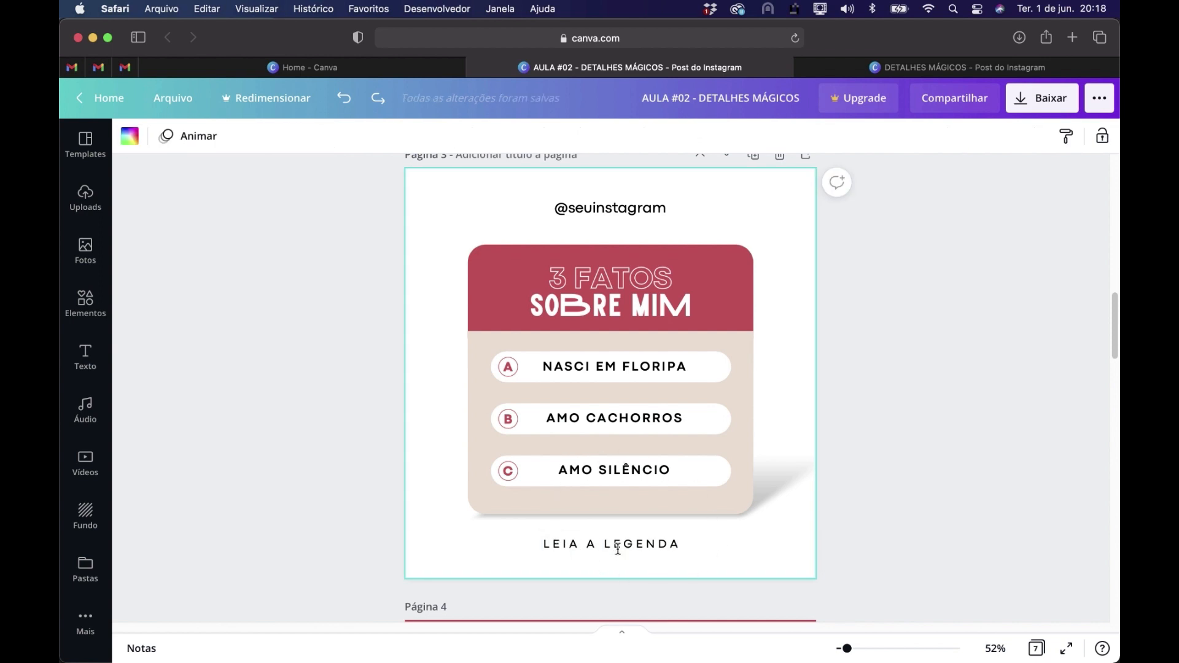
click(619, 544)
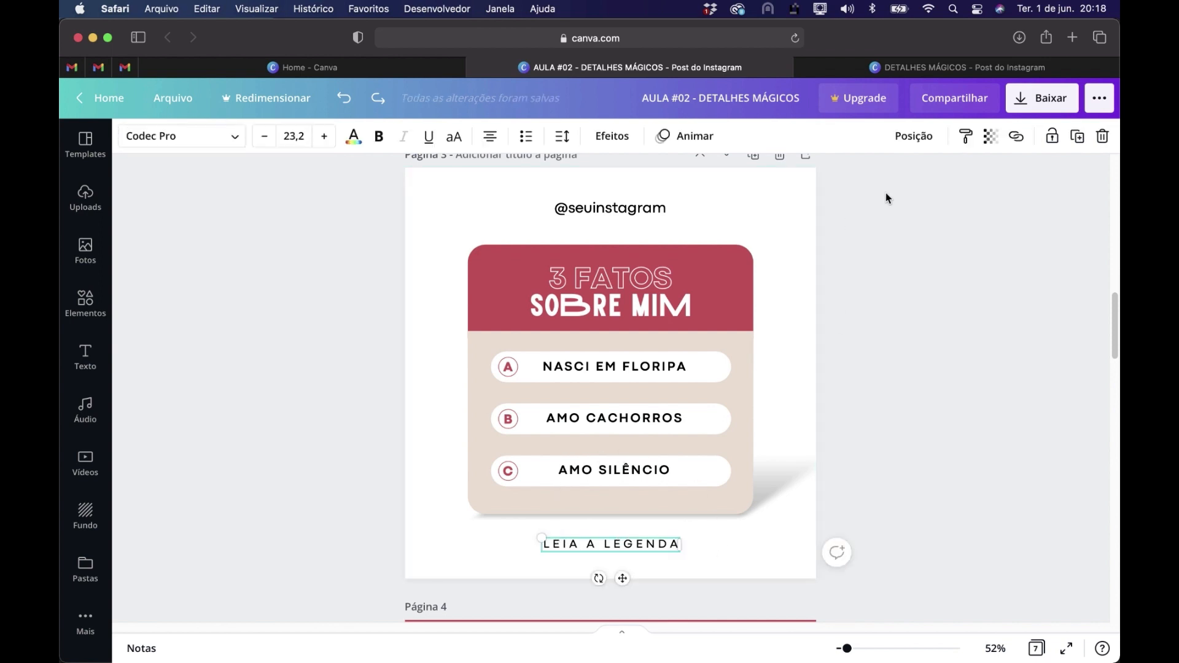
click(617, 138)
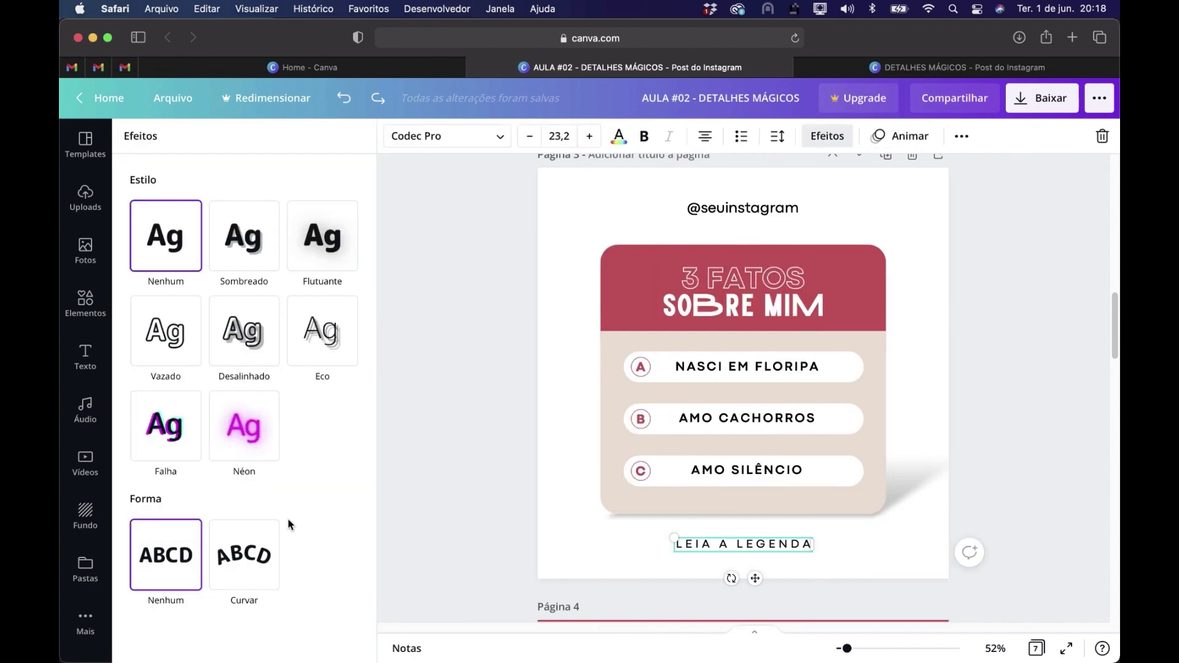
click(252, 560)
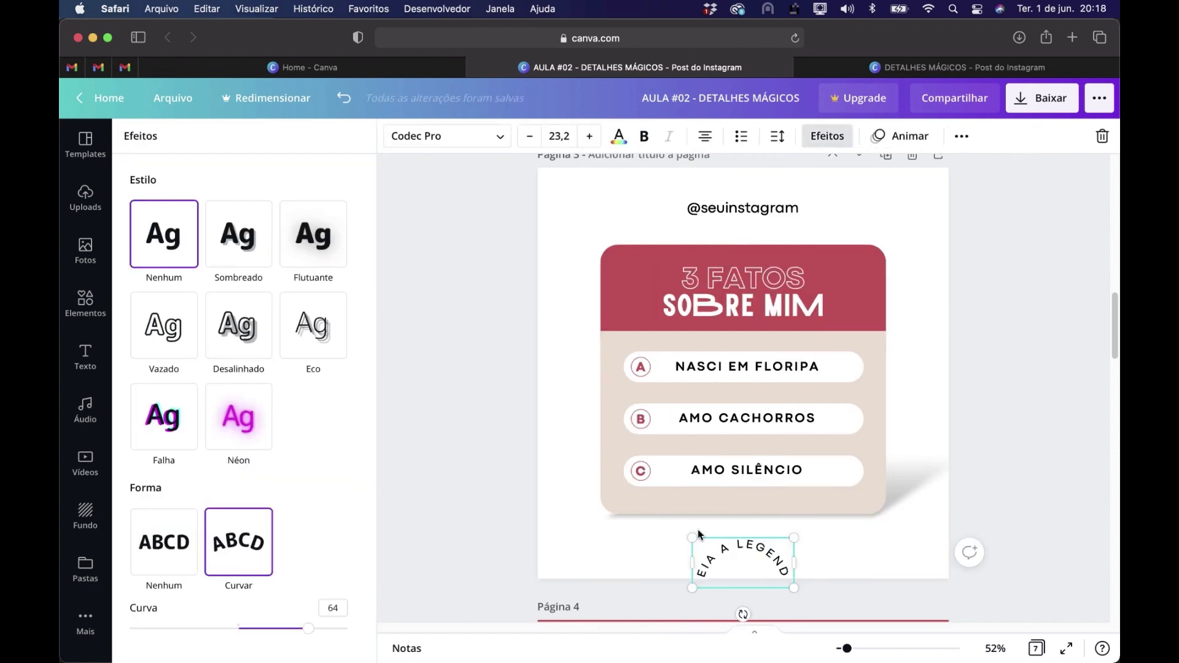
drag(629, 246, 645, 206)
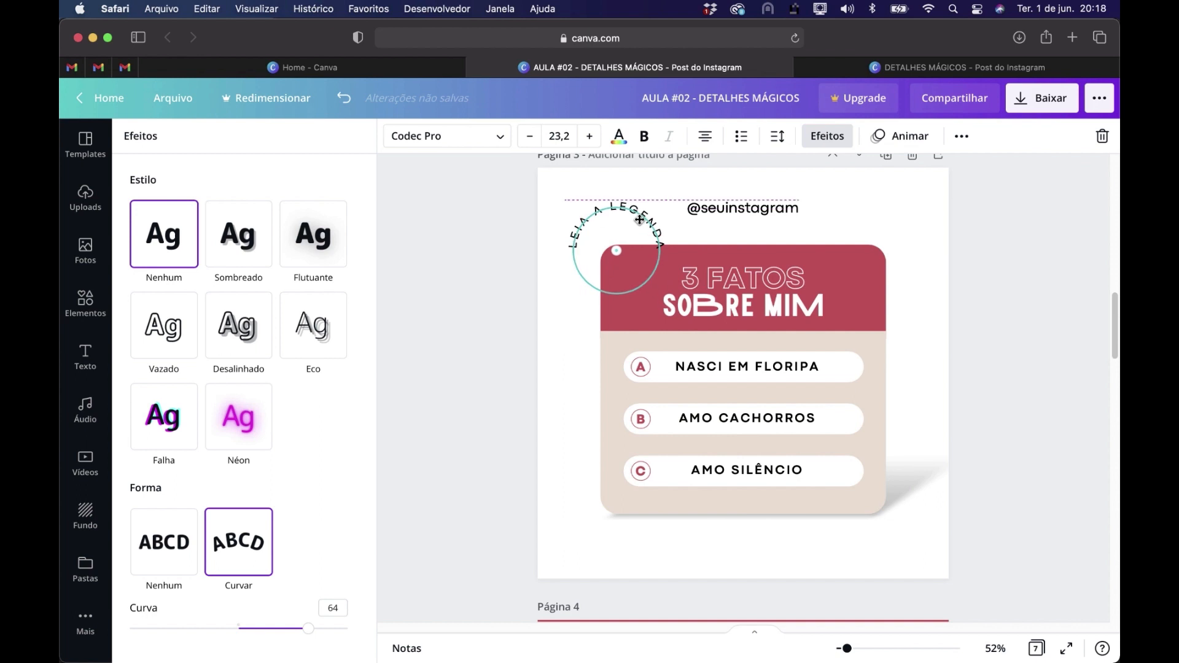
Tilt the curved LEIA A LEGENDA text counterclockwise around the card's upper left corner and set its curve to 67
mouse_move(313, 631)
mouse_down()
mouse_move(325, 625)
mouse_move(279, 630)
mouse_move(320, 629)
mouse_up()
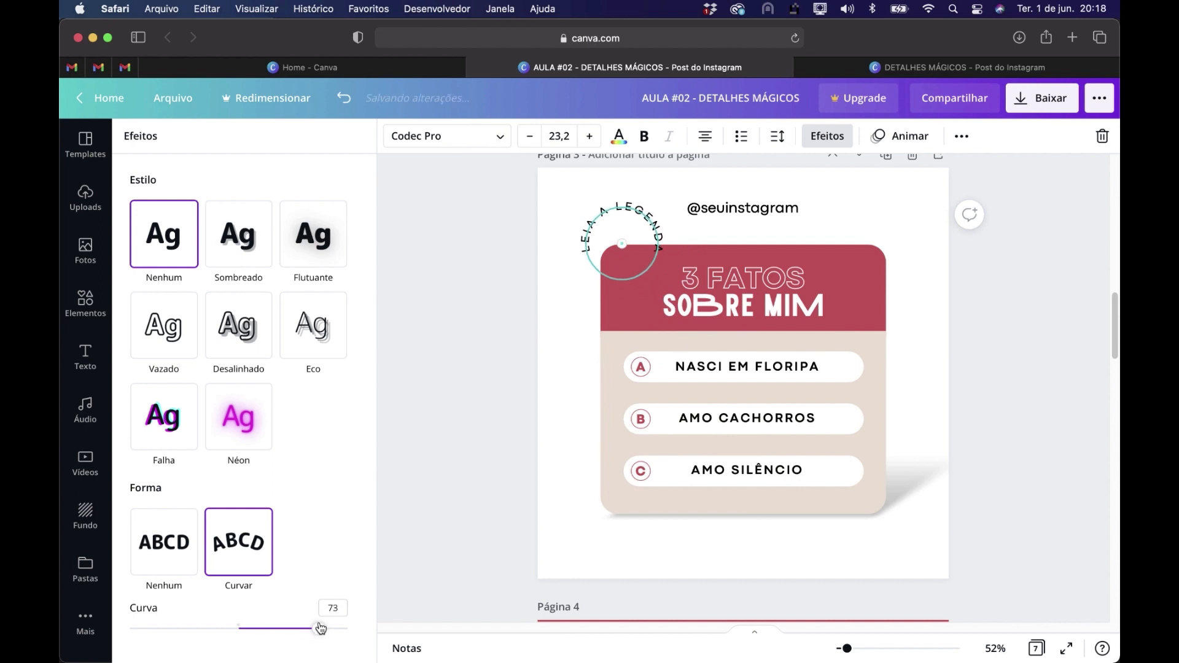
drag(613, 208, 598, 215)
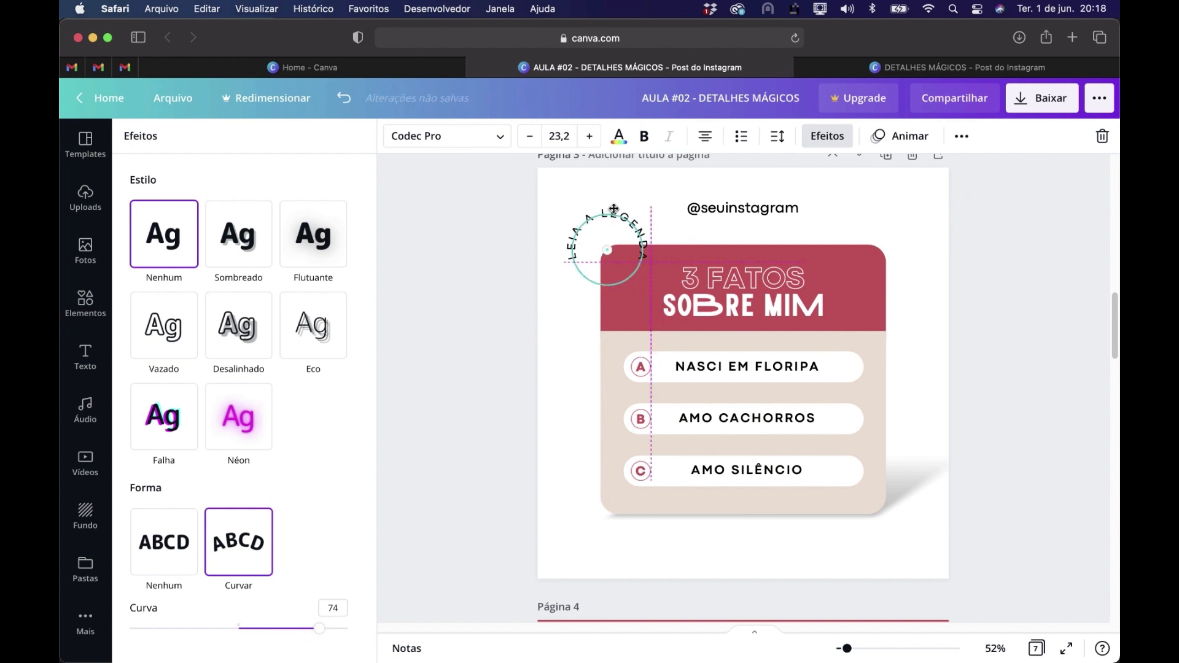
drag(608, 289, 631, 283)
drag(599, 218, 597, 218)
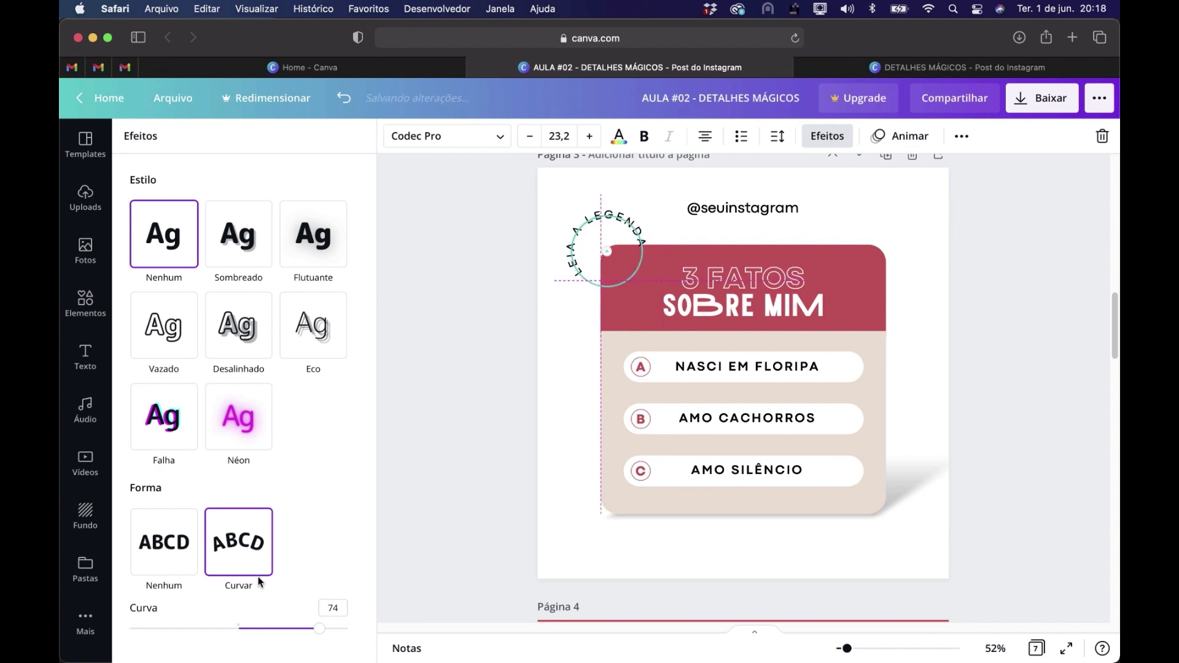
drag(320, 628, 312, 629)
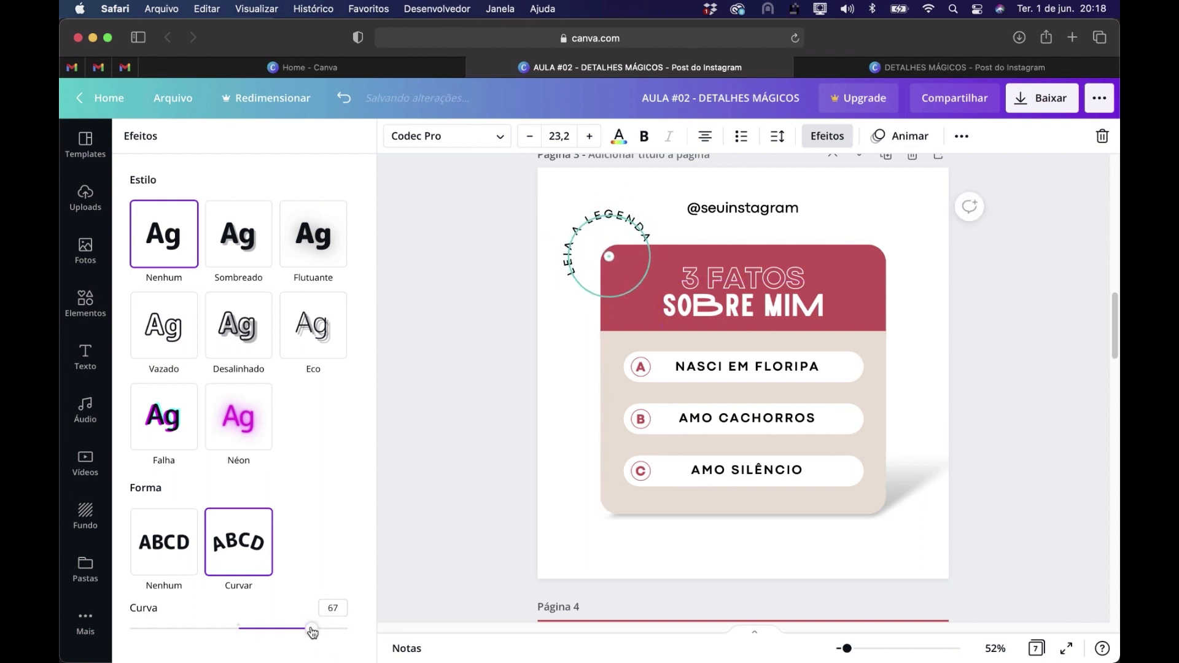
Shrink the curved LEIA A LEGENDA text to size 19,9 and place it just outside the card's rounded upper left corner
drag(566, 290, 622, 276)
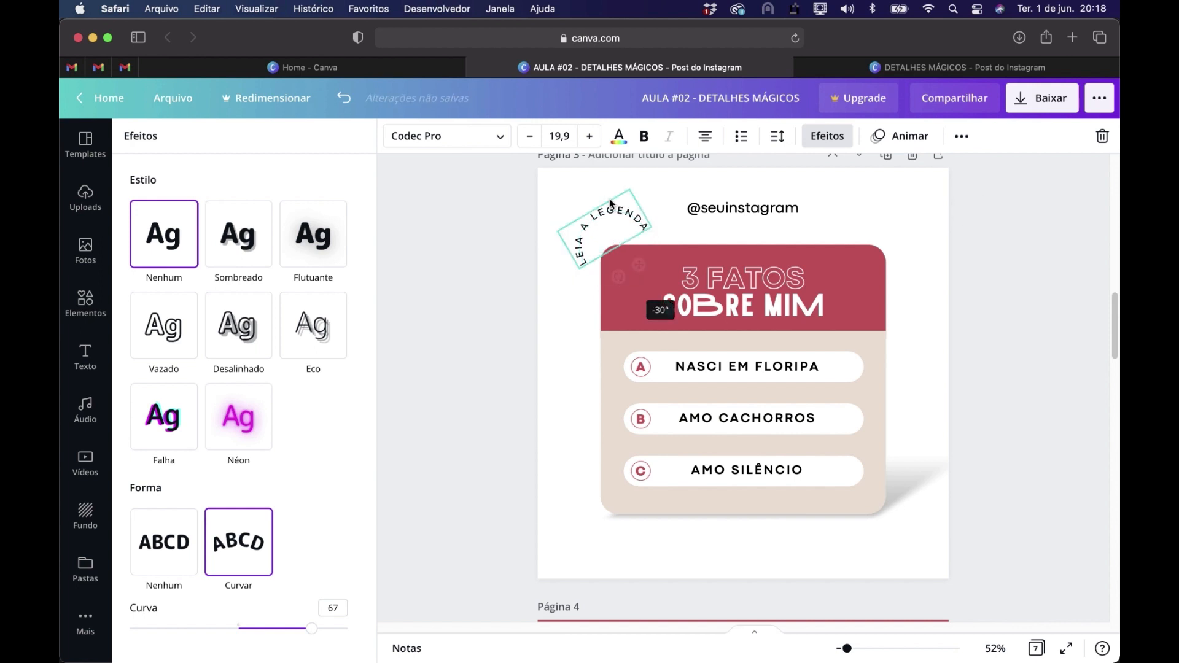
drag(608, 221, 609, 229)
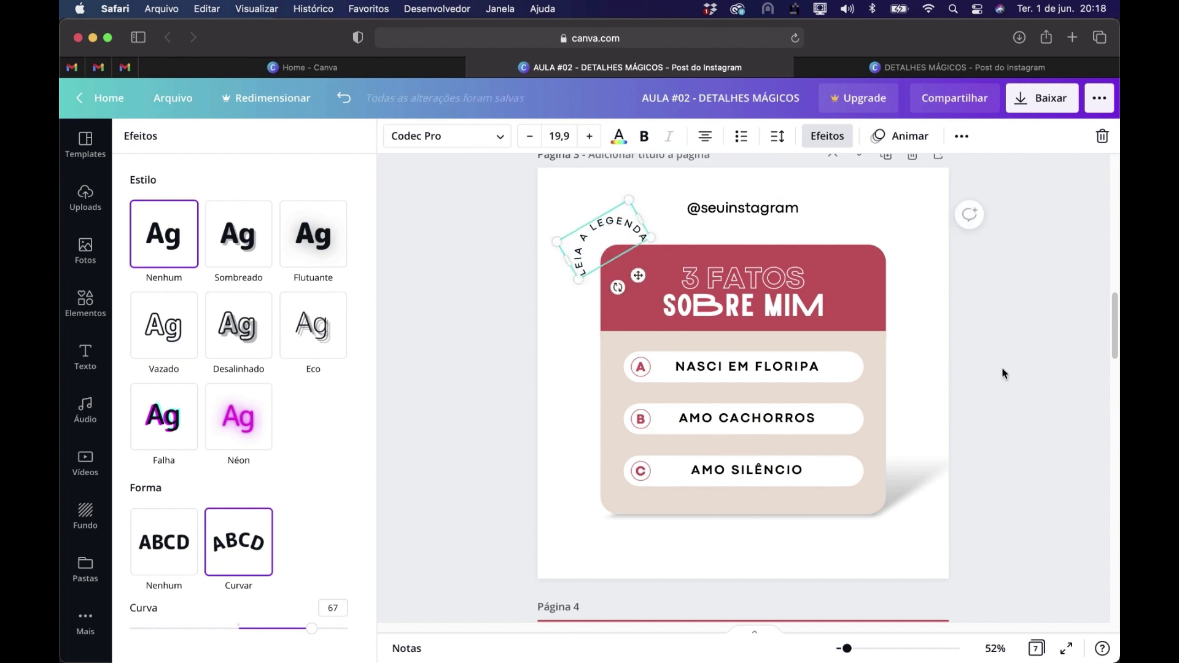
click(1004, 407)
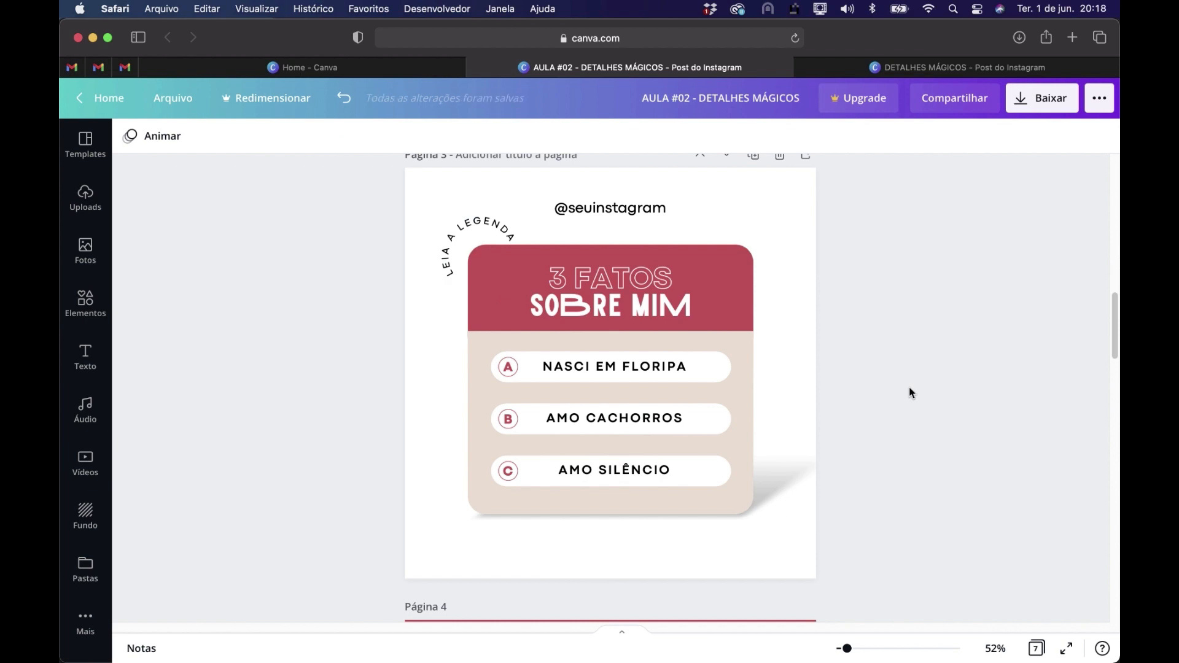
Fine-tune the rotation of the curved LEIA A LEGENDA text so it follows the card's corner on page 3
scroll(924, 382, up, 10)
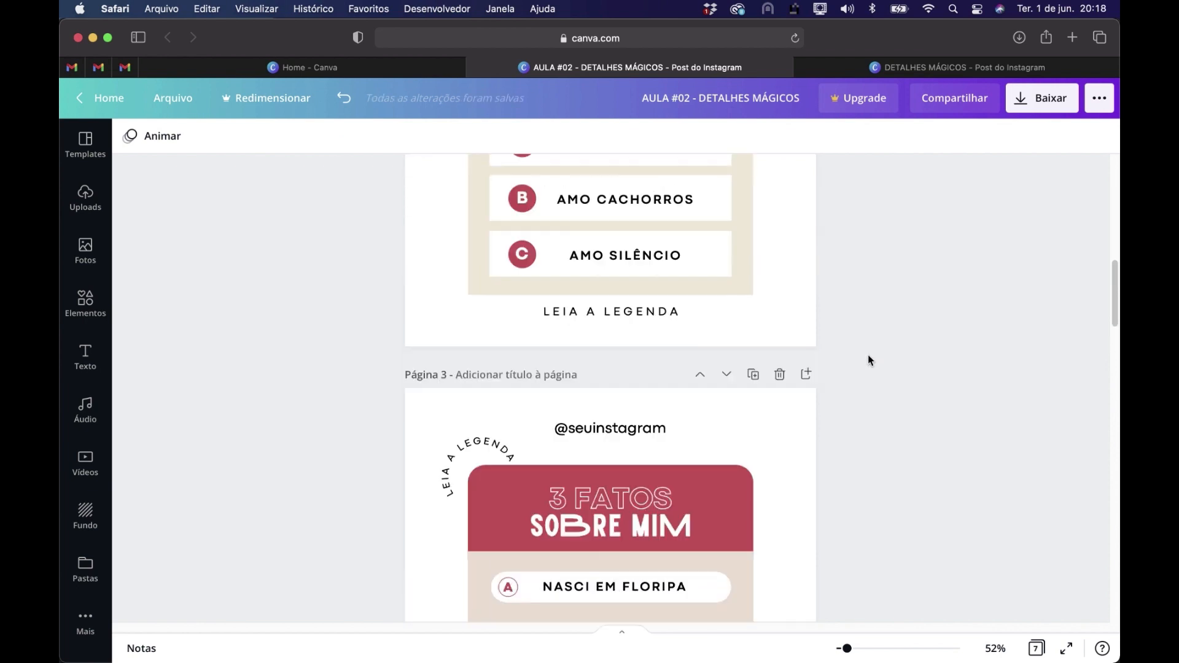
scroll(862, 358, down, 8)
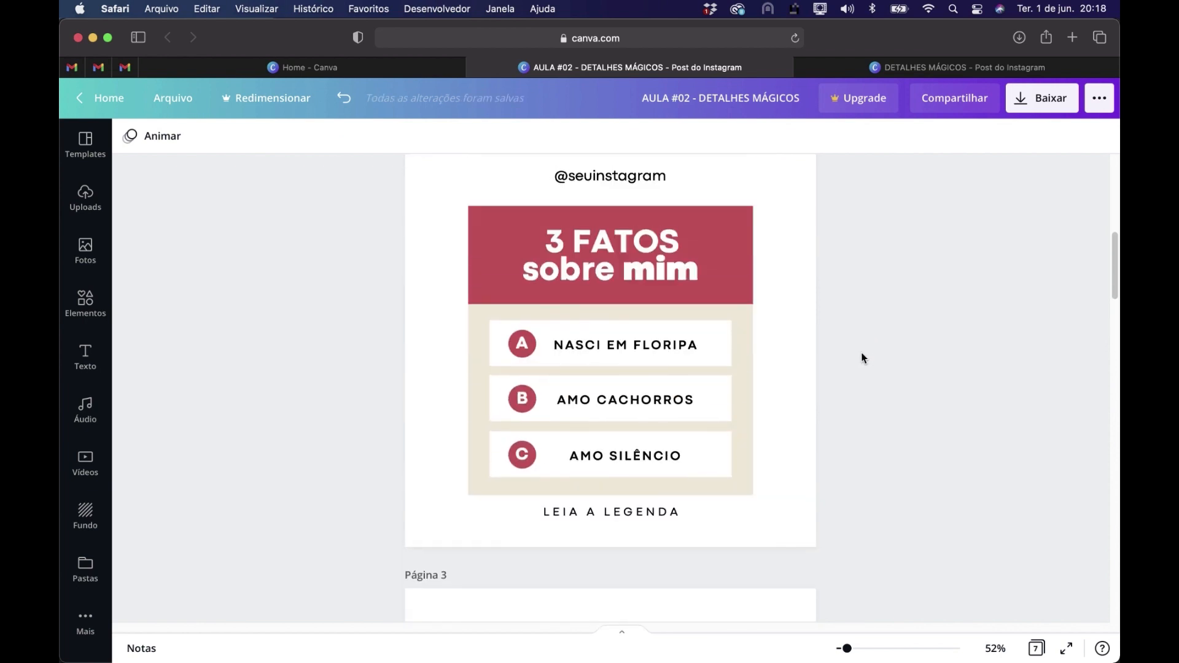
scroll(862, 356, down, 3)
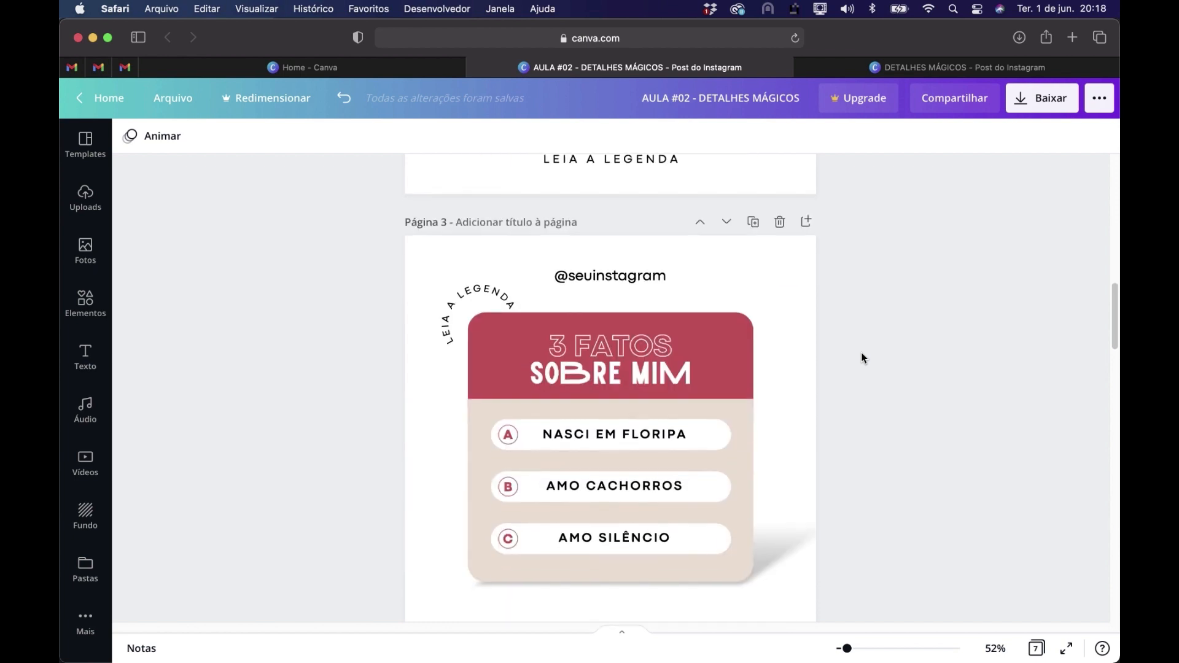
click(447, 300)
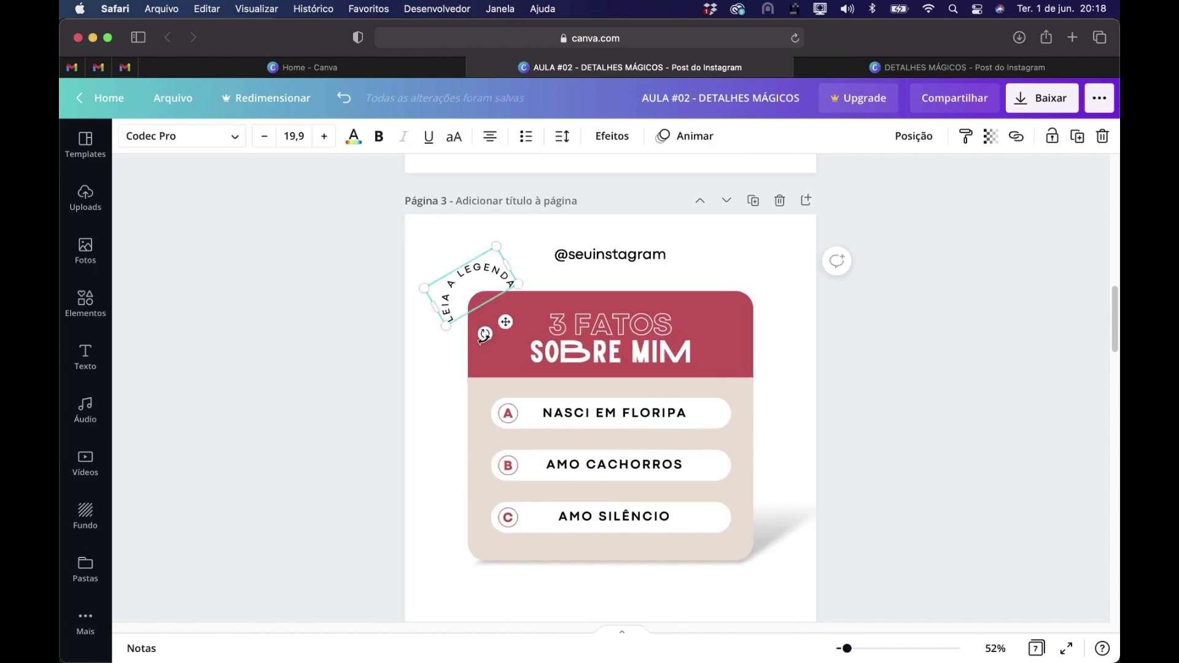
drag(484, 335, 490, 333)
click(926, 461)
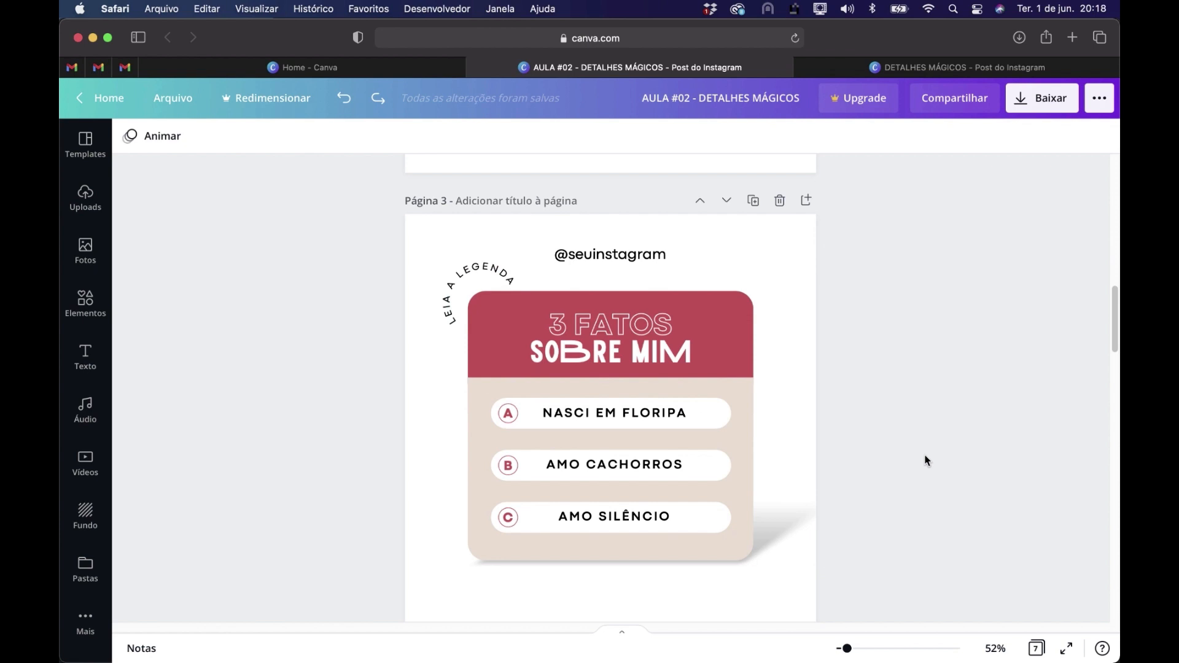
scroll(926, 461, down, 1)
scroll(927, 461, down, 1)
drag(927, 562, 407, 256)
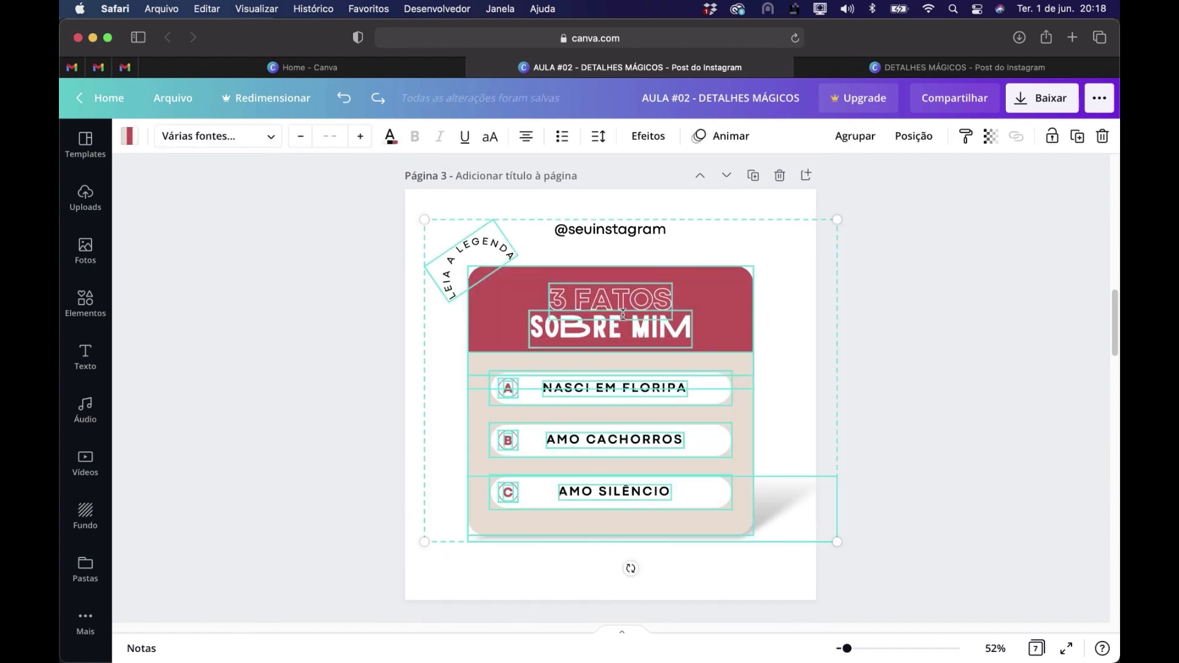
drag(622, 317, 623, 324)
click(945, 491)
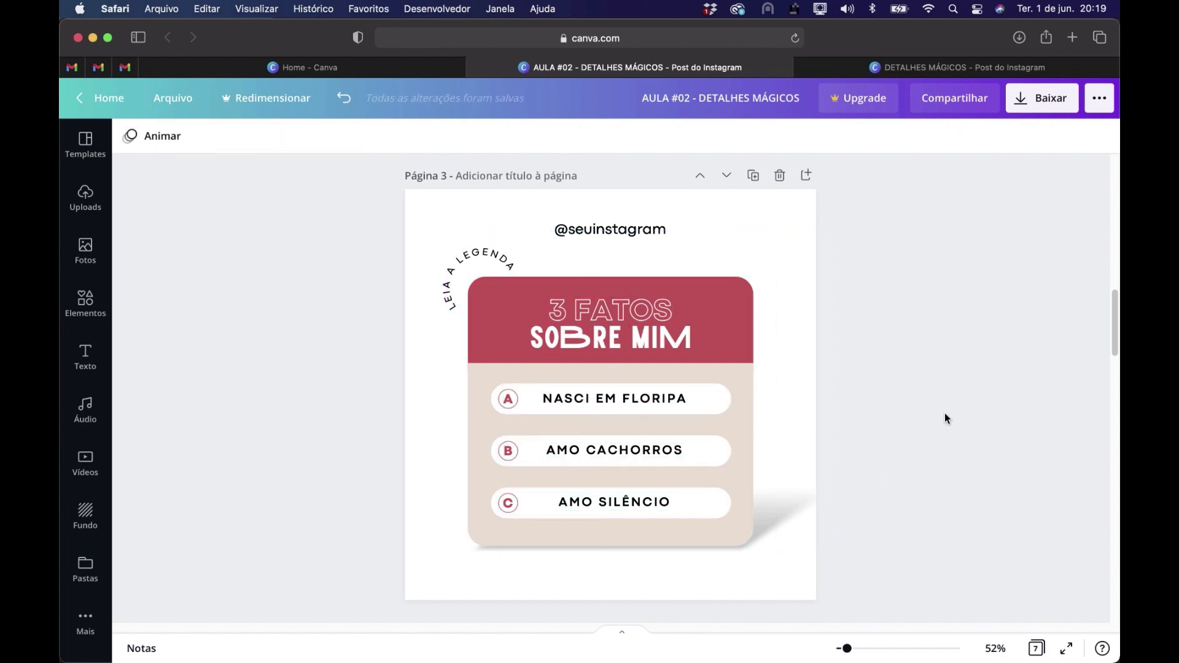
Copy the crumpled paper texture from page 1 onto page 3
scroll(945, 413, up, 10)
click(469, 510)
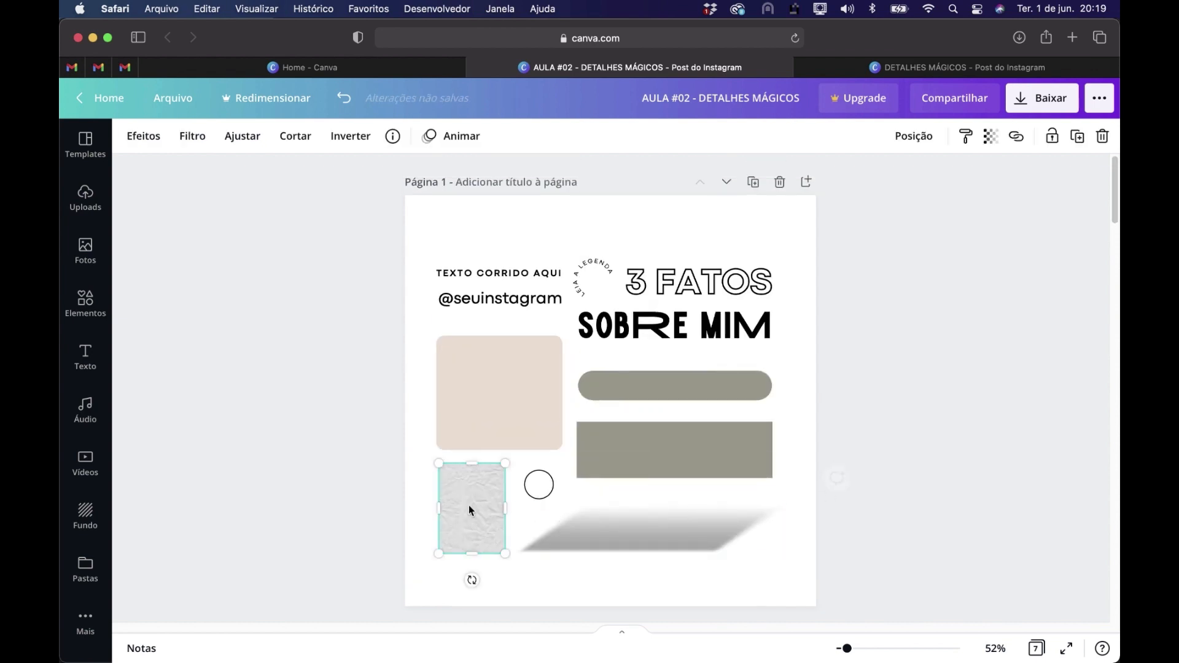
scroll(469, 509, down, 5)
scroll(470, 505, down, 10)
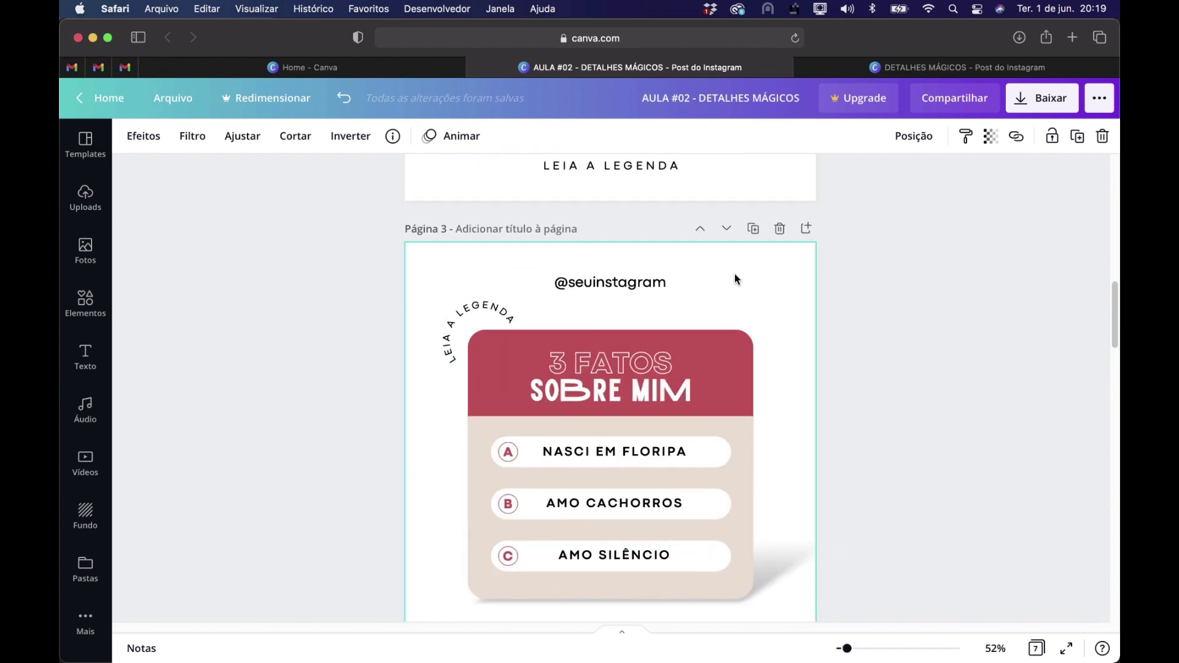
key(super+v)
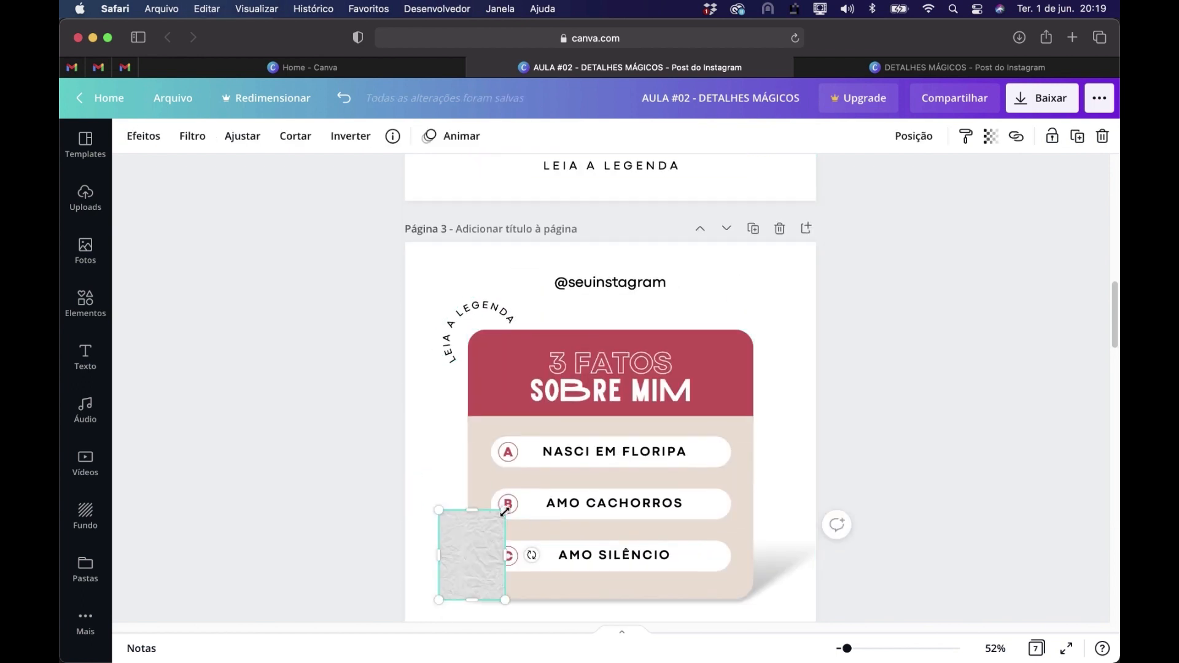
Enlarge the crumpled paper texture from page 3's upper left corner to cover the page and set it as the background
drag(474, 565, 440, 297)
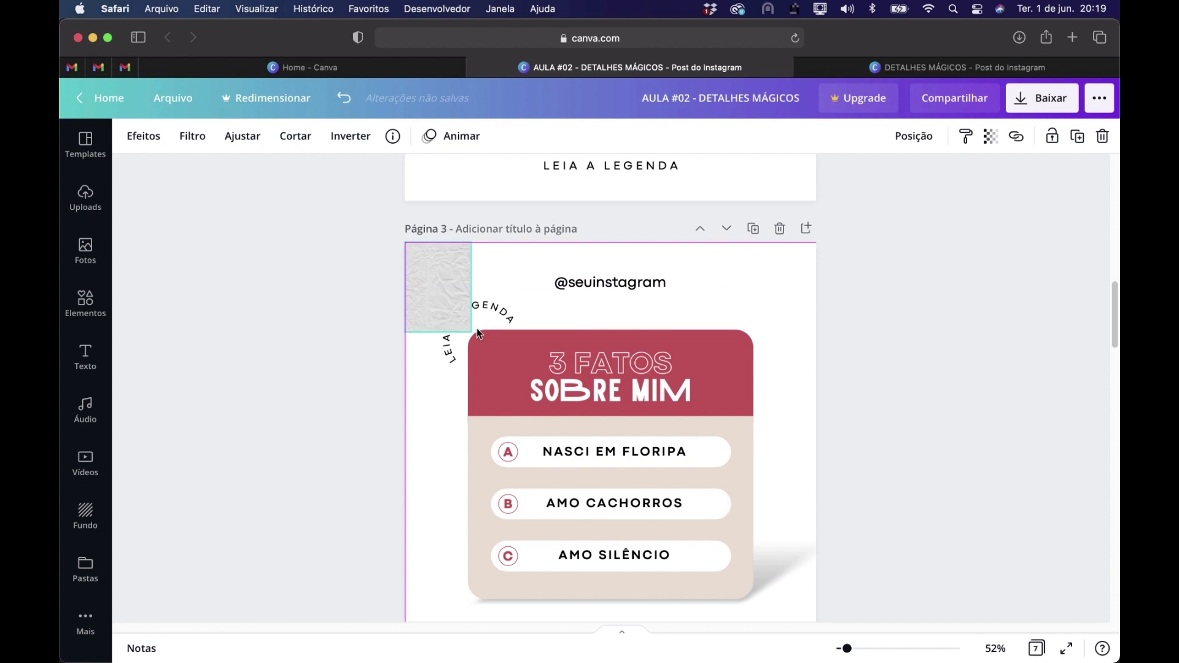
drag(473, 333, 1029, 638)
scroll(705, 348, down, 5)
right_click(624, 364)
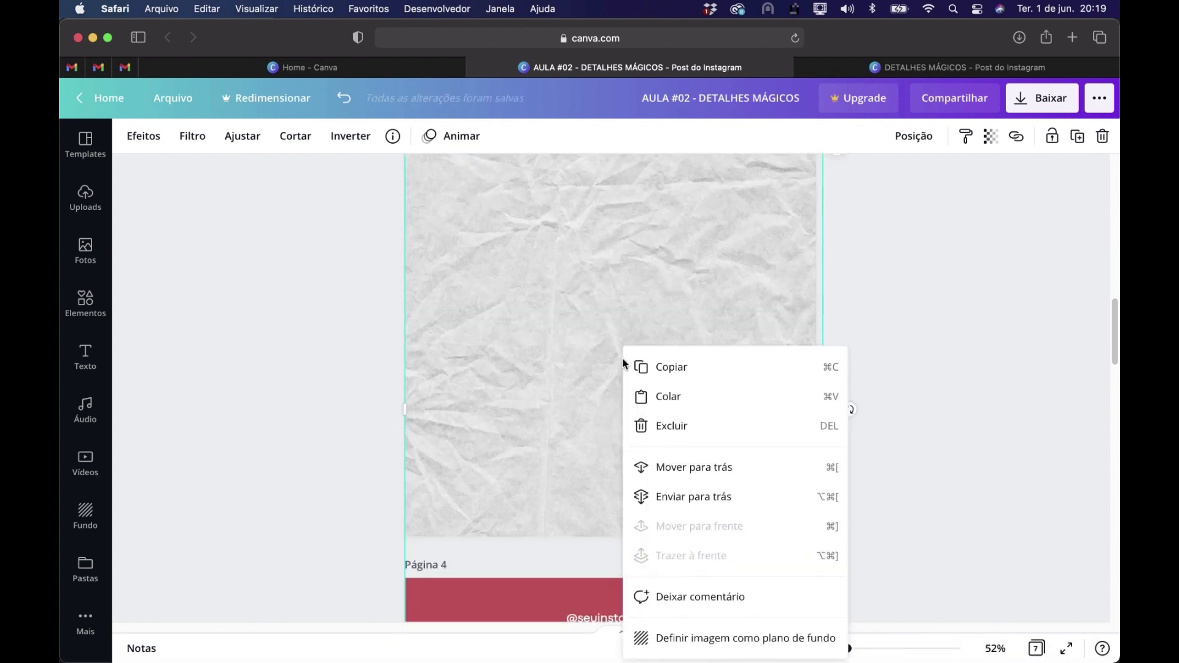
click(763, 645)
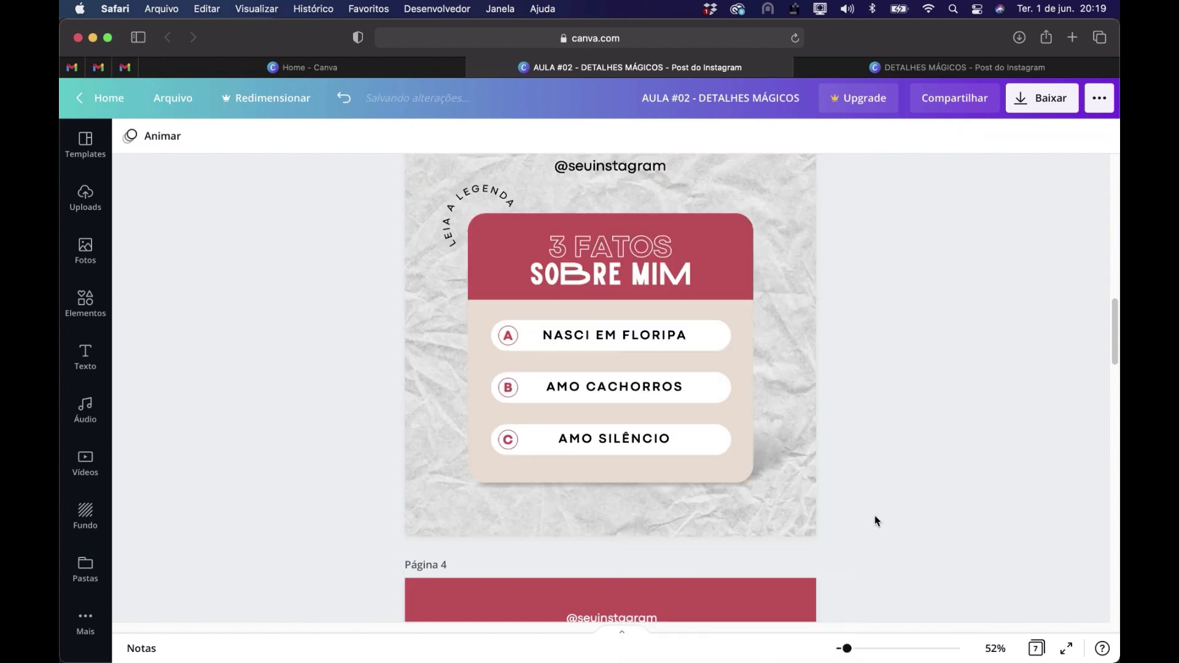
Set the transparency of page 3's crumpled paper background to 41
scroll(876, 519, up, 3)
click(769, 321)
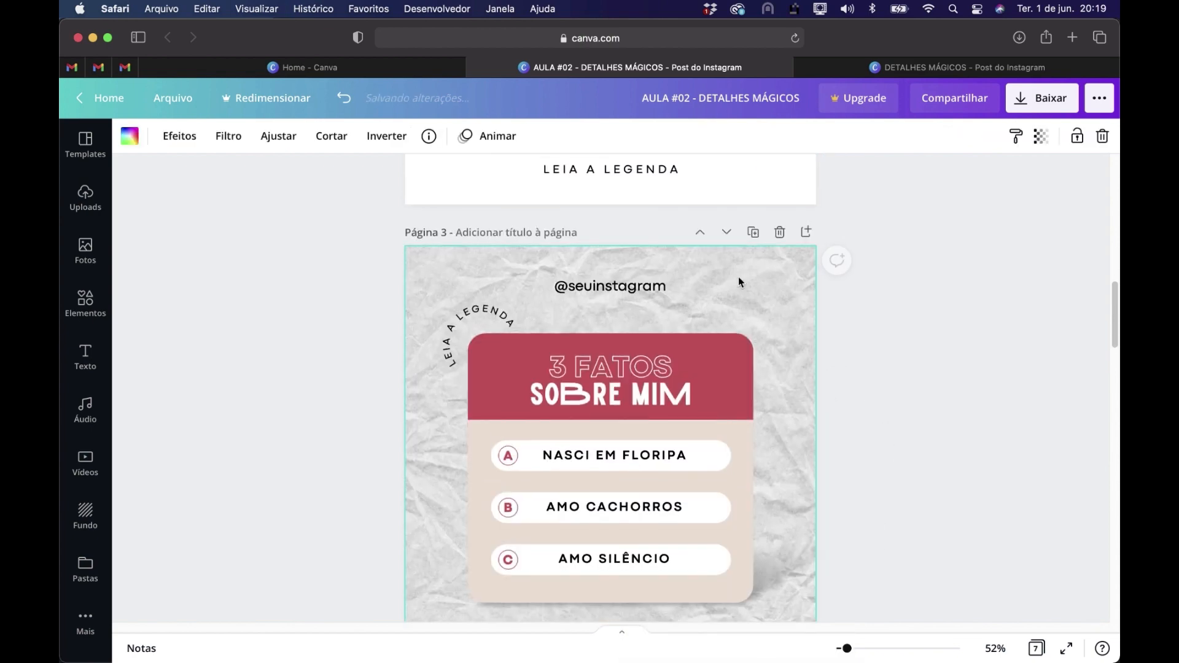
click(1041, 136)
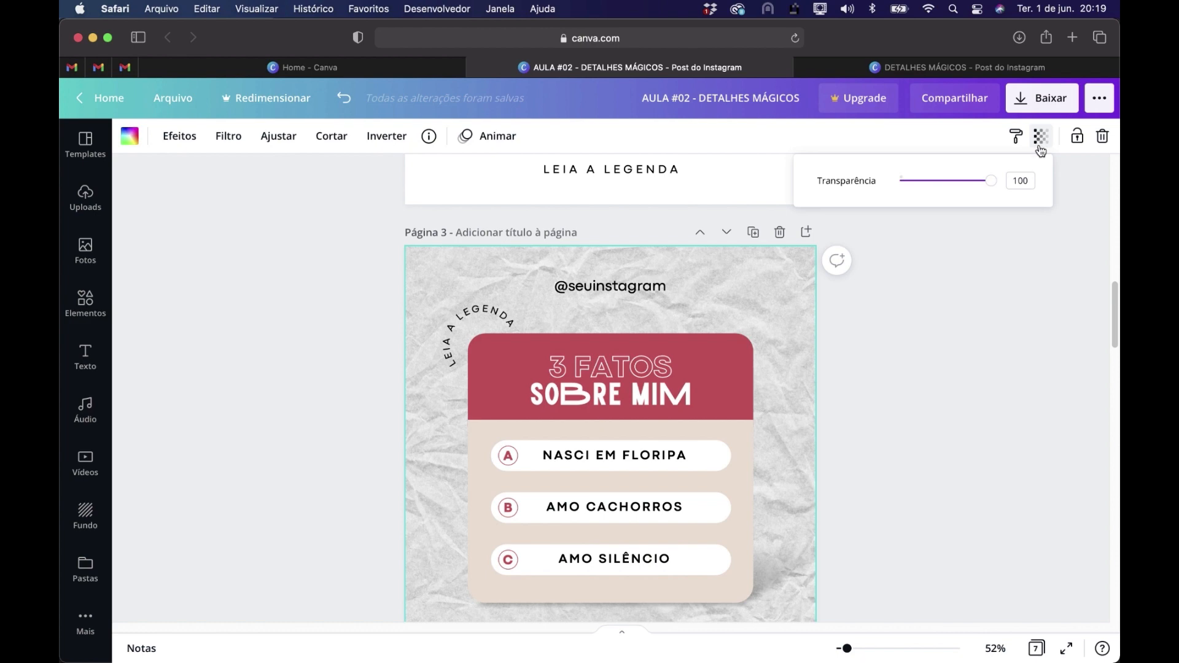
drag(990, 182, 939, 188)
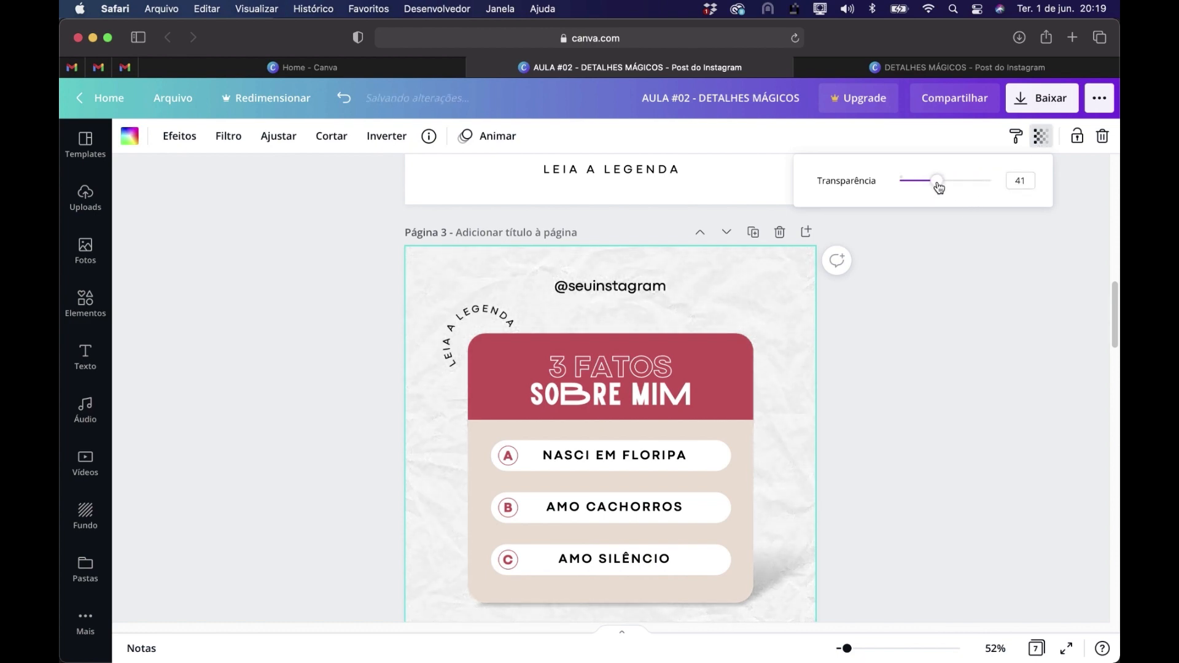
click(975, 363)
Duplicate page 4, the red 3 FATOS design with the circular photo
scroll(975, 362, up, 5)
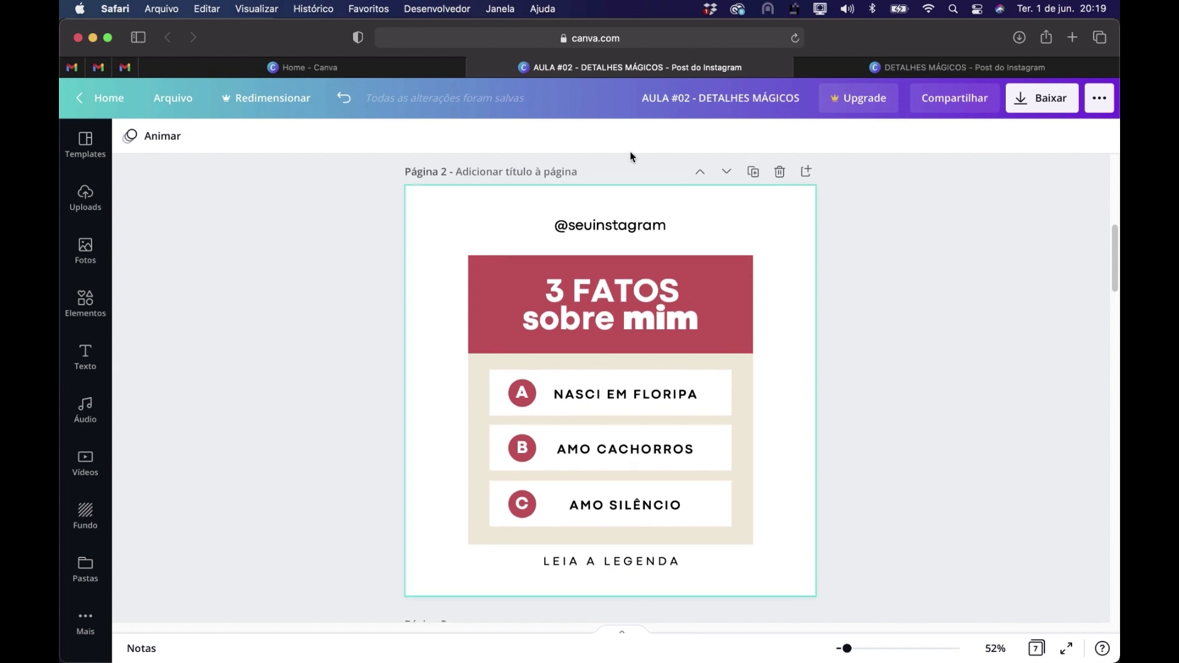
scroll(894, 441, down, 4)
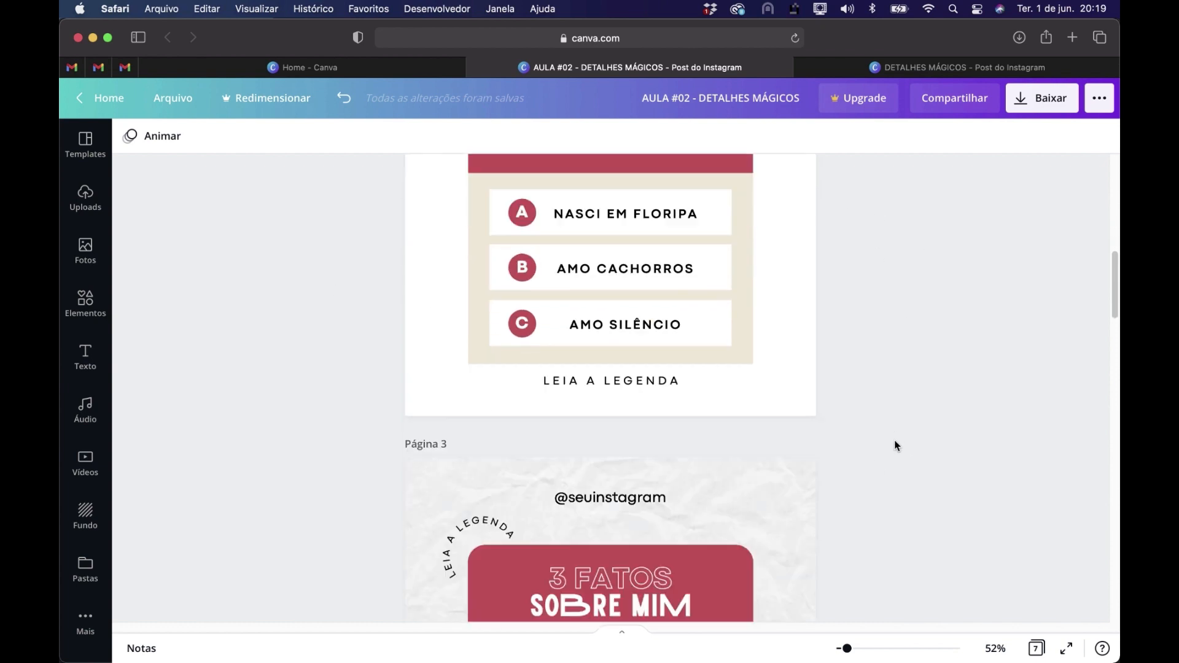
scroll(895, 441, down, 5)
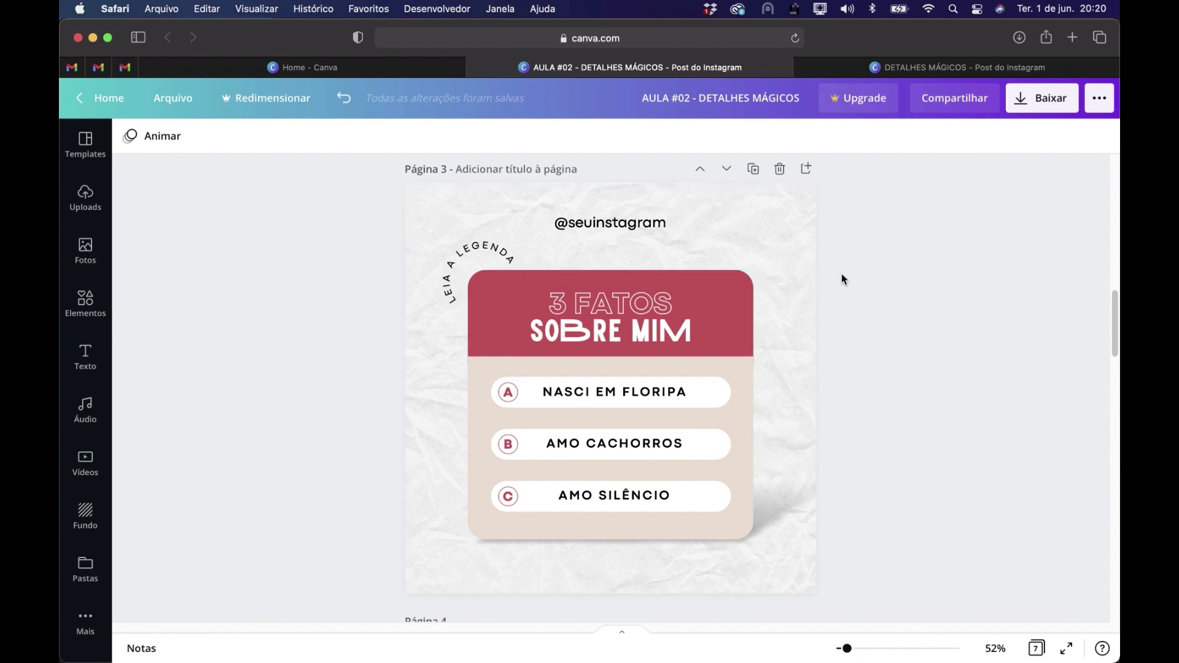
scroll(915, 341, down, 5)
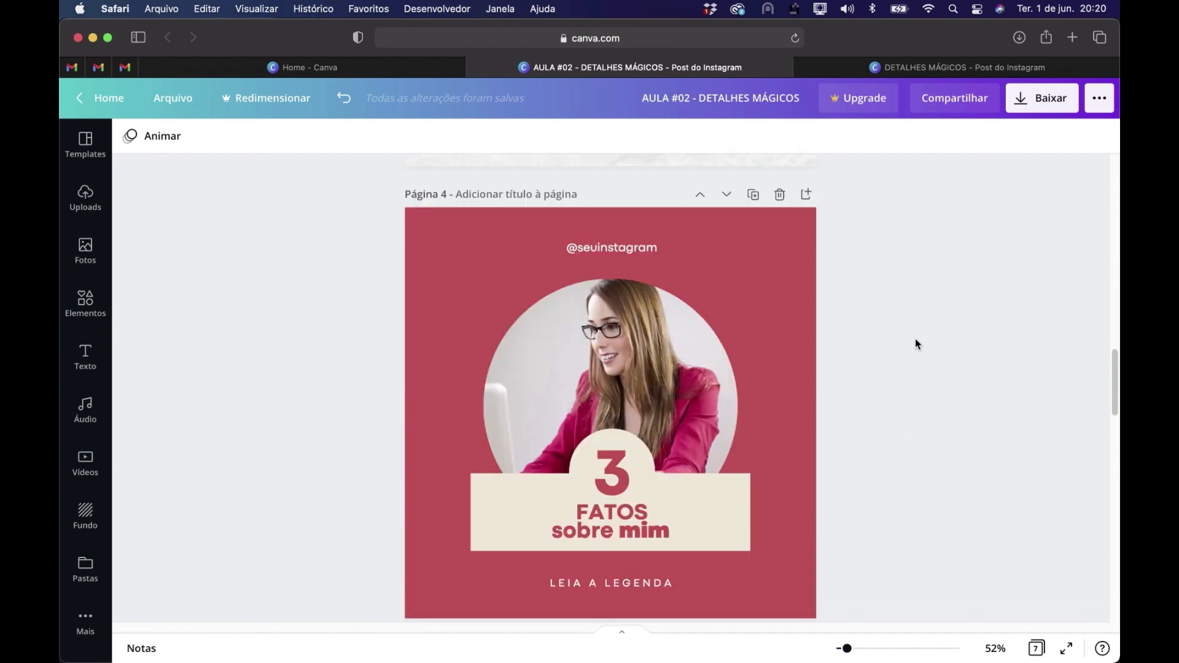
click(753, 182)
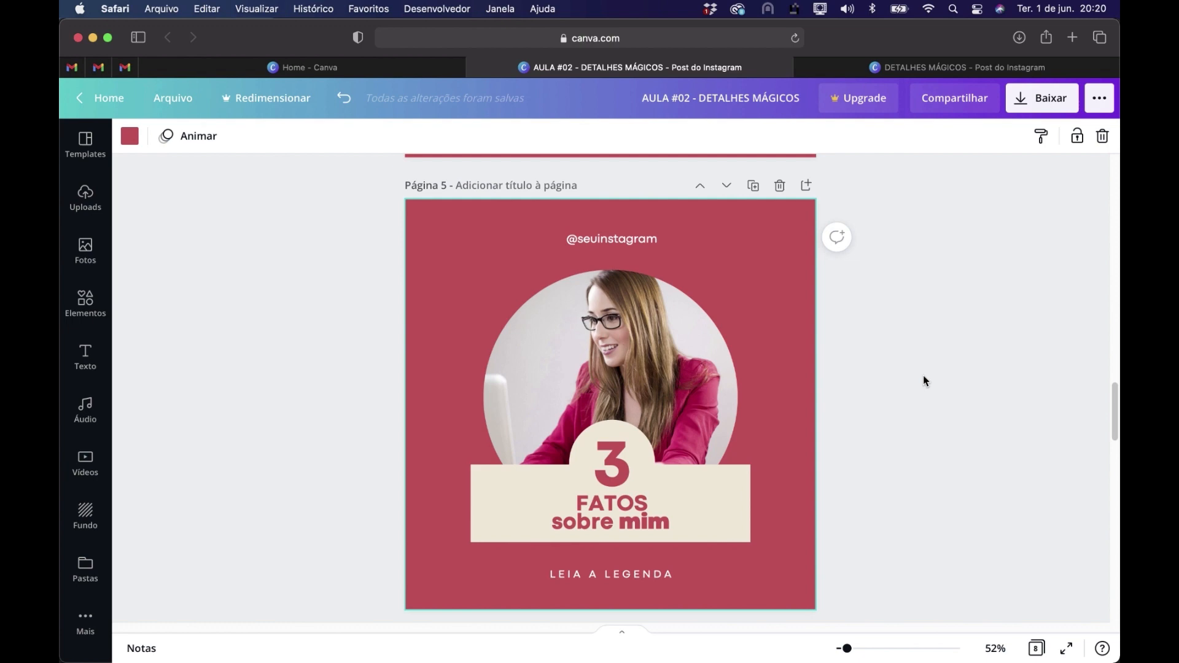
Replace page 4's beige title rectangle with a copy of the white rounded bar behind AMO SILÊNCIO on page 3
scroll(924, 378, up, 8)
scroll(923, 380, up, 5)
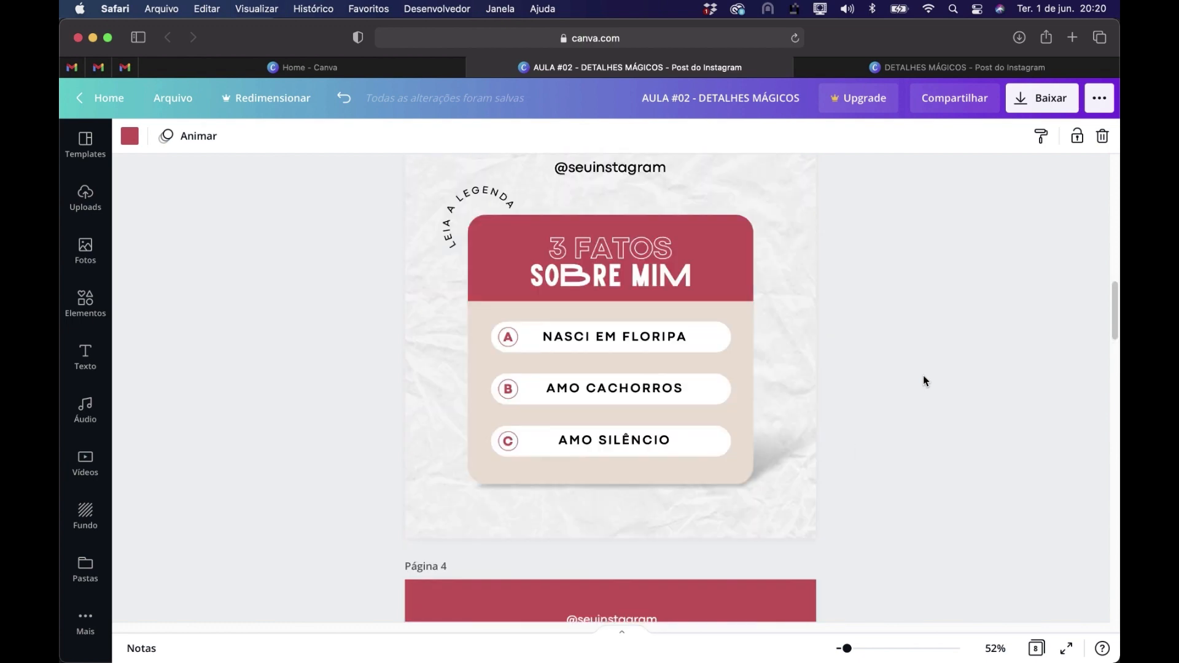
click(705, 446)
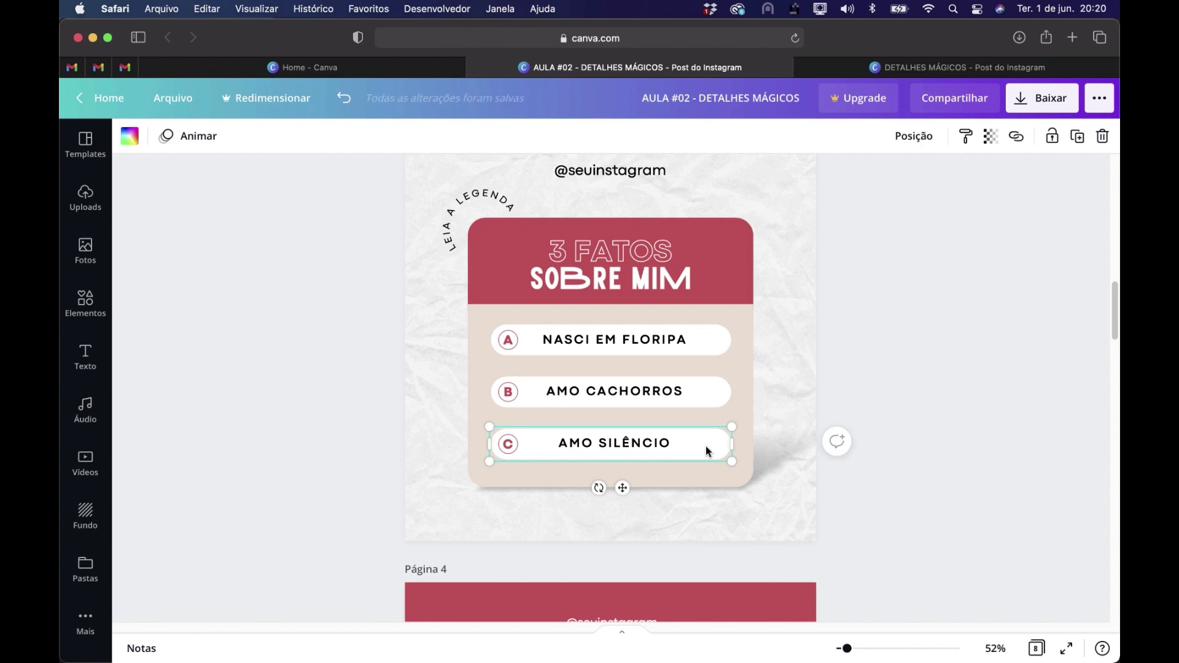
scroll(706, 446, down, 7)
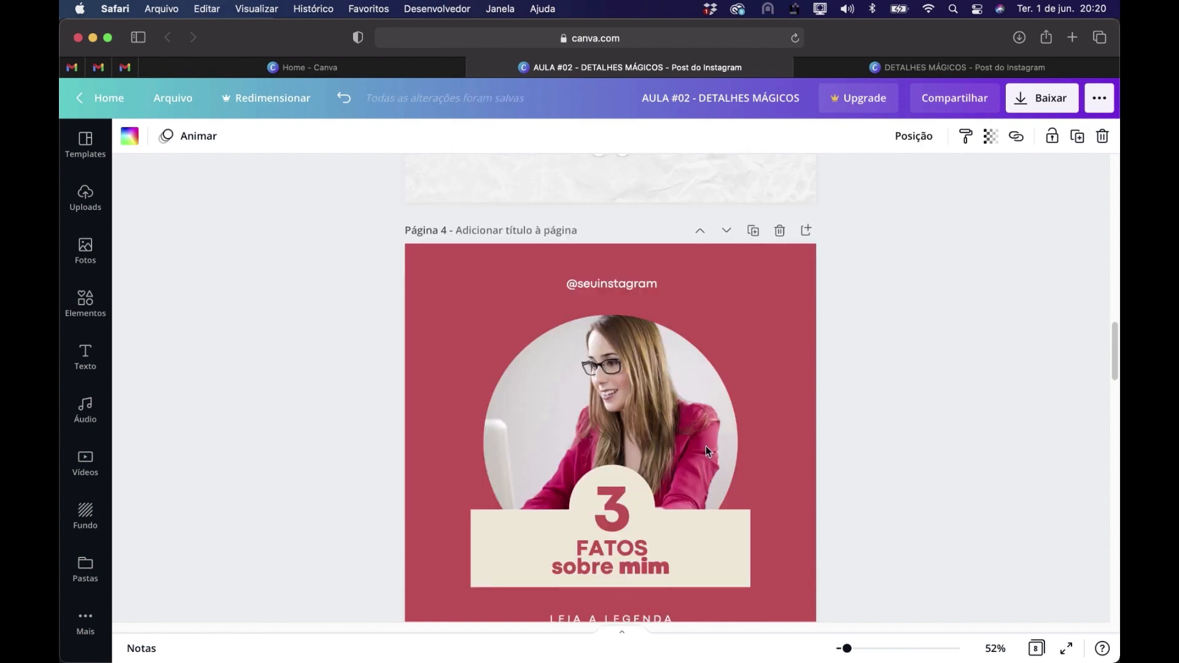
click(741, 412)
key(Delete)
key(super+v)
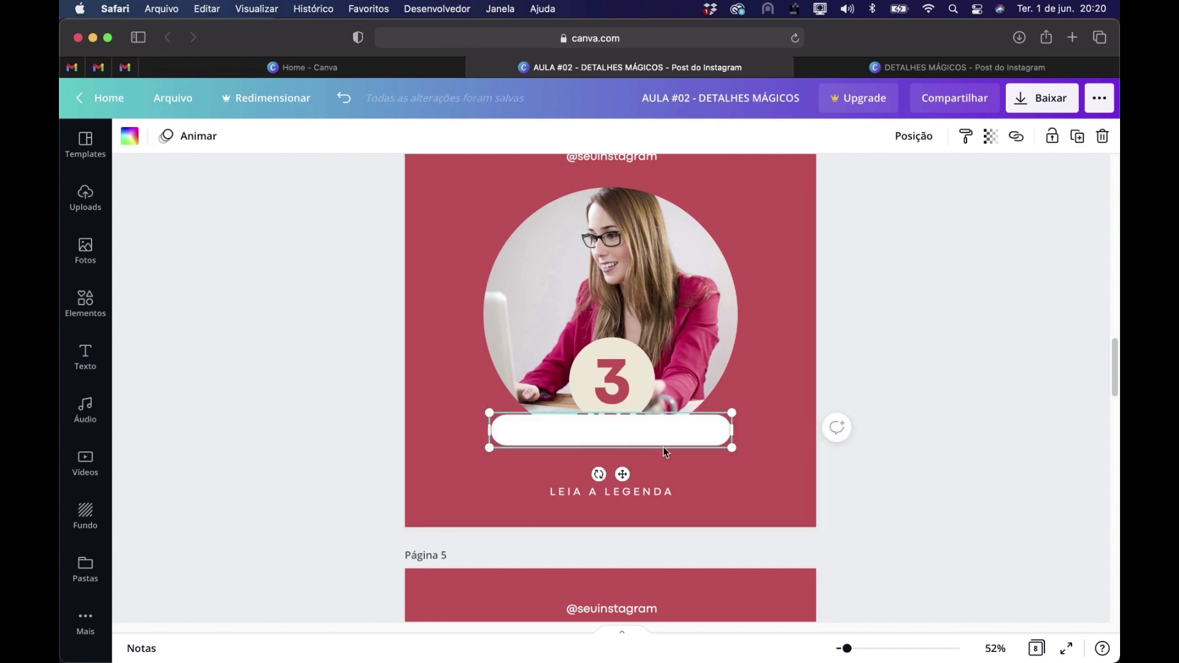
Enlarge the white rounded bar to about the photo circle's width and move it backward behind the FATOS sobre mim text
mouse_move(693, 434)
mouse_down()
mouse_move(636, 434)
mouse_move(760, 524)
mouse_move(687, 432)
mouse_up()
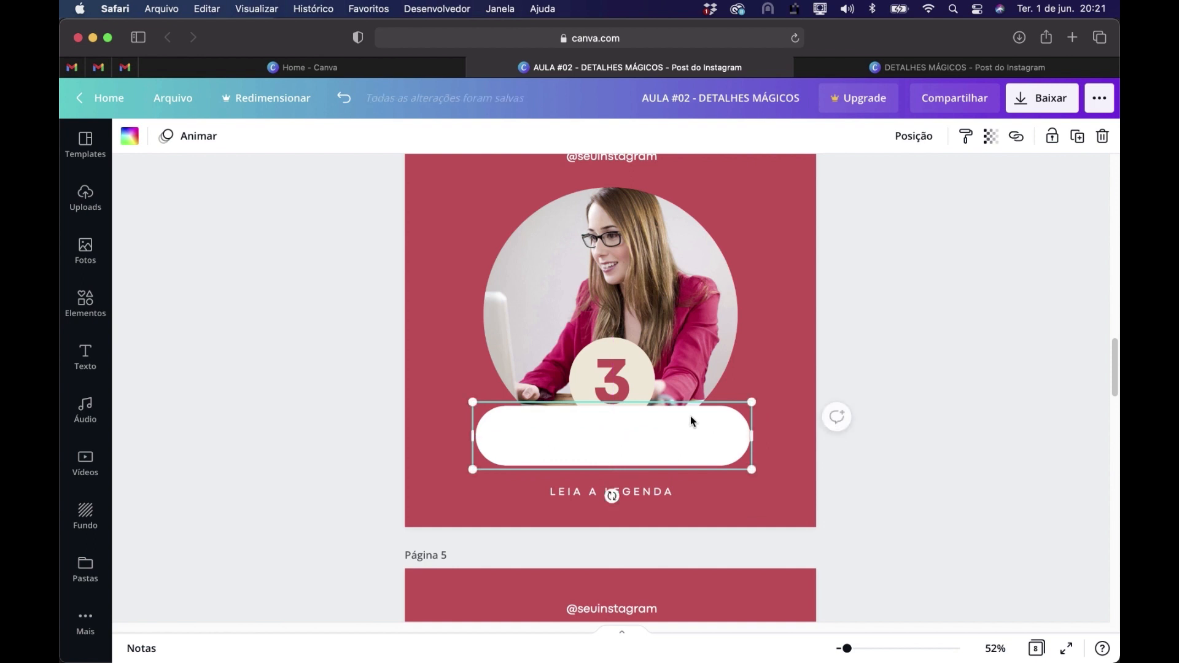
right_click(699, 433)
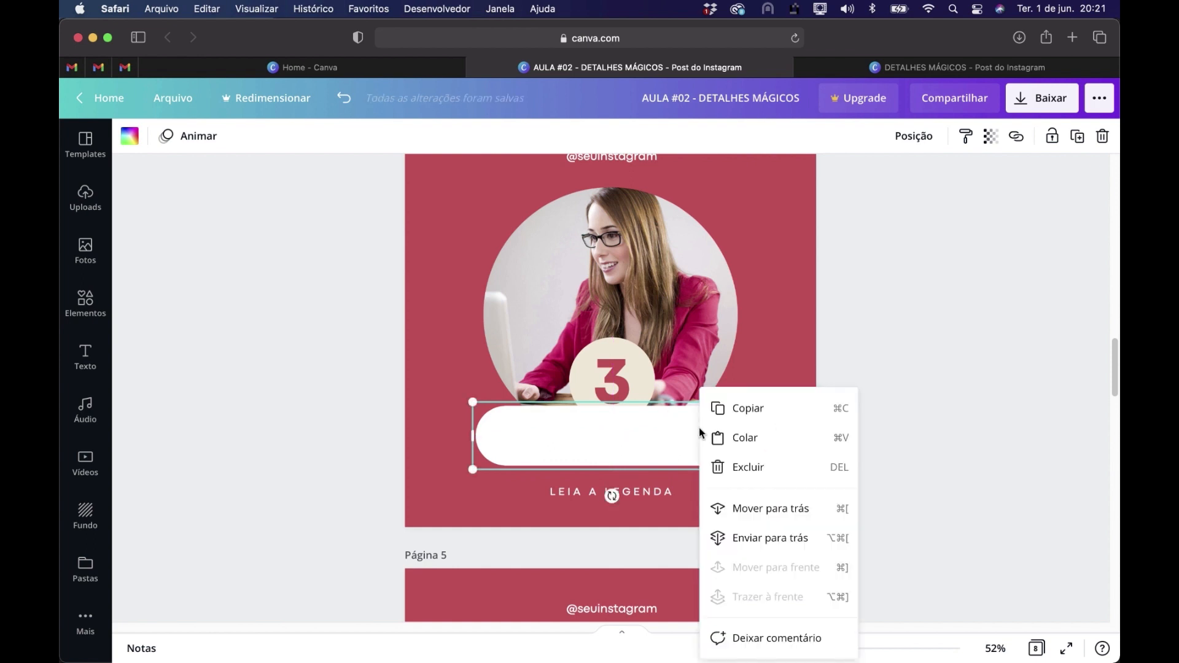
click(747, 505)
right_click(721, 423)
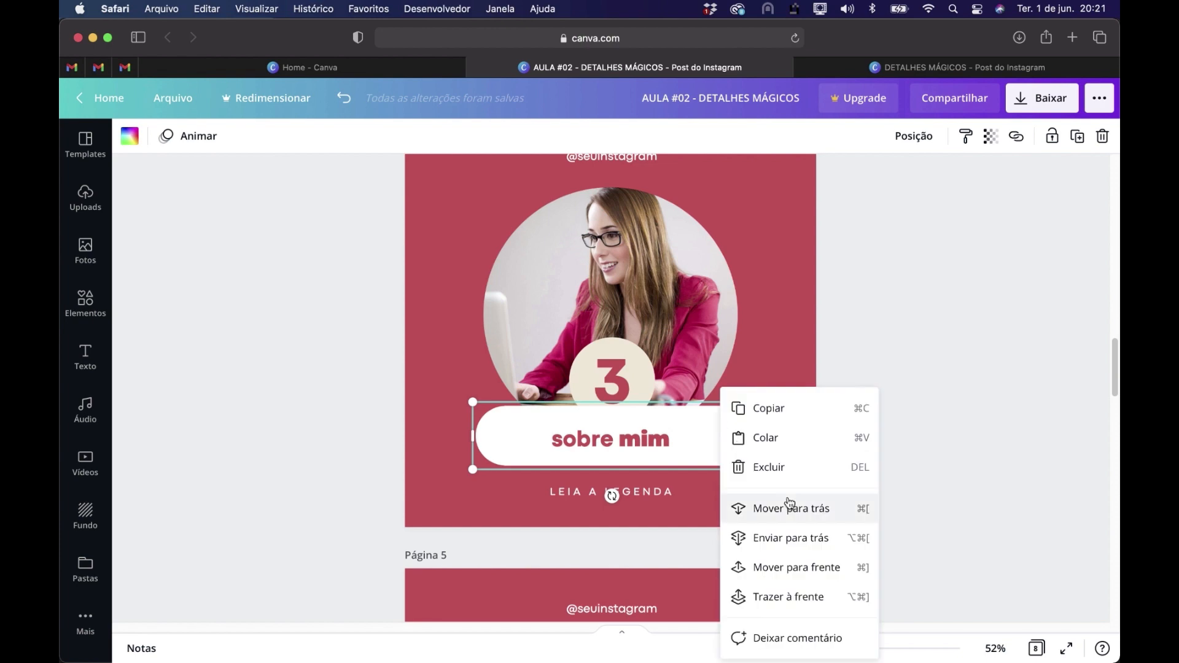
click(786, 506)
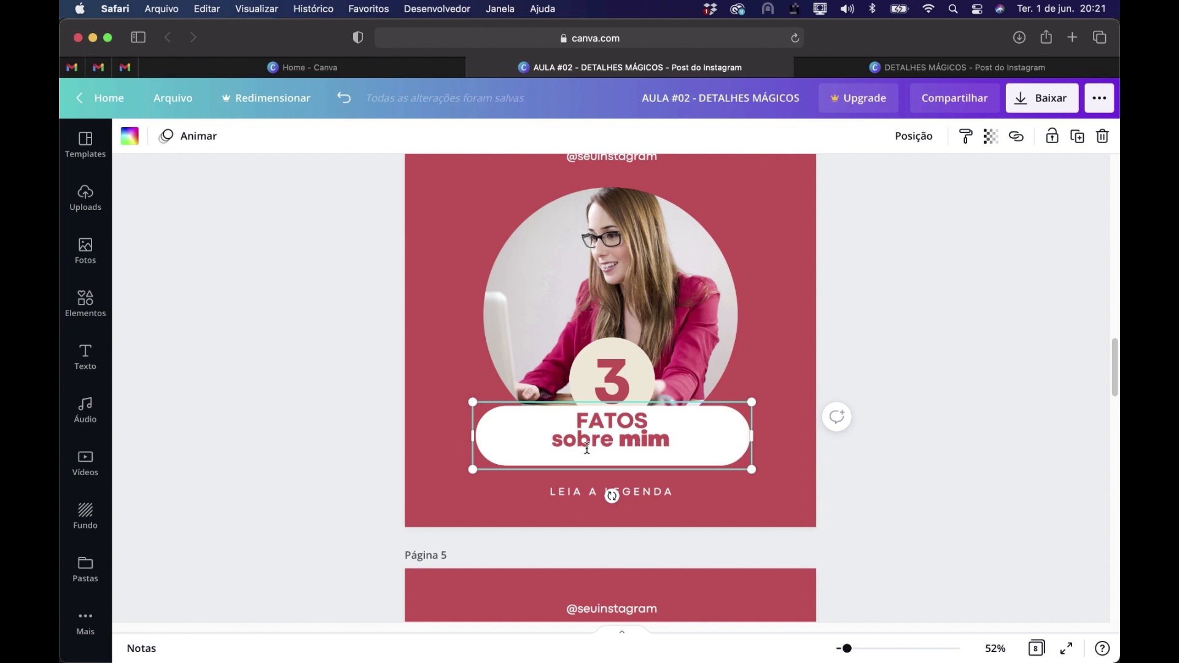
click(986, 460)
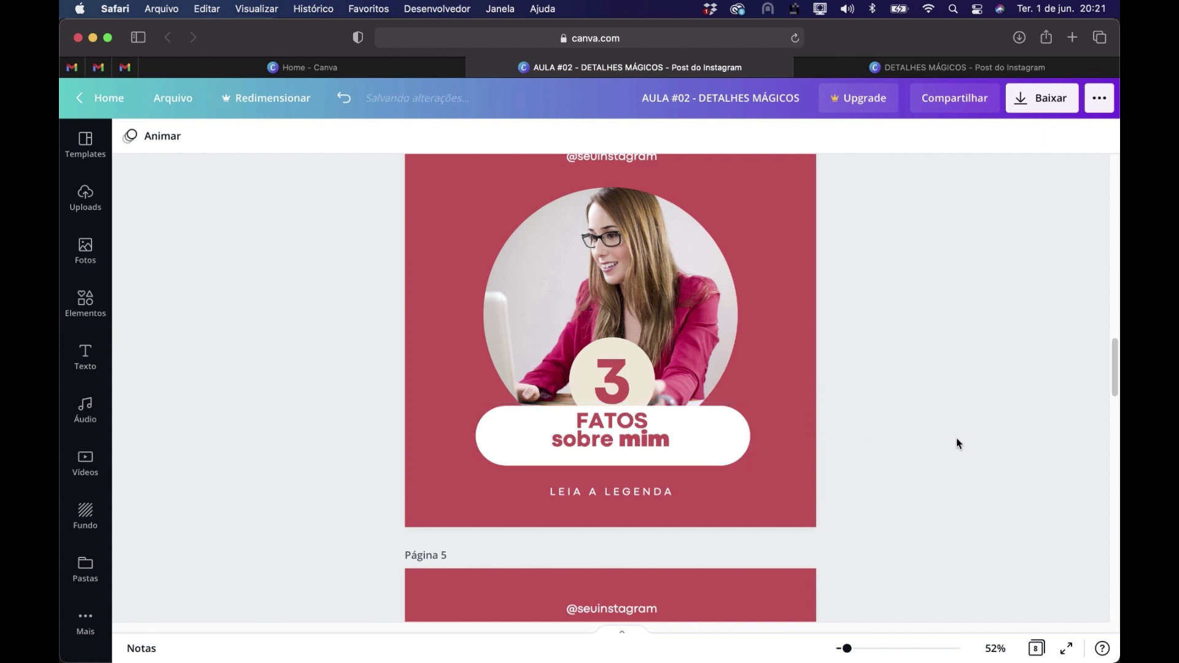
Lower page 4's cream circle behind the 3 and the FATOS sobre mim text slightly to fit the rounded bar
click(636, 363)
drag(635, 366, 636, 375)
click(626, 424)
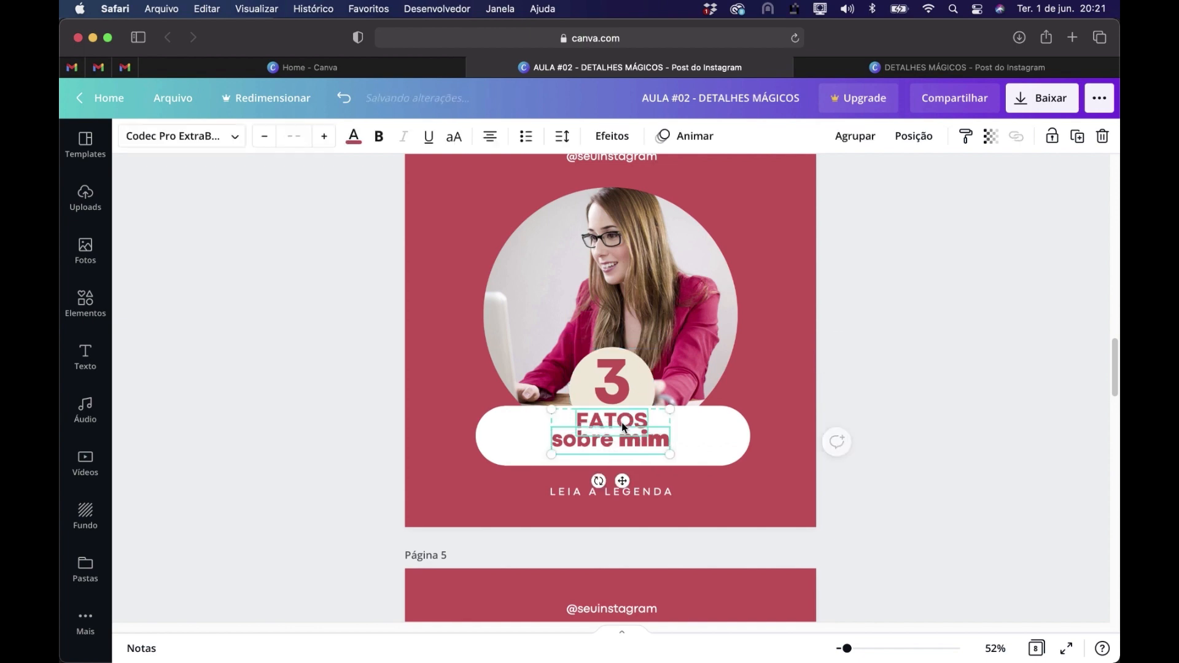
Recolor page 4's rounded bar and the circle behind the 3 with the same light beige
click(701, 431)
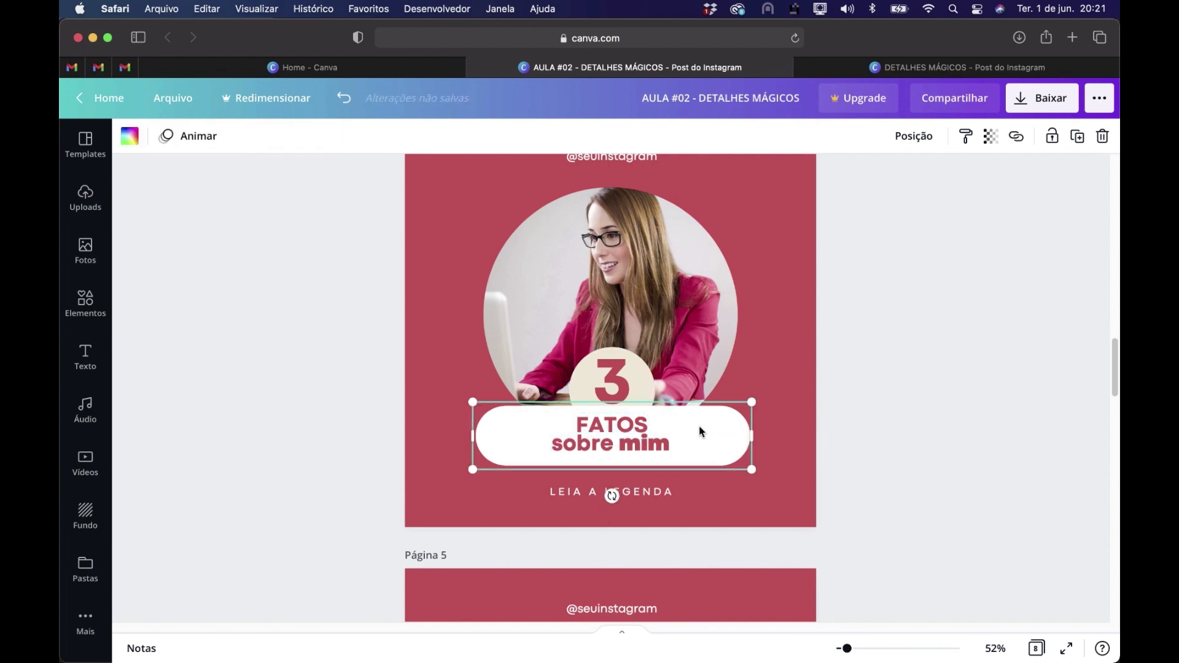
click(130, 136)
click(343, 213)
key(Escape)
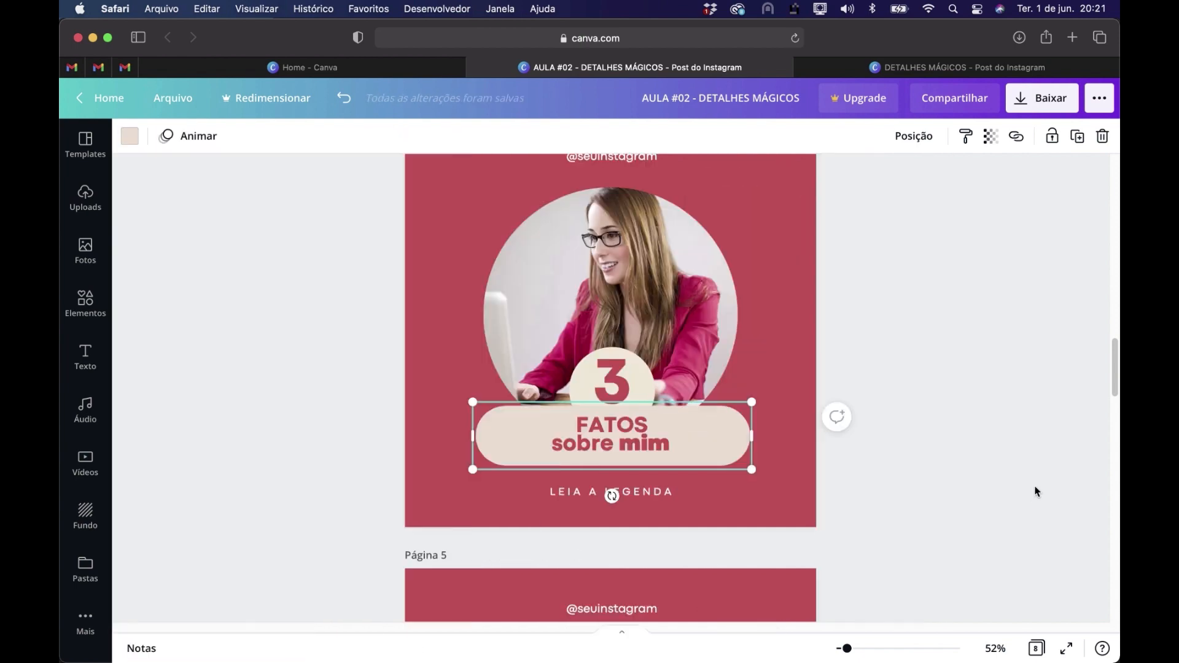
click(650, 367)
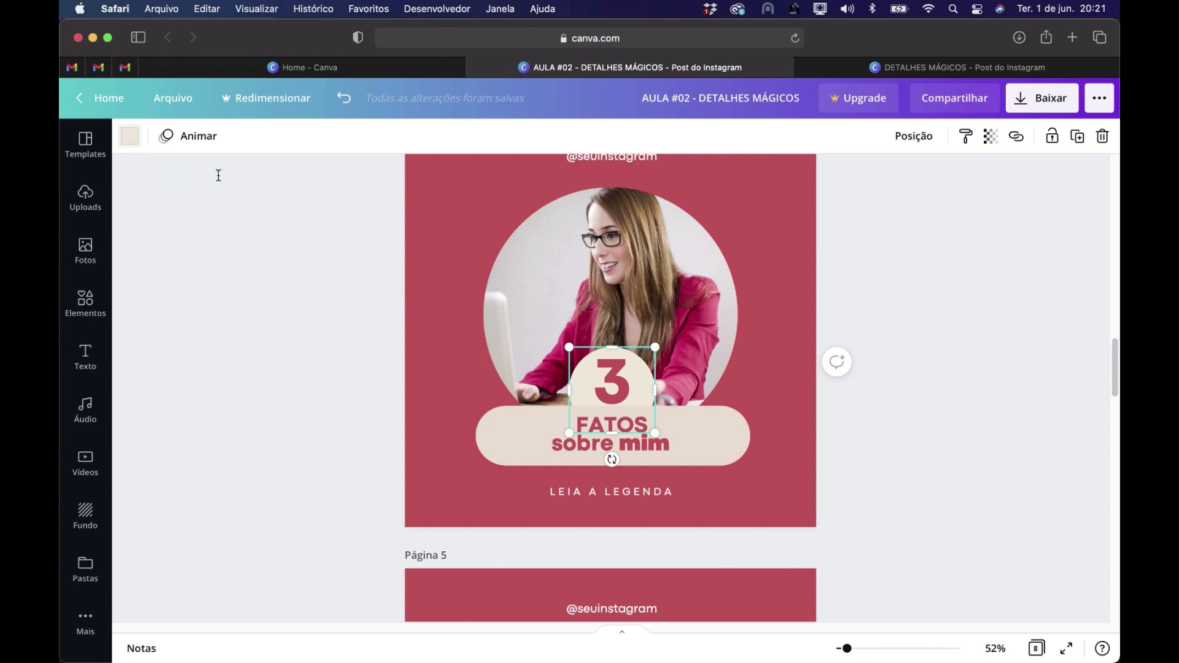
click(131, 136)
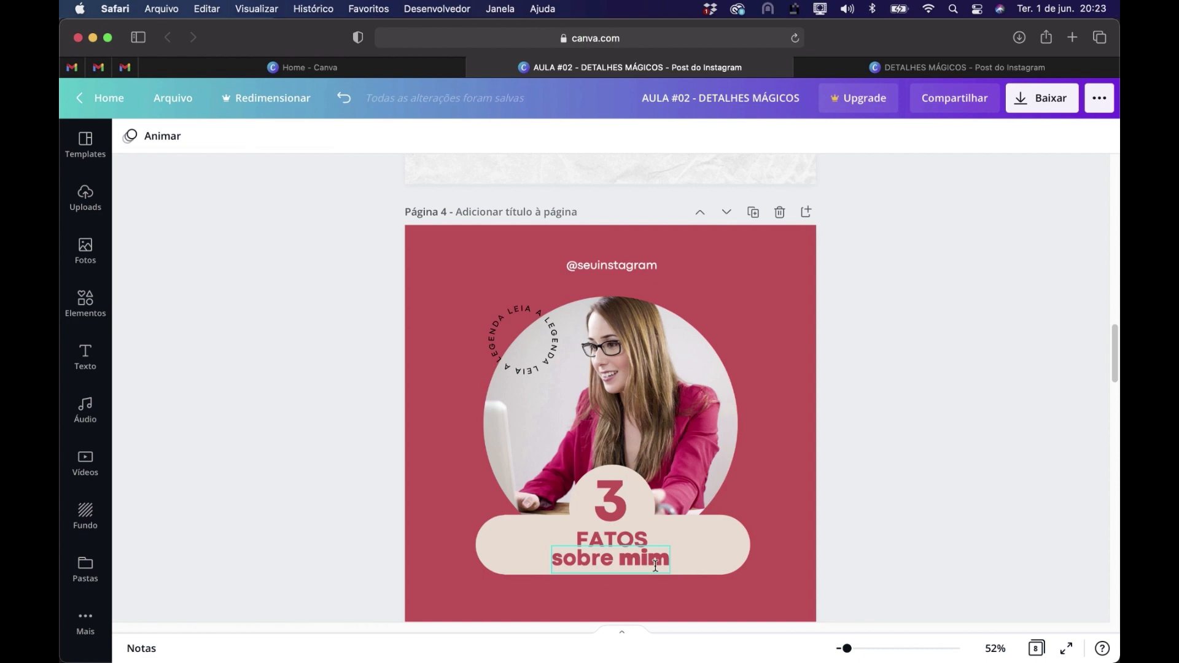
Move the FATOS sobre mim text off the beige bar and up onto page 4's photo
click(655, 566)
shift+click(638, 540)
drag(630, 556, 632, 556)
drag(675, 467, 586, 430)
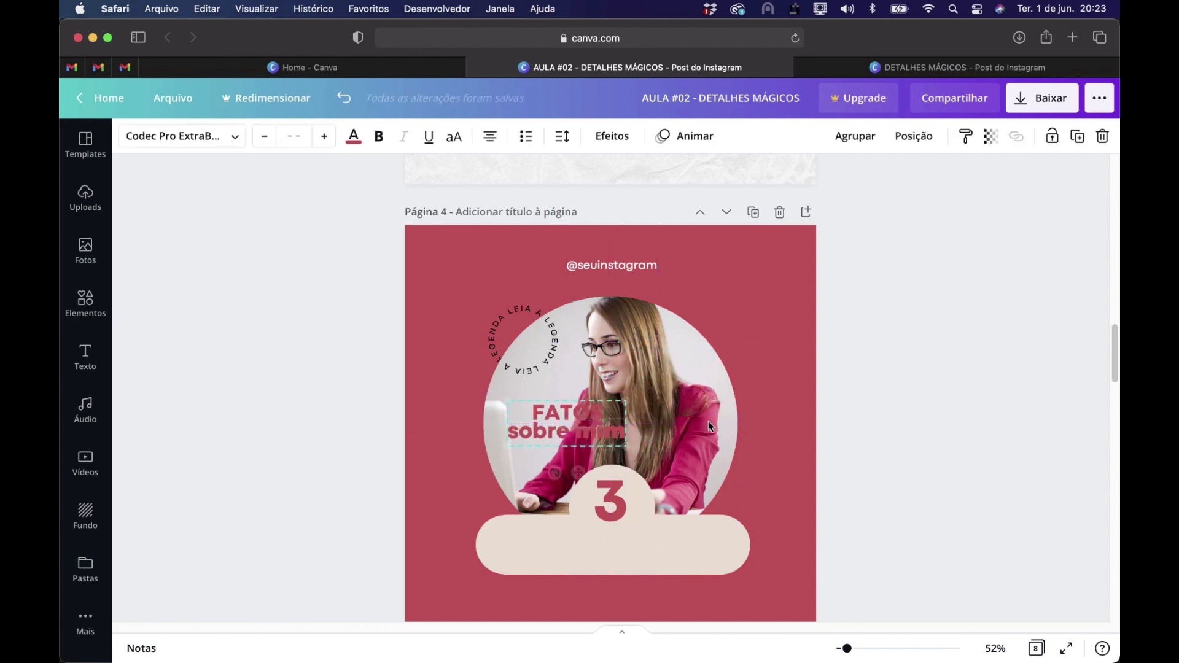
Copy the red ring around the letter B on page 3 to page 4 and enlarge it around the 3
scroll(709, 422, up, 5)
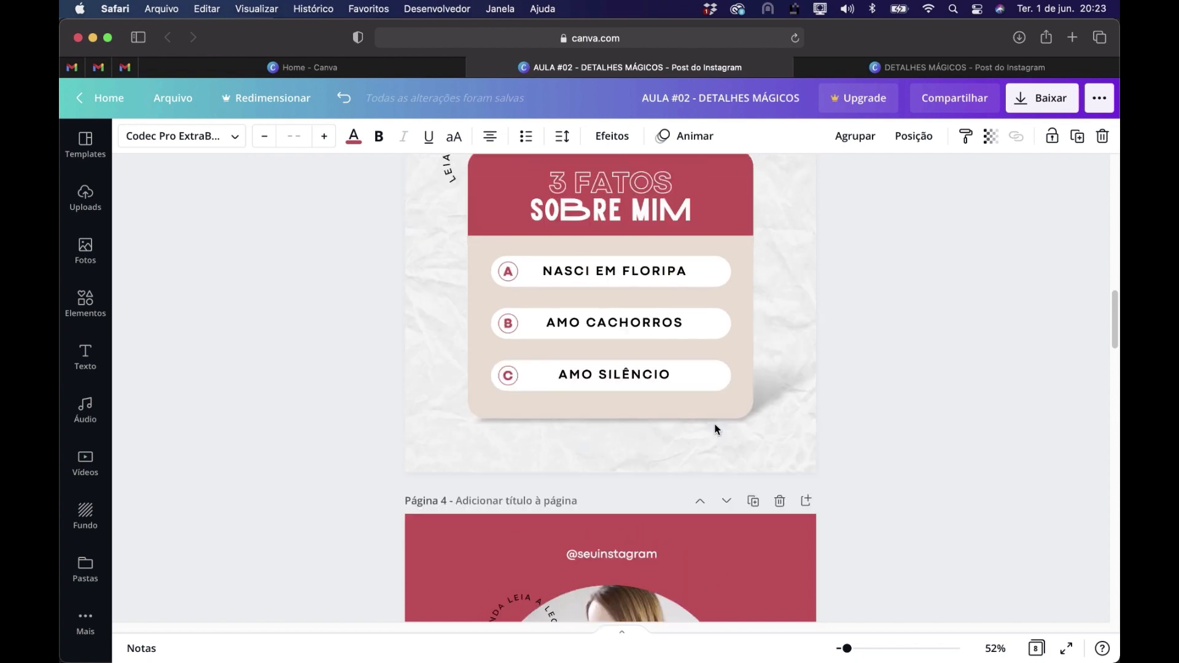
click(517, 327)
scroll(640, 443, down, 3)
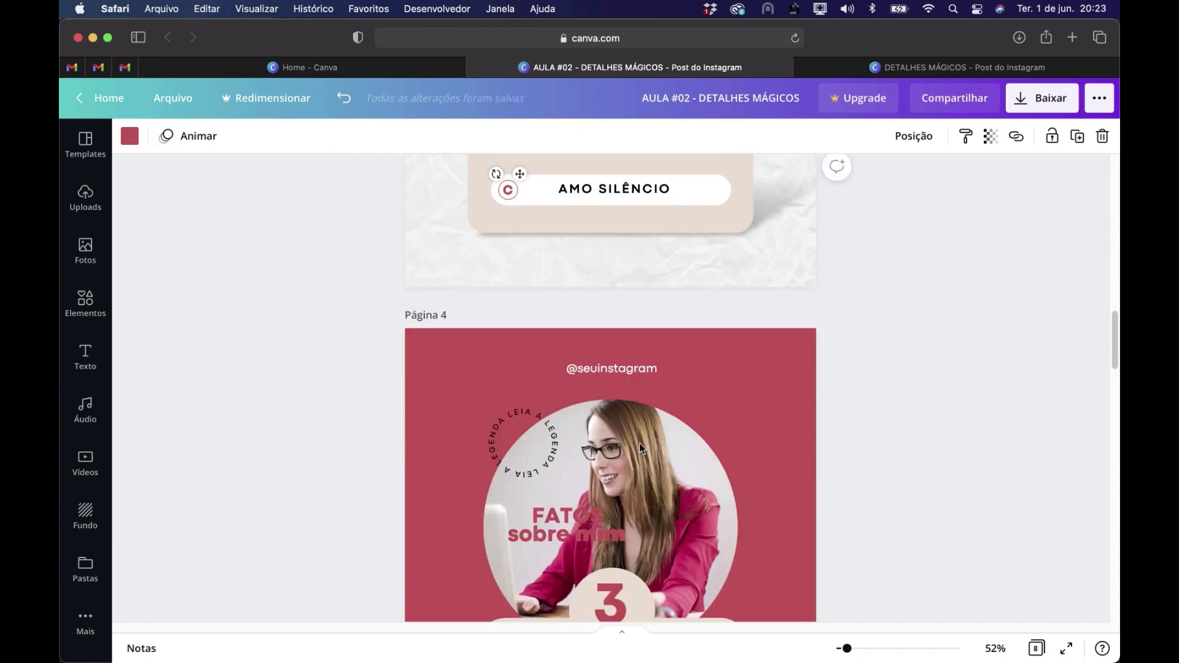
scroll(639, 443, down, 2)
click(639, 525)
key(super+v)
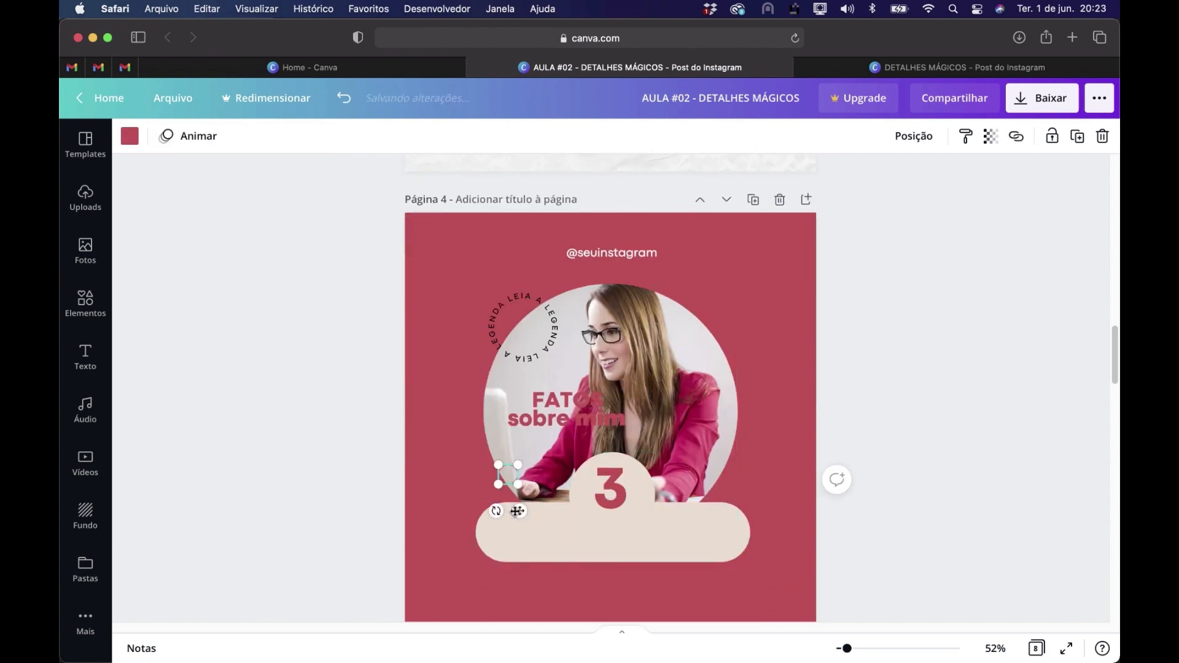
drag(519, 484, 608, 495)
click(926, 500)
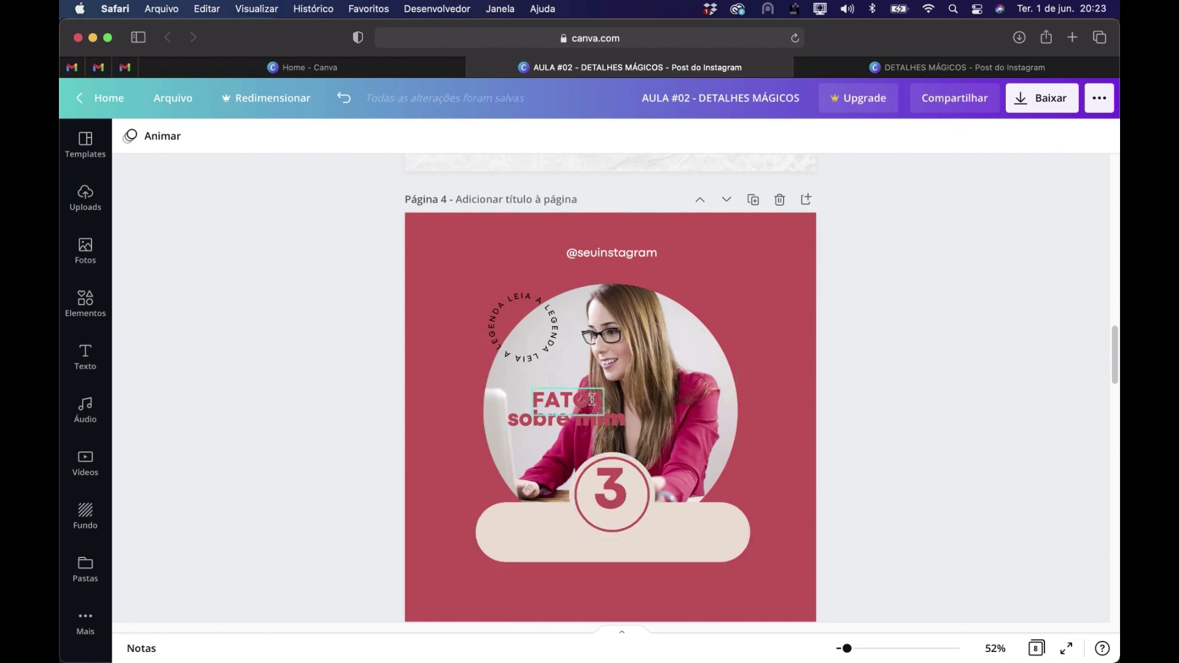
Shift the FATOS sobre mim text further up and cover the ring's lower part with a shrunken copy of the beige bar
click(538, 411)
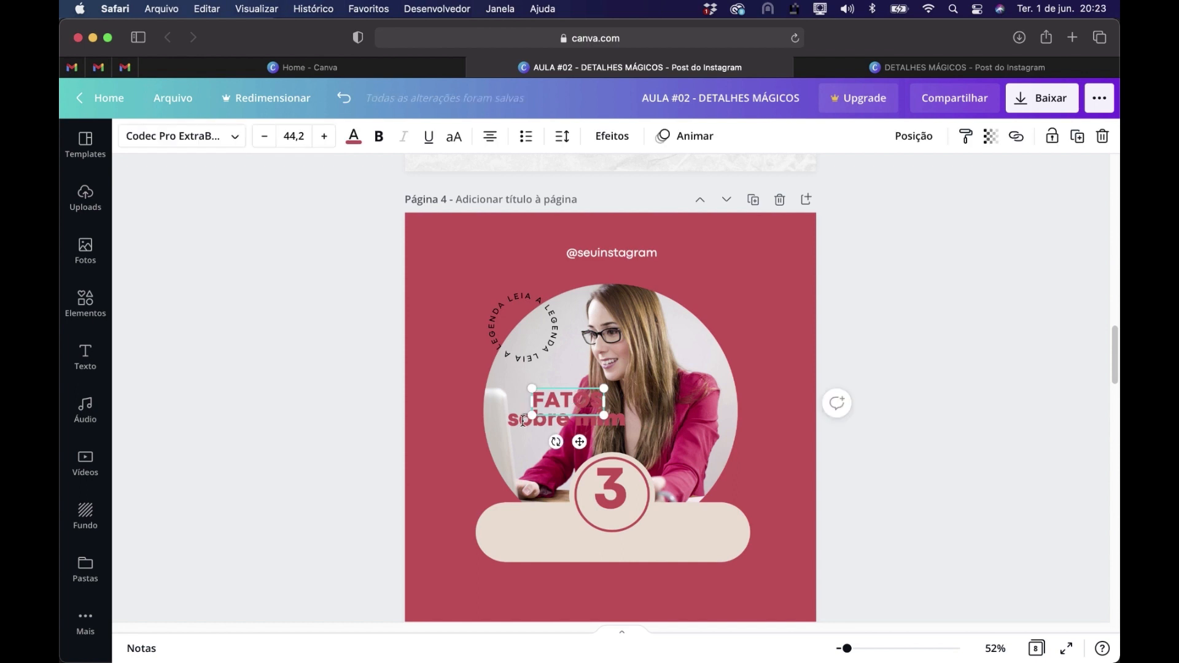
shift+click(515, 425)
mouse_move(585, 396)
mouse_down()
mouse_move(631, 523)
mouse_move(559, 385)
mouse_move(576, 381)
mouse_up()
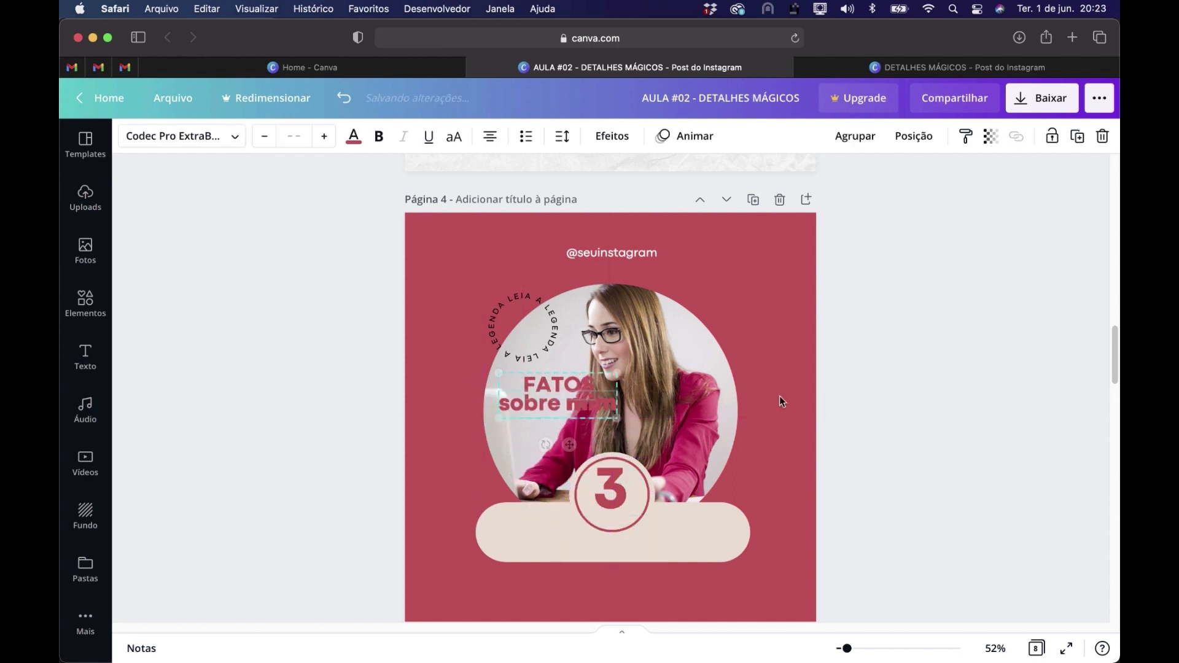
click(694, 532)
key(super+c)
key(super+v)
drag(759, 572, 623, 526)
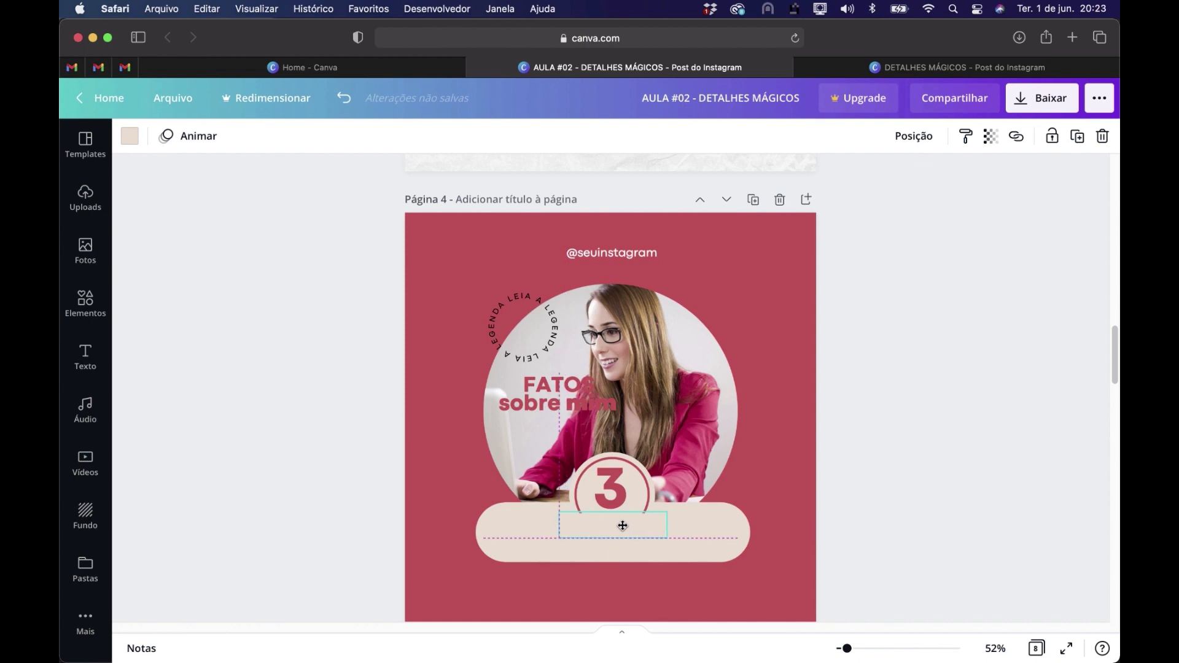
click(948, 534)
Move the FATOS sobre mim text back onto the beige bar and bring it to the front by re-pasting it
click(565, 405)
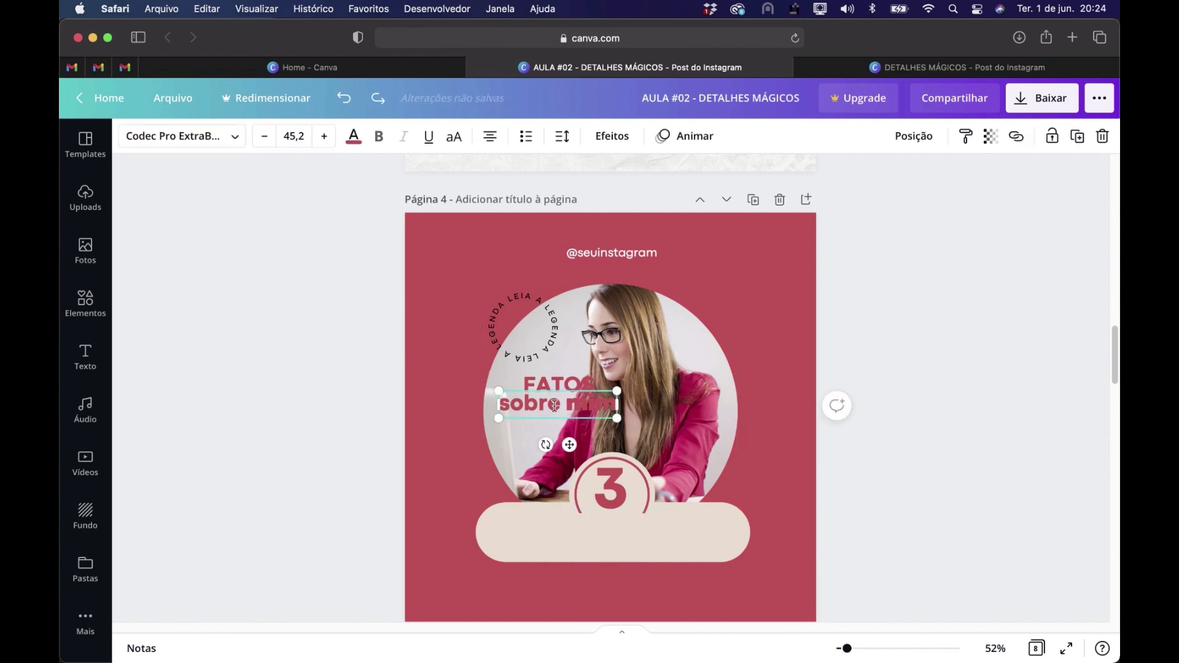
shift+click(562, 383)
drag(559, 384, 617, 523)
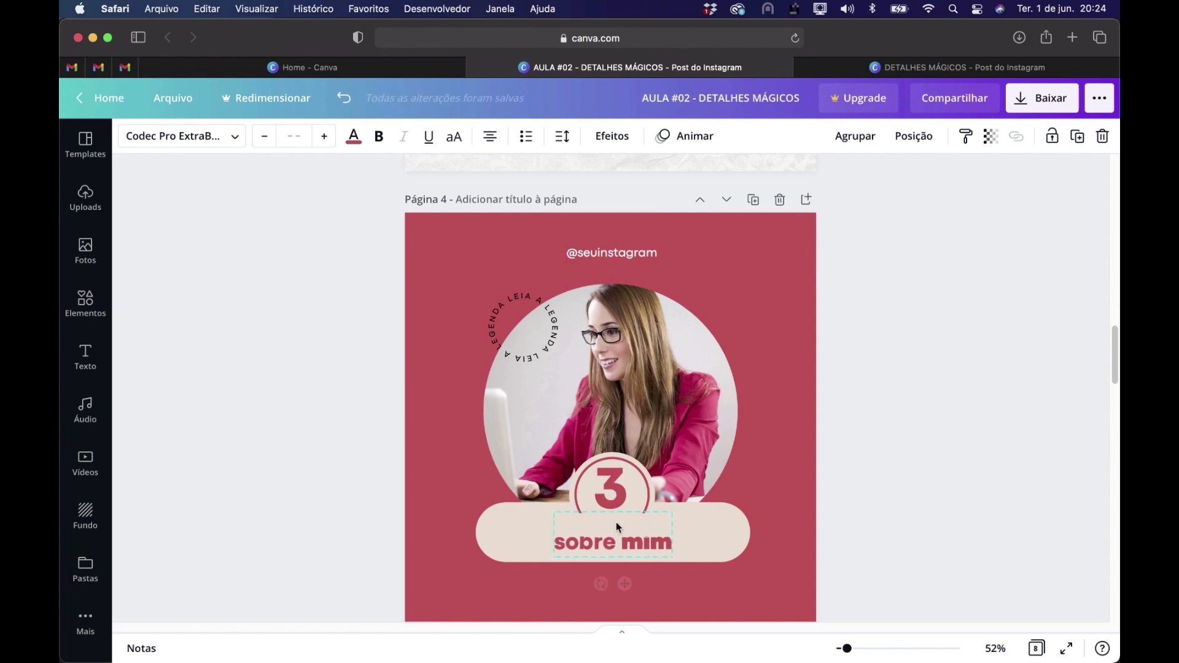
key(super+c)
key(Delete)
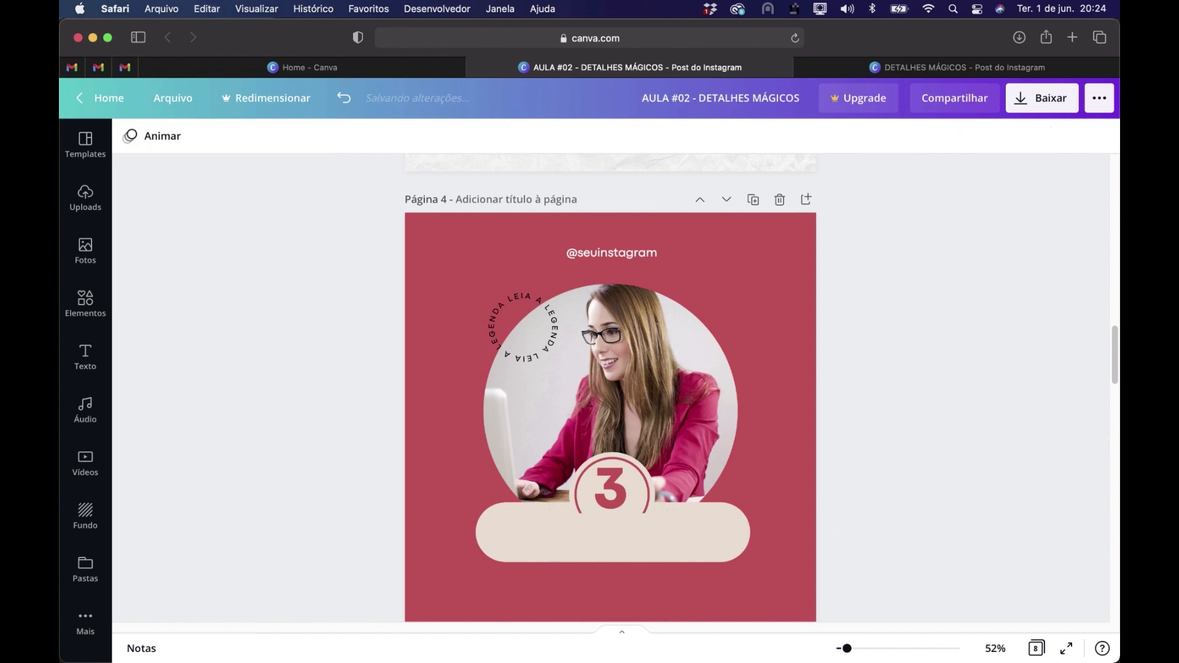
key(super+v)
click(939, 494)
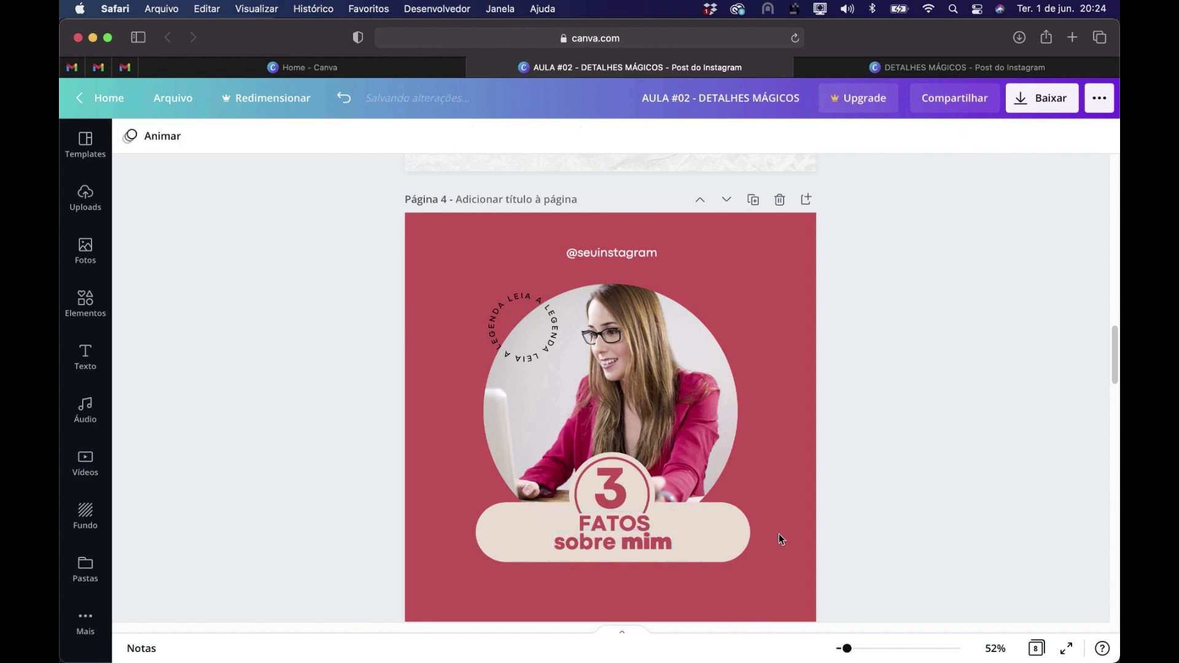
Enlarge and reposition the small beige cover shape so it hides the ring's lower part behind FATOS
drag(664, 514, 687, 516)
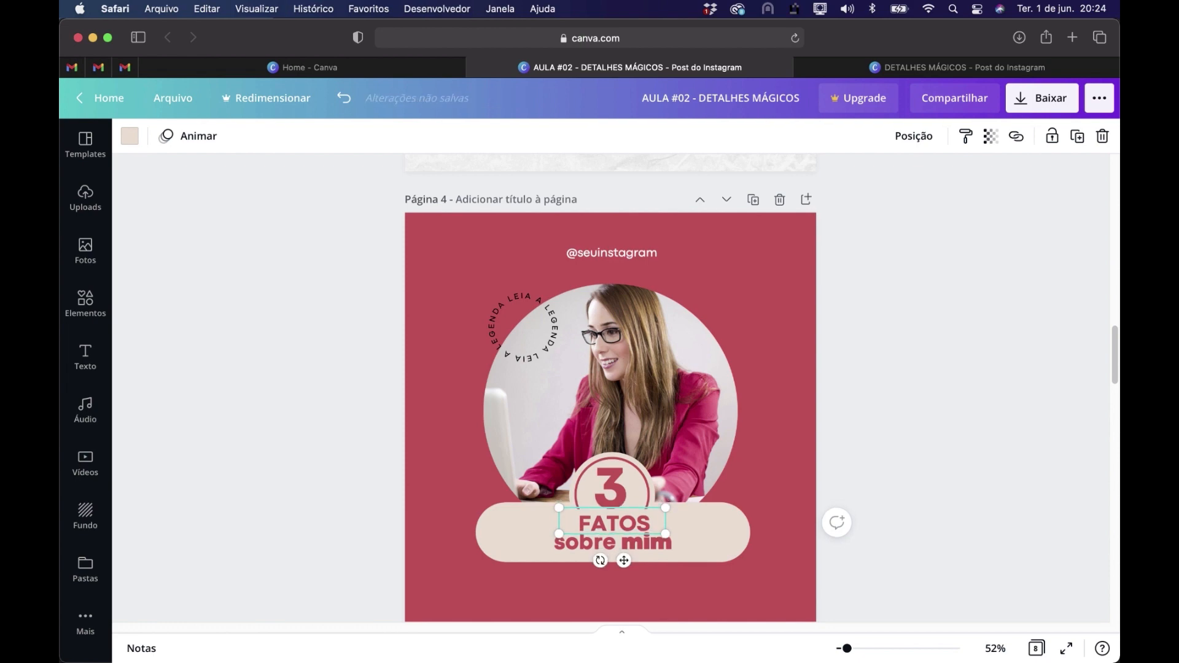
click(1017, 468)
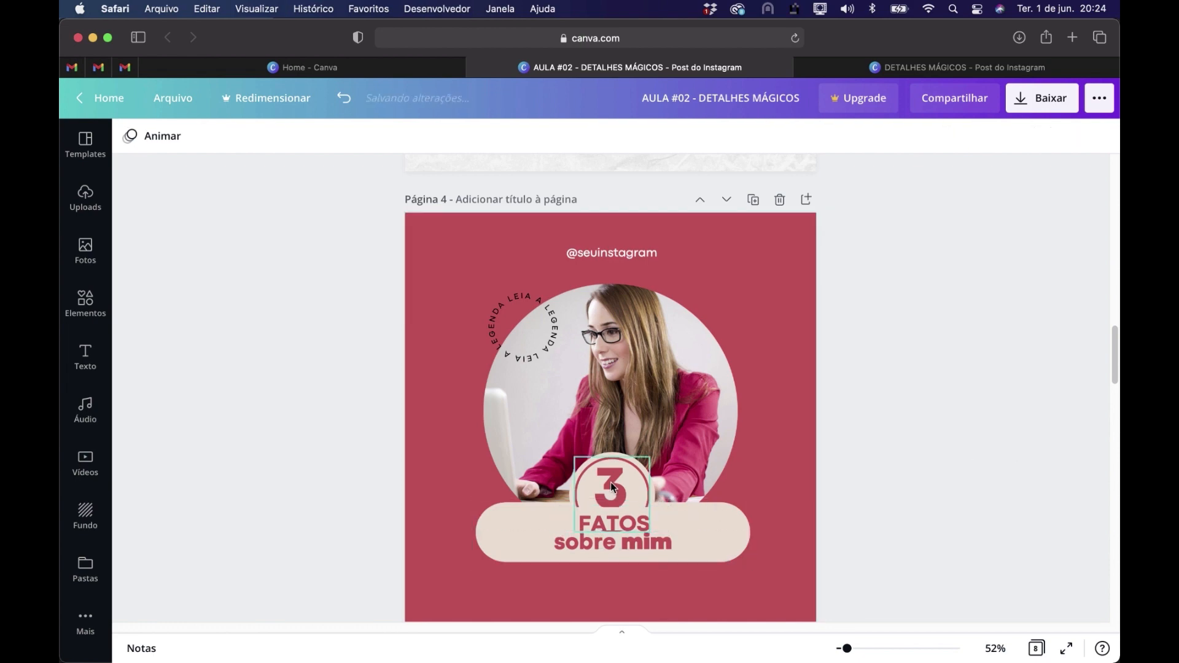
drag(657, 519, 666, 523)
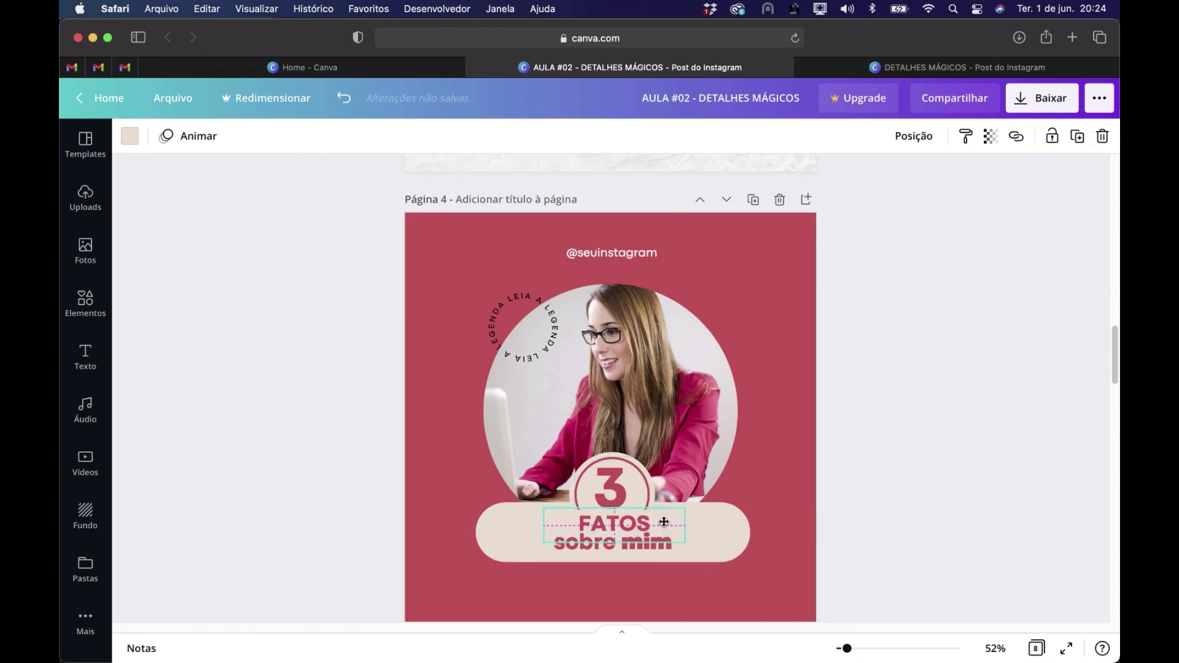
click(651, 530)
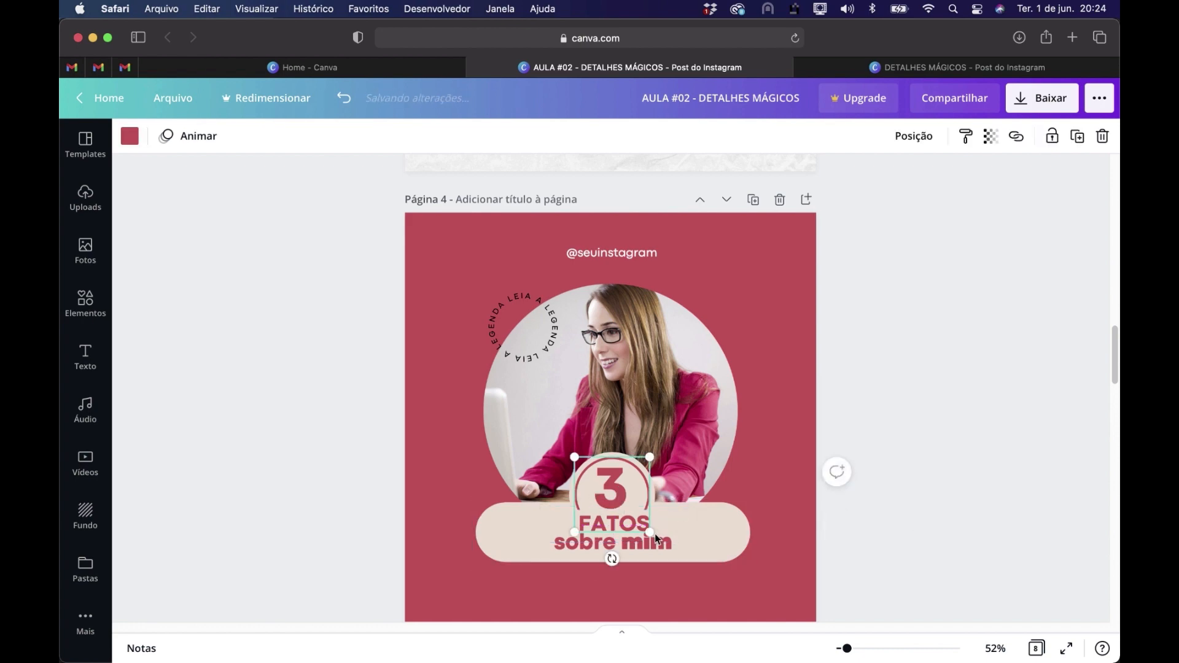
drag(651, 532, 646, 528)
key(super+z)
Shrink the number 3 to font size 92,9 and center it inside the ring
click(607, 489)
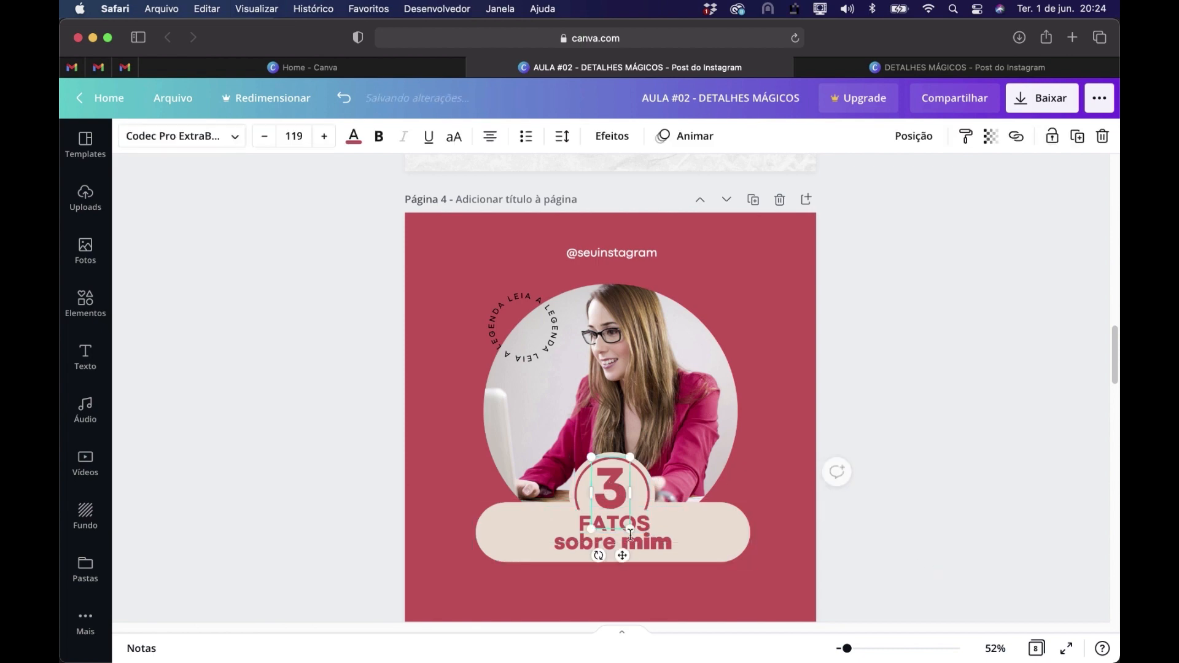
drag(627, 526, 618, 526)
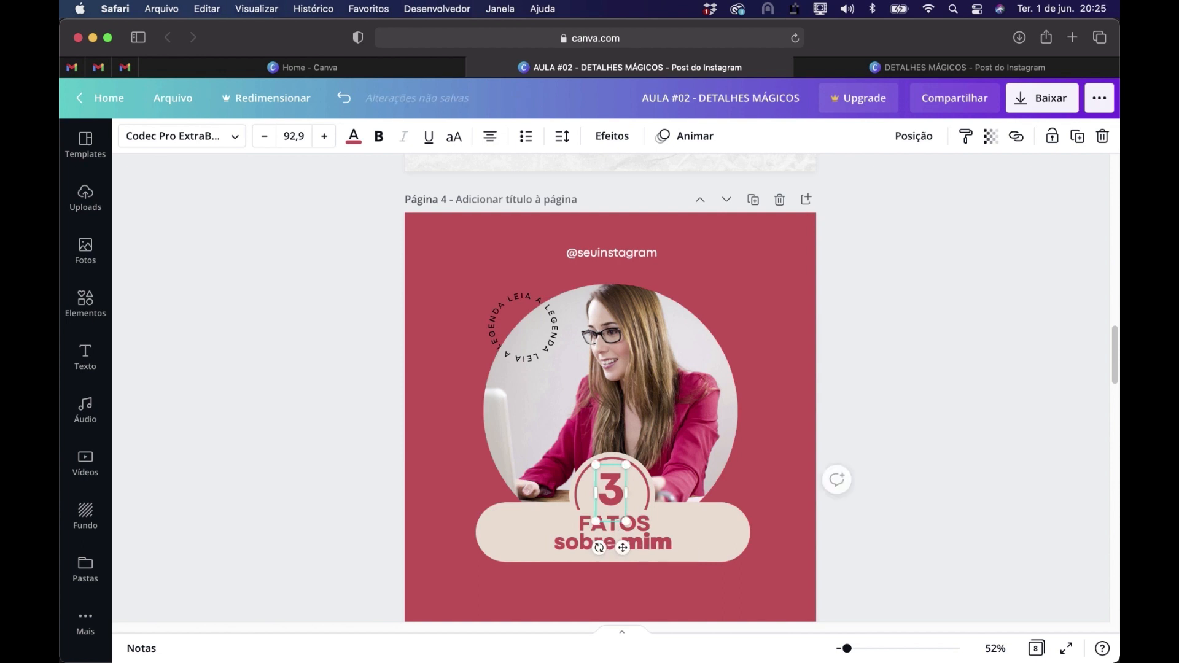
click(1028, 501)
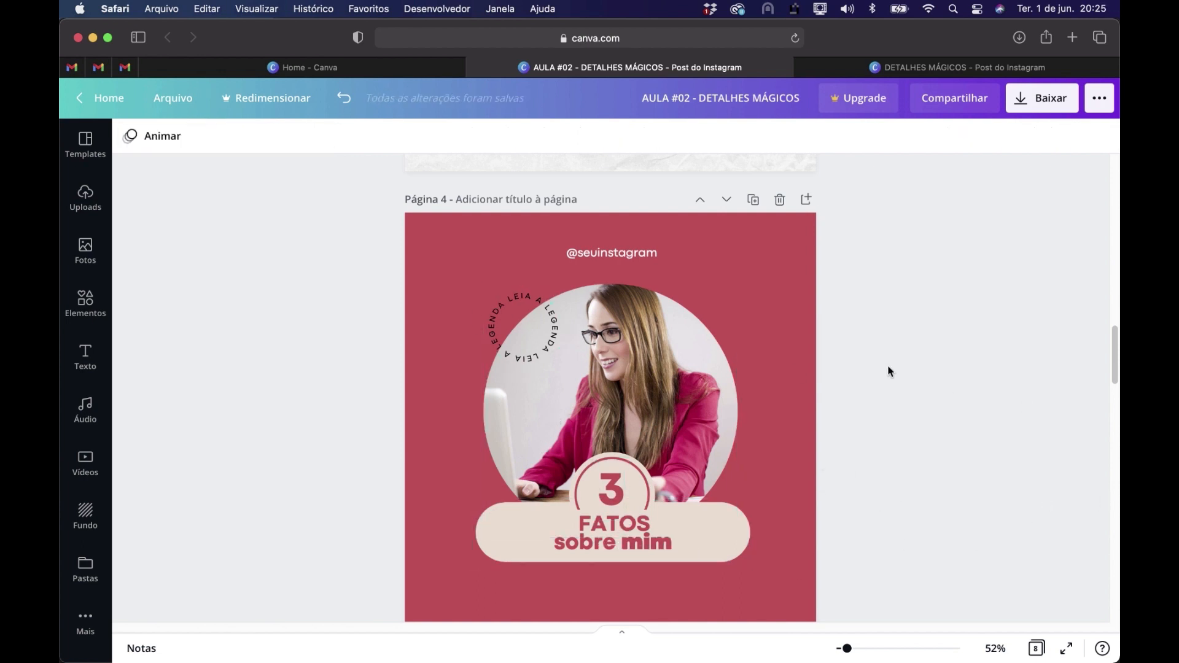
Copy the crumpled-paper background image from page 3 and paste it as the background of page 4
scroll(888, 370, up, 4)
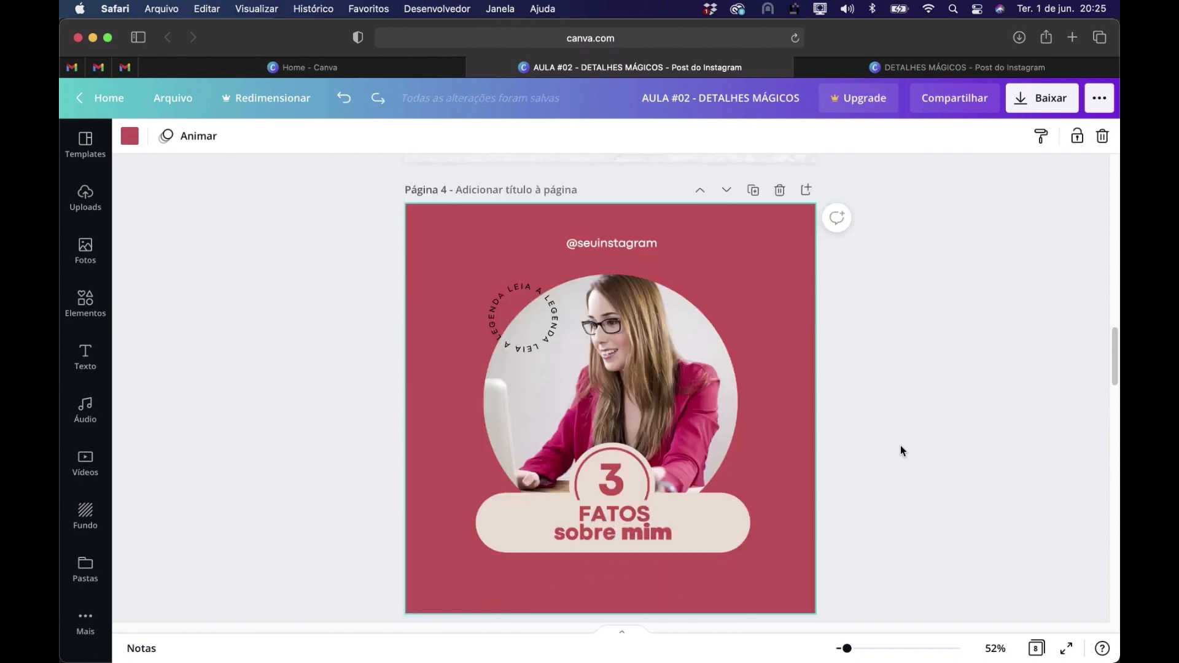
scroll(901, 445, up, 8)
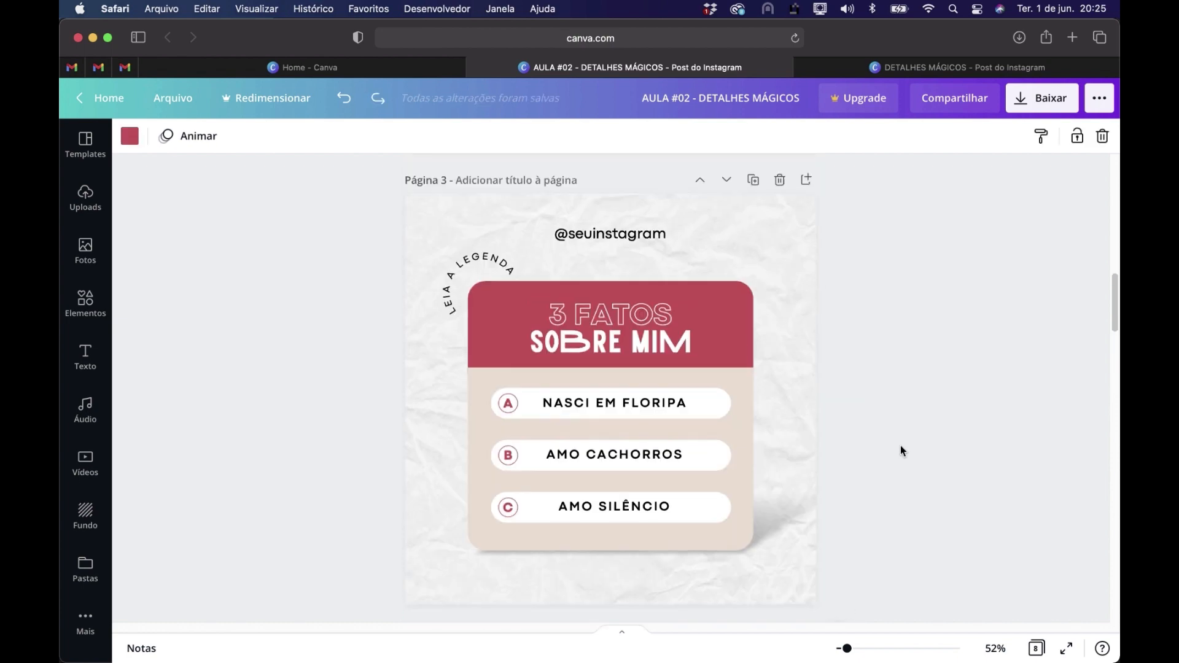
click(801, 242)
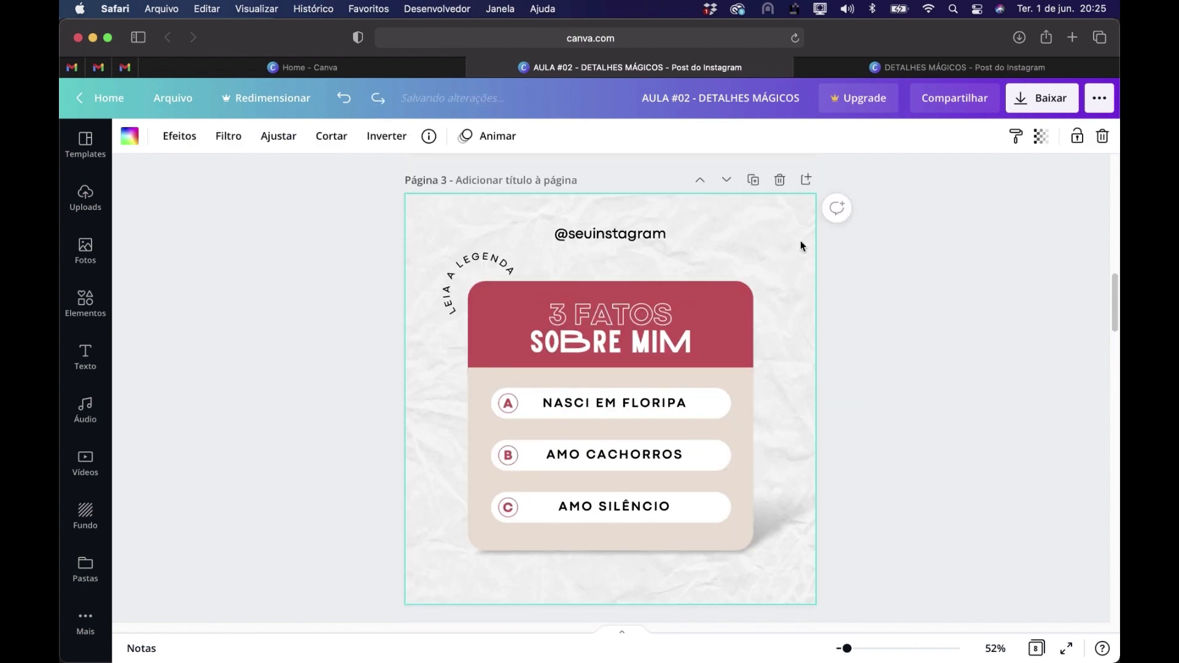
right_click(753, 242)
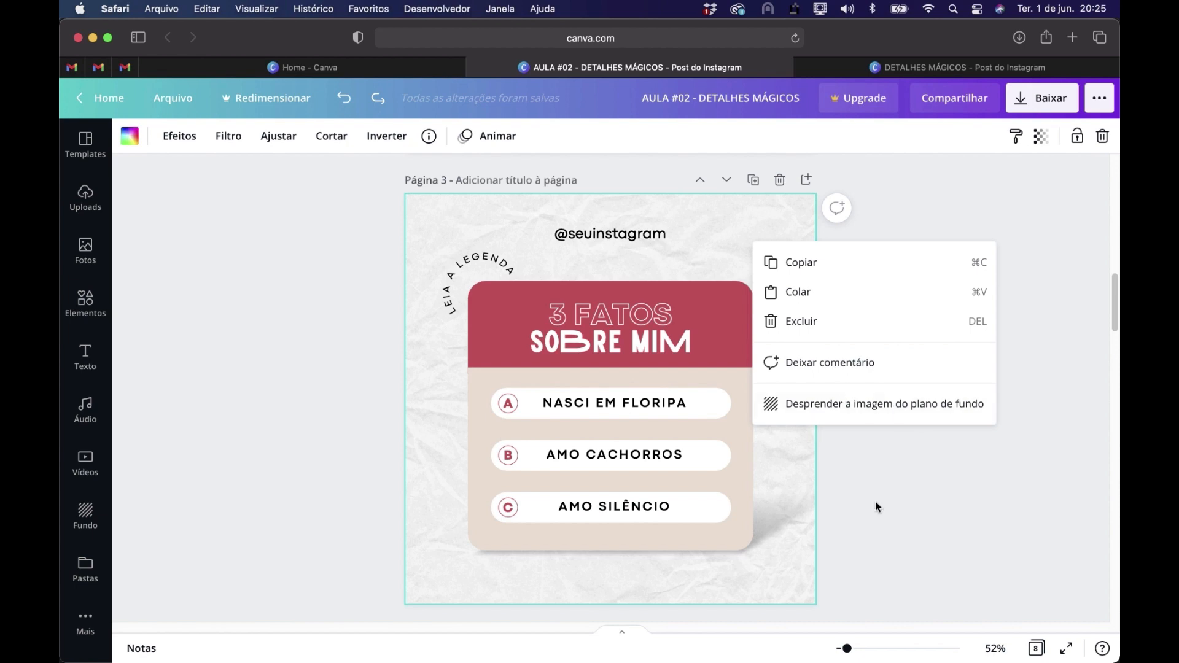
click(876, 502)
click(739, 232)
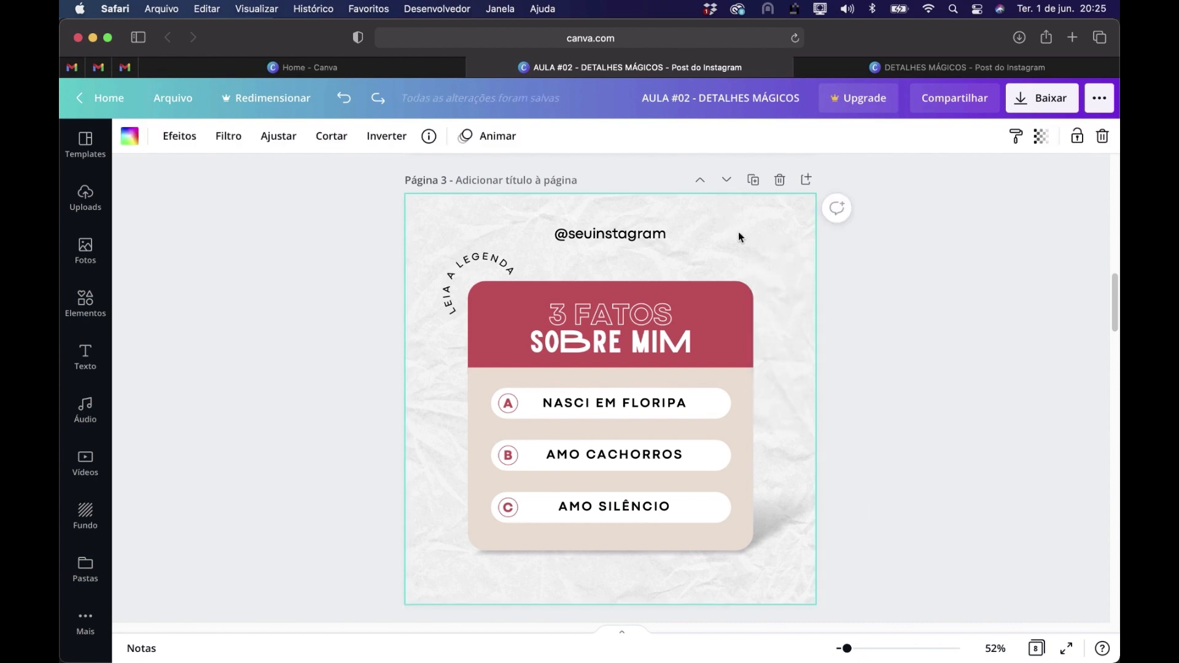
scroll(738, 230, down, 6)
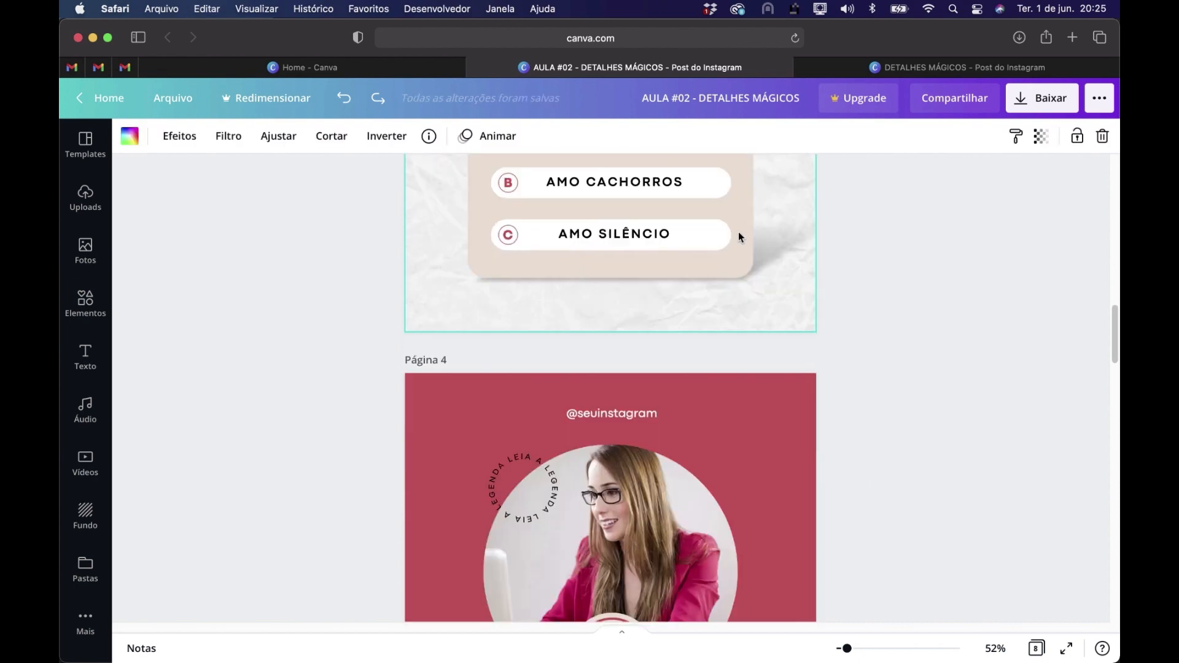
scroll(738, 231, down, 1)
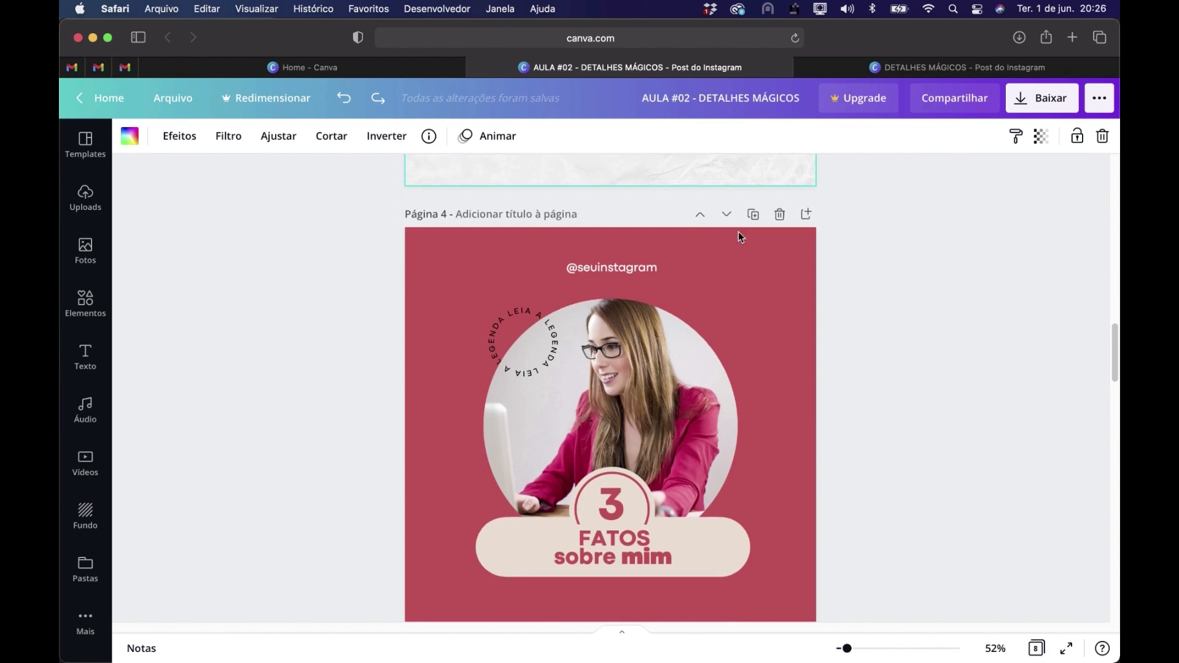
click(752, 294)
key(super+shift+z)
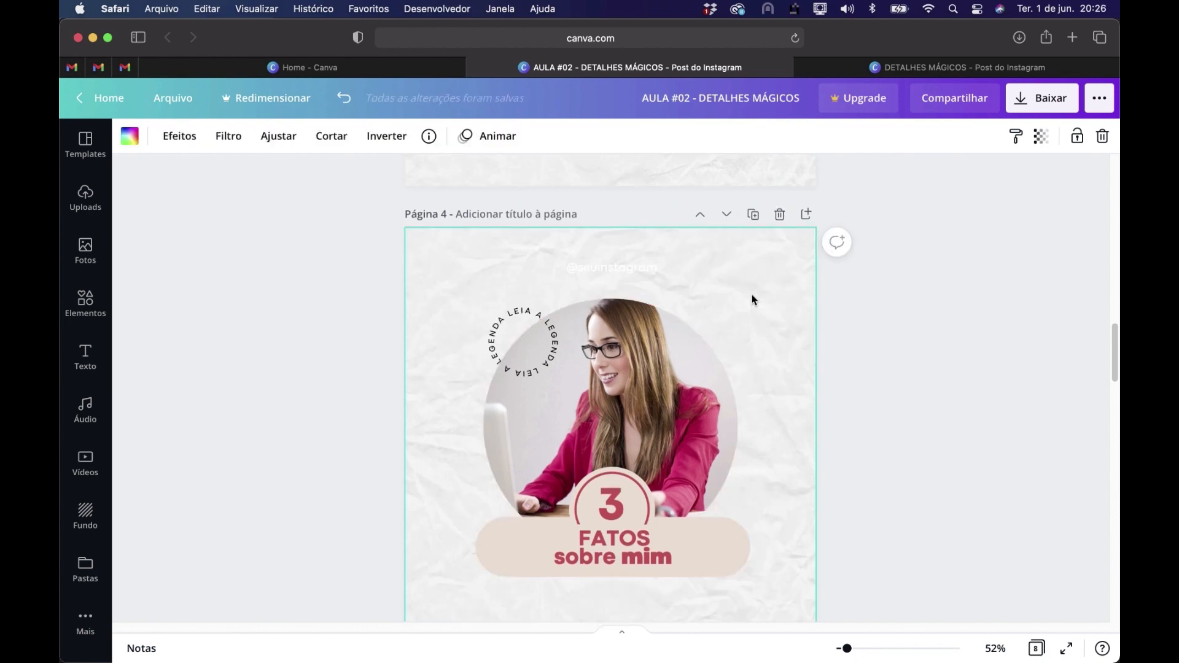
scroll(551, 257, down, 1)
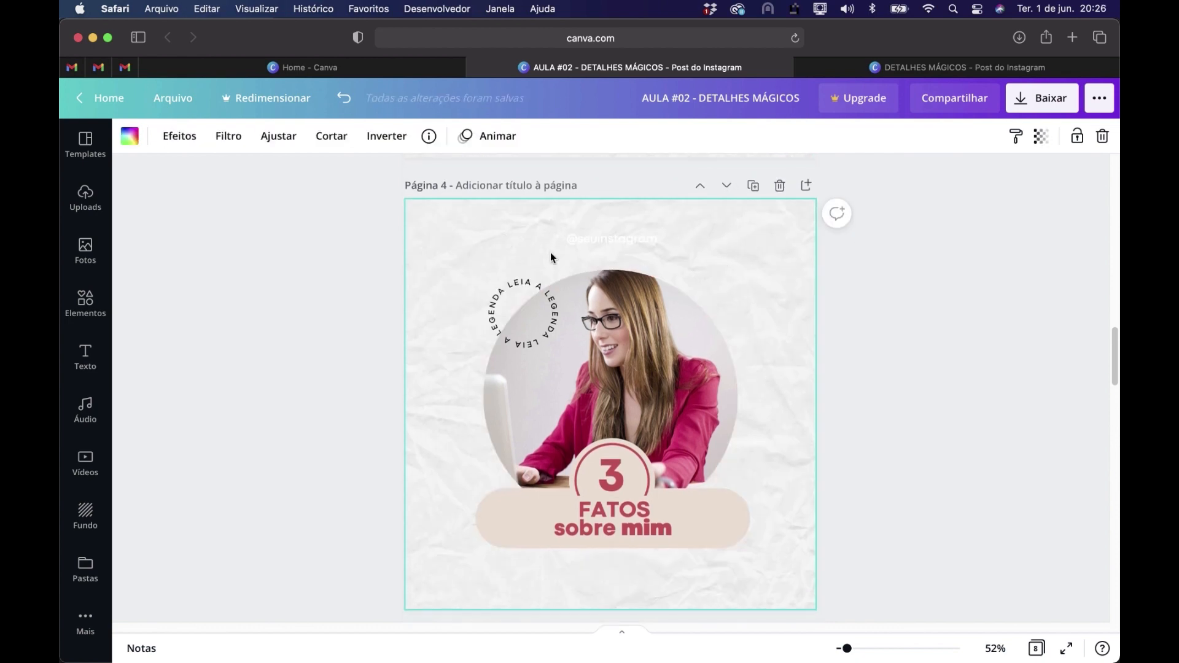
Tint page 4's paper background with the document's red color and set its transparency to 20
click(129, 143)
click(302, 222)
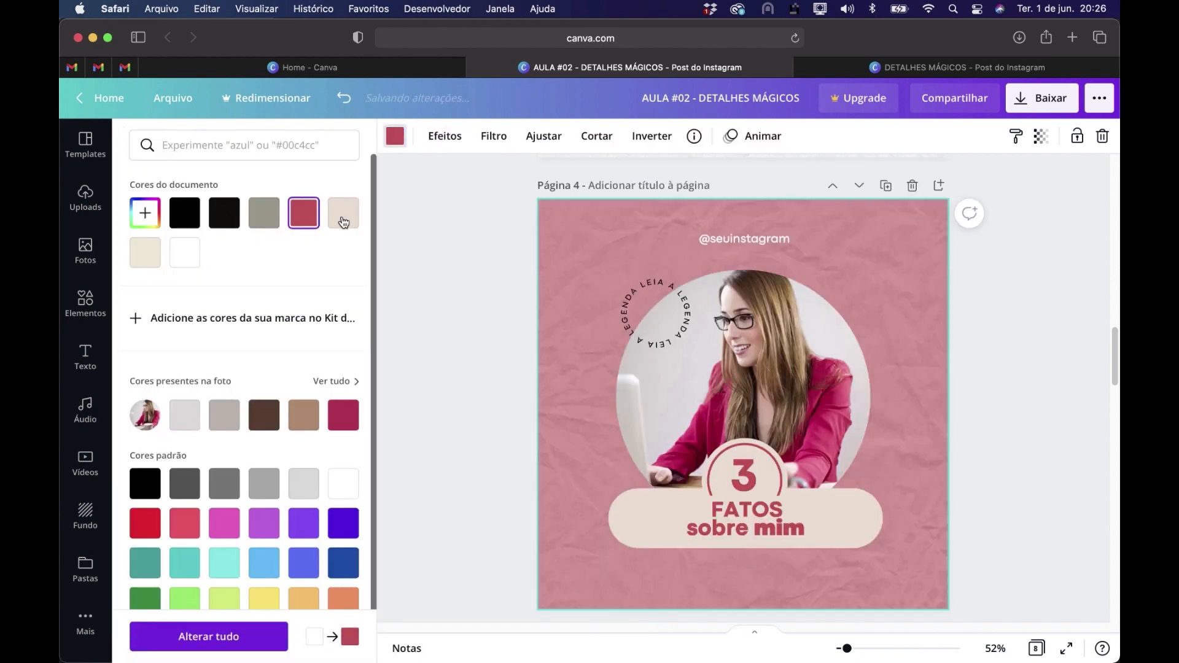
click(1042, 135)
drag(946, 184, 920, 186)
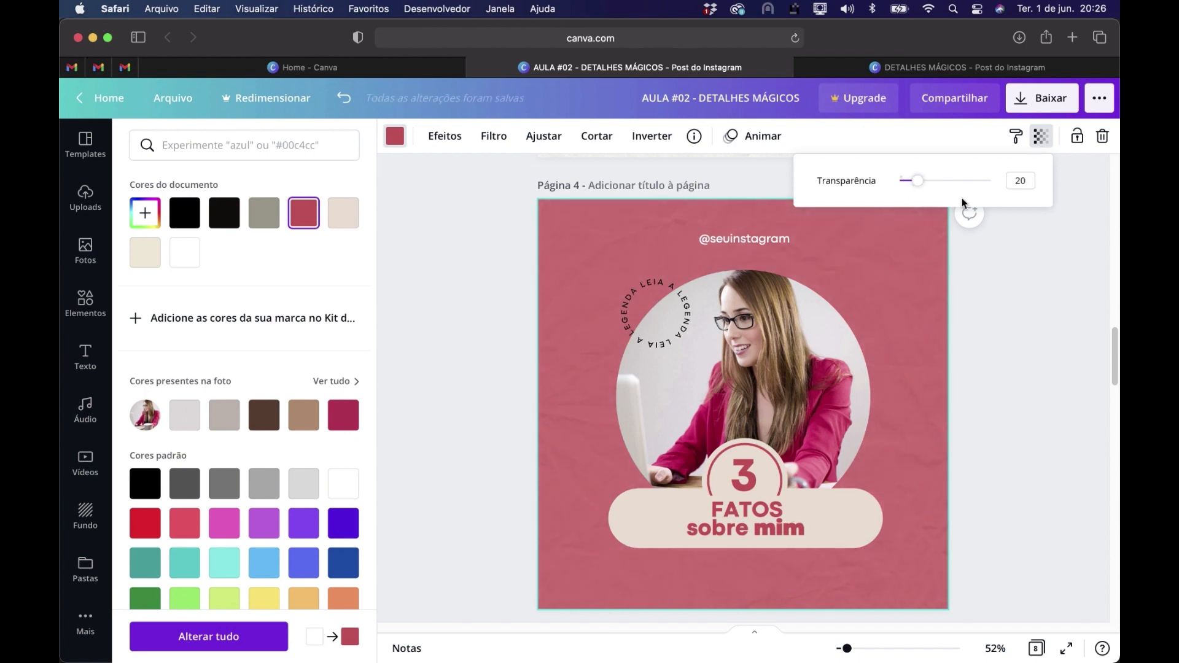
click(1015, 490)
click(1019, 394)
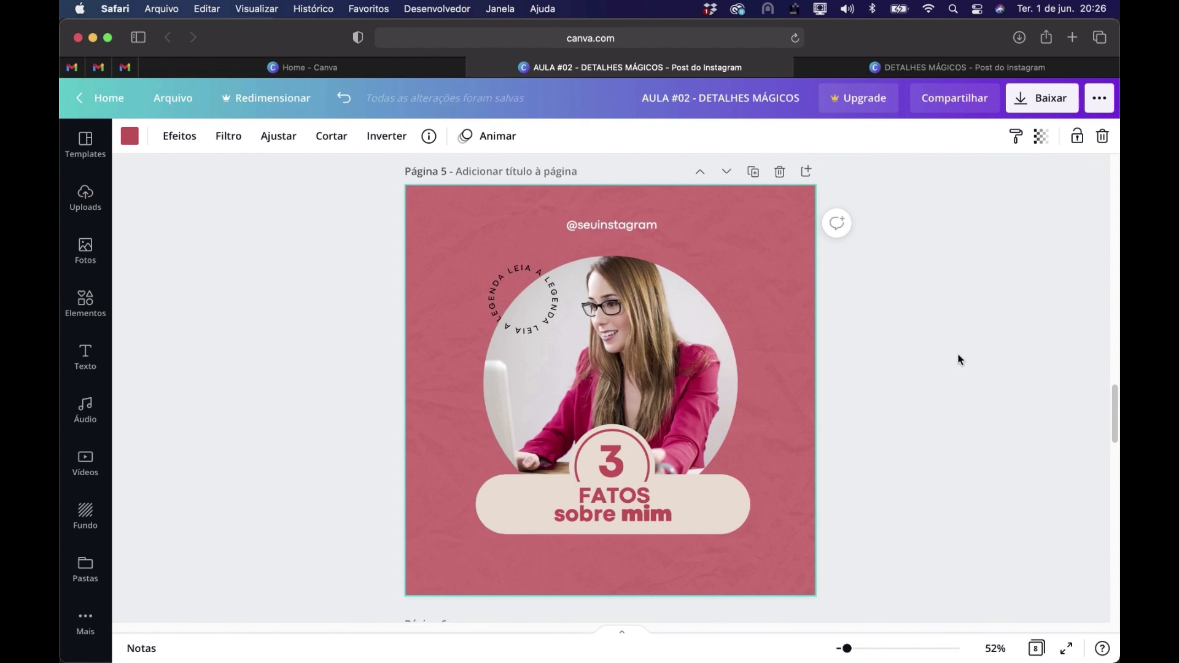
scroll(960, 359, up, 15)
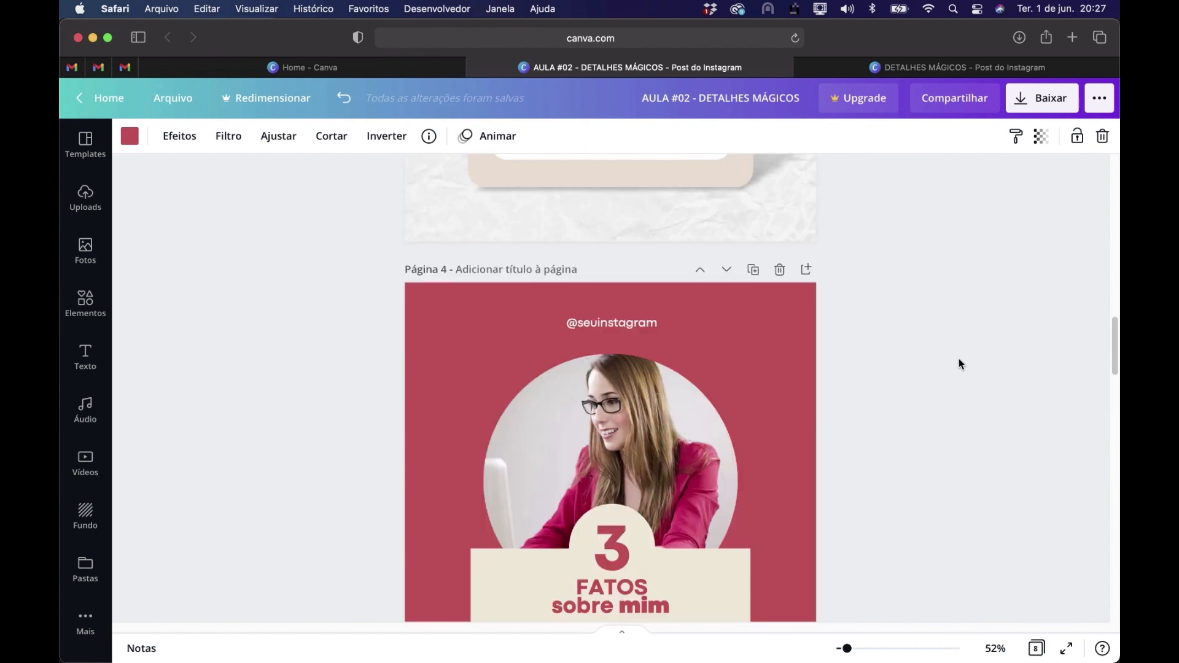